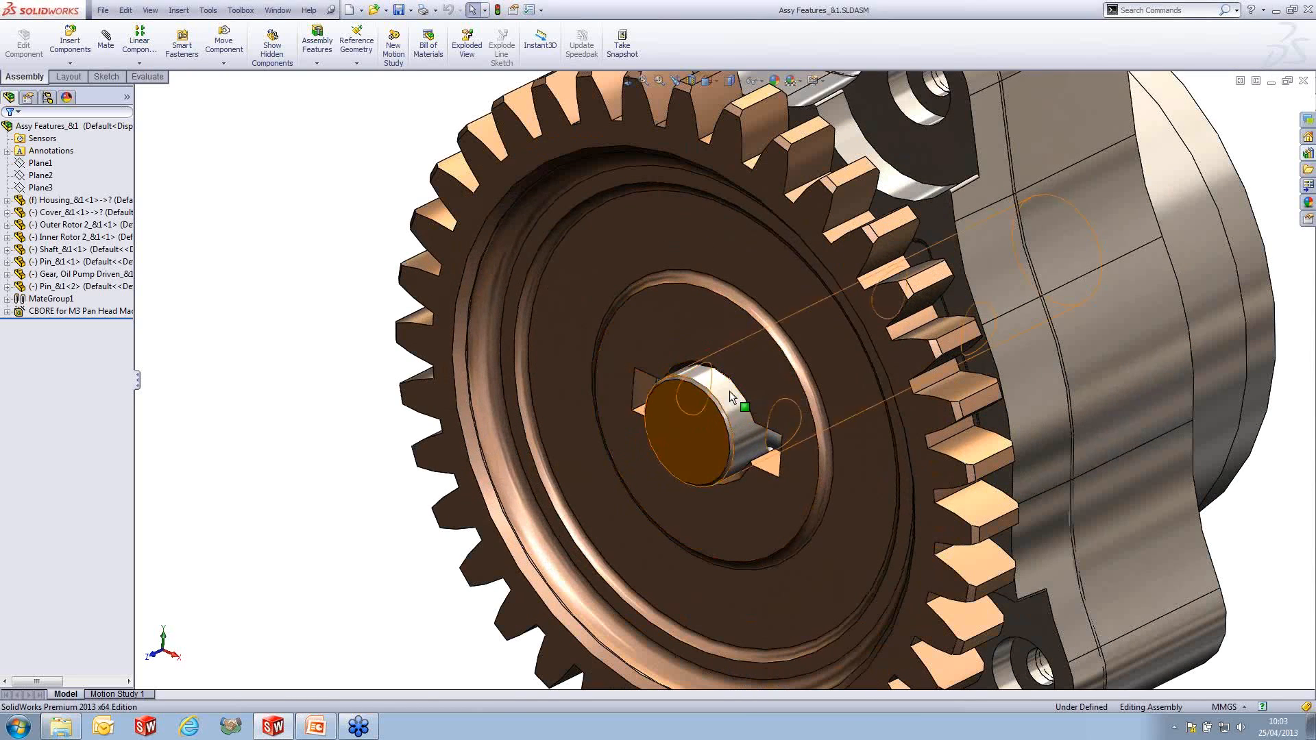
# - Open the shaft component from the assembly as its own part document and frame its chamfered end
pyautogui.click(754, 330)
pyautogui.click(293, 313)
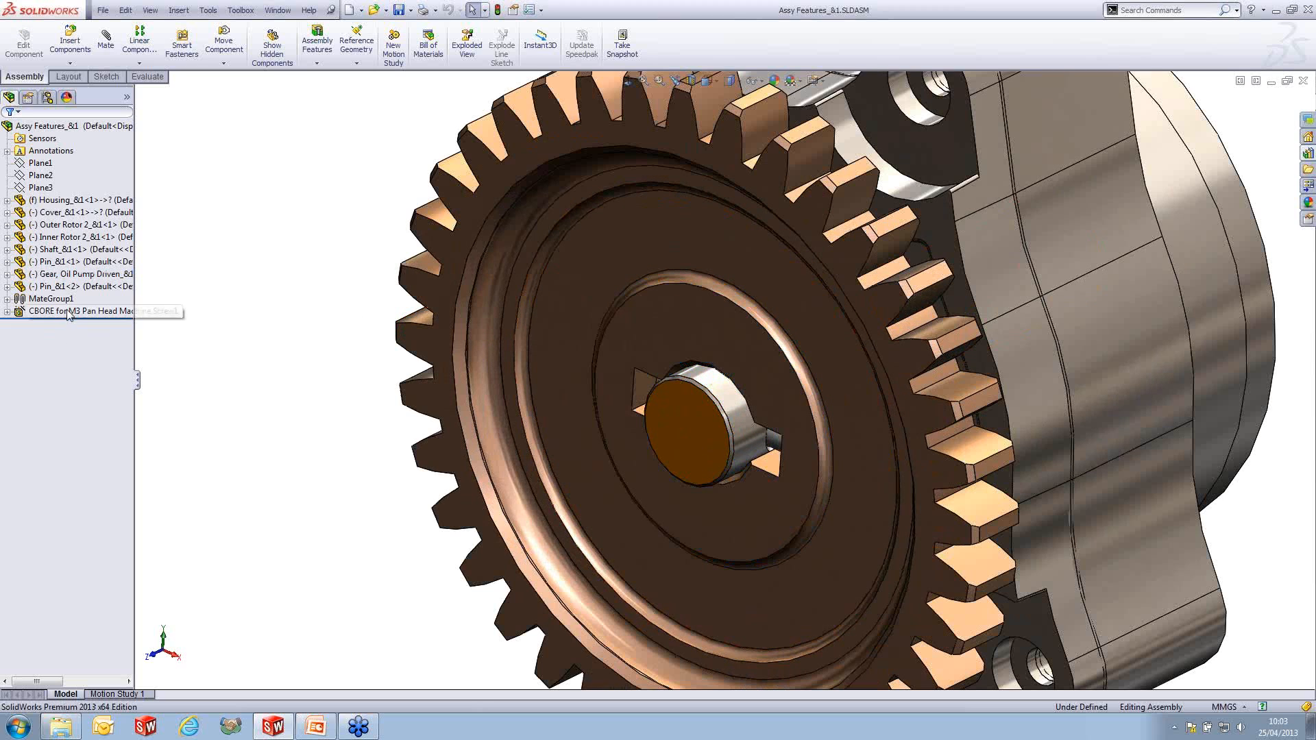
pyautogui.click(729, 403)
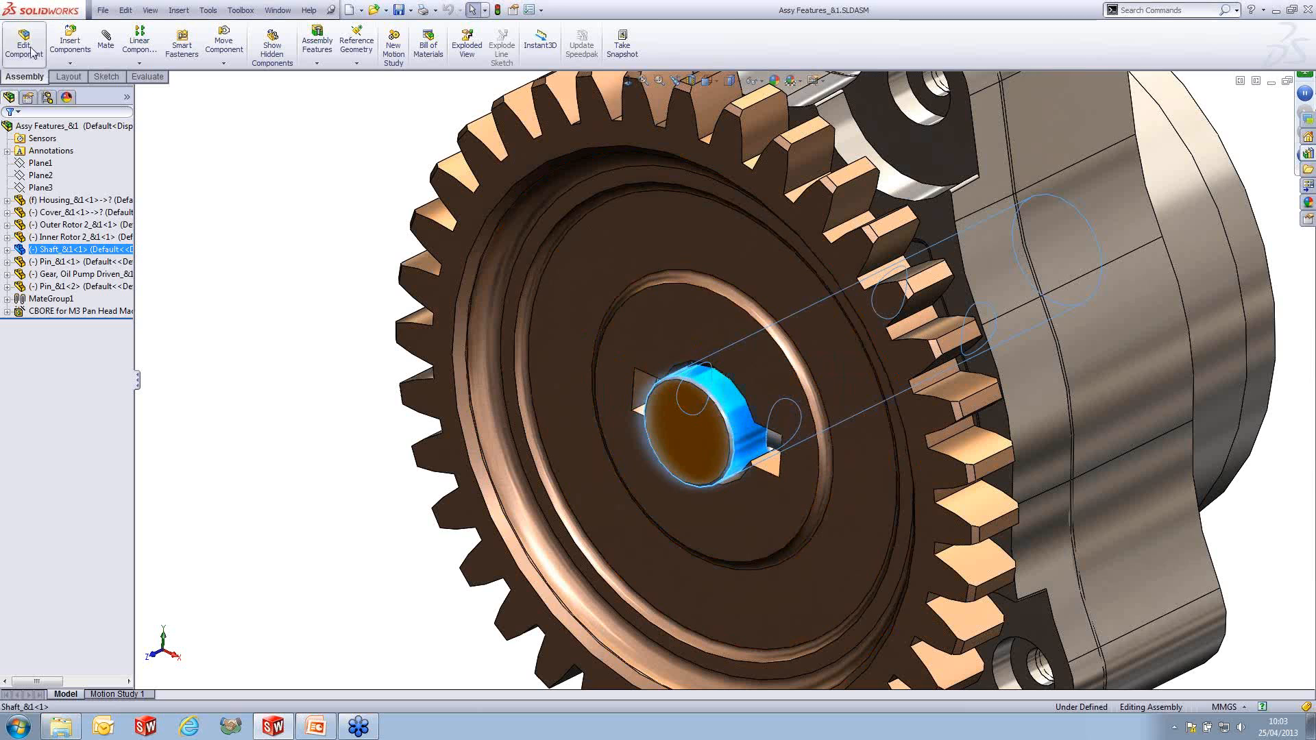
pyautogui.rightClick(726, 421)
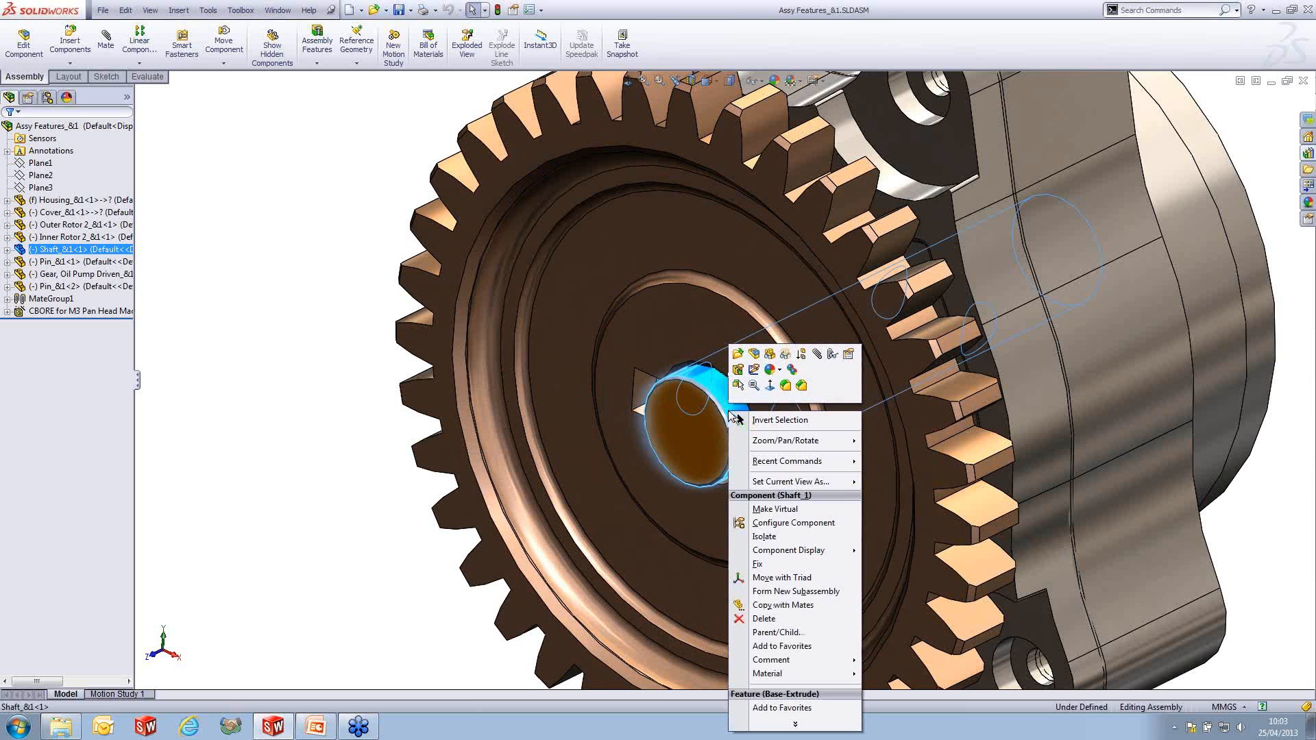
pyautogui.click(739, 353)
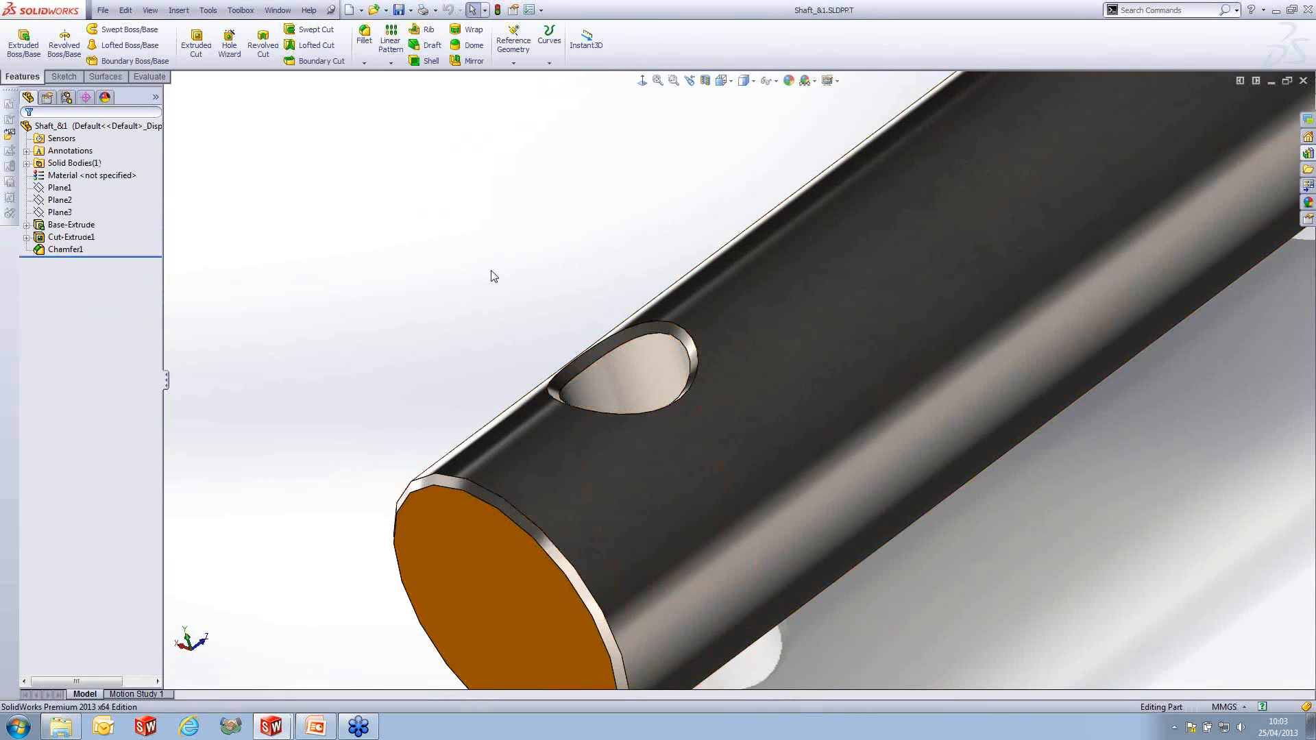
pyautogui.scroll(4, 510, 288)
pyautogui.moveTo(734, 332); pyautogui.dragTo(704, 330, button='middle')
pyautogui.scroll(-1, 625, 442)
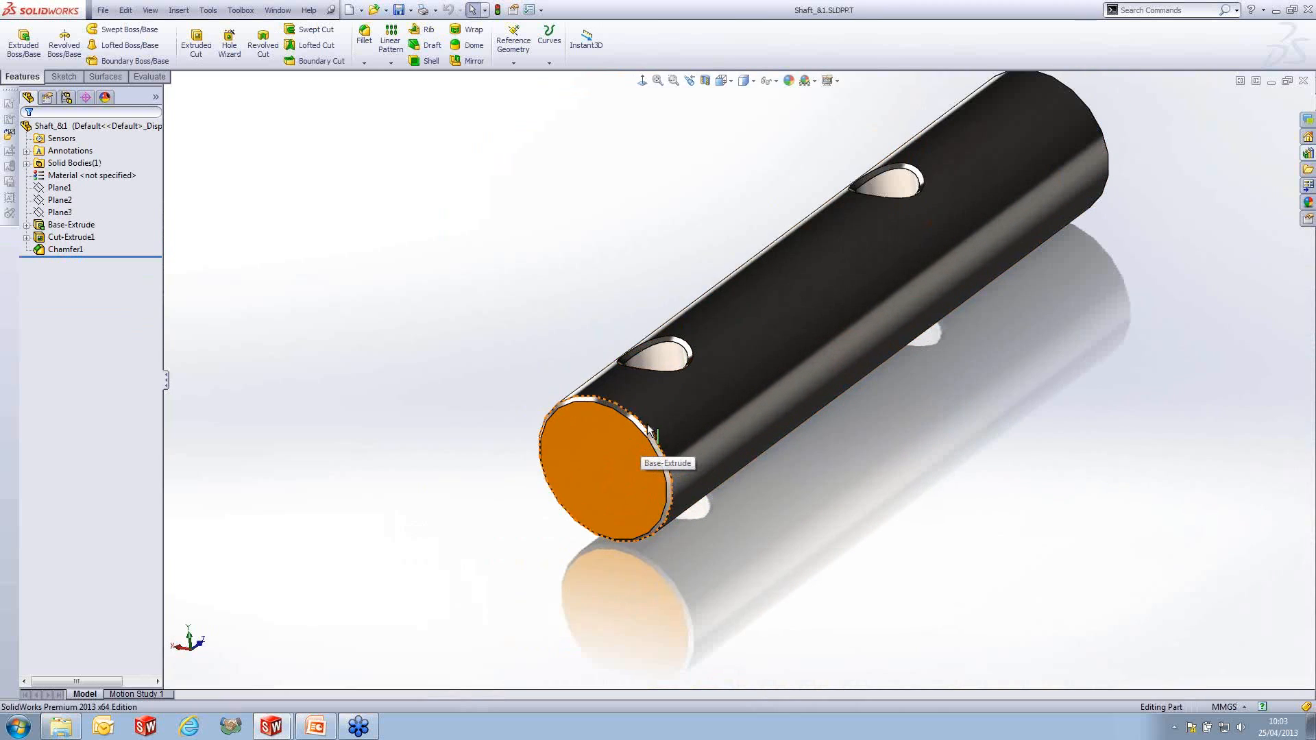
pyautogui.moveTo(843, 304); pyautogui.dragTo(933, 224, button='middle')
pyautogui.scroll(-1, 725, 327)
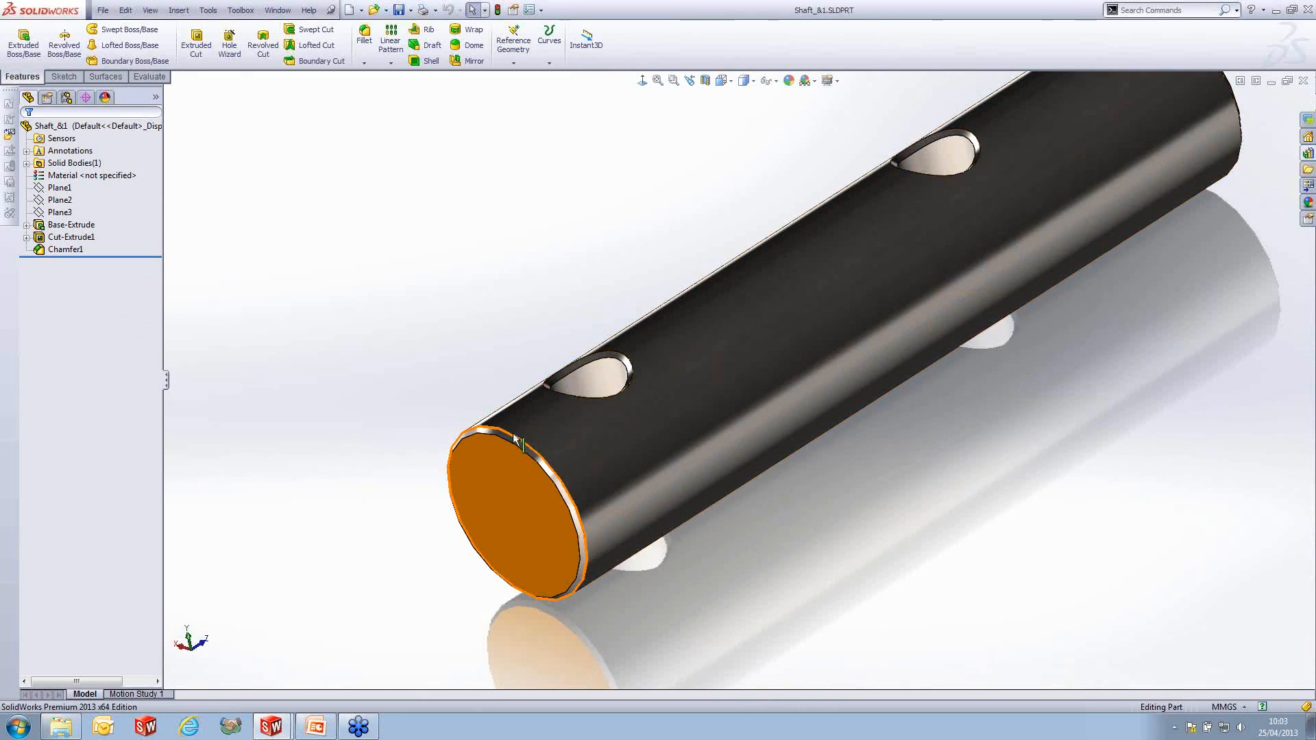
# - Check the add-ins list for the SolidWorks Toolbox entries, leaving the settings as they are
pyautogui.click(541, 9)
pyautogui.click(554, 53)
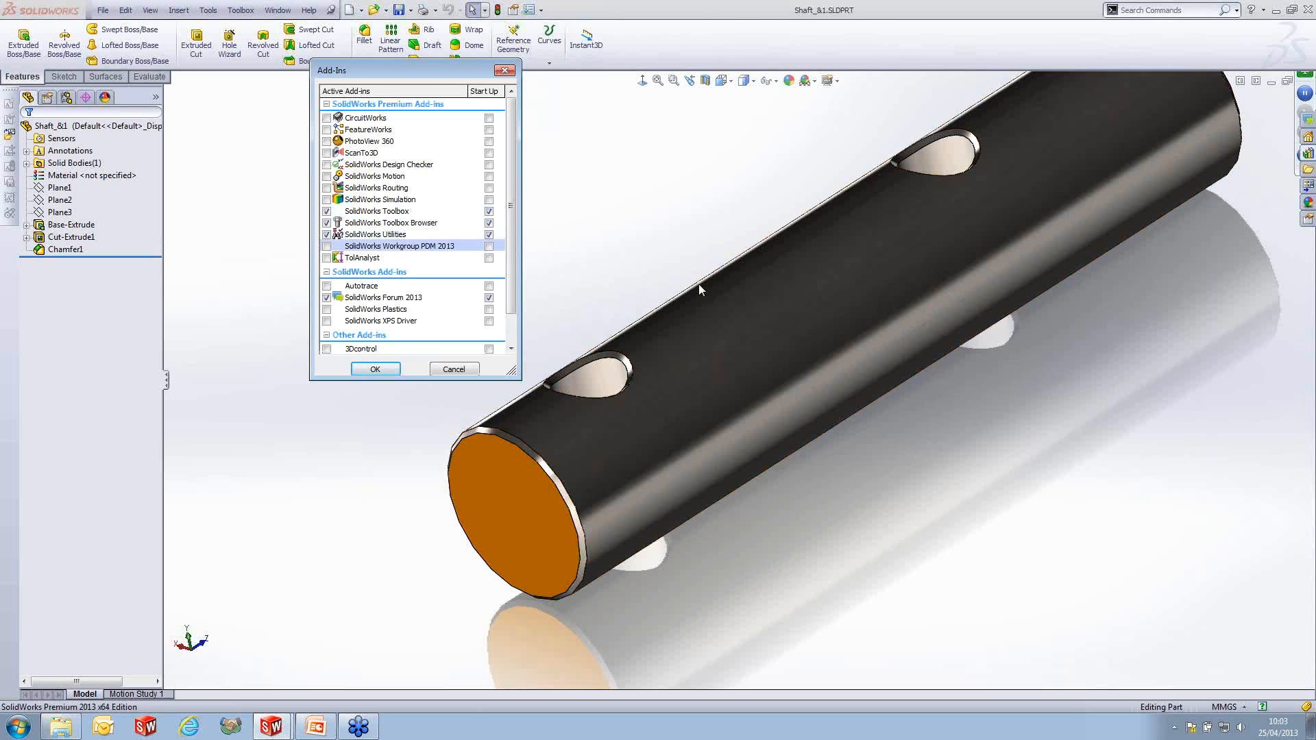
pyautogui.click(505, 71)
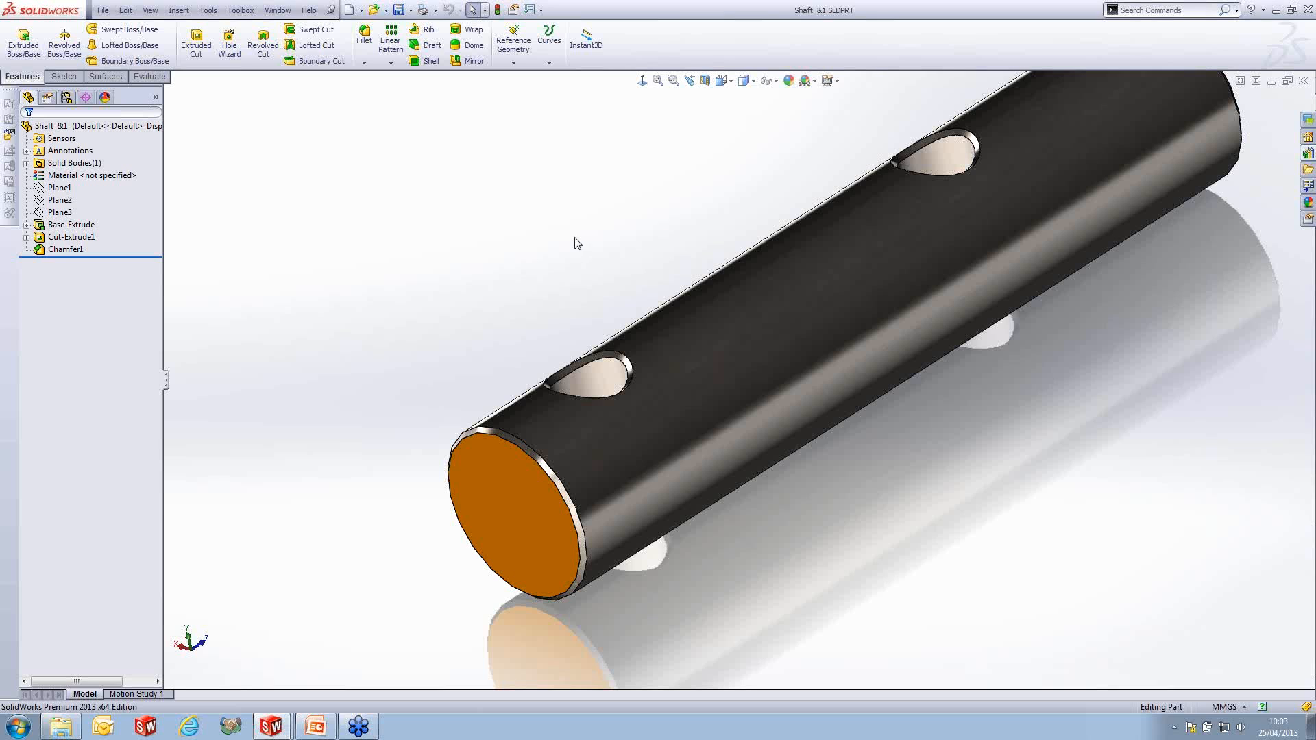
# - Open the Toolbox Grooves tool and switch it to retaining ring grooves
pyautogui.click(209, 11)
pyautogui.moveTo(241, 10)
pyautogui.click(260, 57)
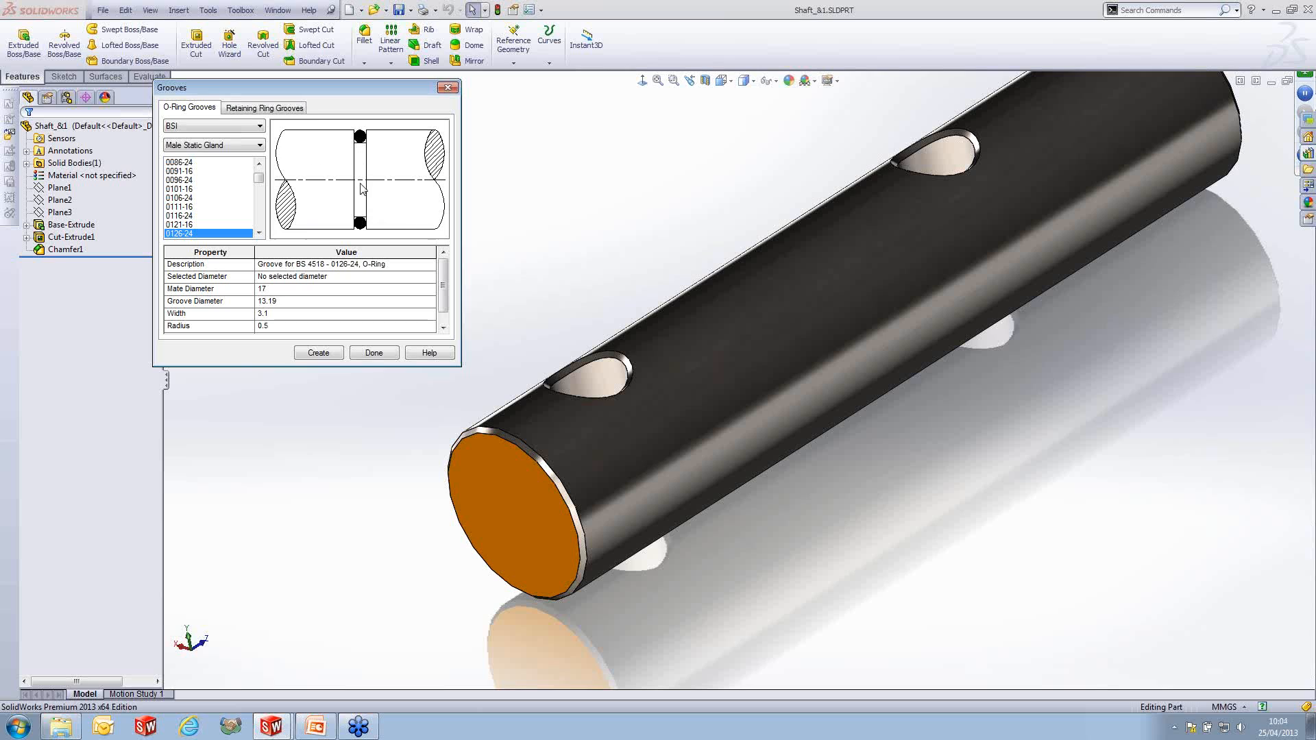
pyautogui.click(250, 110)
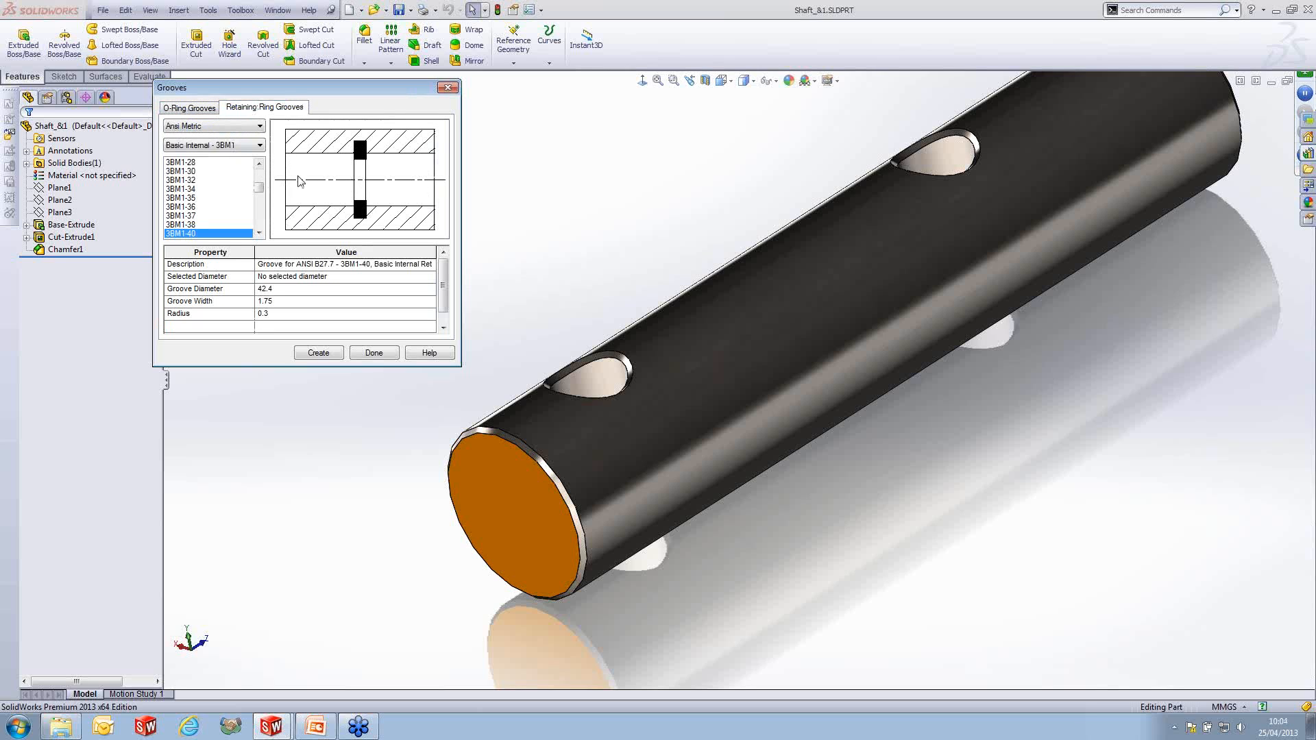
# - Review the Ansi Metric retaining ring groove types and choose C-Ring - 3FM1
pyautogui.click(231, 146)
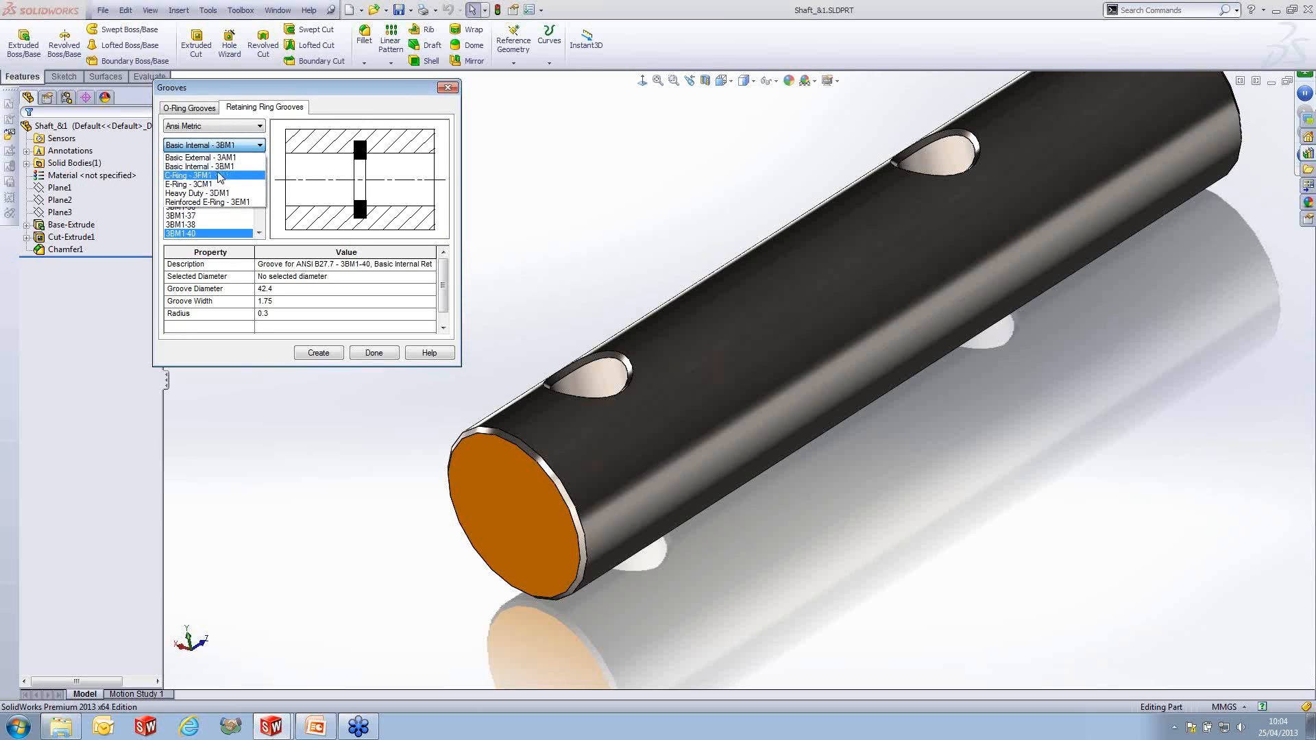
pyautogui.click(225, 176)
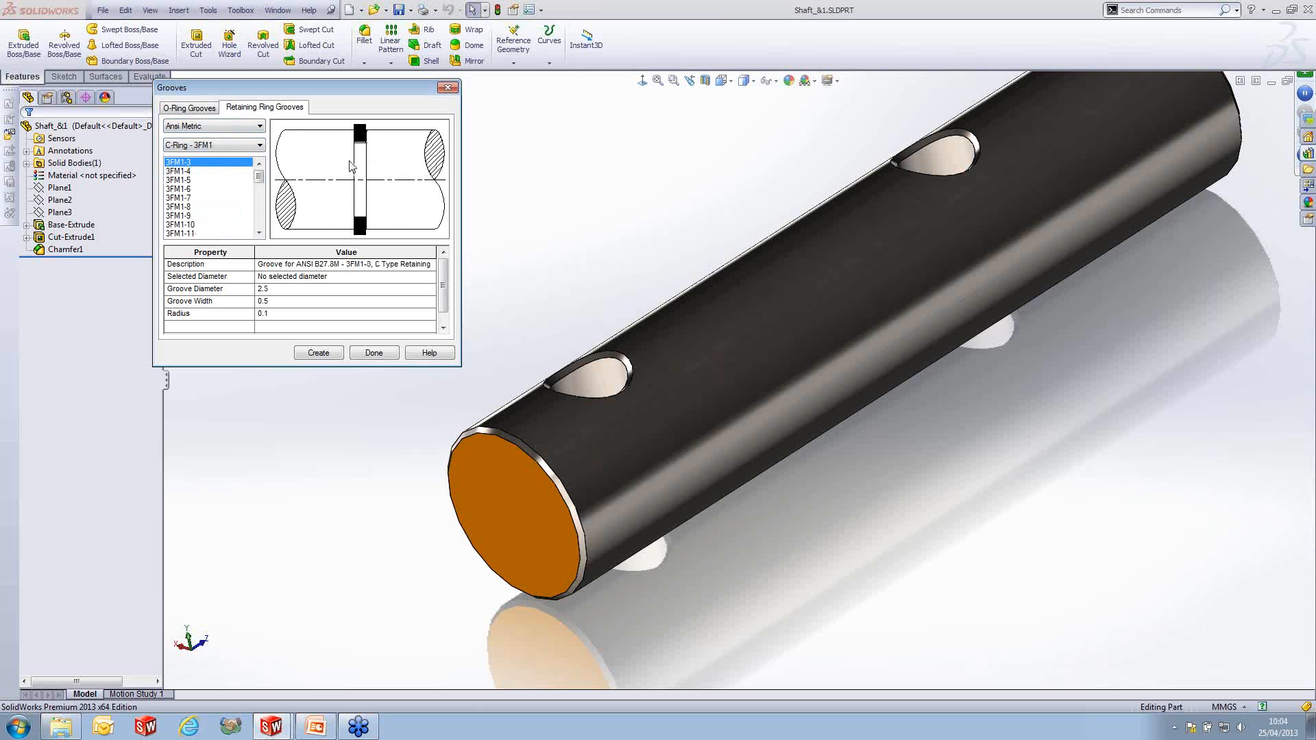
pyautogui.click(213, 132)
pyautogui.click(206, 129)
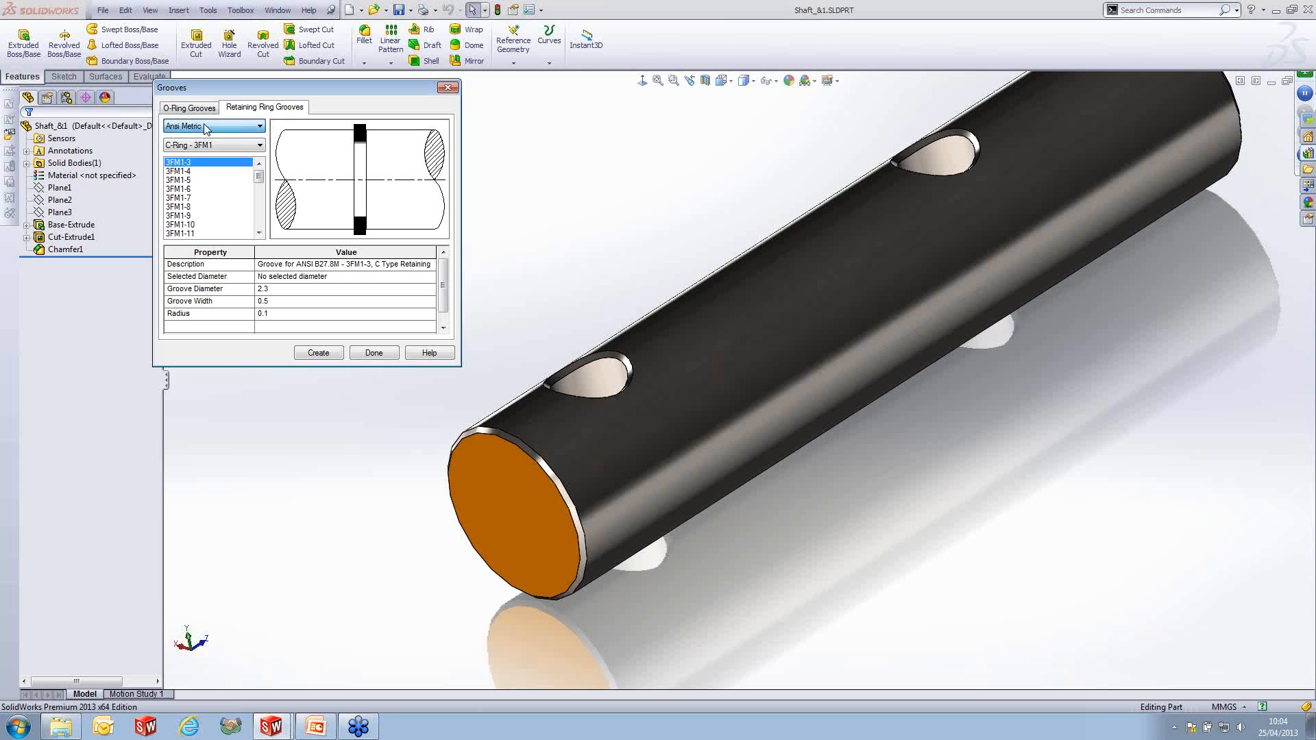
pyautogui.click(205, 146)
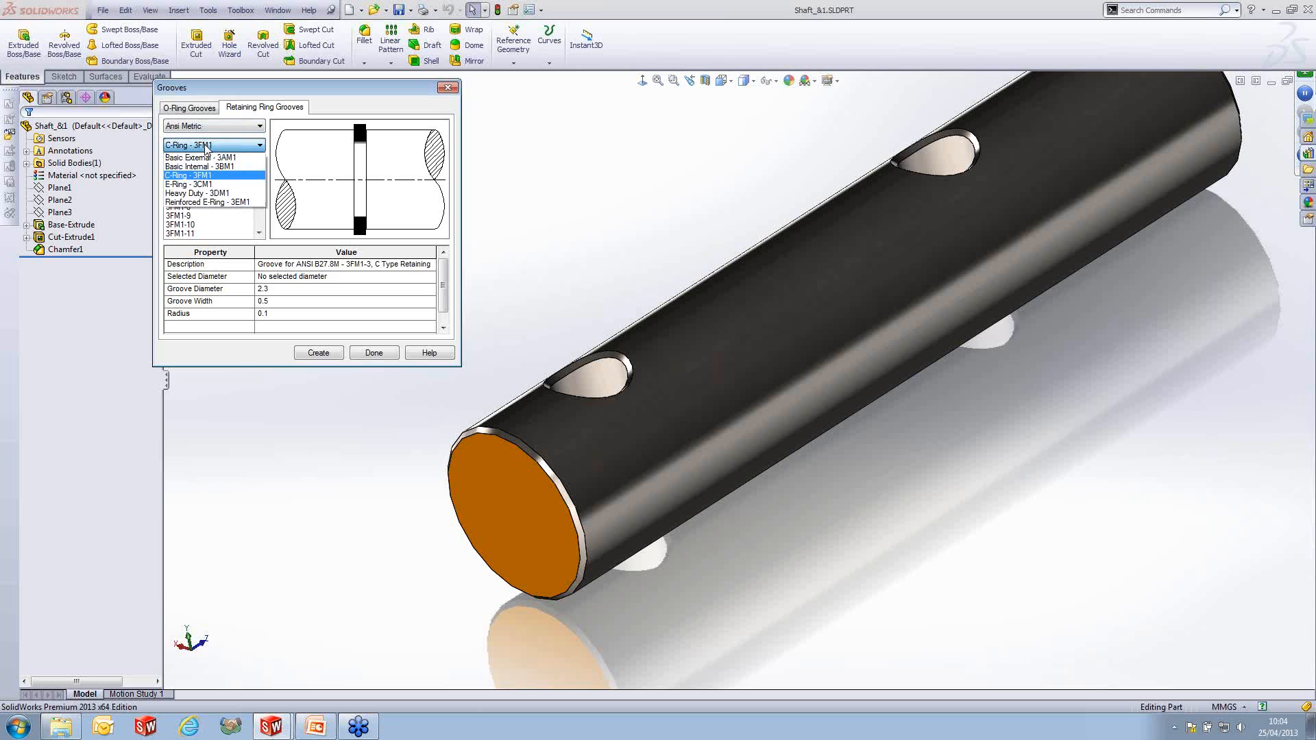
pyautogui.click(206, 175)
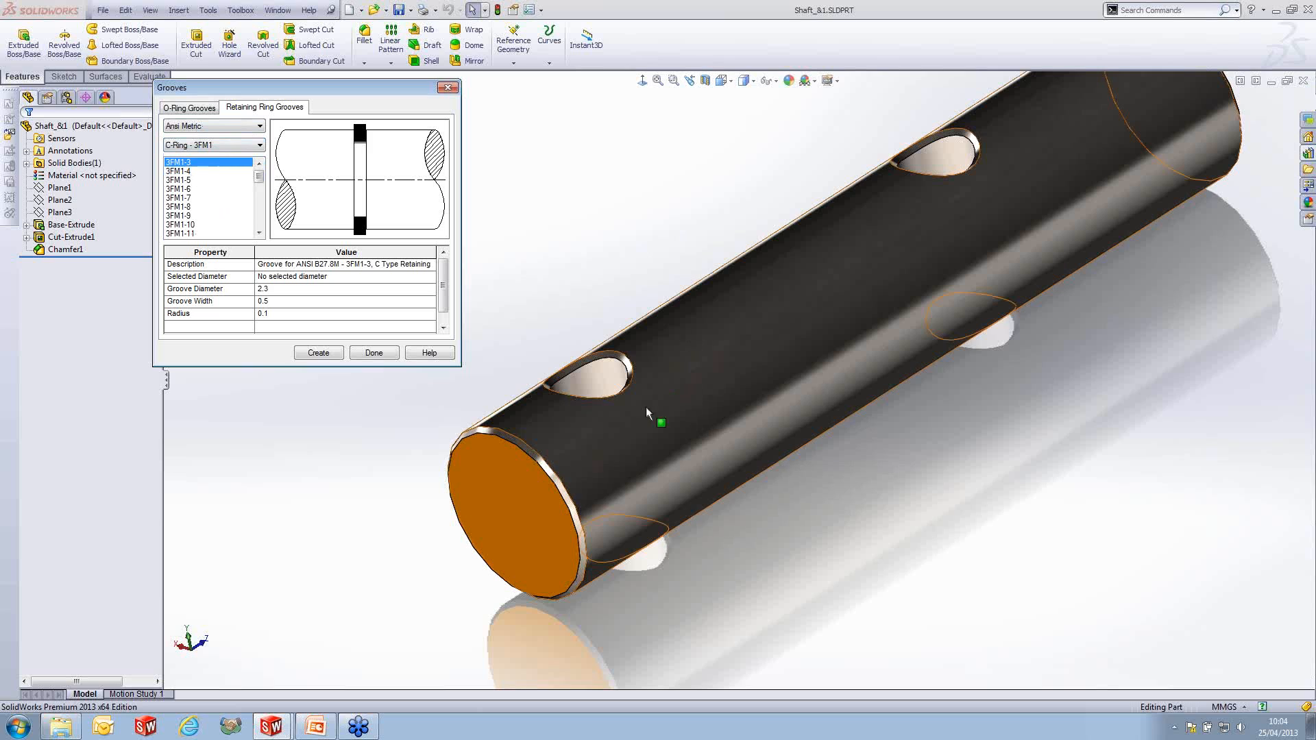
# - Create an Ansi Metric Basic External - 3AM1 retaining ring groove, size 3AM1-10, on the shaft's cylindrical face and finish the Grooves tool
pyautogui.click(579, 465)
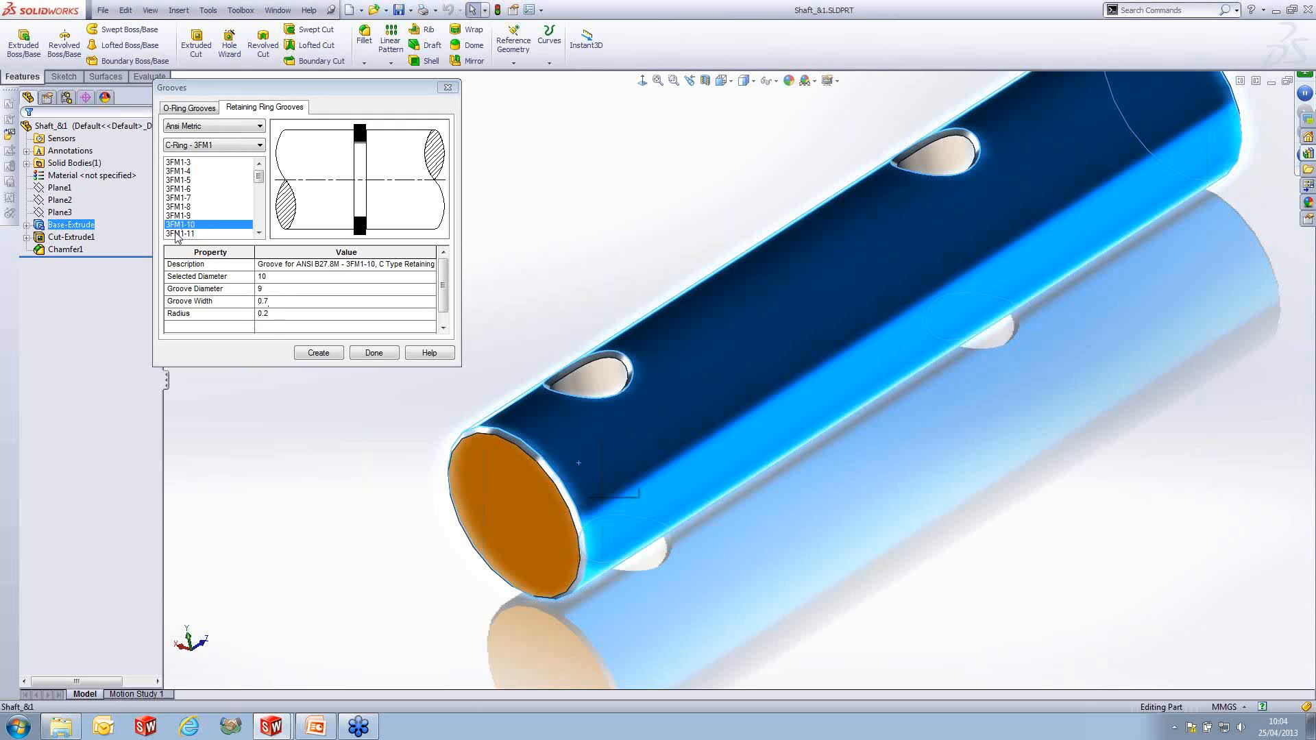
pyautogui.click(209, 146)
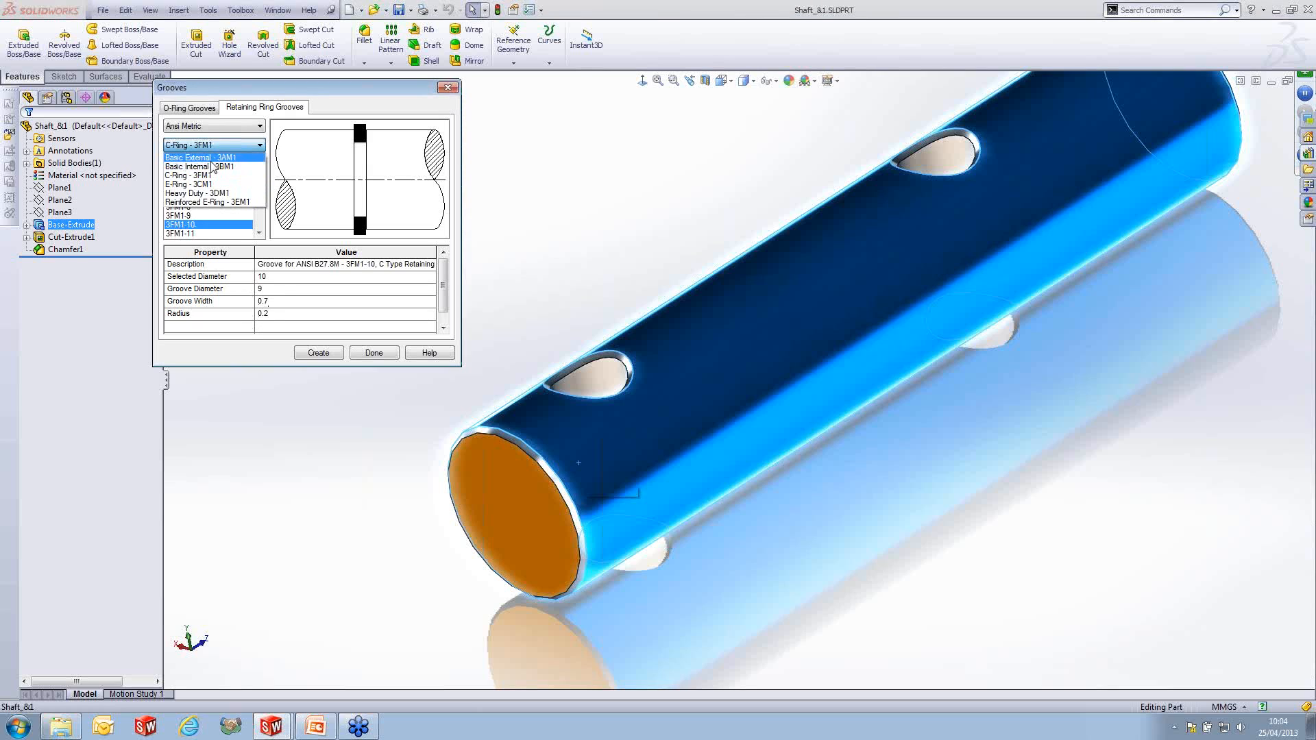
pyautogui.click(207, 159)
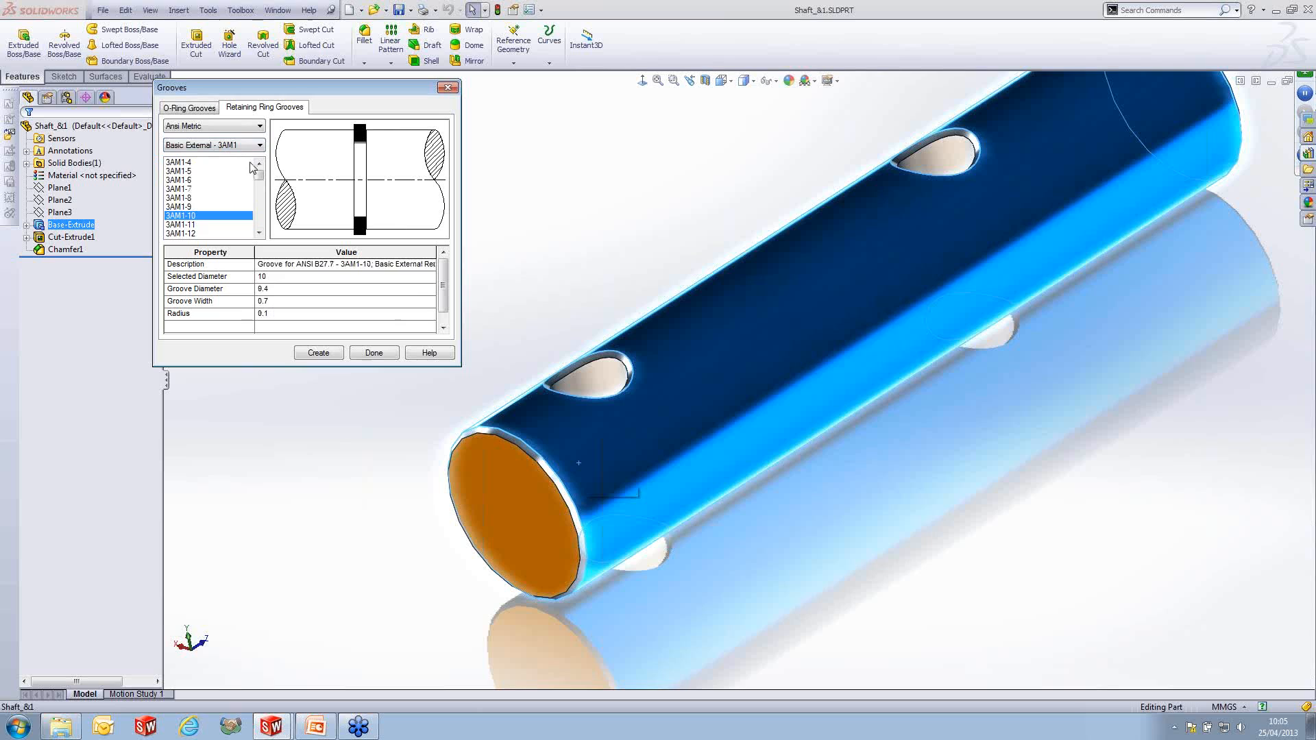
pyautogui.click(330, 358)
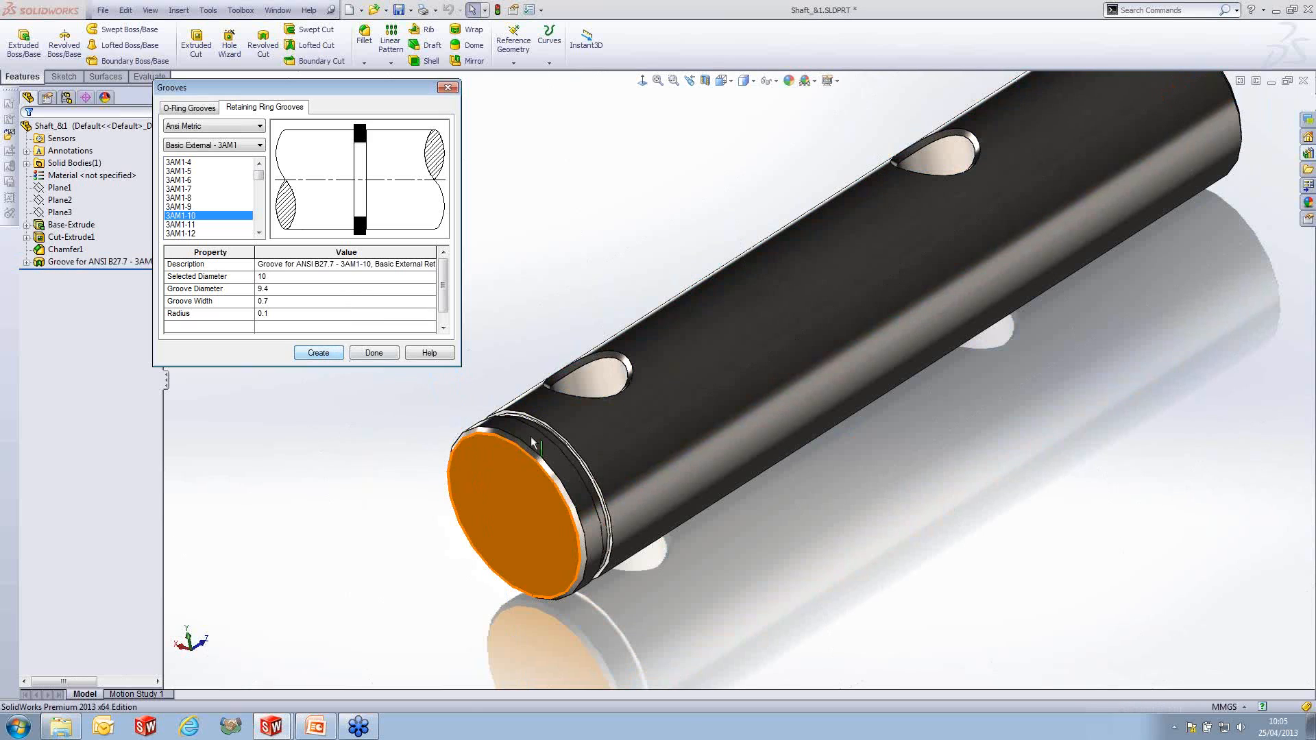
pyautogui.click(395, 355)
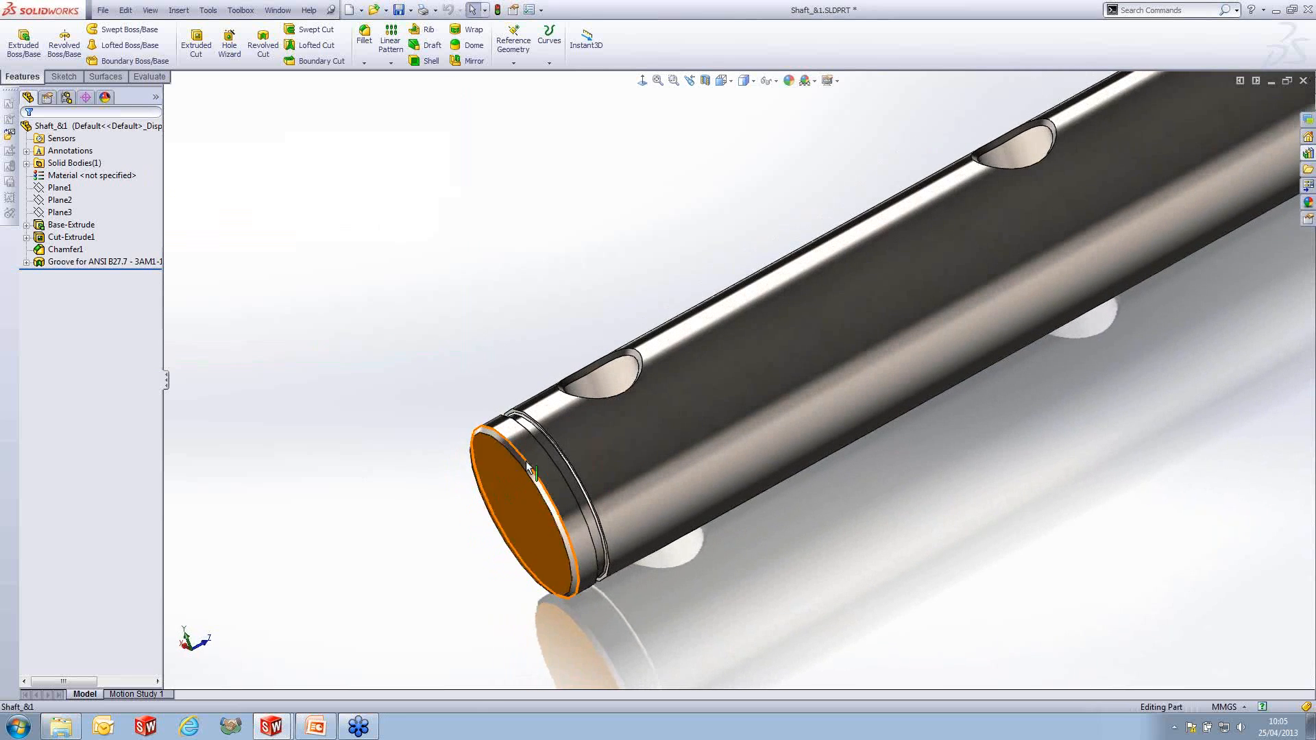
# - Return to the gear assembly and rebuild it with the grooved shaft
pyautogui.scroll(-3, 525, 460)
pyautogui.scroll(-1, 583, 411)
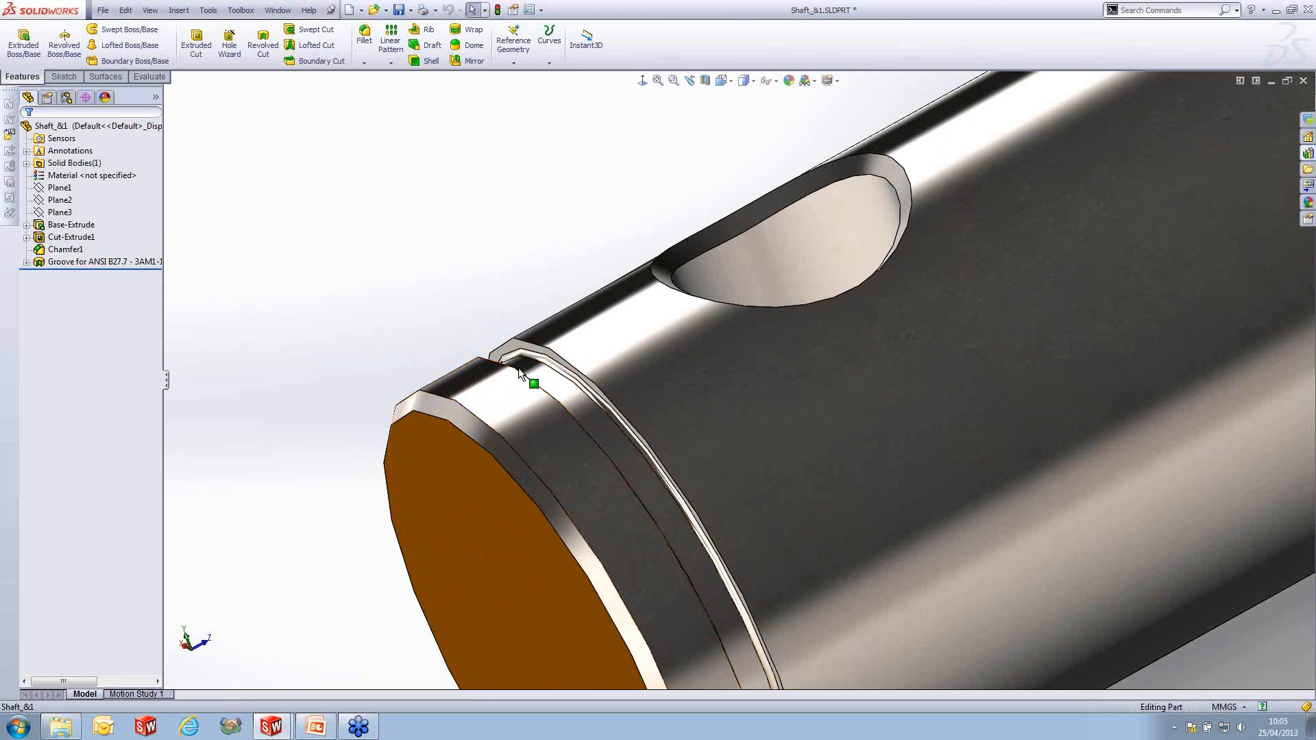
pyautogui.hotkey('ctrl', 'Tab')
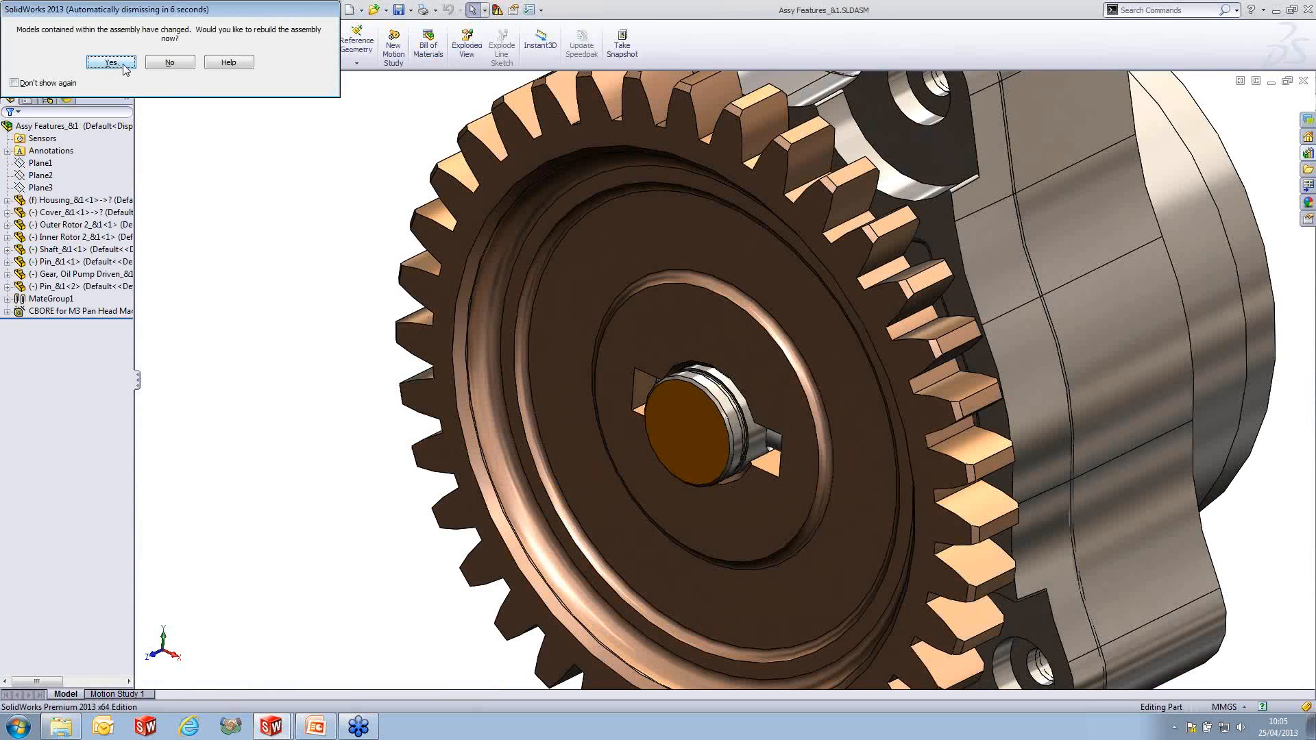
pyautogui.click(108, 64)
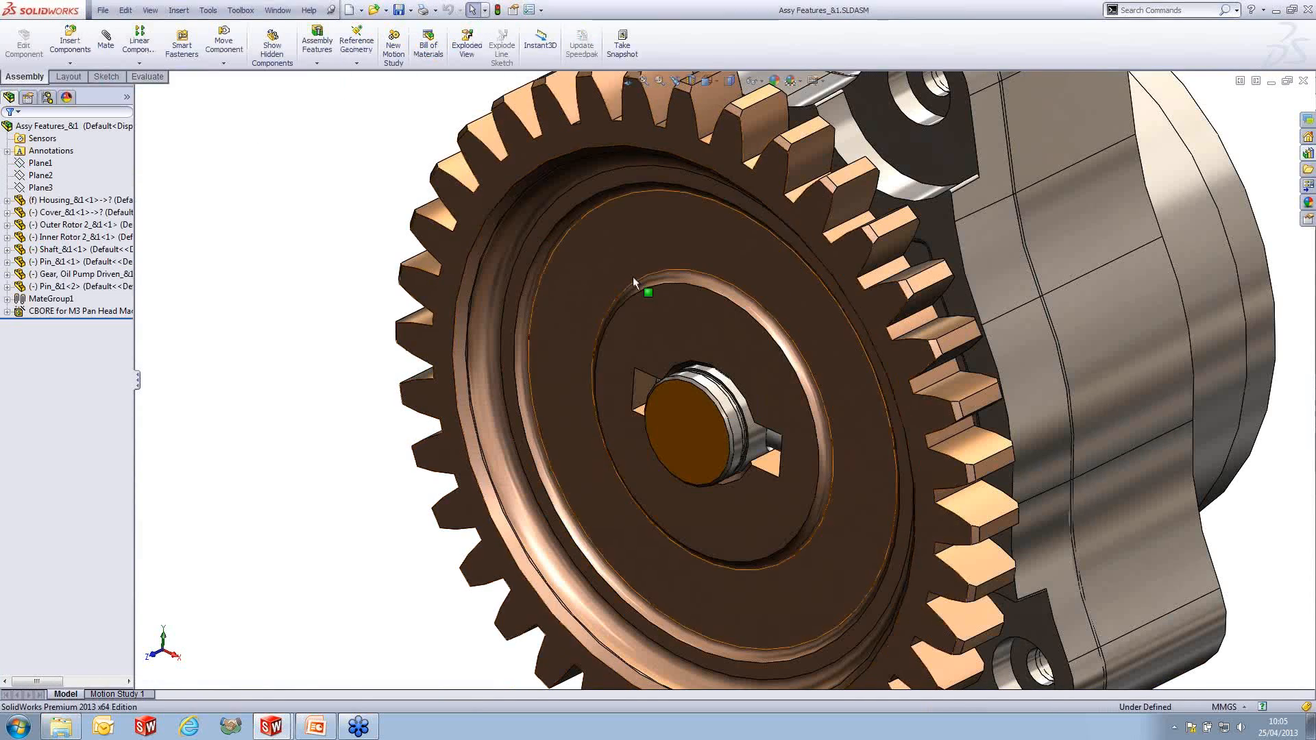
# - Measure the normal distance between the shaft's end face and the gear's inner flat face
pyautogui.scroll(-5, 740, 397)
pyautogui.scroll(-1, 729, 396)
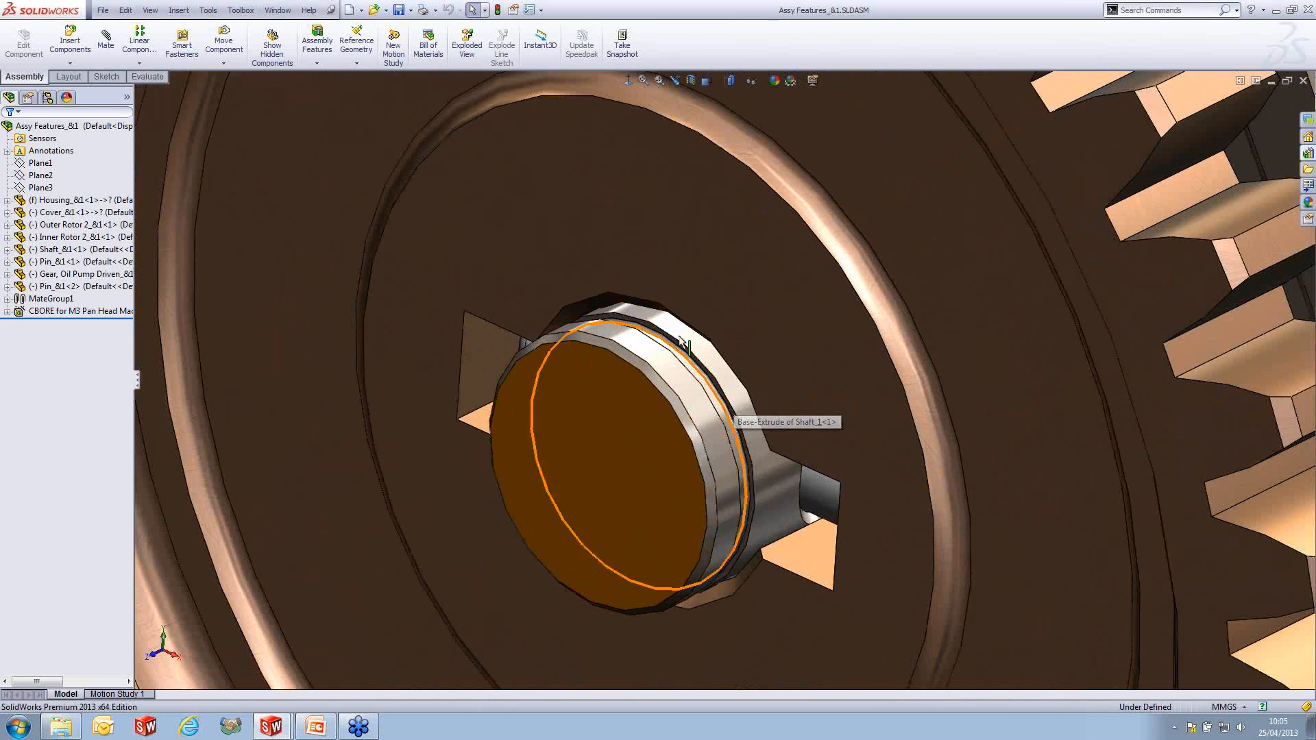
pyautogui.moveTo(684, 335); pyautogui.dragTo(651, 370, button='middle')
pyautogui.click(635, 419)
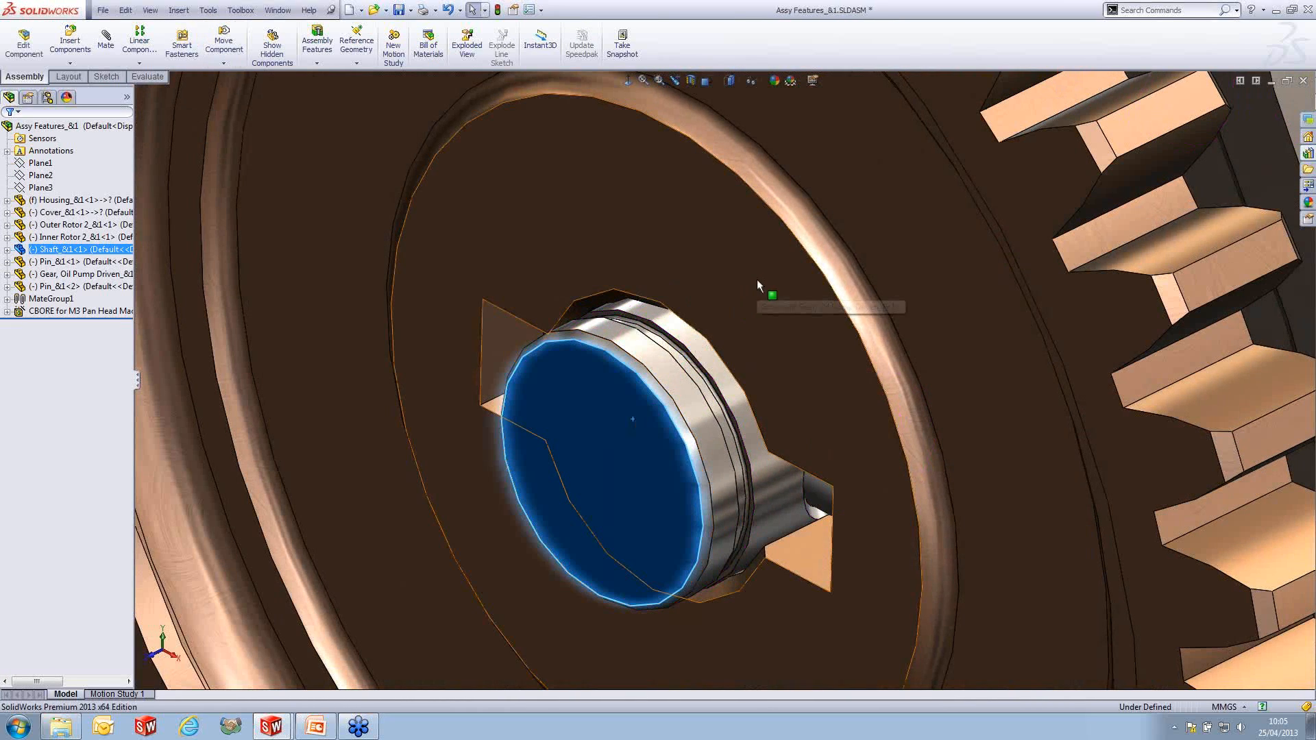
pyautogui.keyDown('ctrl'); pyautogui.click(757, 278); pyautogui.keyUp('ctrl')
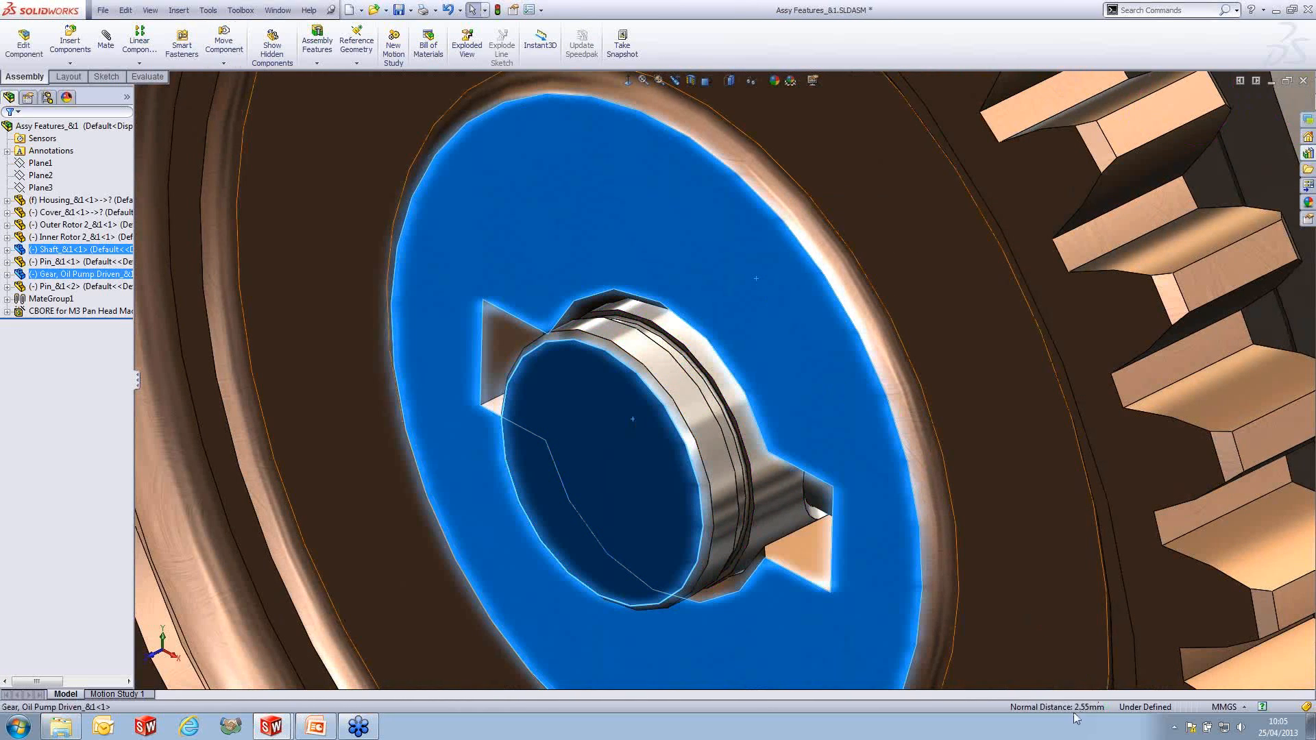
pyautogui.scroll(3, 811, 535)
pyautogui.click(244, 492)
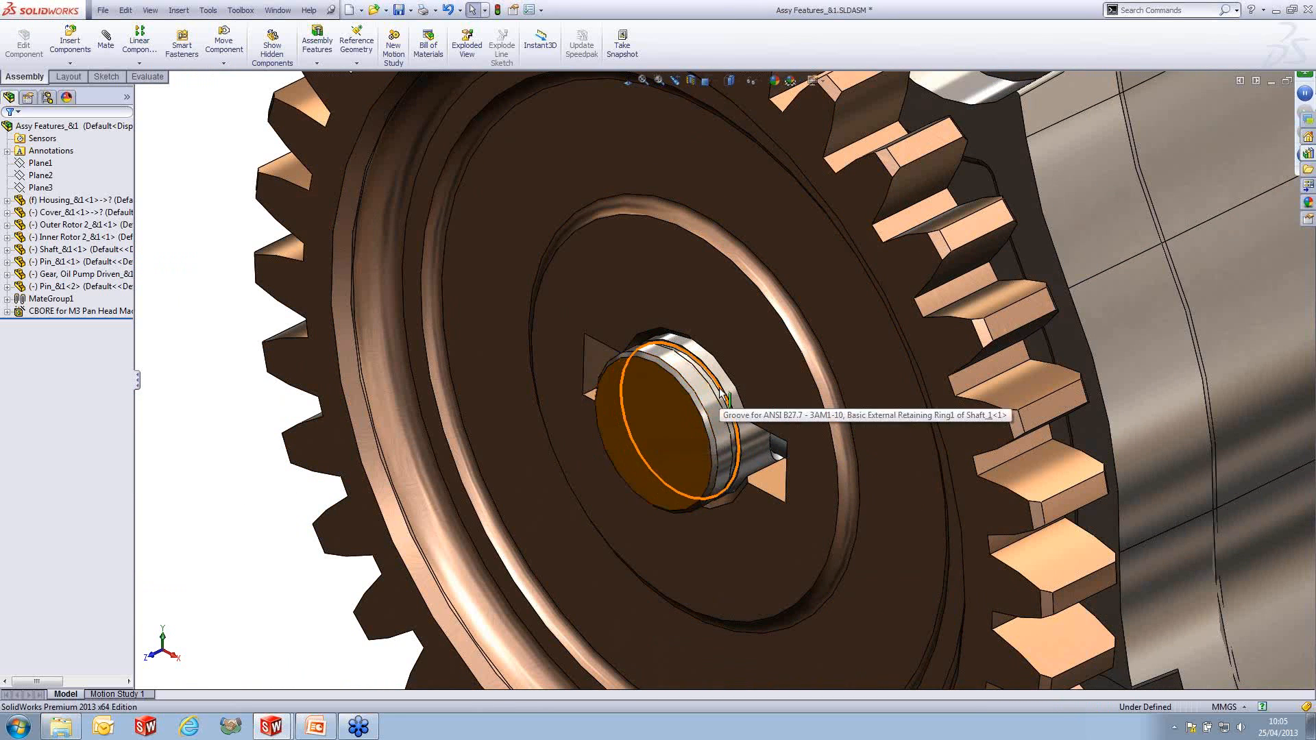
# - Return to the shaft part and open the retaining ring groove's sketch for editing, viewed normal to the sketch plane
pyautogui.hotkey('ctrl', 'Tab')
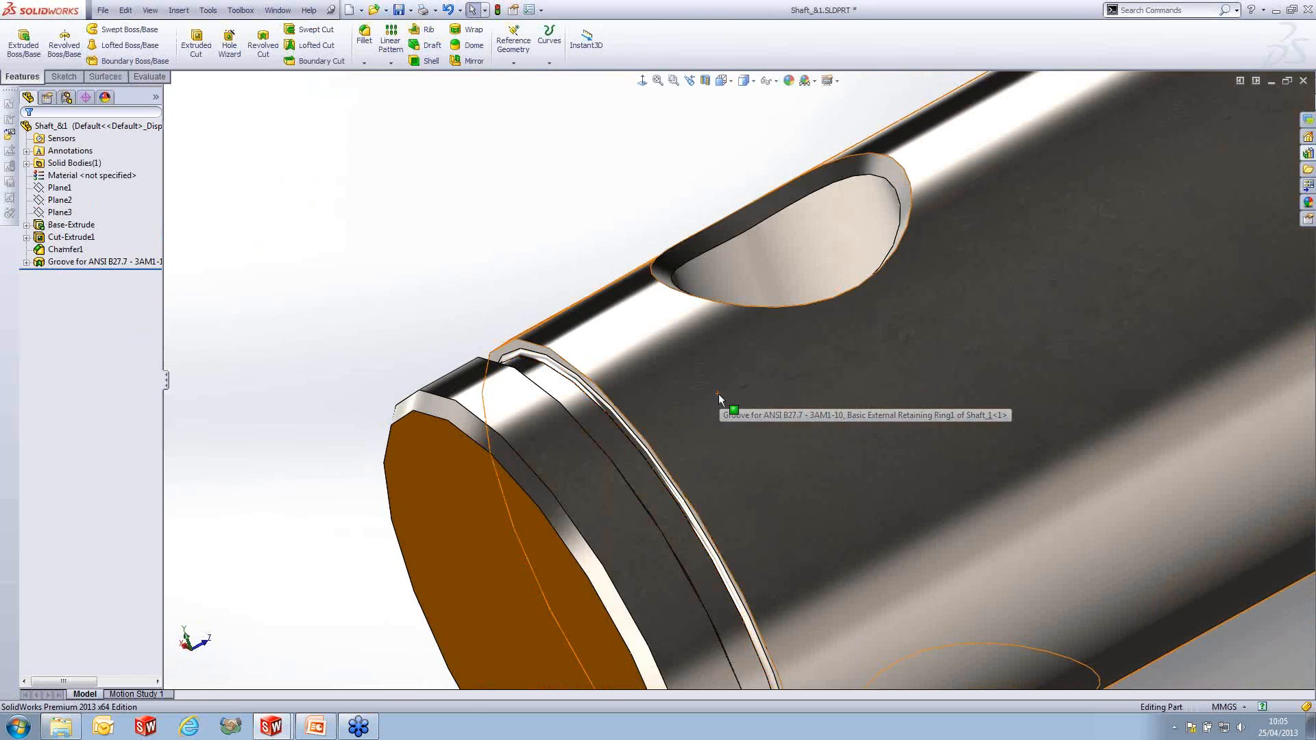
pyautogui.moveTo(609, 355); pyautogui.dragTo(549, 381, button='middle')
pyautogui.click(26, 262)
pyautogui.click(76, 275)
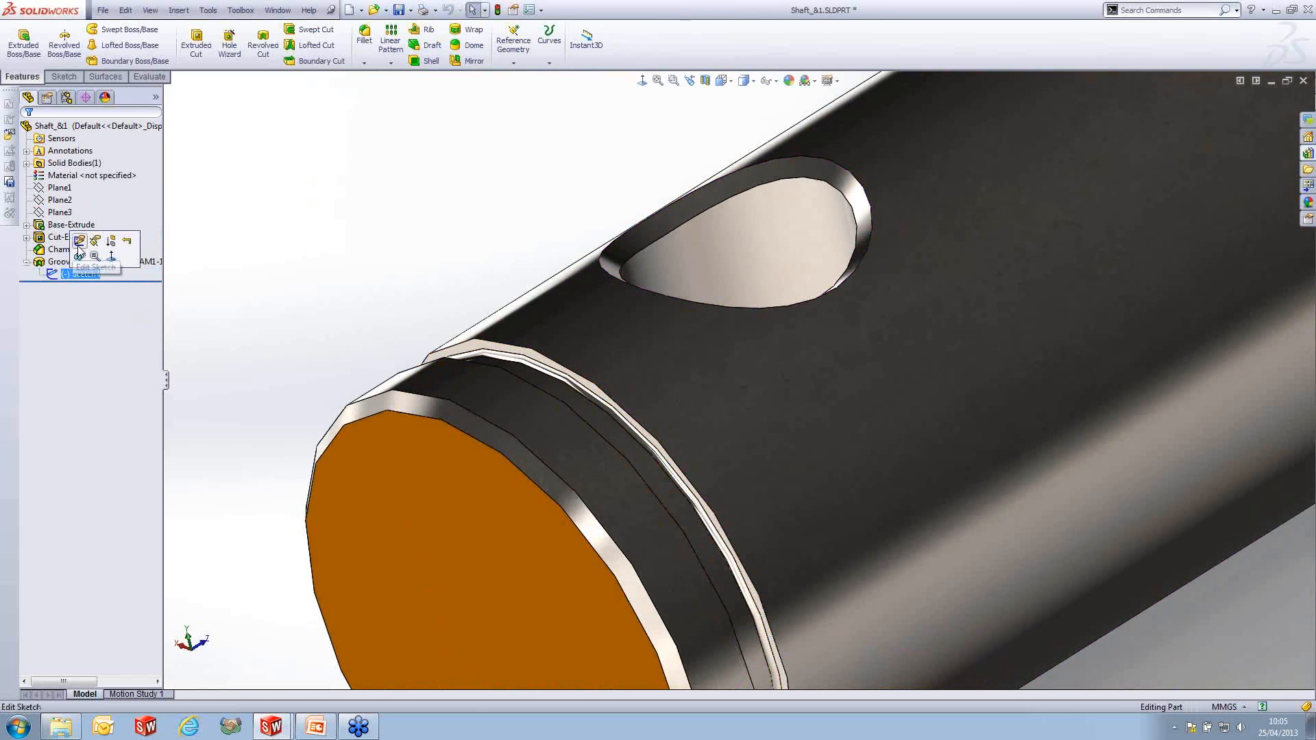
pyautogui.click(79, 240)
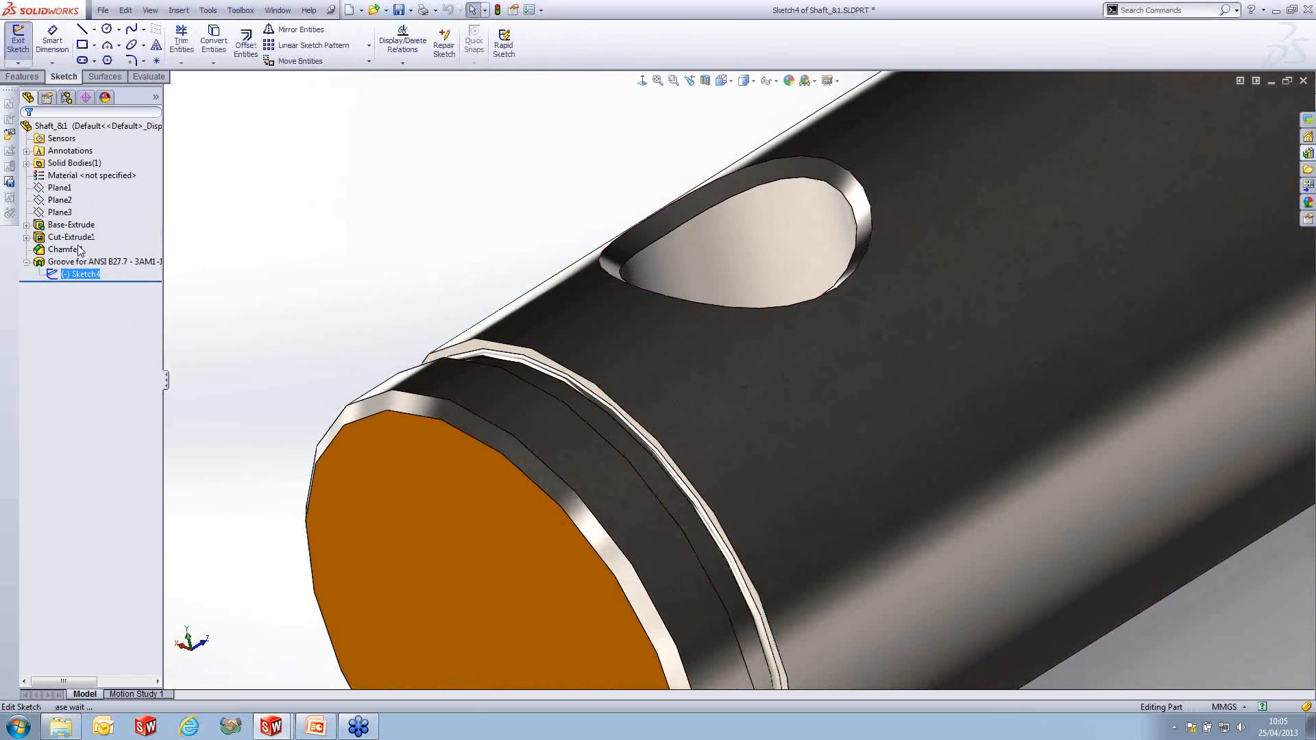
pyautogui.click(642, 80)
pyautogui.scroll(-12, 747, 117)
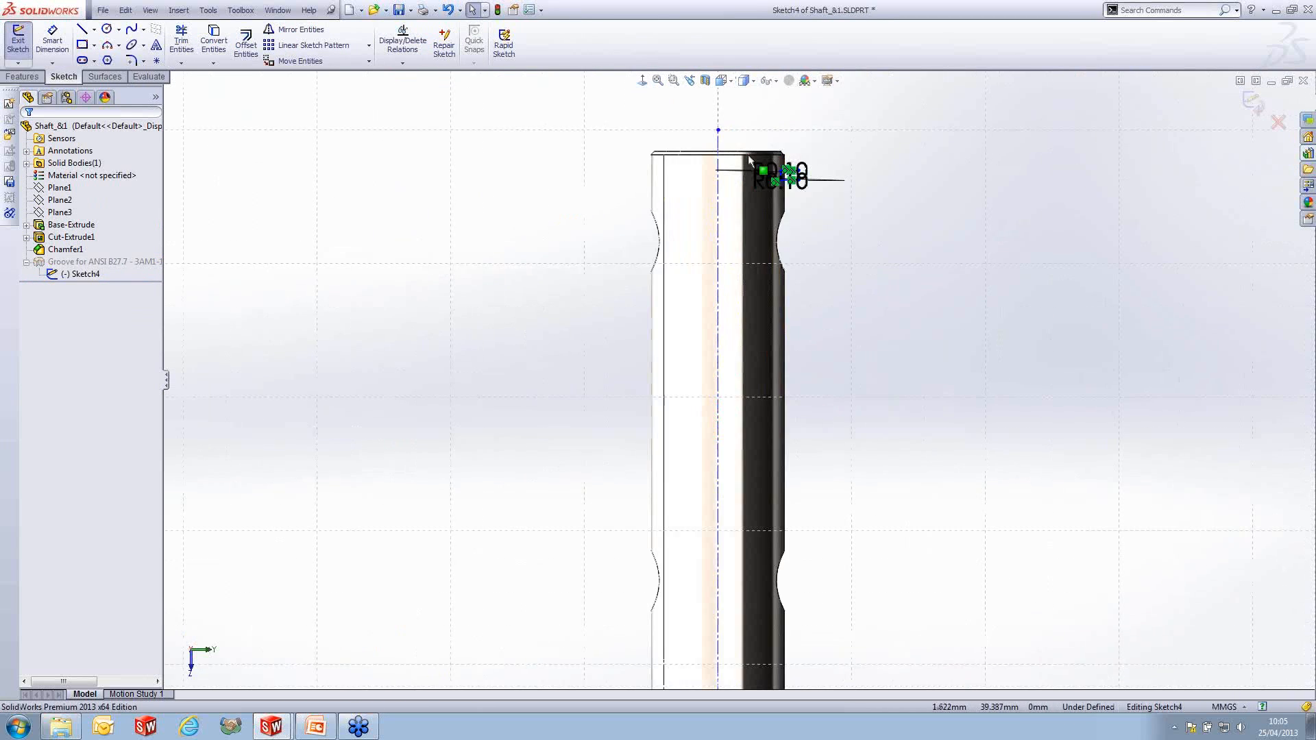
# - Attach the upper endpoint of the sketch's centerline to the midpoint of the shaft's end edge
pyautogui.moveTo(628, 148); pyautogui.dragTo(629, 227)
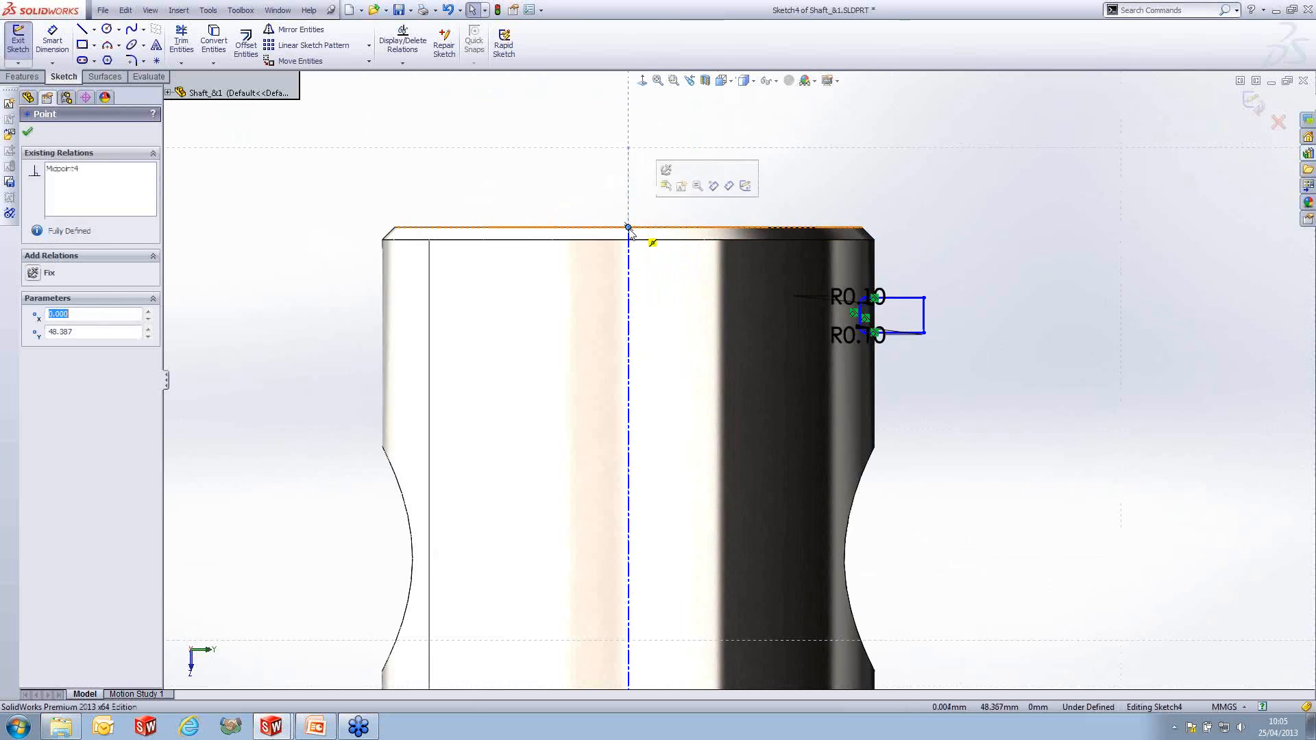
pyautogui.click(652, 122)
# - Dimension the distance from the shaft's end edge to the groove profile's lower line as 2.25 mm
pyautogui.scroll(-1, 923, 253)
pyautogui.scroll(-2, 922, 257)
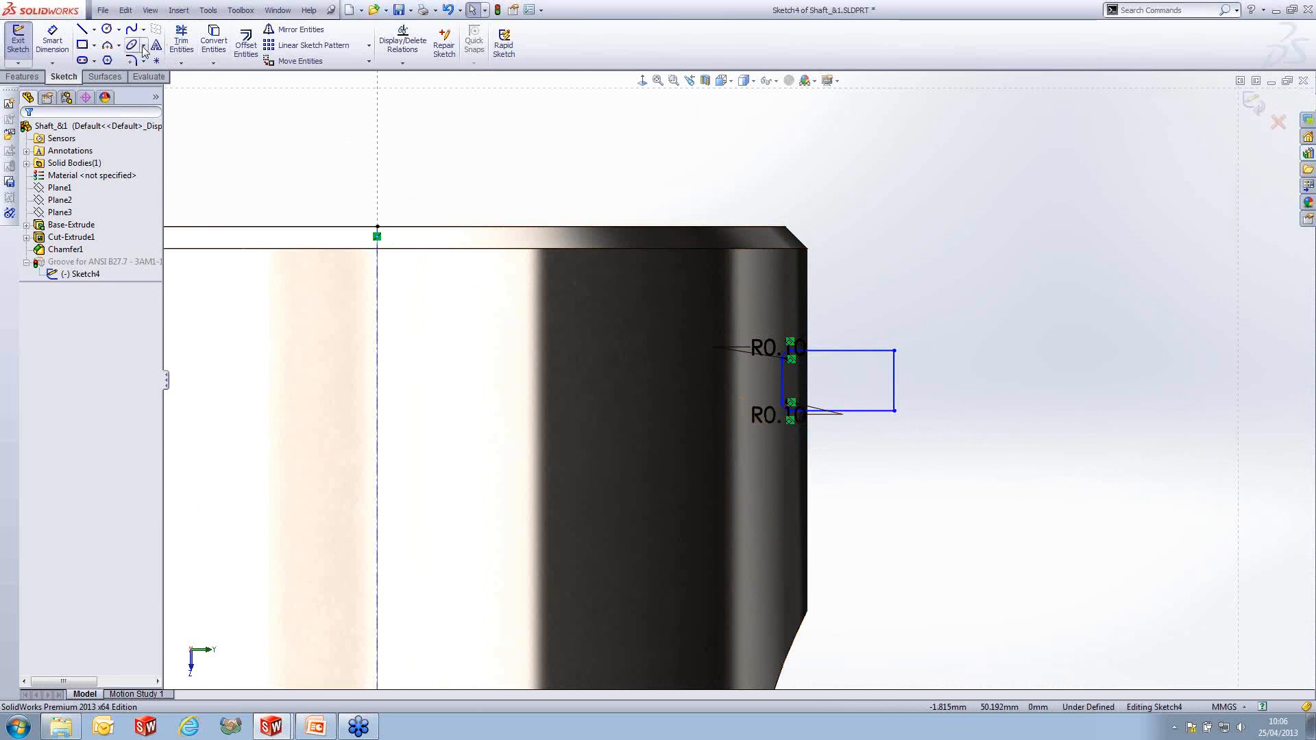
pyautogui.click(52, 39)
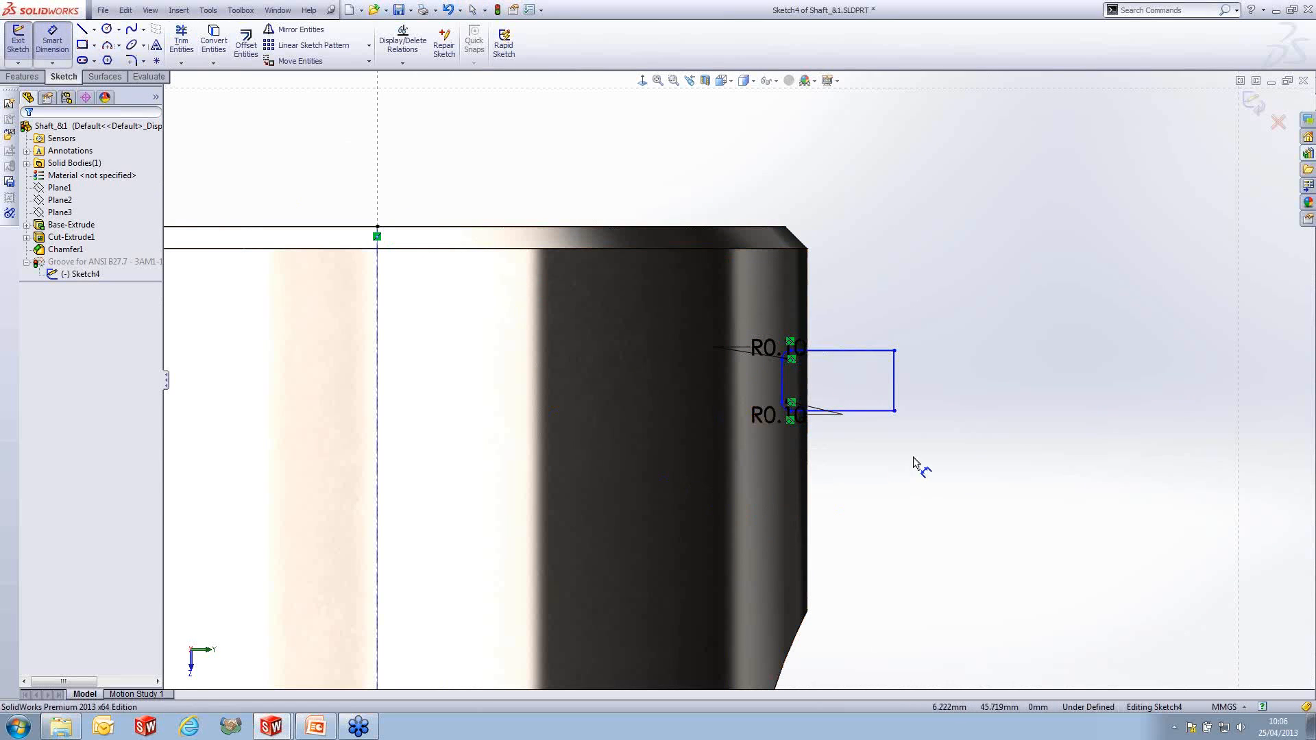
pyautogui.click(880, 411)
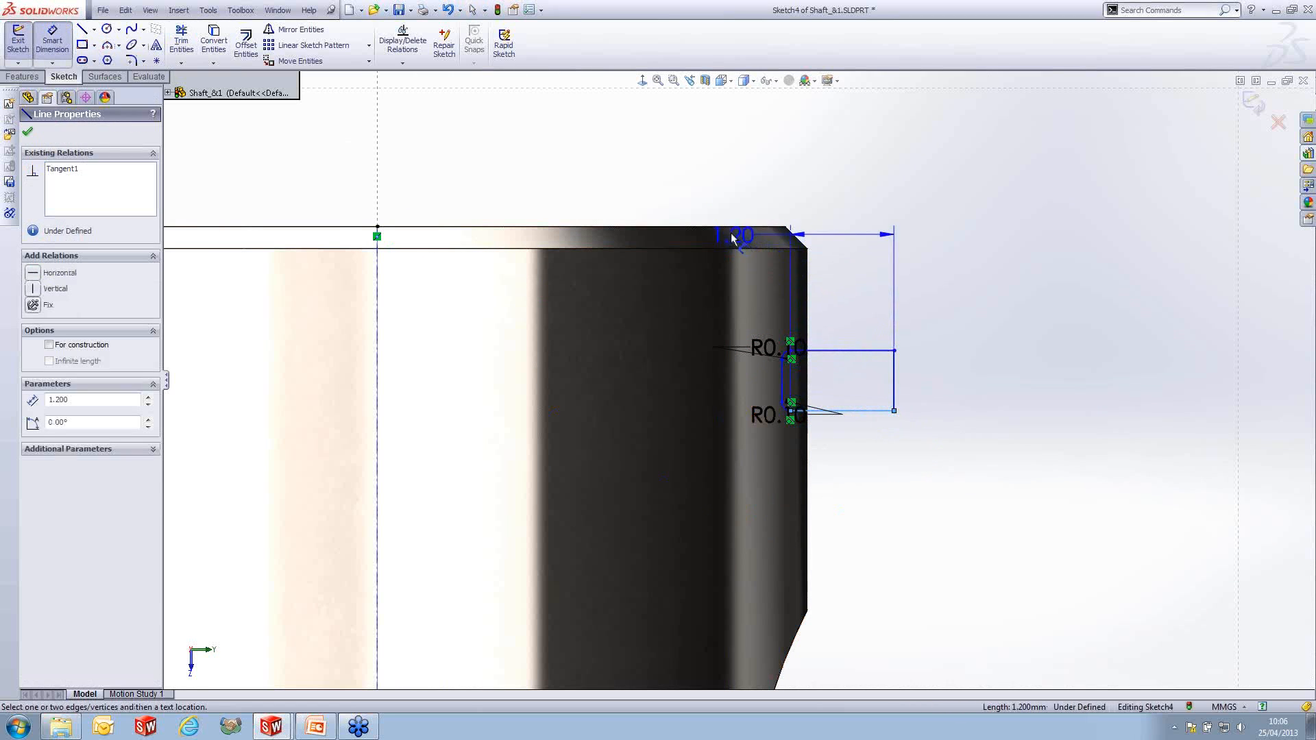
pyautogui.click(808, 227)
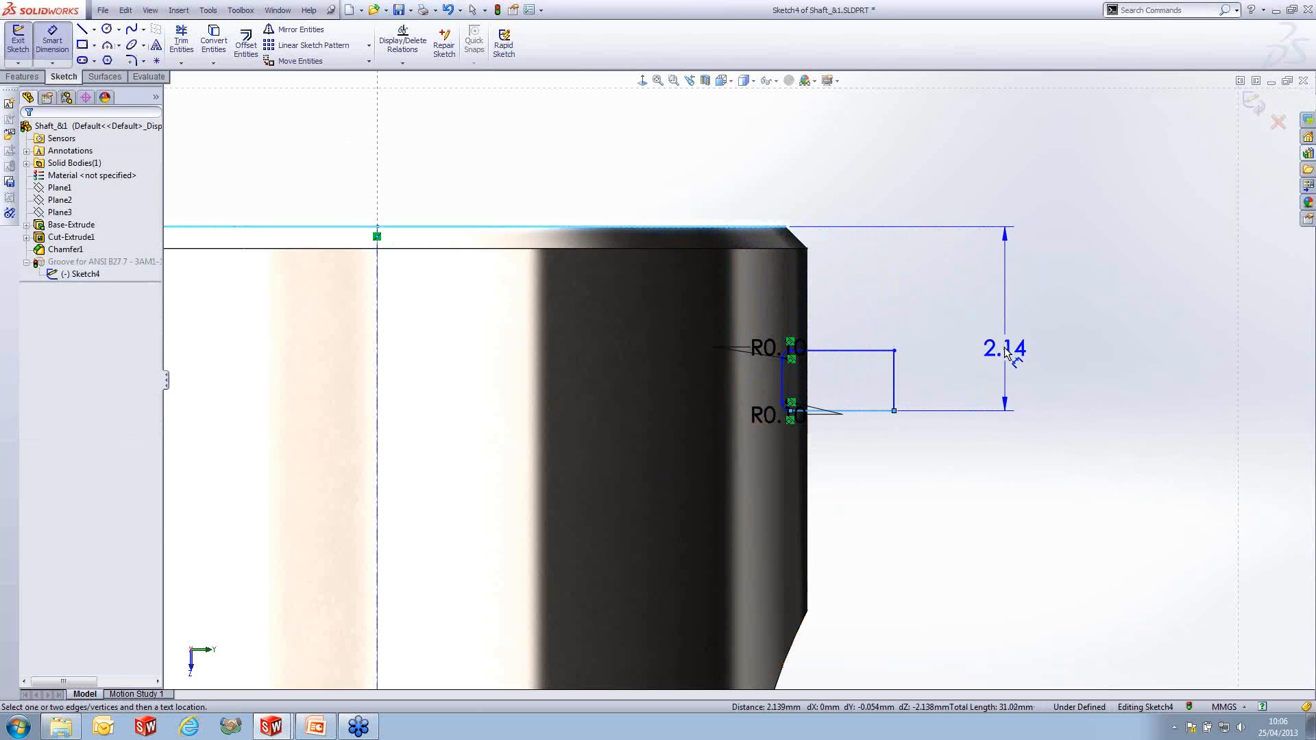
pyautogui.click(1002, 341)
pyautogui.write('2.25')
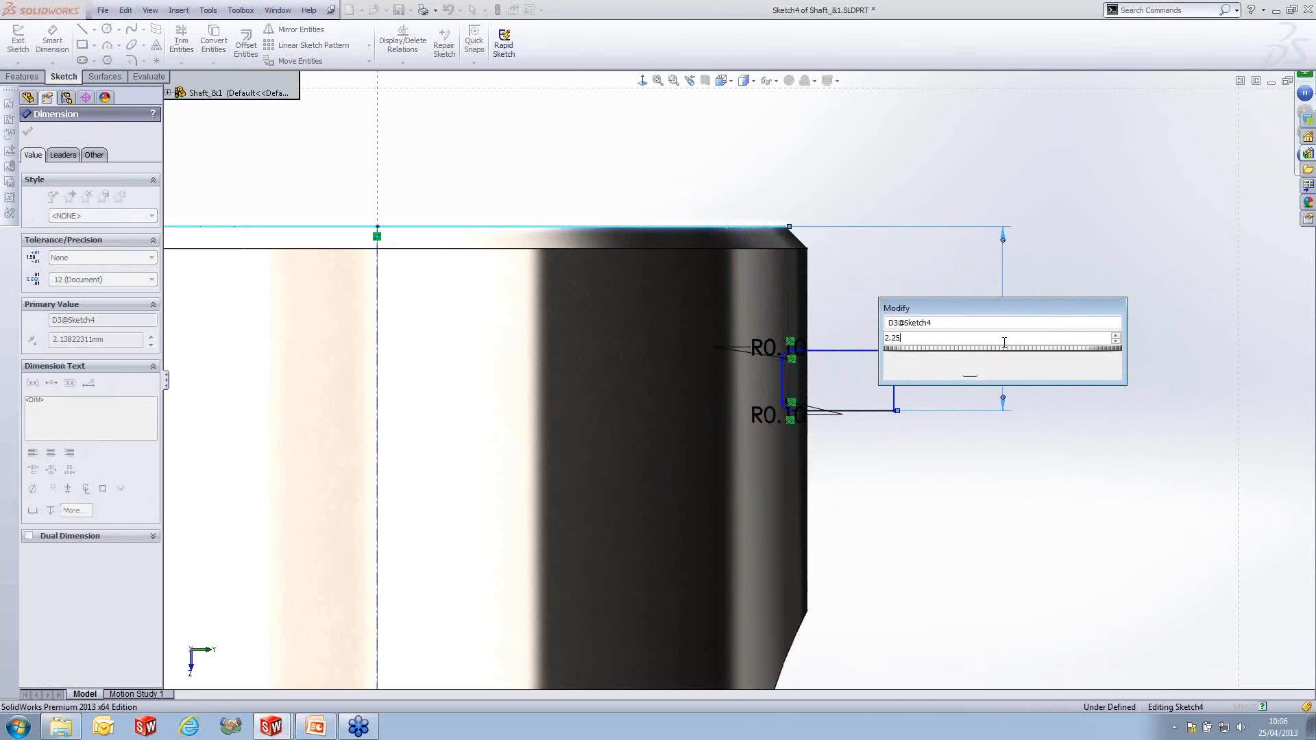
pyautogui.press('Return')
pyautogui.press('Escape')
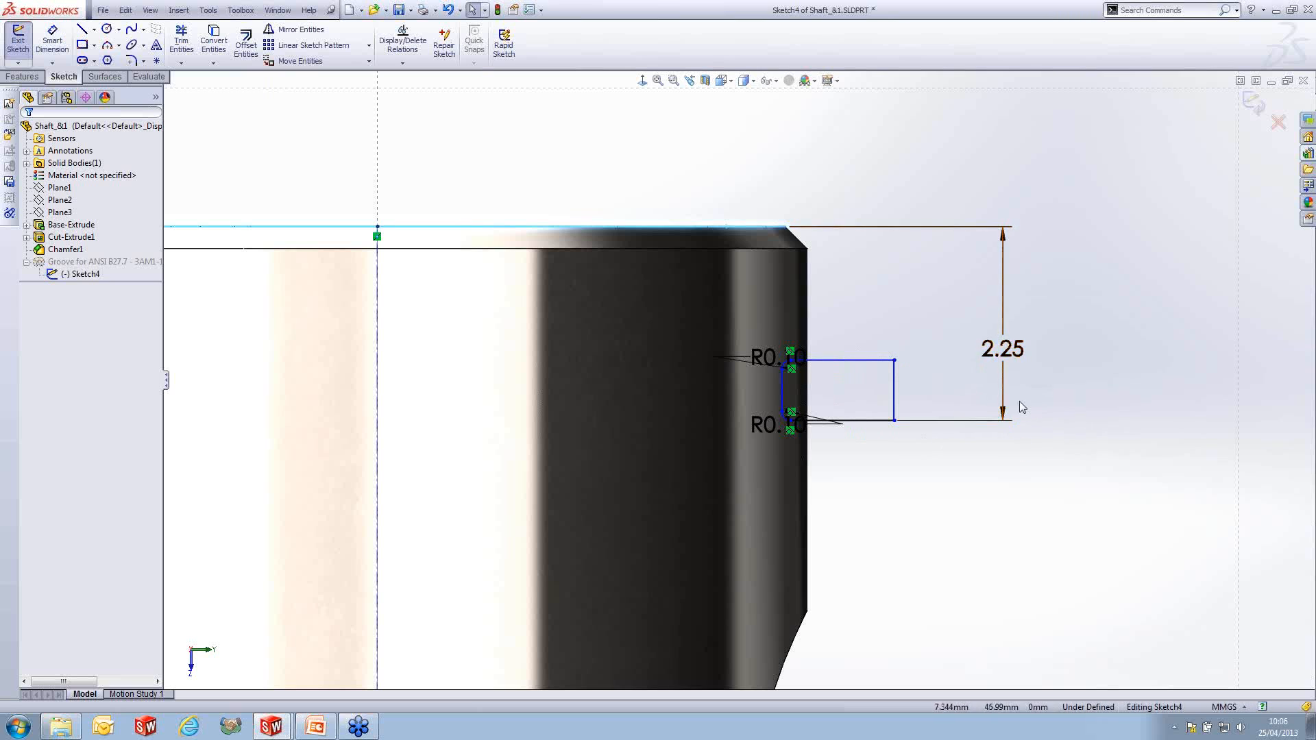
# - Fully define the sketch using baseline dimensions from the groove's inner vertical and lower horizontal lines, with placement set to Above sketch and Right of sketch
pyautogui.rightClick(1073, 449)
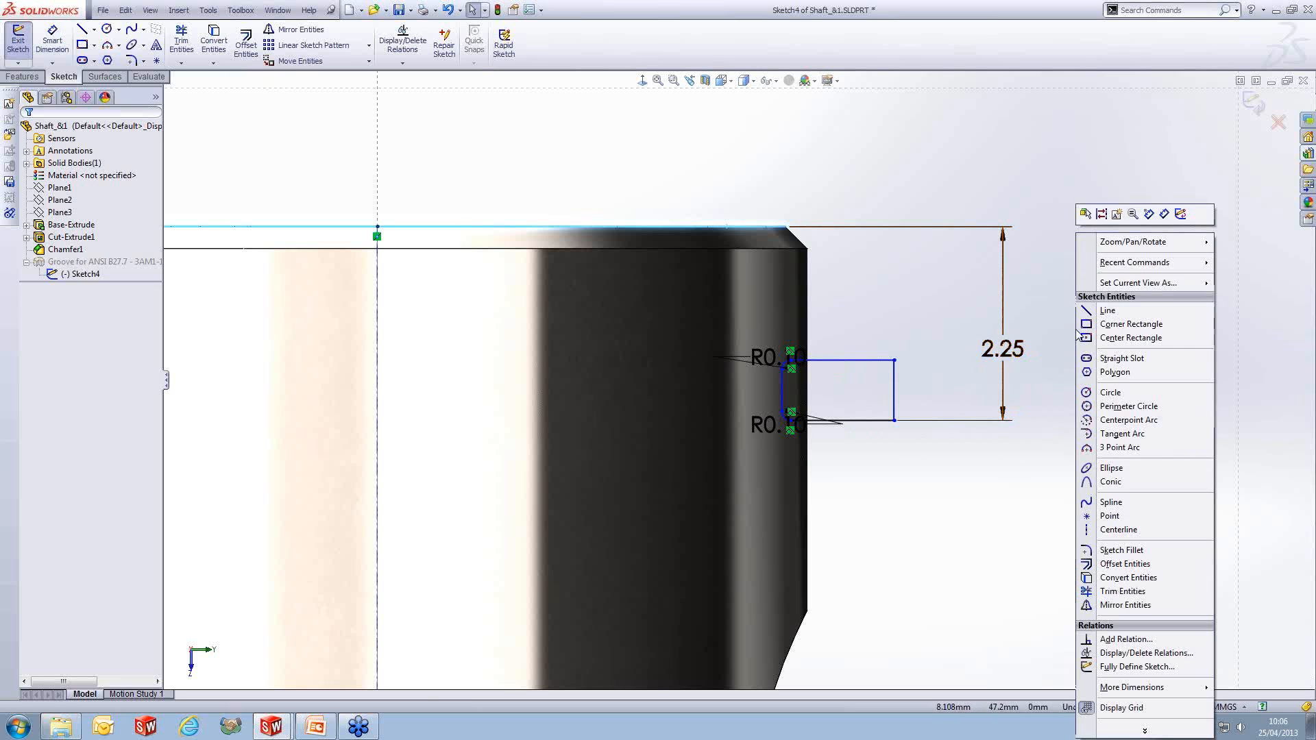
pyautogui.click(1137, 668)
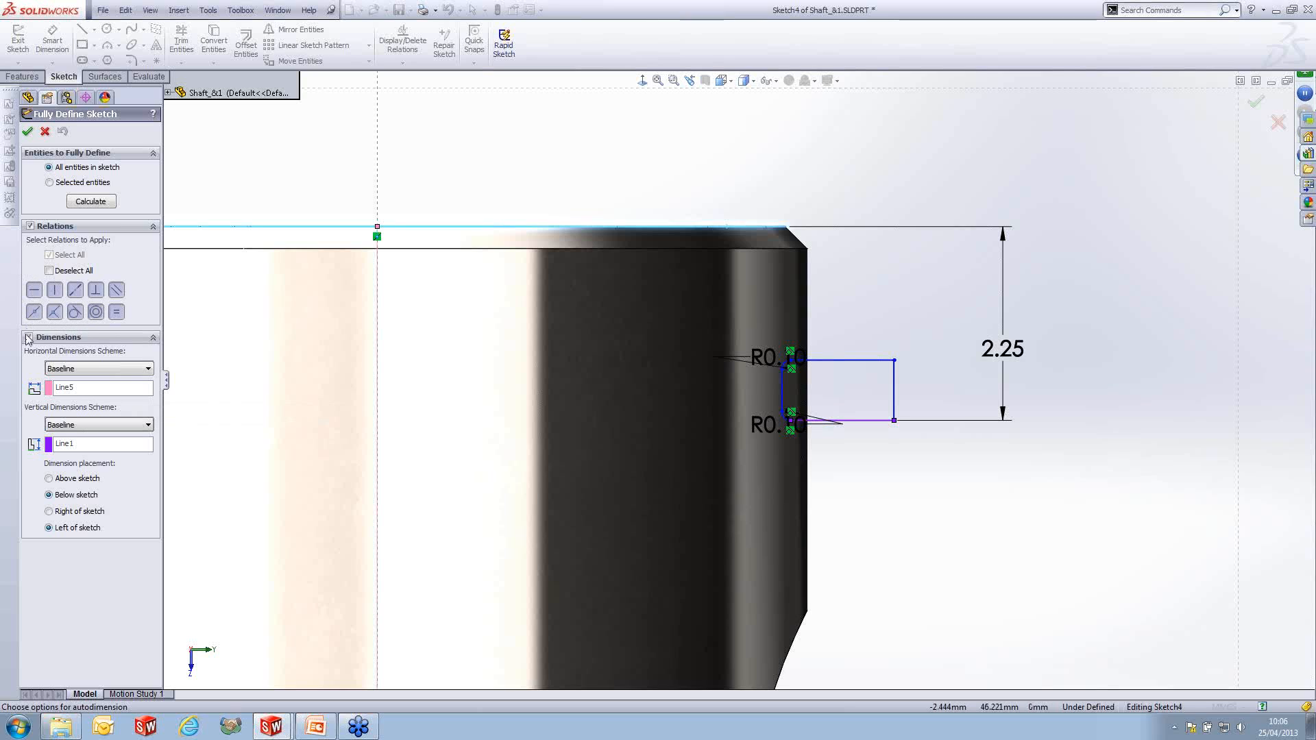
pyautogui.click(98, 391)
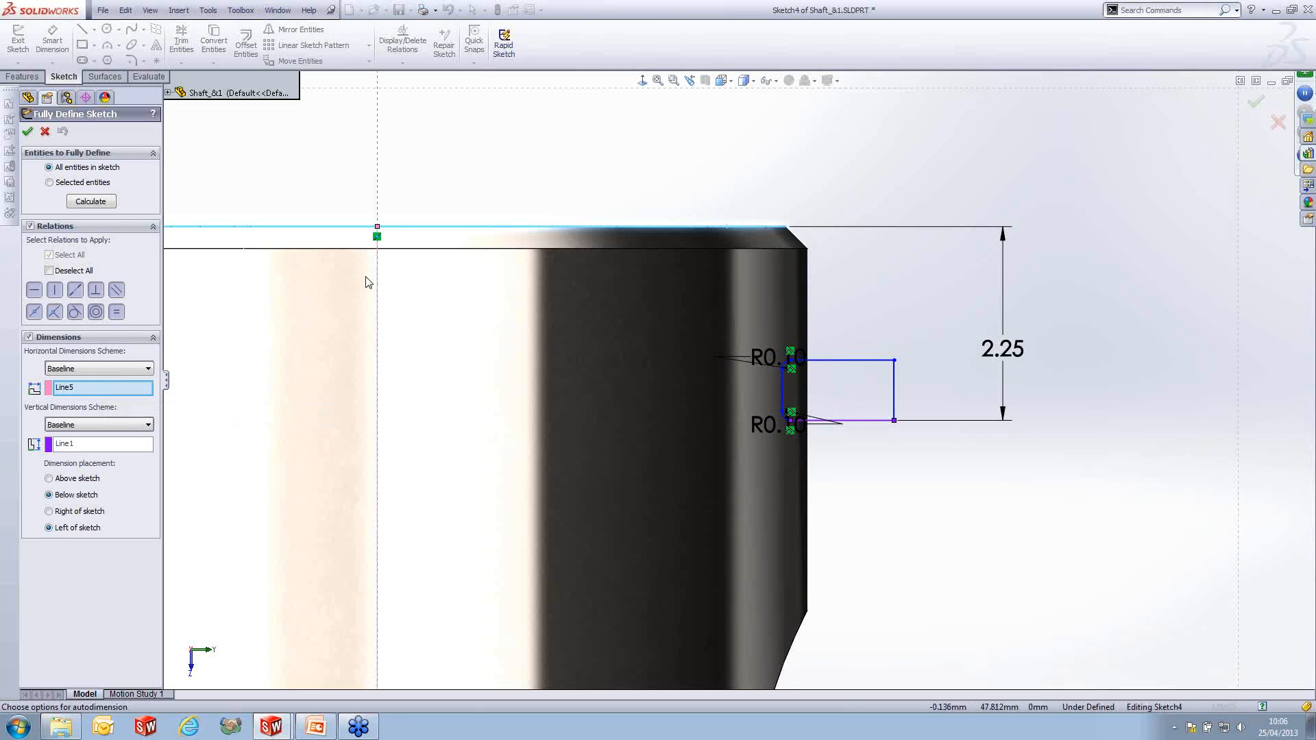
pyautogui.click(785, 391)
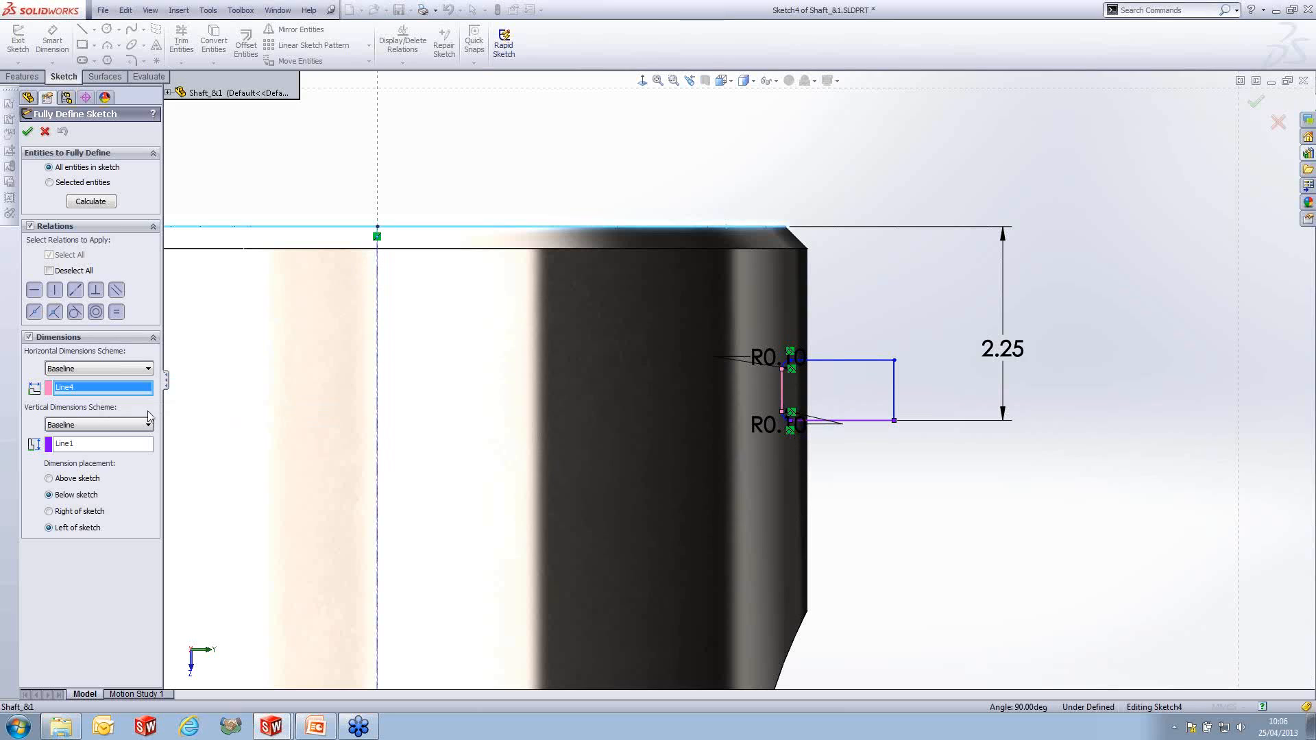
pyautogui.click(96, 445)
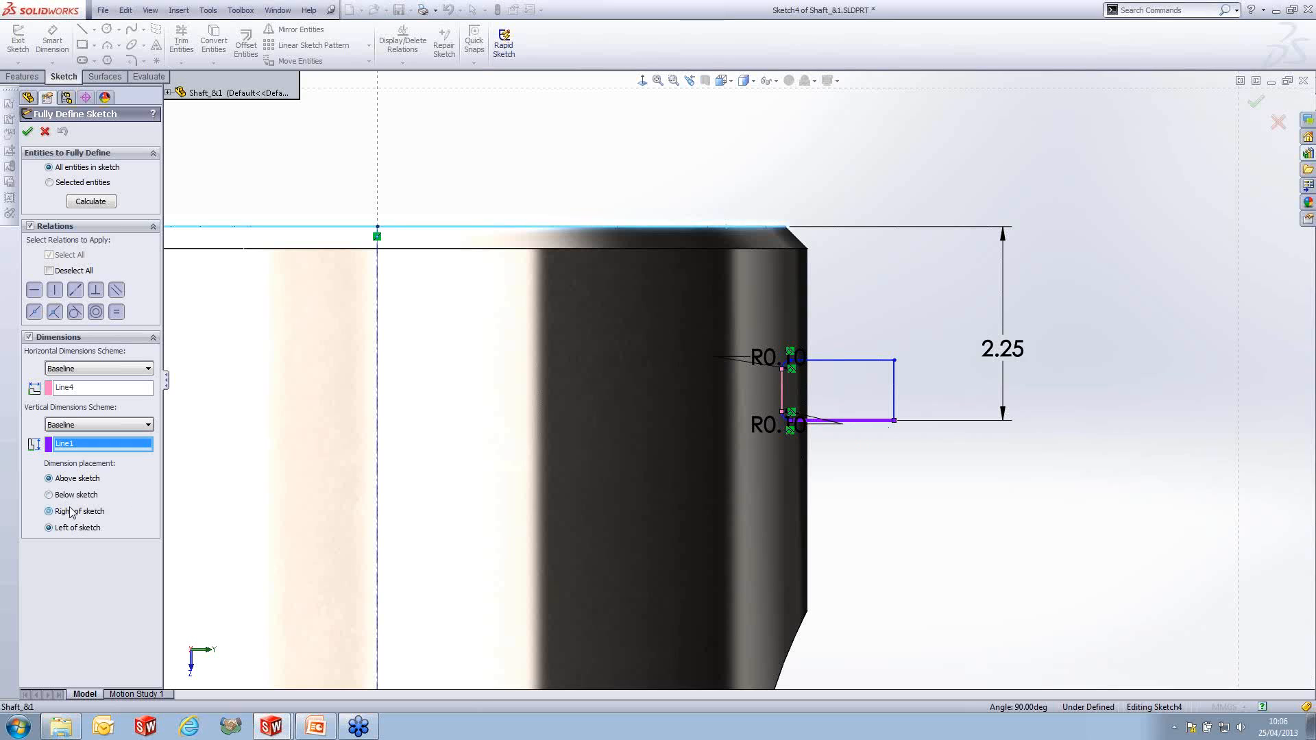
pyautogui.click(92, 202)
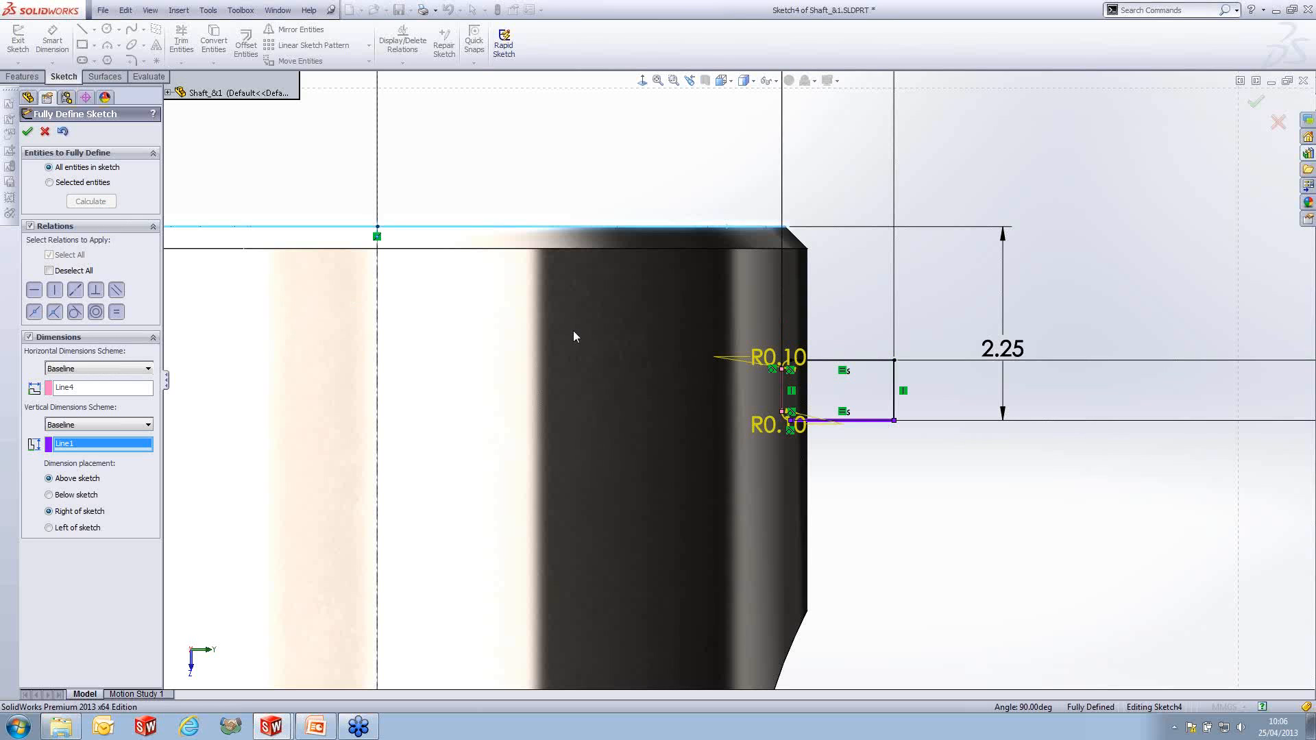
pyautogui.scroll(5, 972, 552)
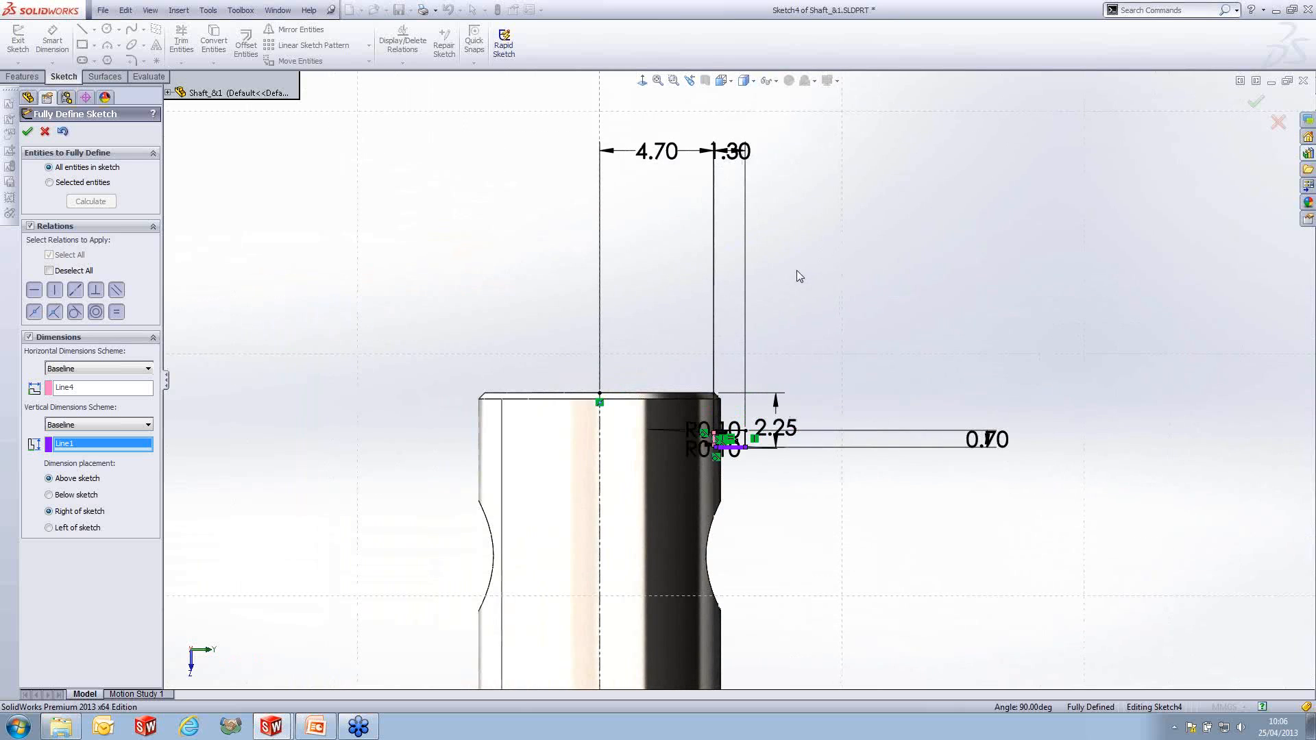
pyautogui.click(28, 132)
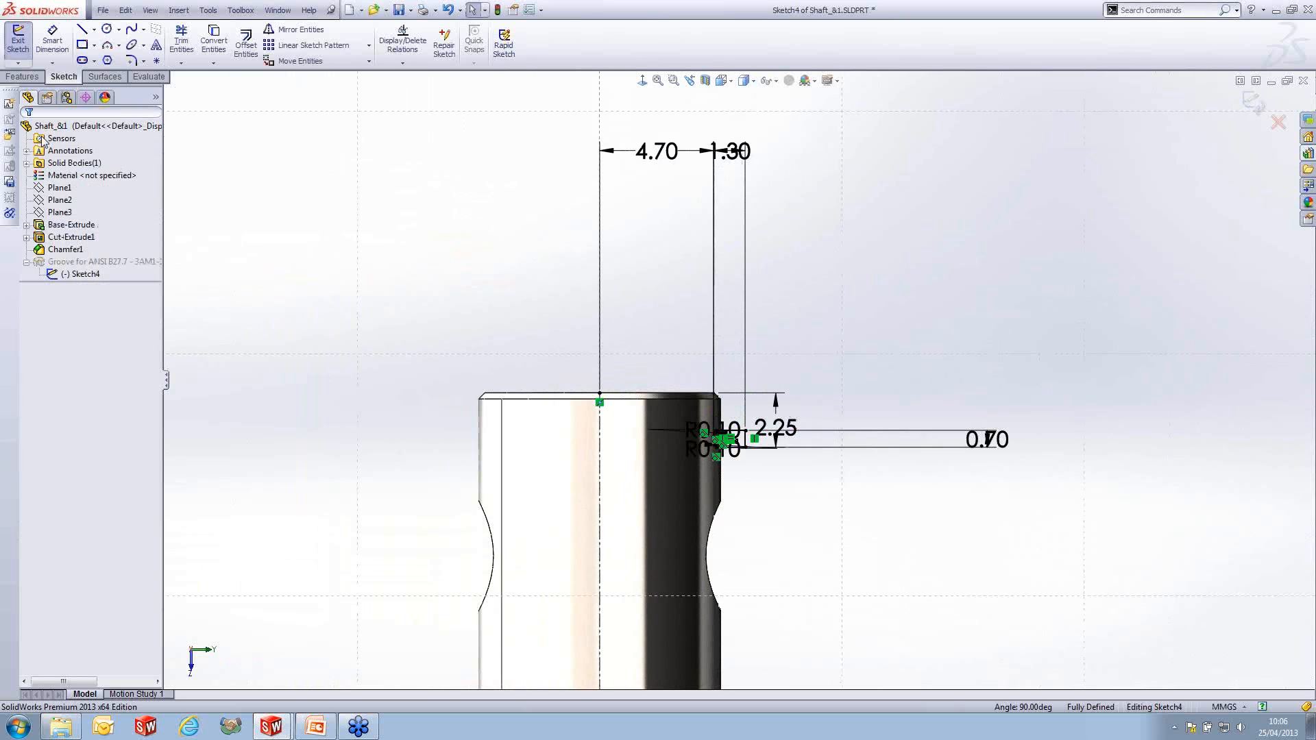
# - Rearrange the 4.70, 1.30, 0.70 and both R0.10 dimensions close to the groove profile so none of them overlap
pyautogui.moveTo(672, 159)
pyautogui.mouseDown()
pyautogui.moveTo(662, 295)
pyautogui.moveTo(675, 361)
pyautogui.mouseUp()
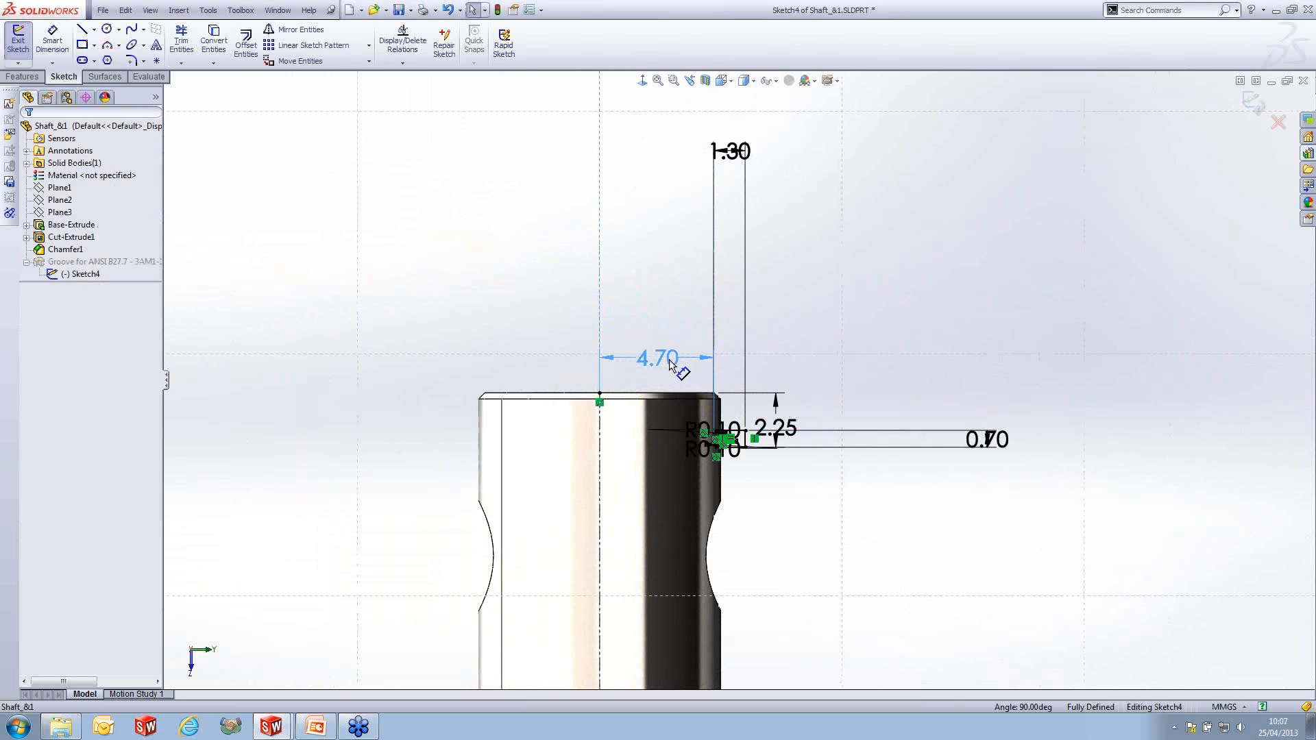
pyautogui.moveTo(754, 163); pyautogui.dragTo(817, 362)
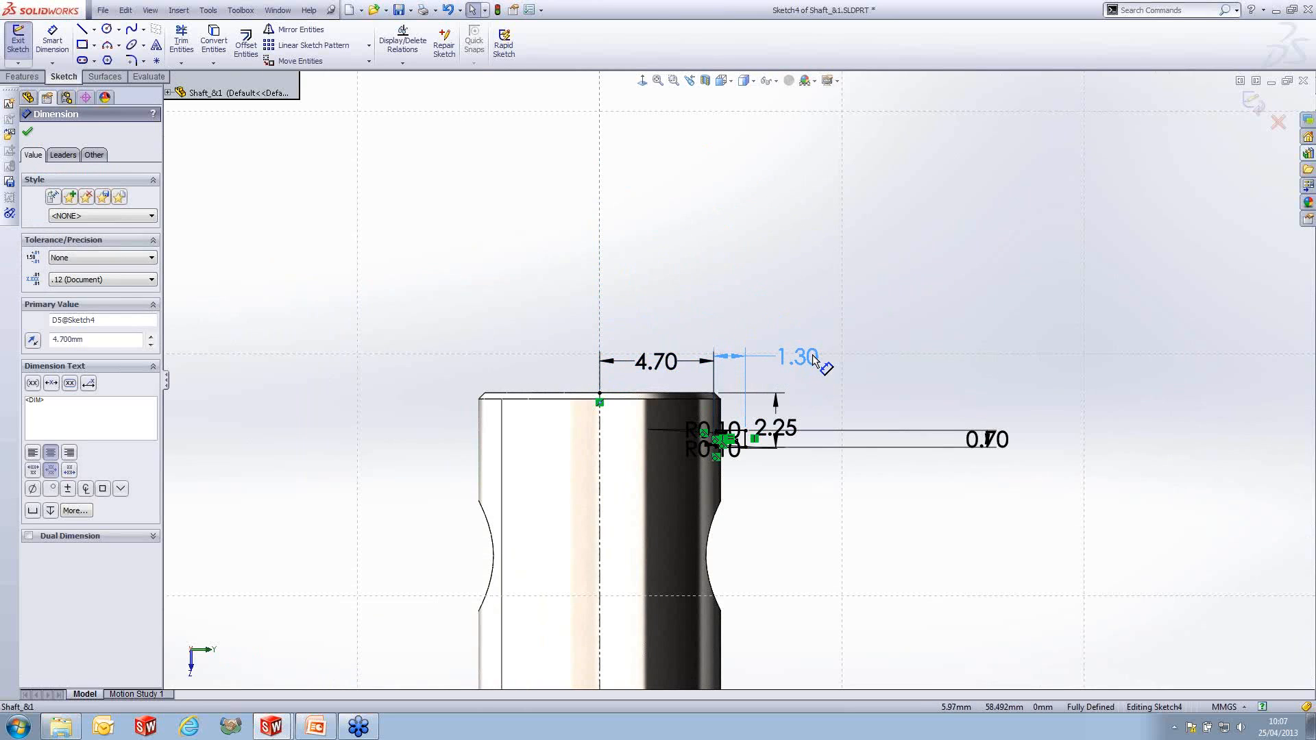
pyautogui.moveTo(987, 440)
pyautogui.mouseDown()
pyautogui.moveTo(952, 470)
pyautogui.moveTo(791, 531)
pyautogui.mouseUp()
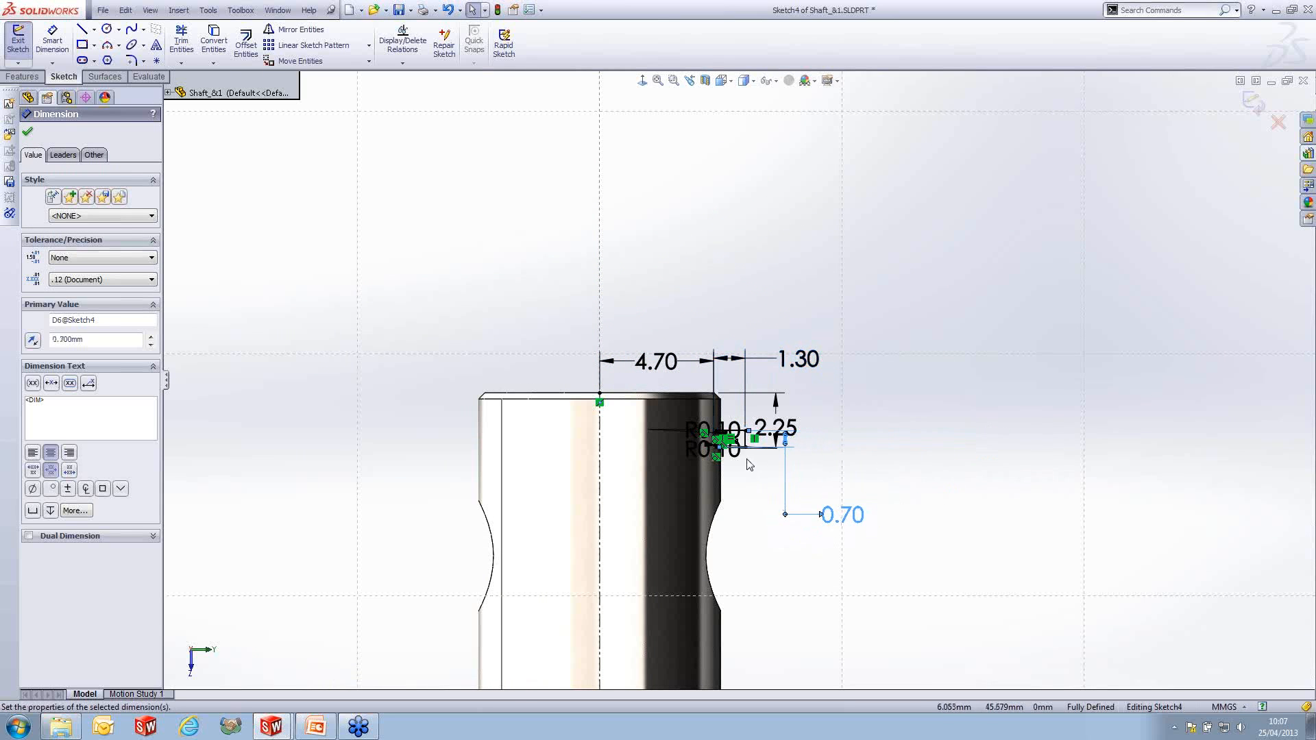
pyautogui.scroll(-5, 720, 473)
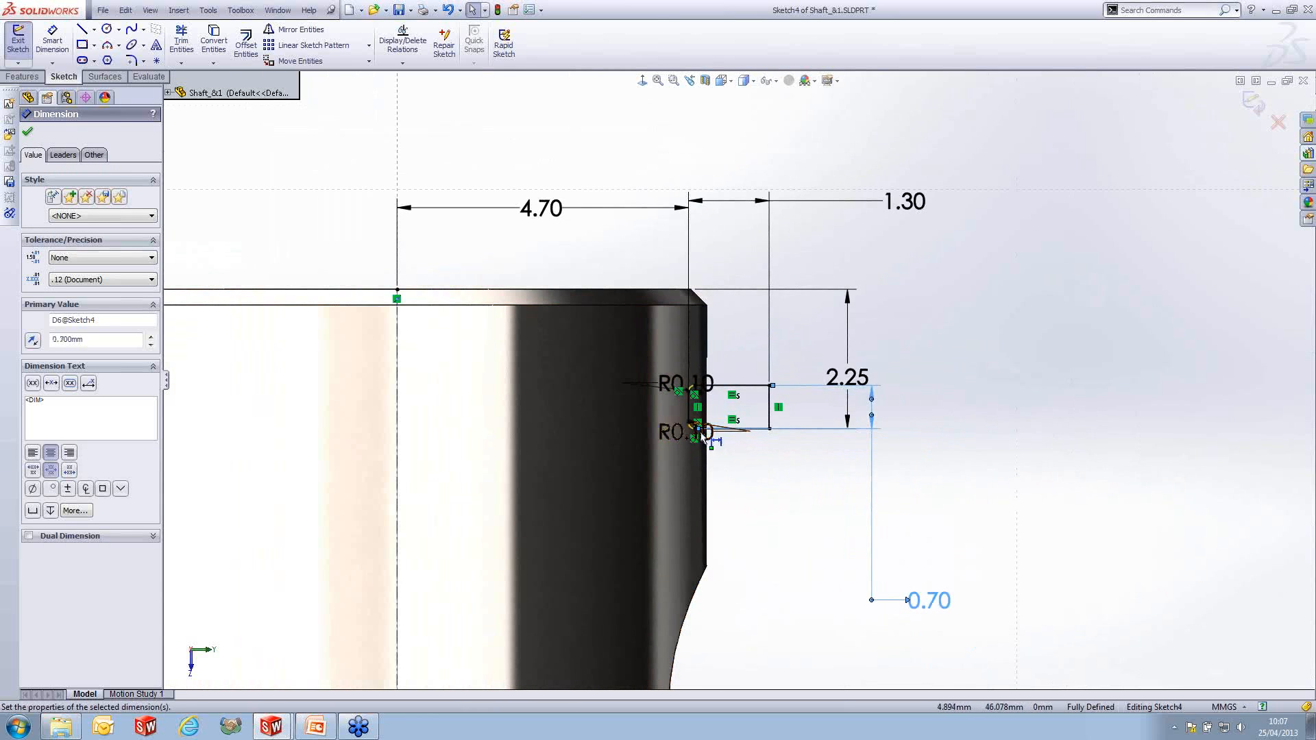
pyautogui.moveTo(686, 434); pyautogui.dragTo(606, 438)
pyautogui.moveTo(656, 383); pyautogui.dragTo(558, 348)
pyautogui.scroll(2, 737, 380)
pyautogui.moveTo(879, 558)
pyautogui.mouseDown()
pyautogui.moveTo(836, 541)
pyautogui.moveTo(831, 485)
pyautogui.moveTo(808, 476)
pyautogui.mouseUp()
pyautogui.scroll(-3, 743, 331)
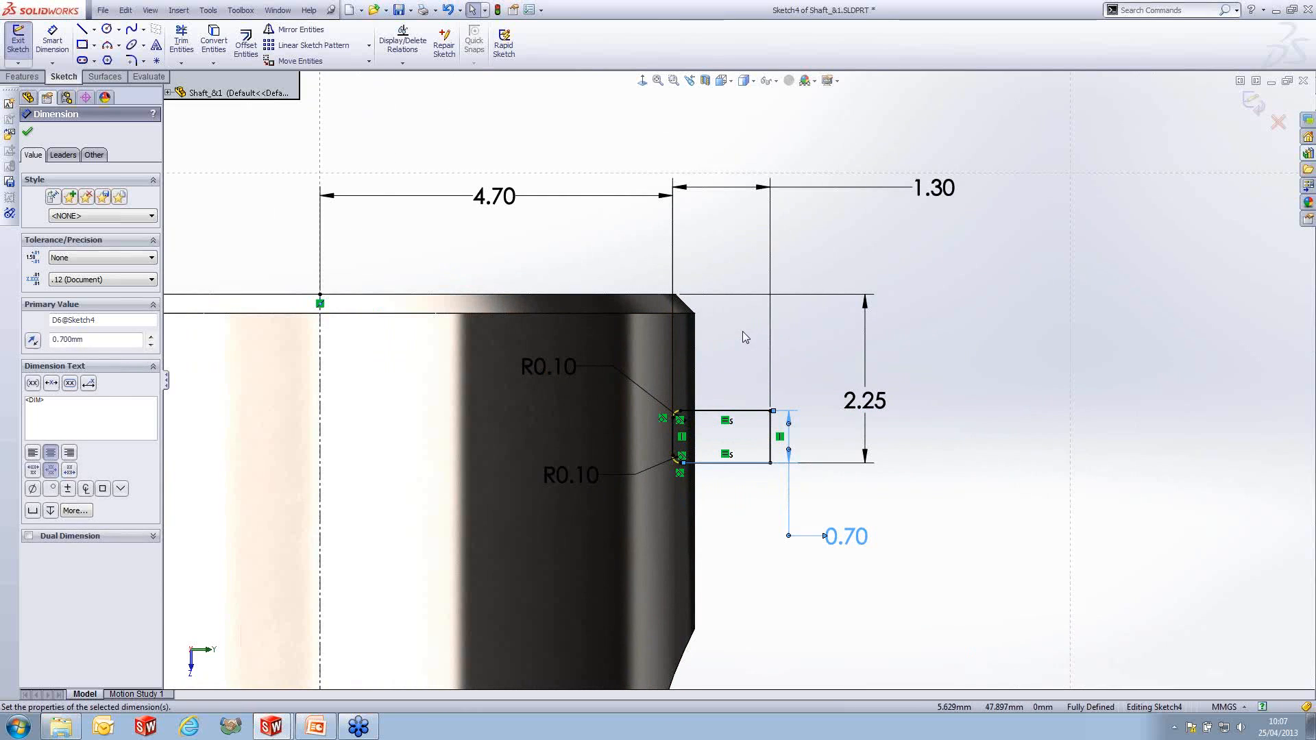
pyautogui.click(1024, 392)
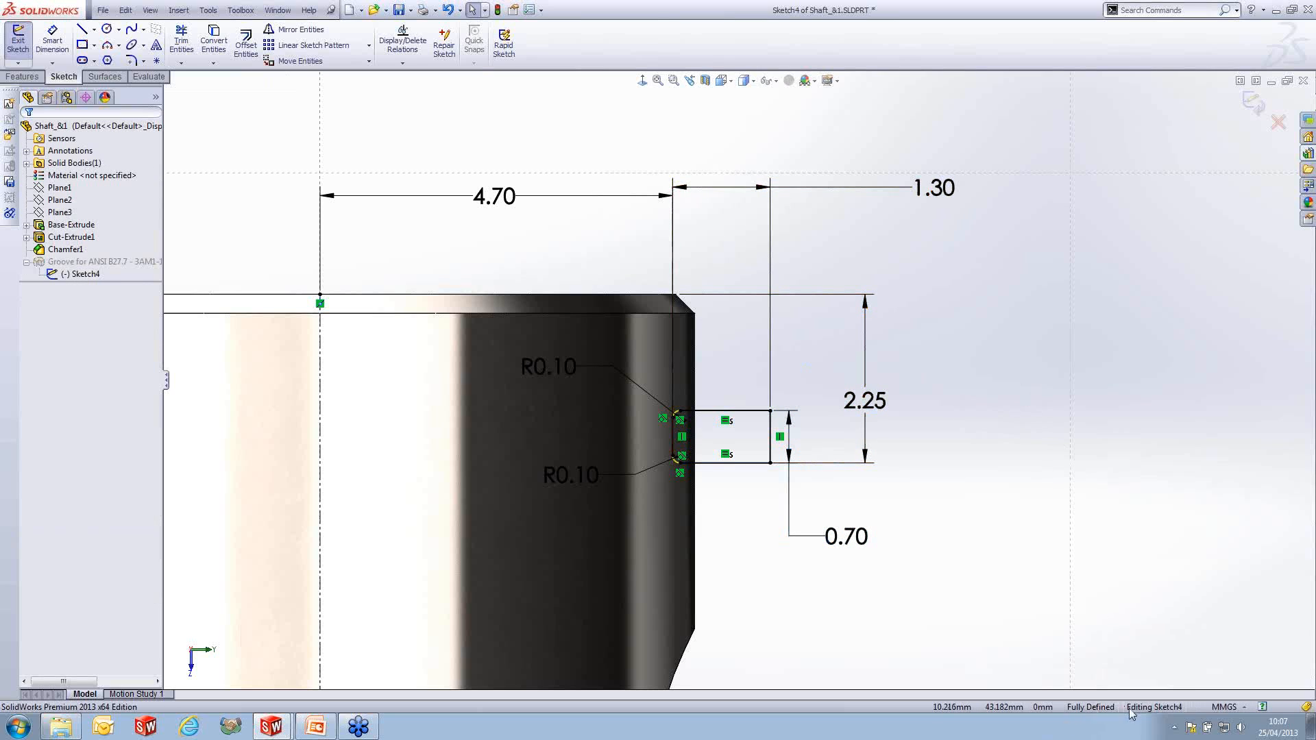
# - Exit the groove sketch and orient the shaft to show its grooved end
pyautogui.click(1253, 102)
pyautogui.scroll(6, 958, 432)
pyautogui.moveTo(867, 484); pyautogui.dragTo(993, 353, button='right')
pyautogui.moveTo(941, 294); pyautogui.dragTo(628, 473, button='middle')
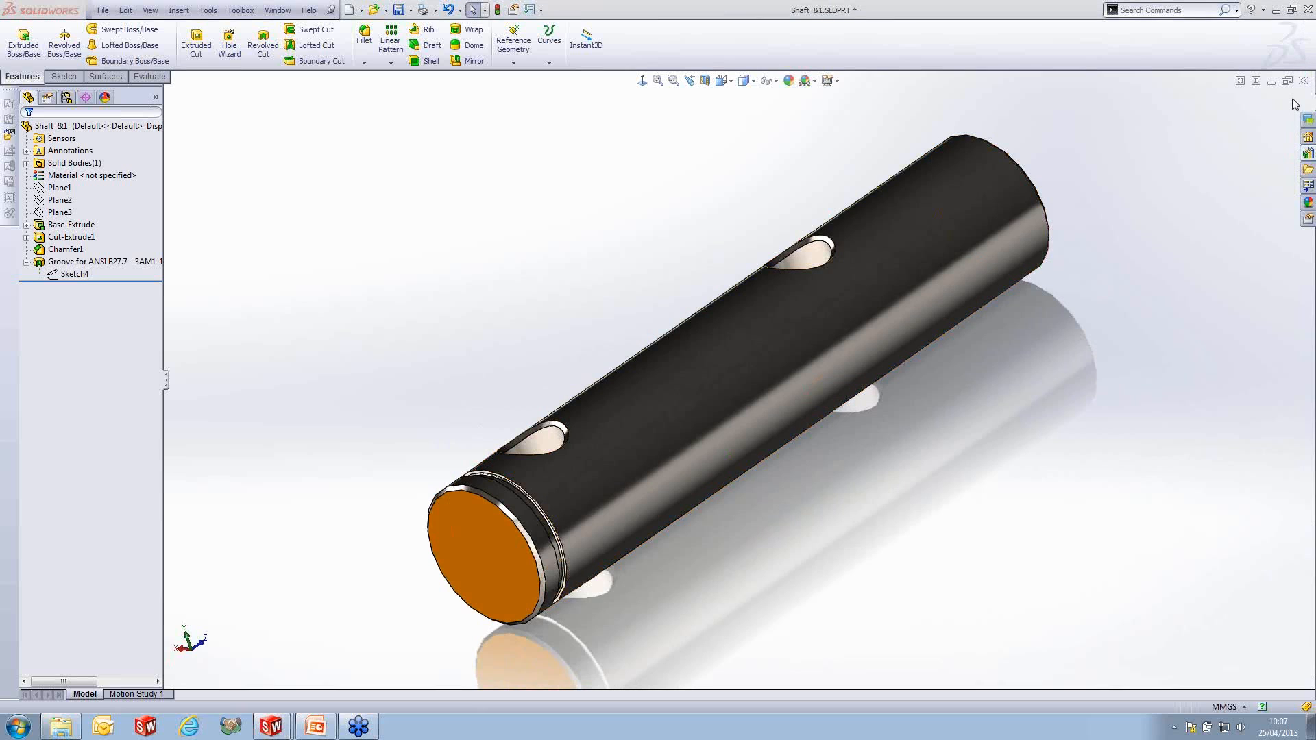
# - Close the shaft part with its changes saved and rebuild the gear assembly
pyautogui.click(1303, 81)
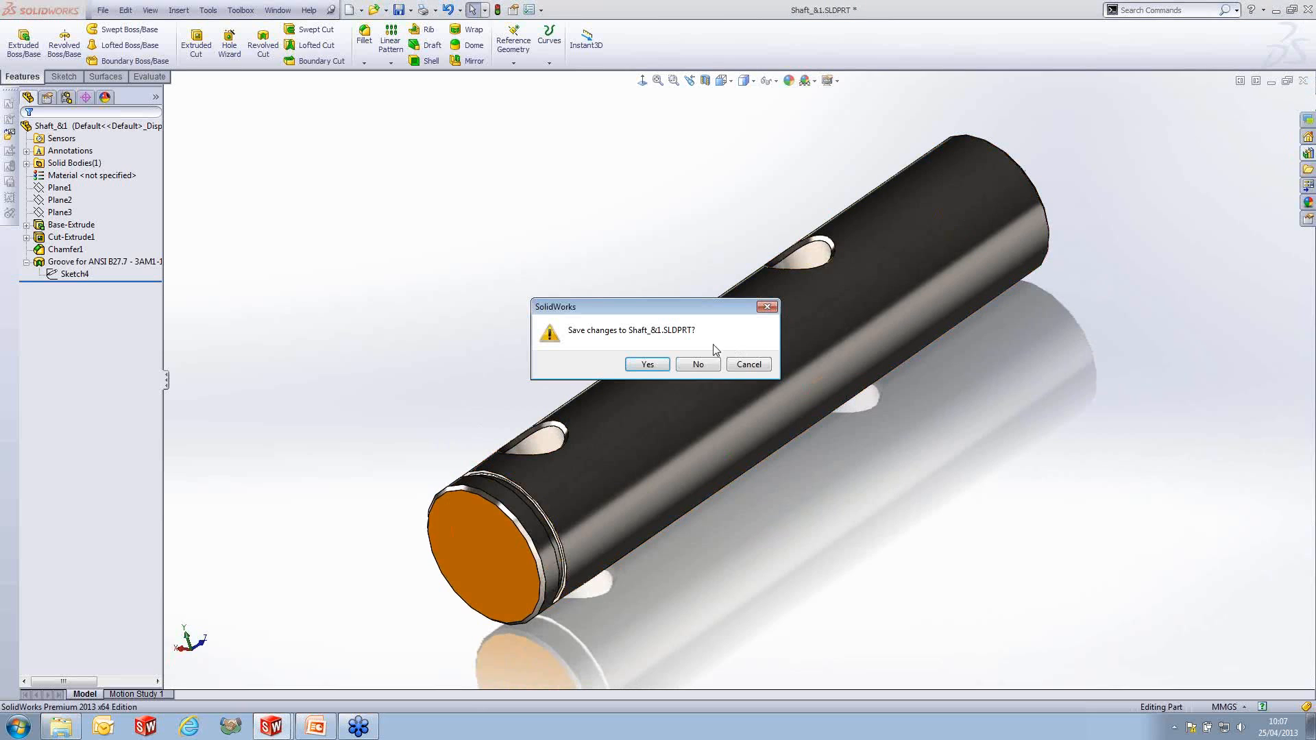
pyautogui.click(646, 365)
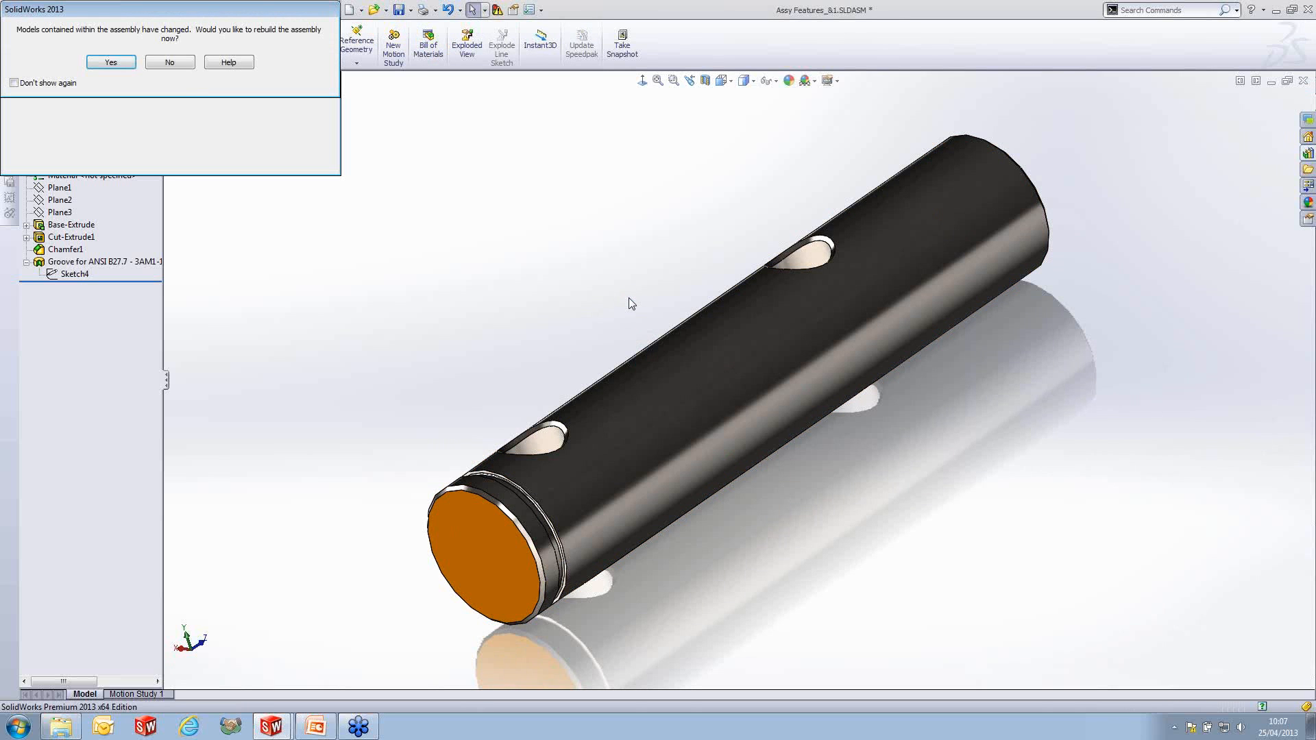
pyautogui.click(111, 62)
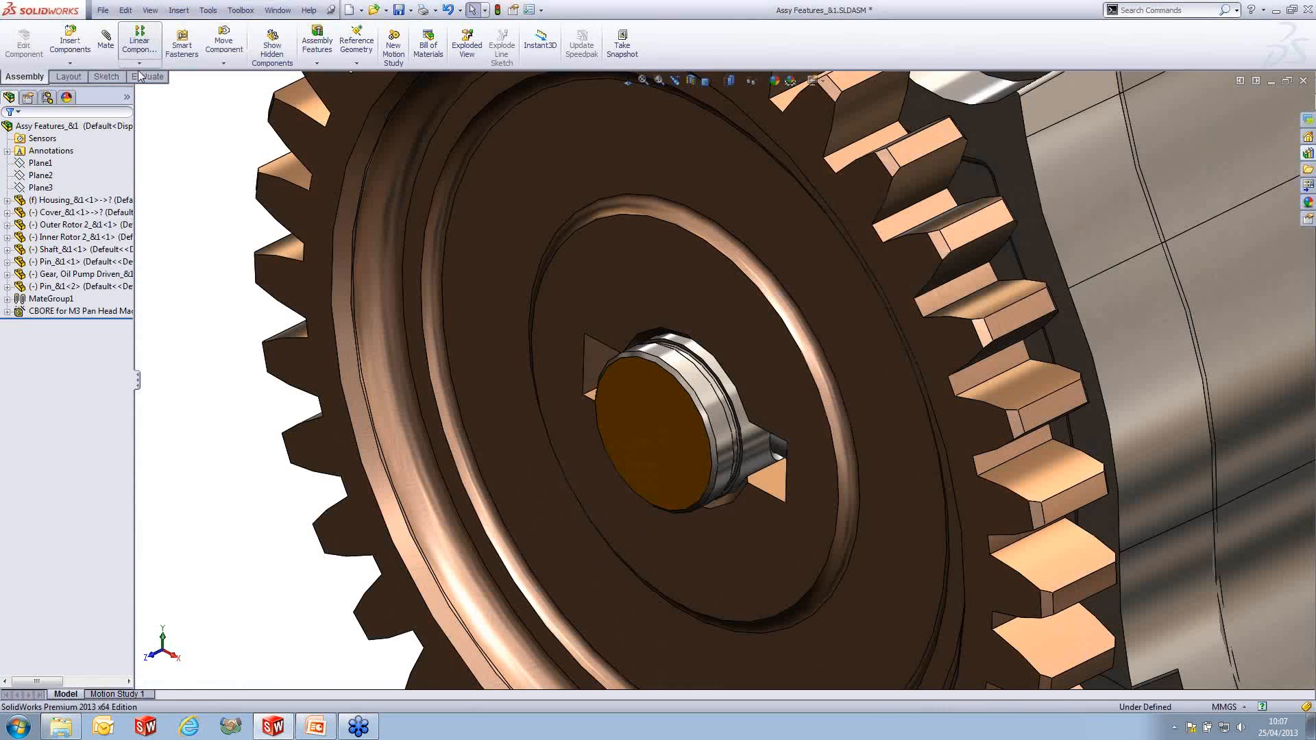
# - Insert one ANSI Metric external retaining ring, Basic - 3AM1 - ANSI B27.7 for shaft diameter 10, from Toolbox onto the shaft's grooved end
pyautogui.scroll(-5, 713, 329)
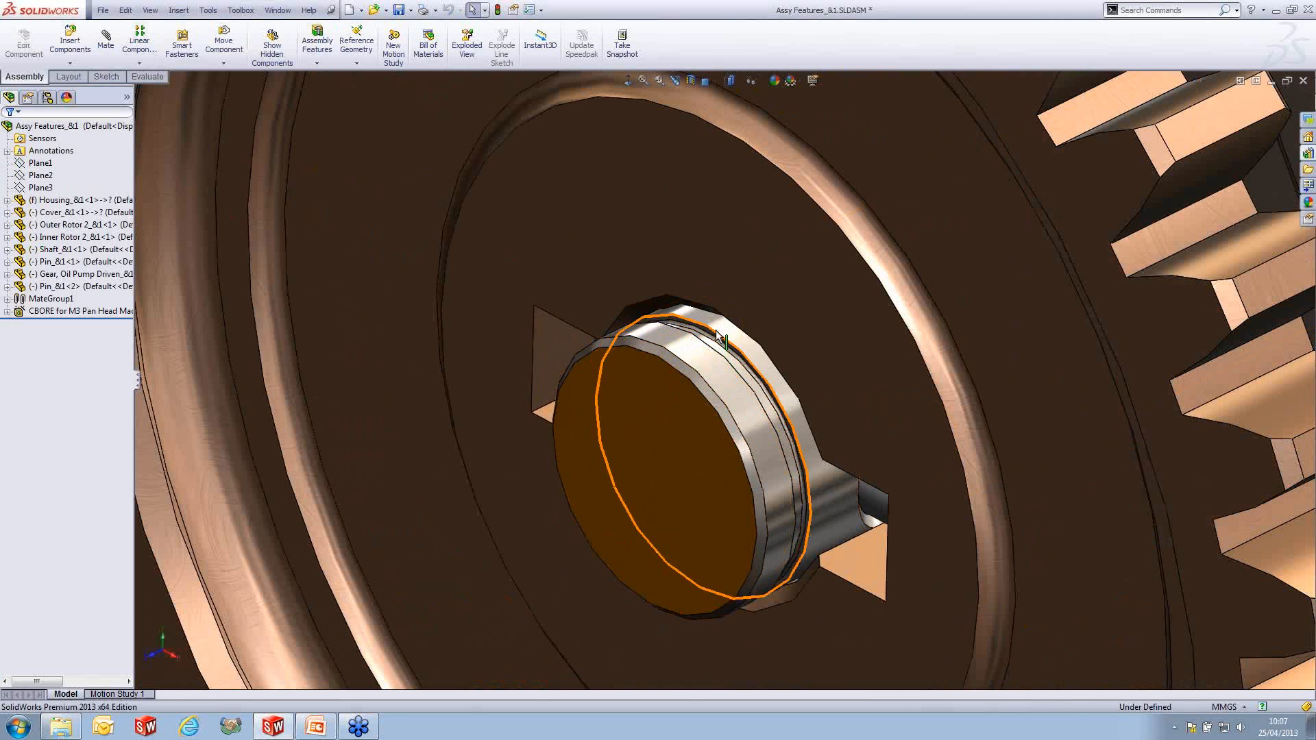
pyautogui.click(1307, 153)
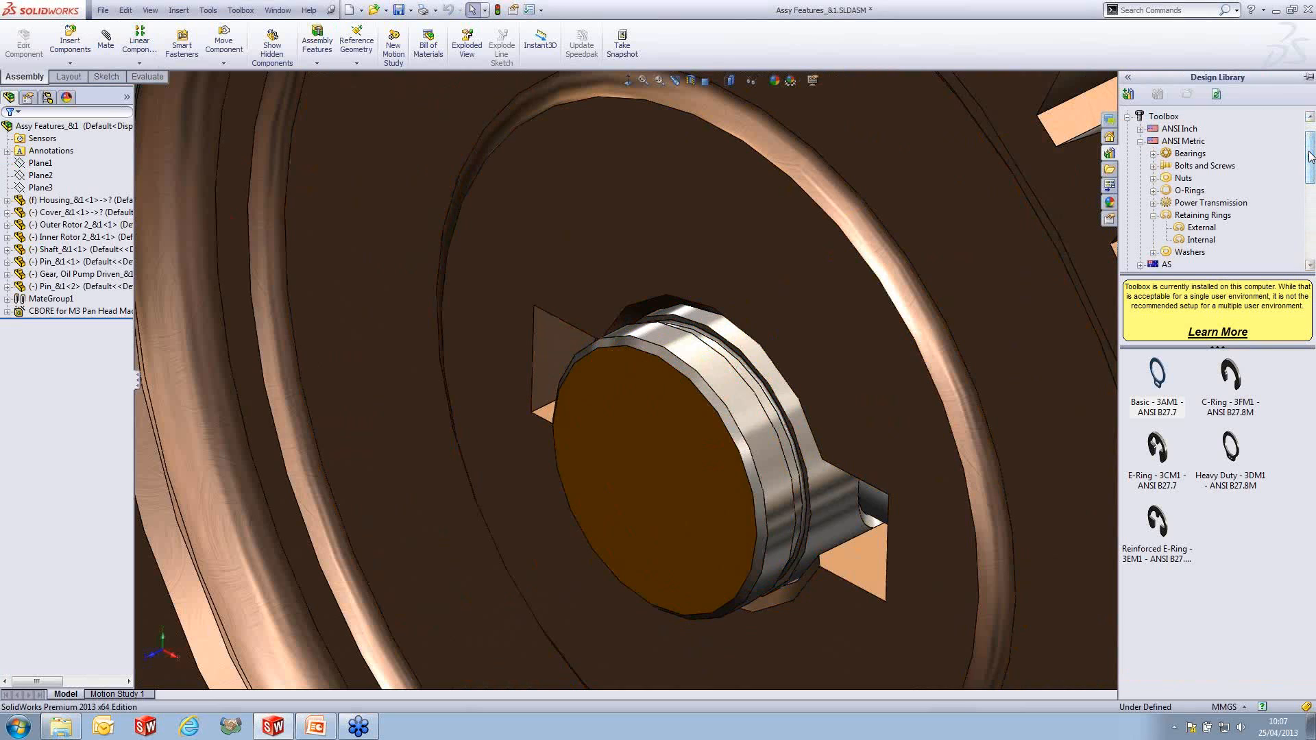
pyautogui.click(1143, 141)
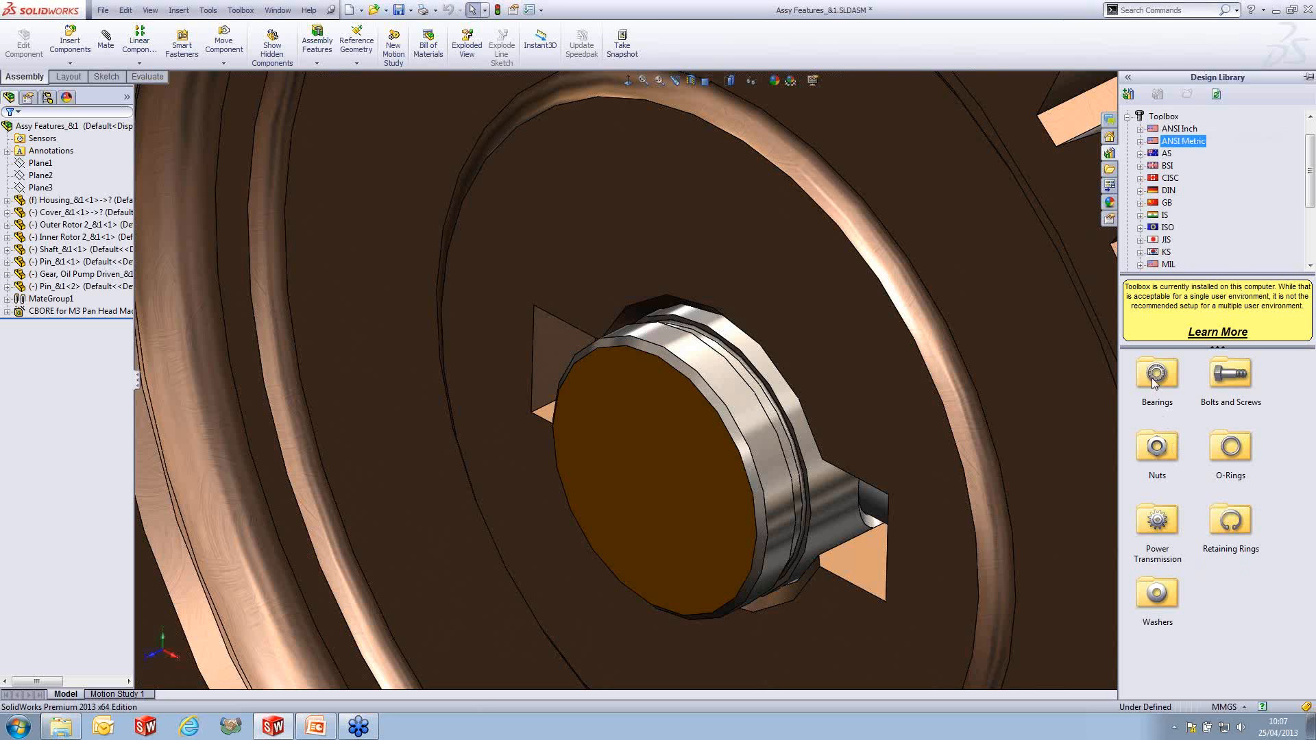
pyautogui.doubleClick(1240, 539)
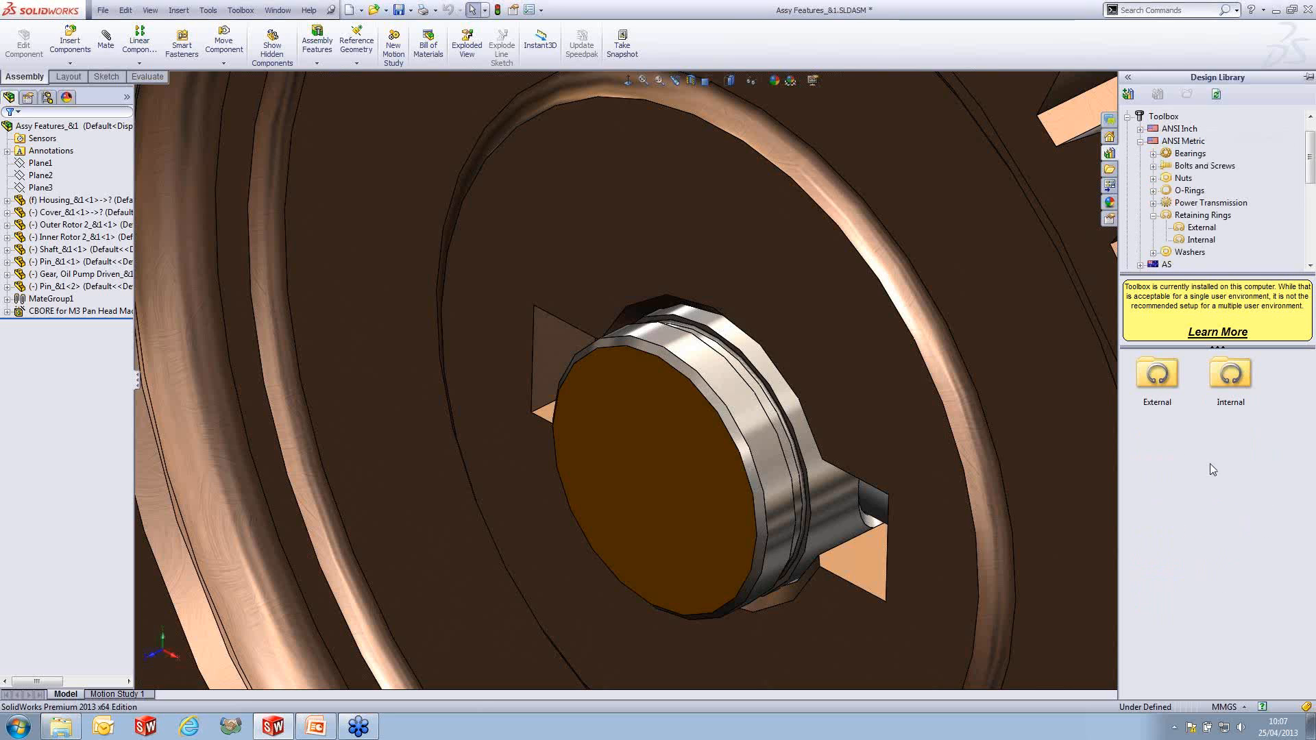
pyautogui.doubleClick(1172, 381)
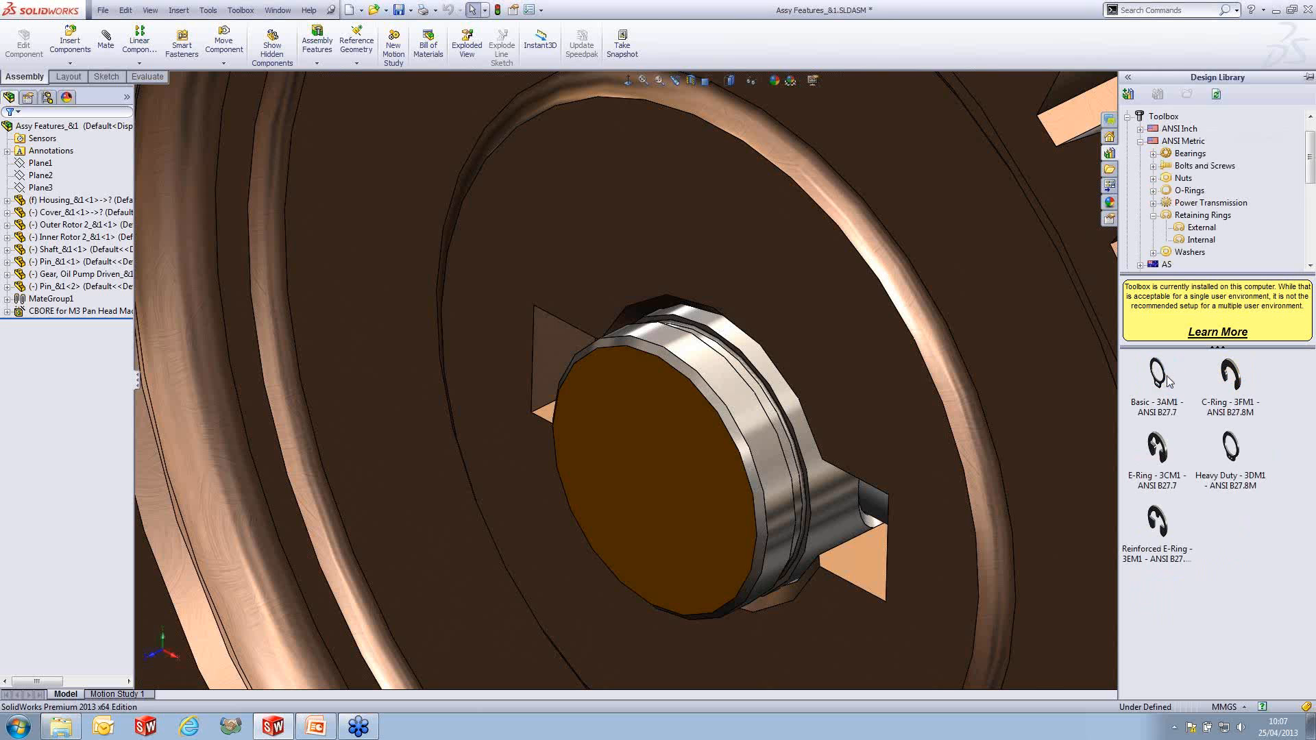
pyautogui.moveTo(1157, 376); pyautogui.dragTo(790, 409)
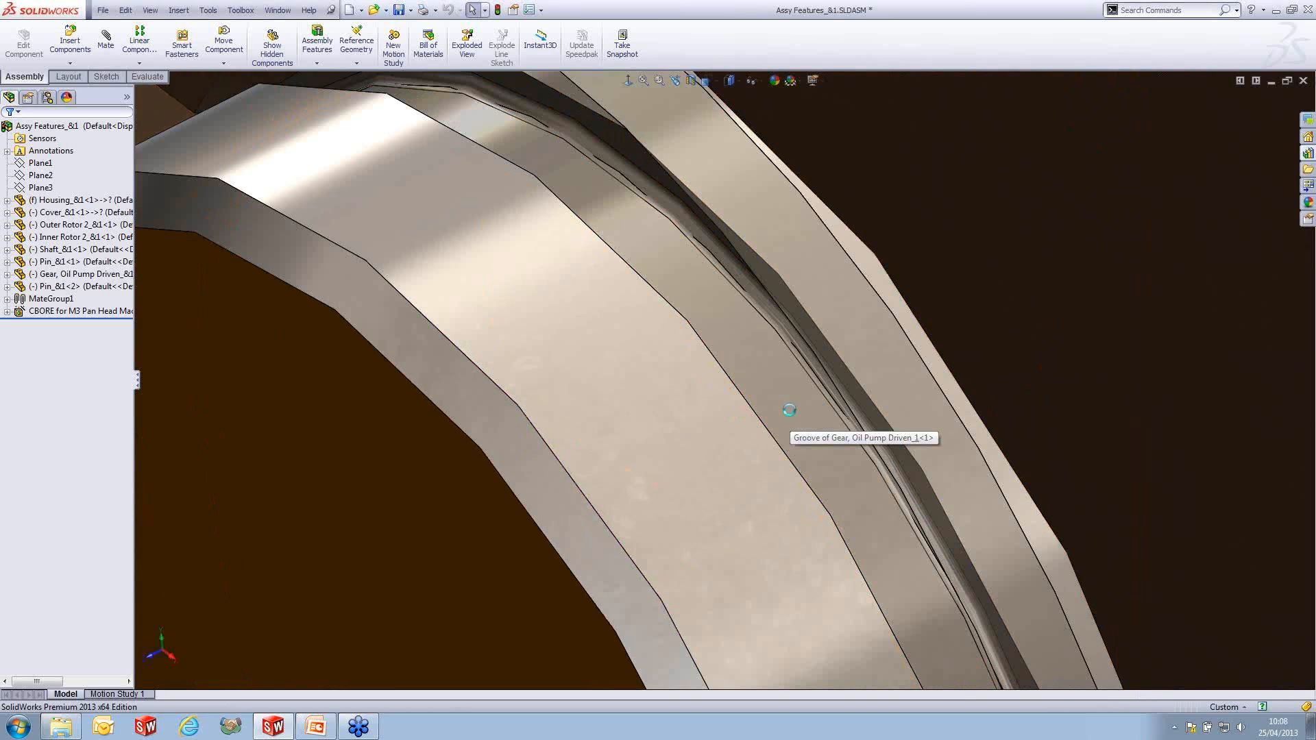
pyautogui.moveTo(790, 410); pyautogui.dragTo(792, 408)
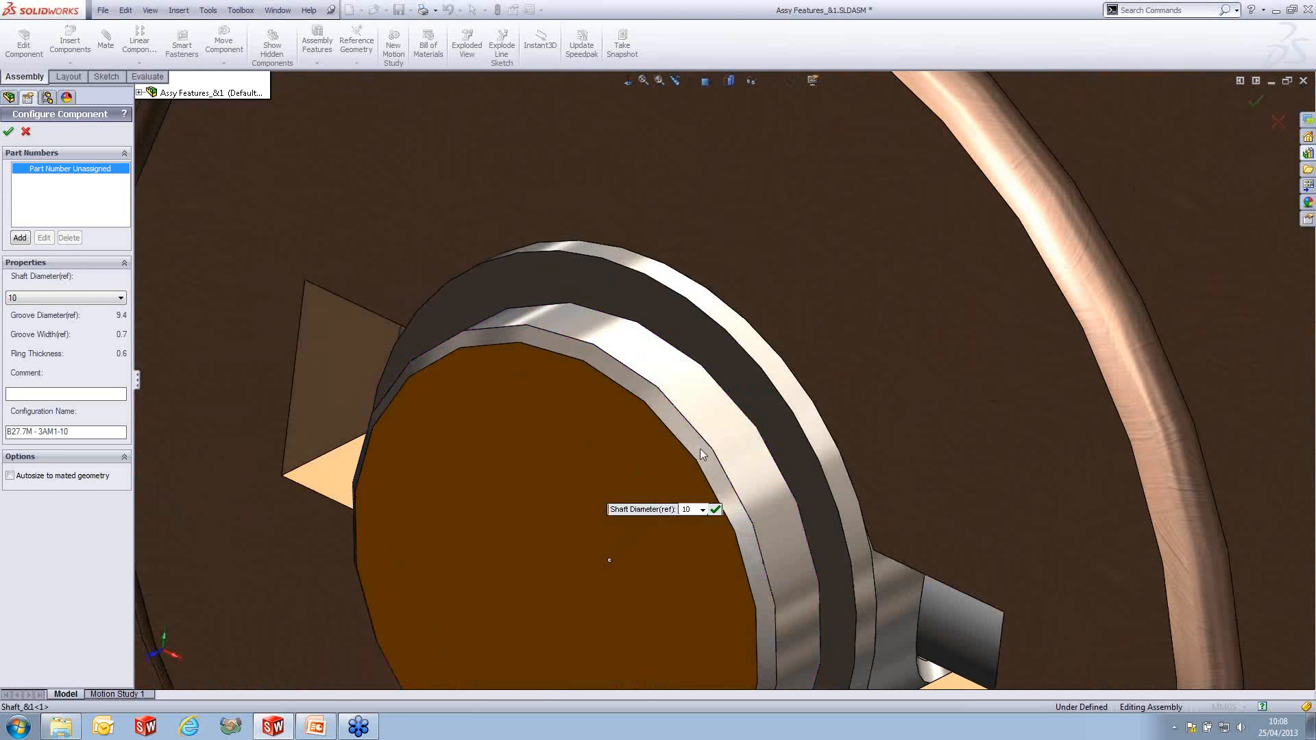
pyautogui.click(10, 133)
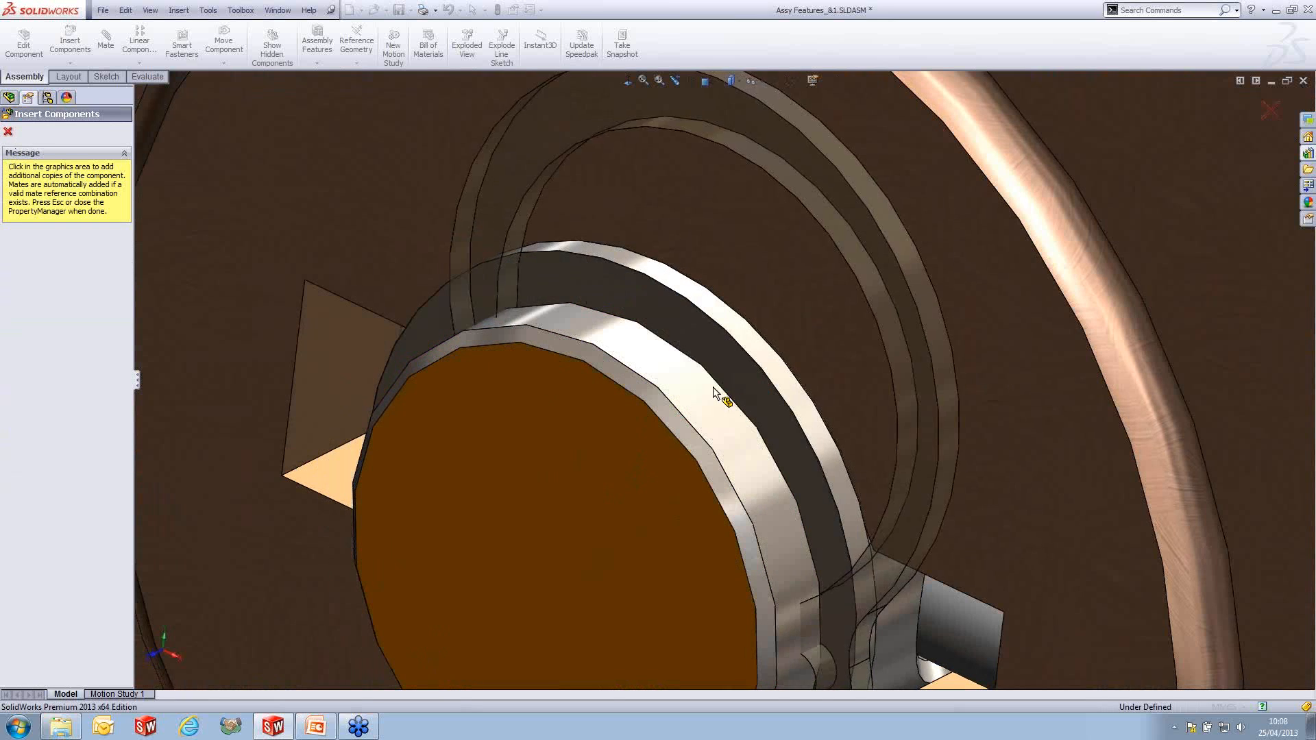
pyautogui.press('Escape')
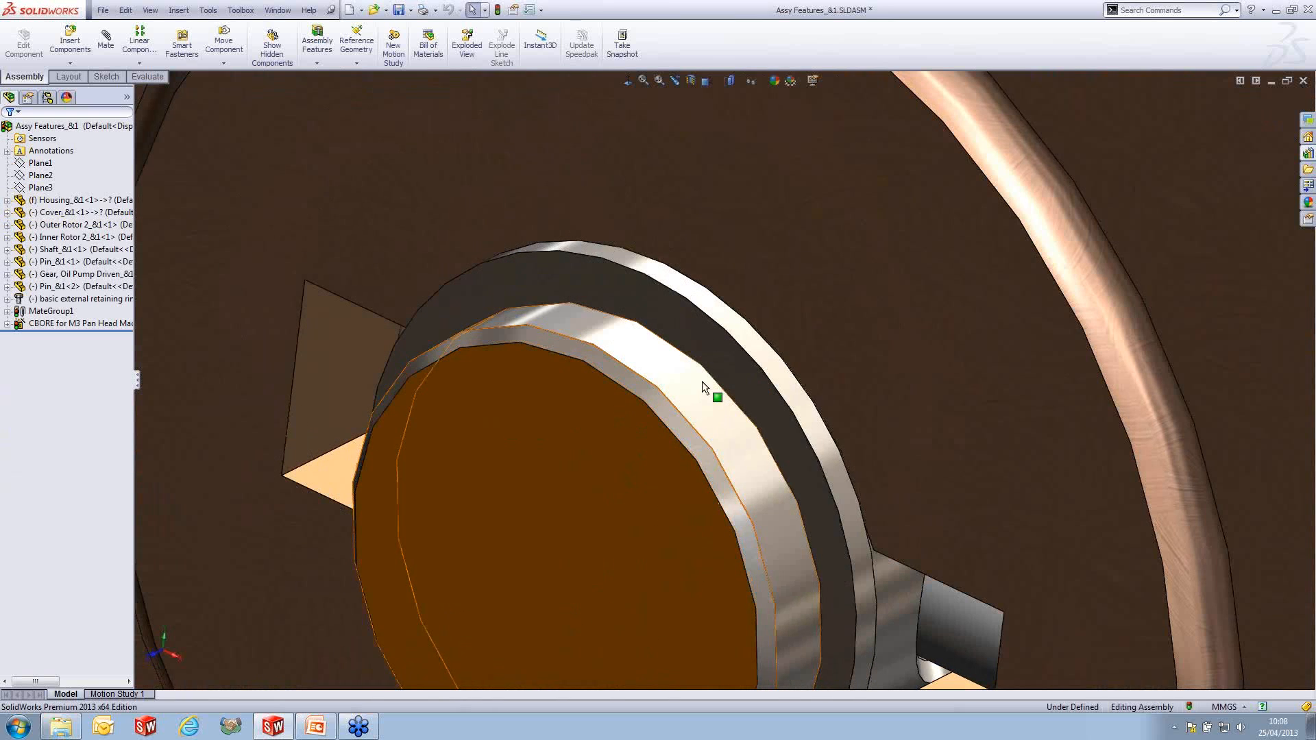
# - Slide the retaining ring along the shaft toward its end face, clear of the groove
pyautogui.click(668, 409)
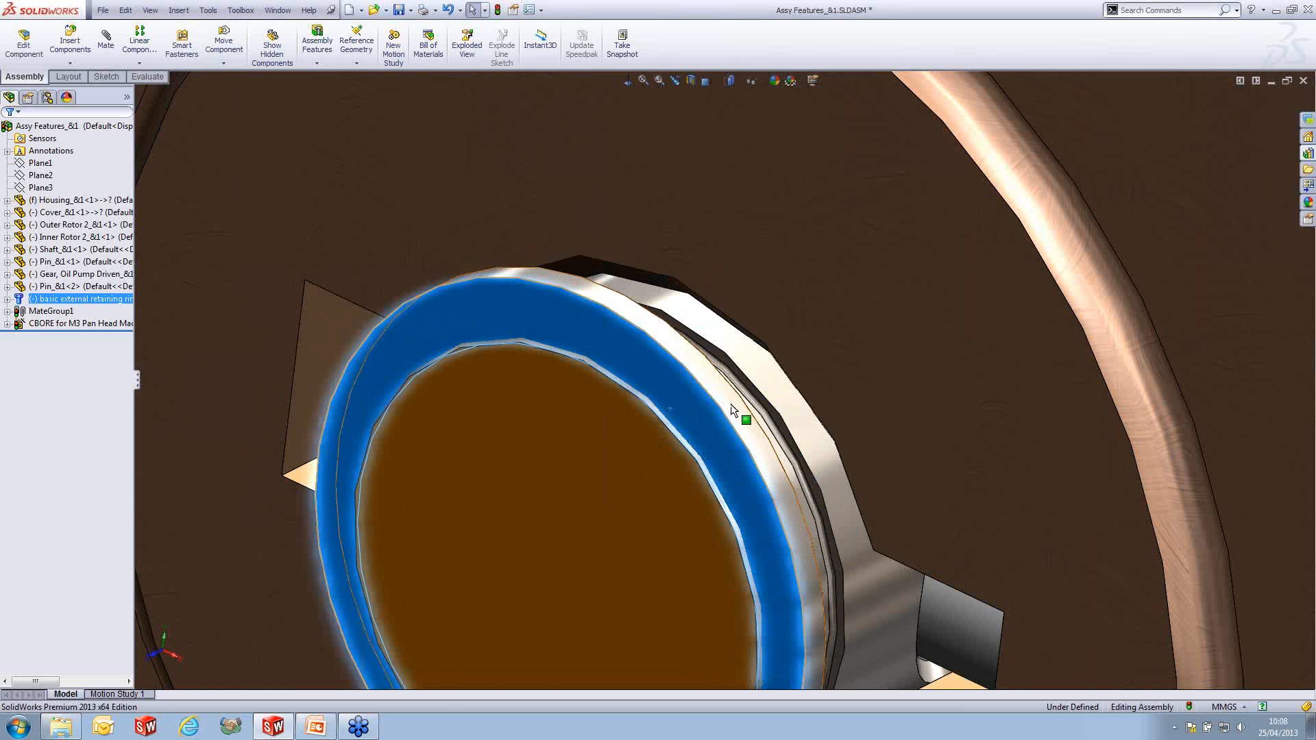
pyautogui.moveTo(731, 410); pyautogui.dragTo(693, 449, button='middle')
pyautogui.moveTo(776, 369)
pyautogui.mouseDown(button='middle')
pyautogui.moveTo(794, 351)
pyautogui.moveTo(779, 345)
pyautogui.mouseUp(button='middle')
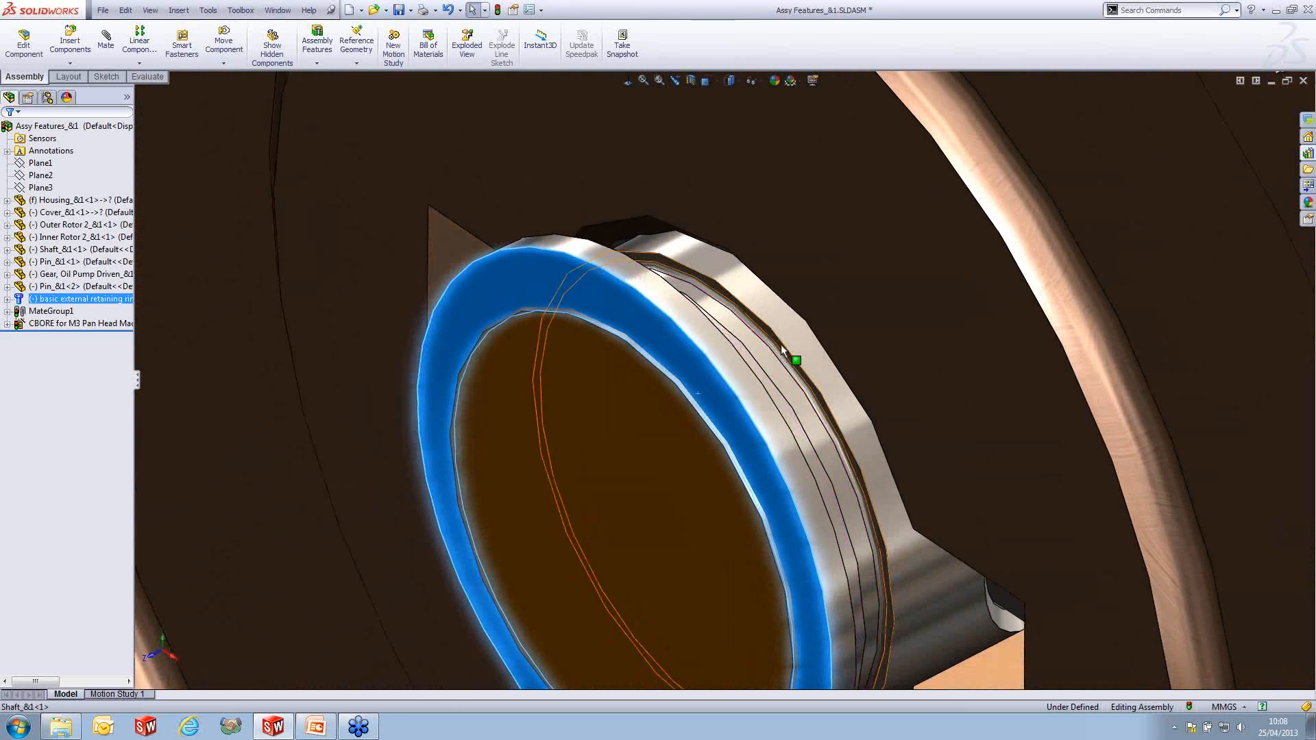
# - Mate the retaining ring's hidden gear-side face coincident with the side wall of the shaft's groove
pyautogui.click(106, 39)
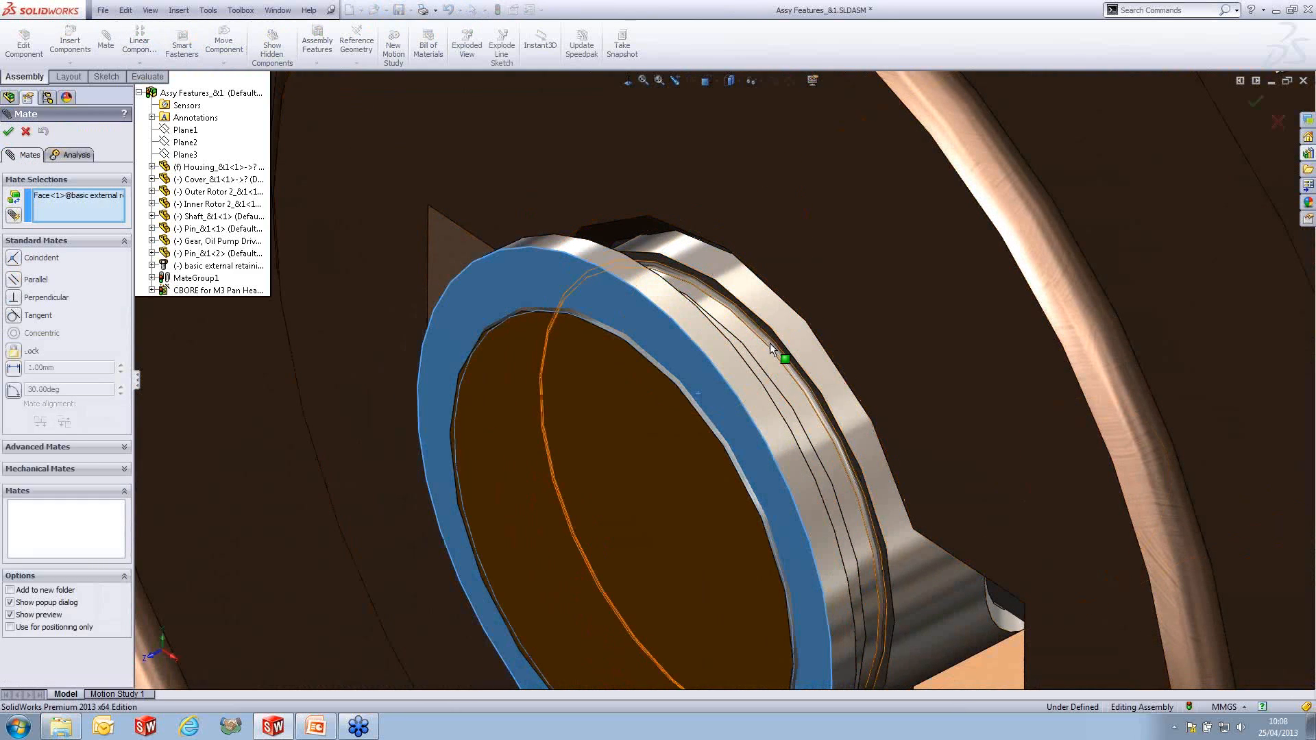
pyautogui.click(702, 393)
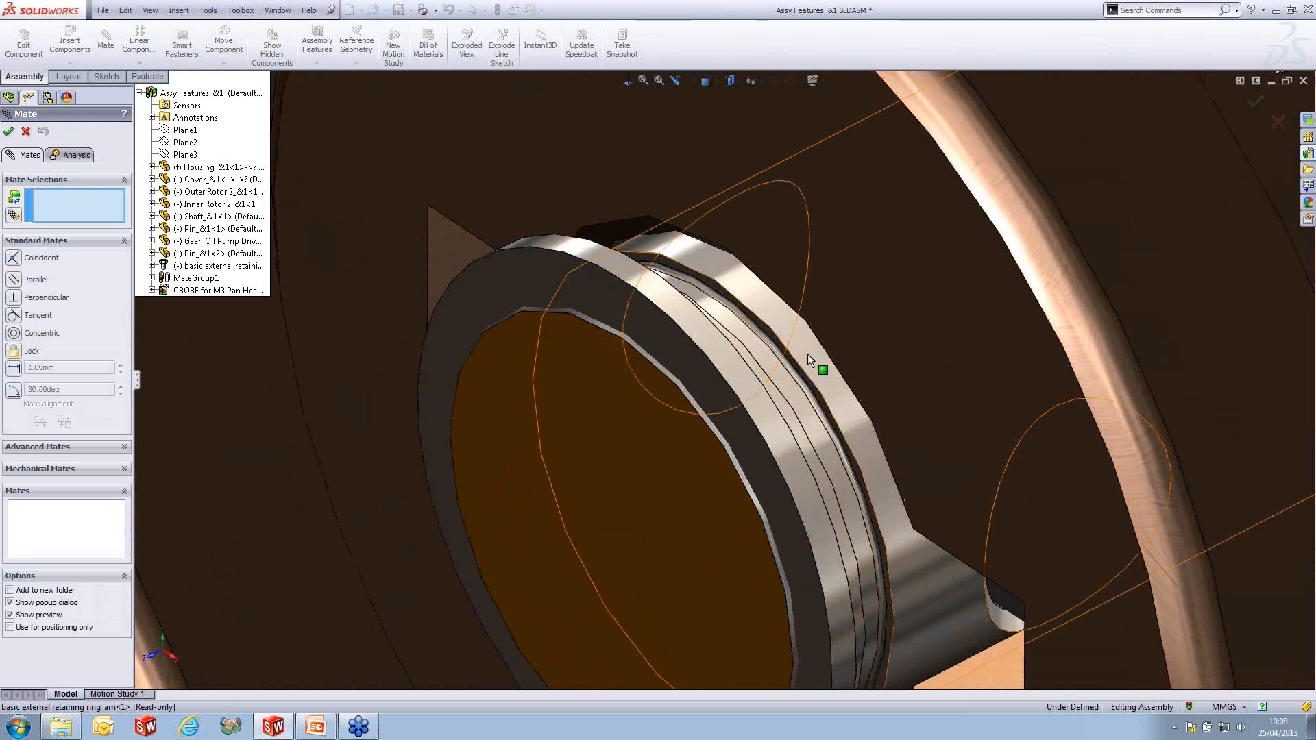
pyautogui.click(779, 347)
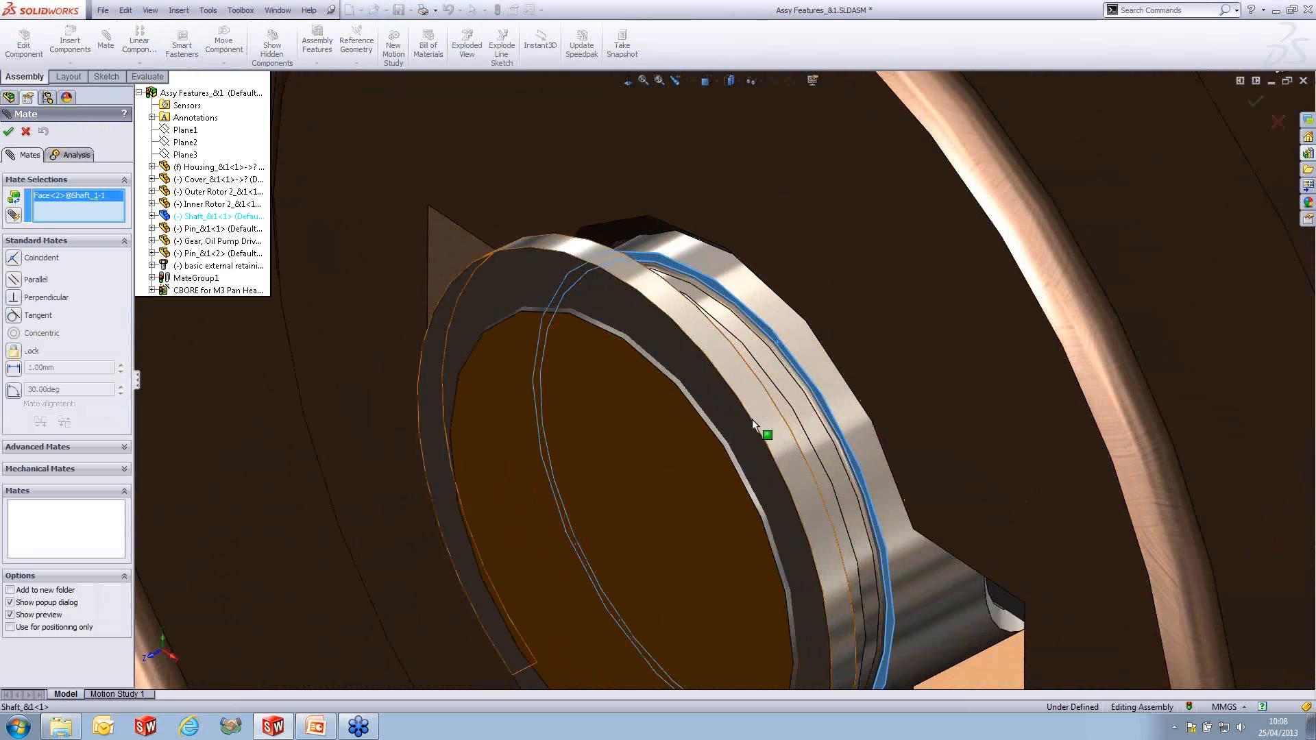
pyautogui.rightClick(730, 366)
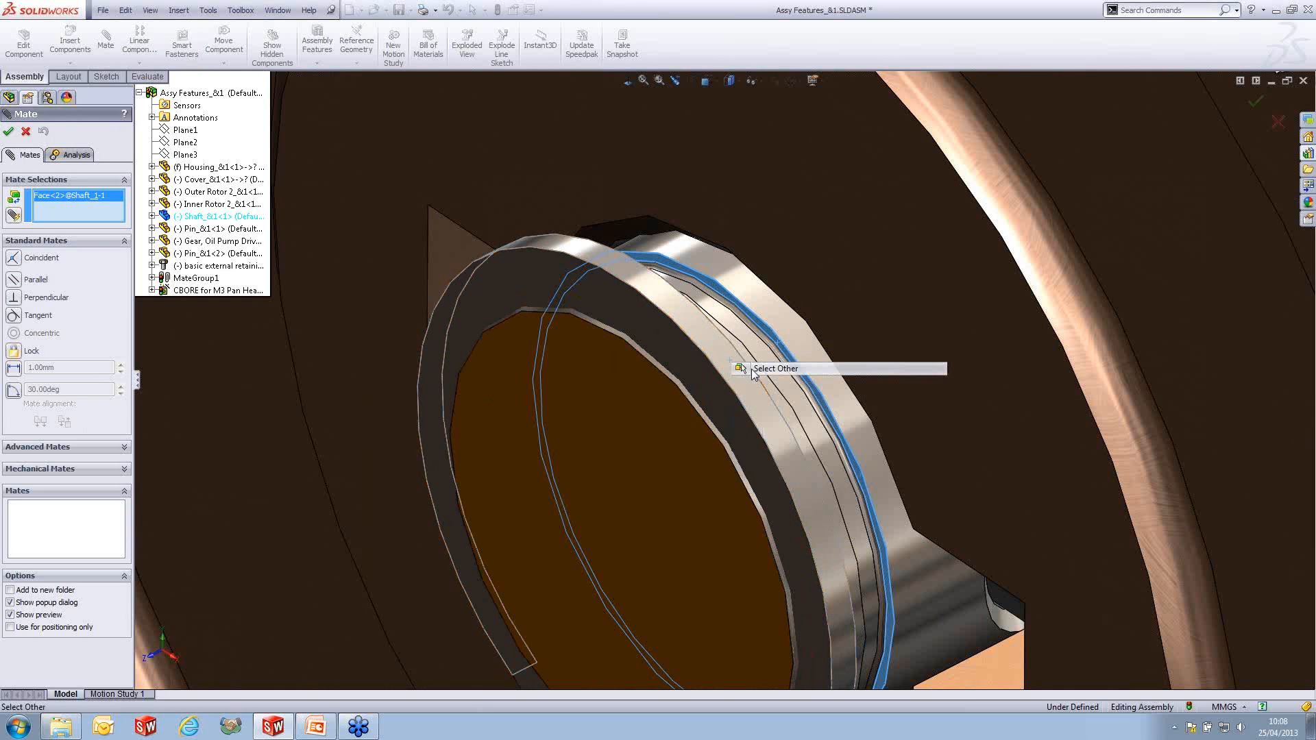
pyautogui.click(754, 370)
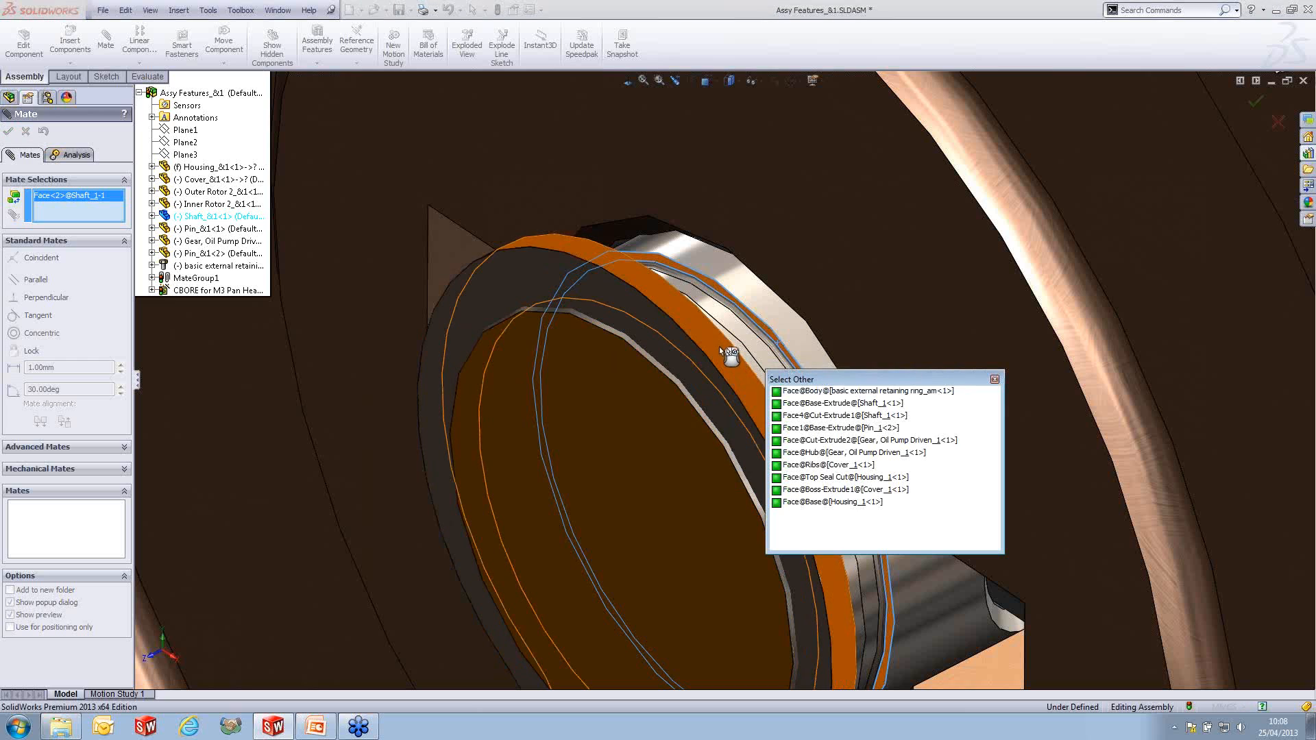
pyautogui.click(720, 351)
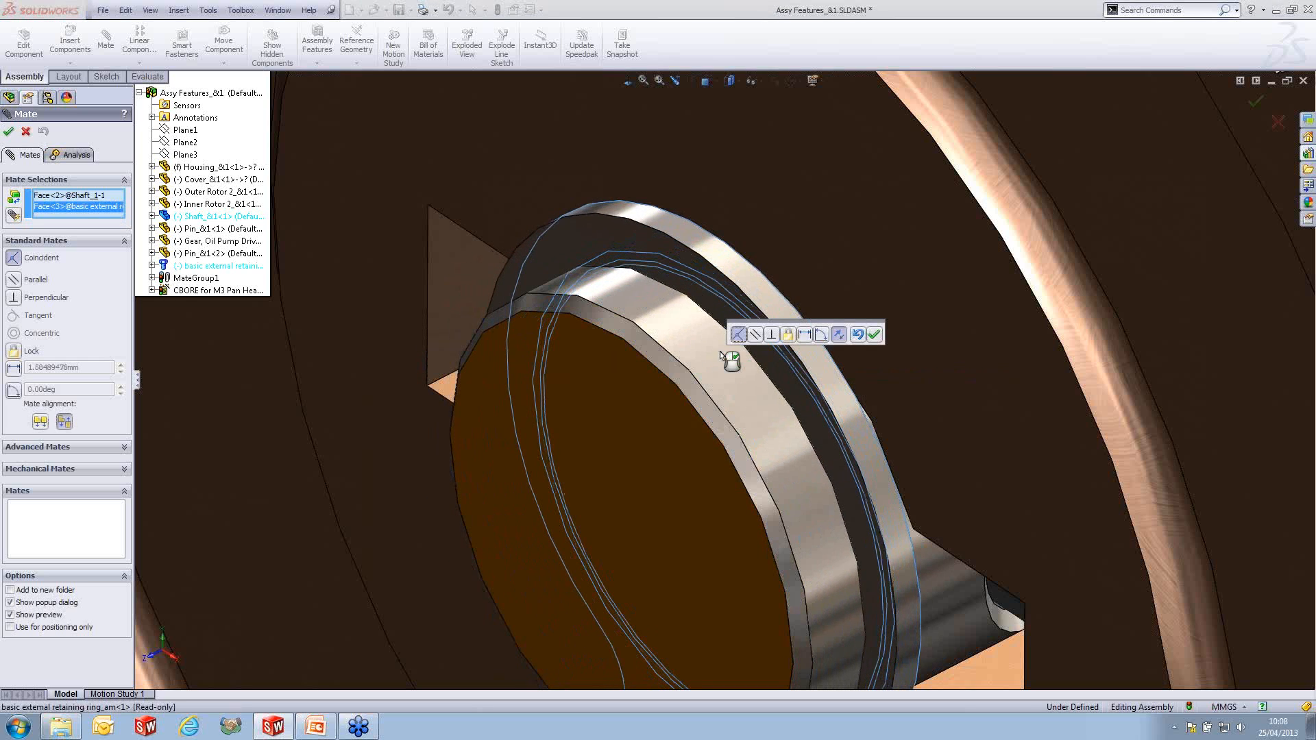
pyautogui.click(873, 334)
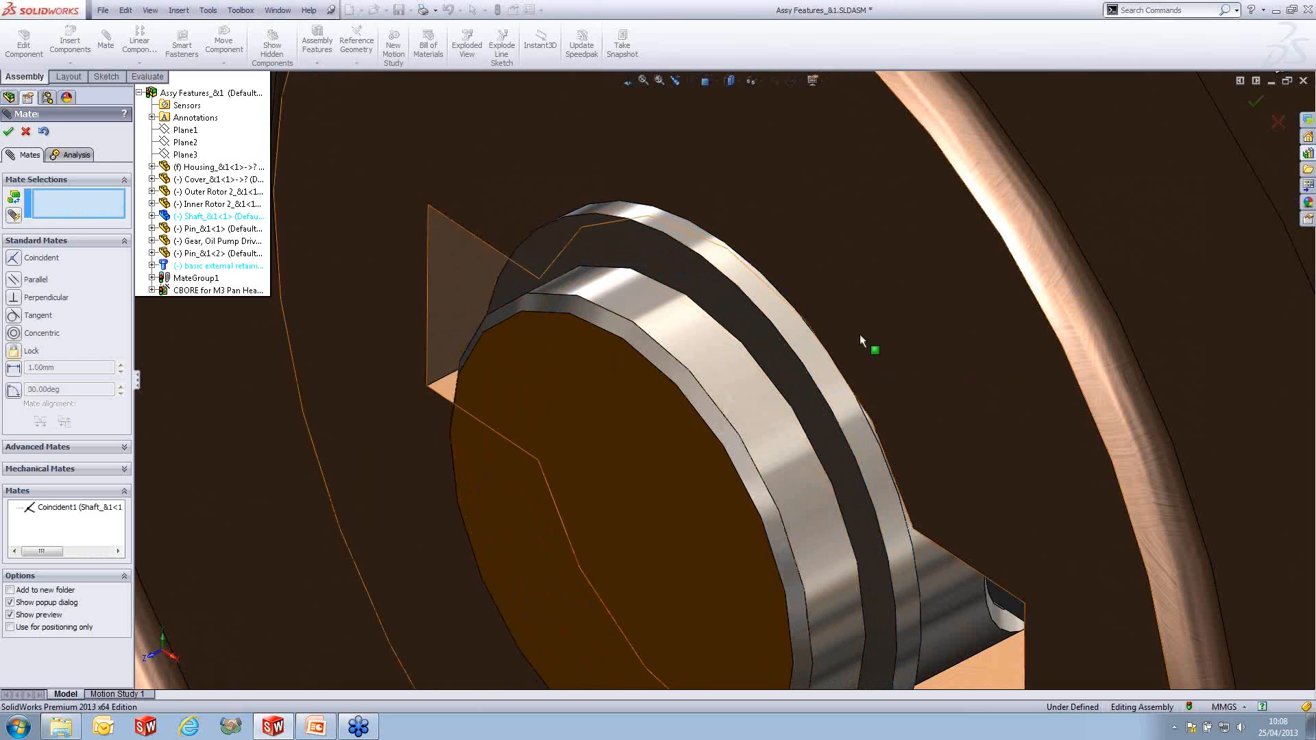
pyautogui.click(8, 130)
# - Close the gear assembly without saving its changes and open the recent assembly _699-0200
pyautogui.scroll(9, 475, 343)
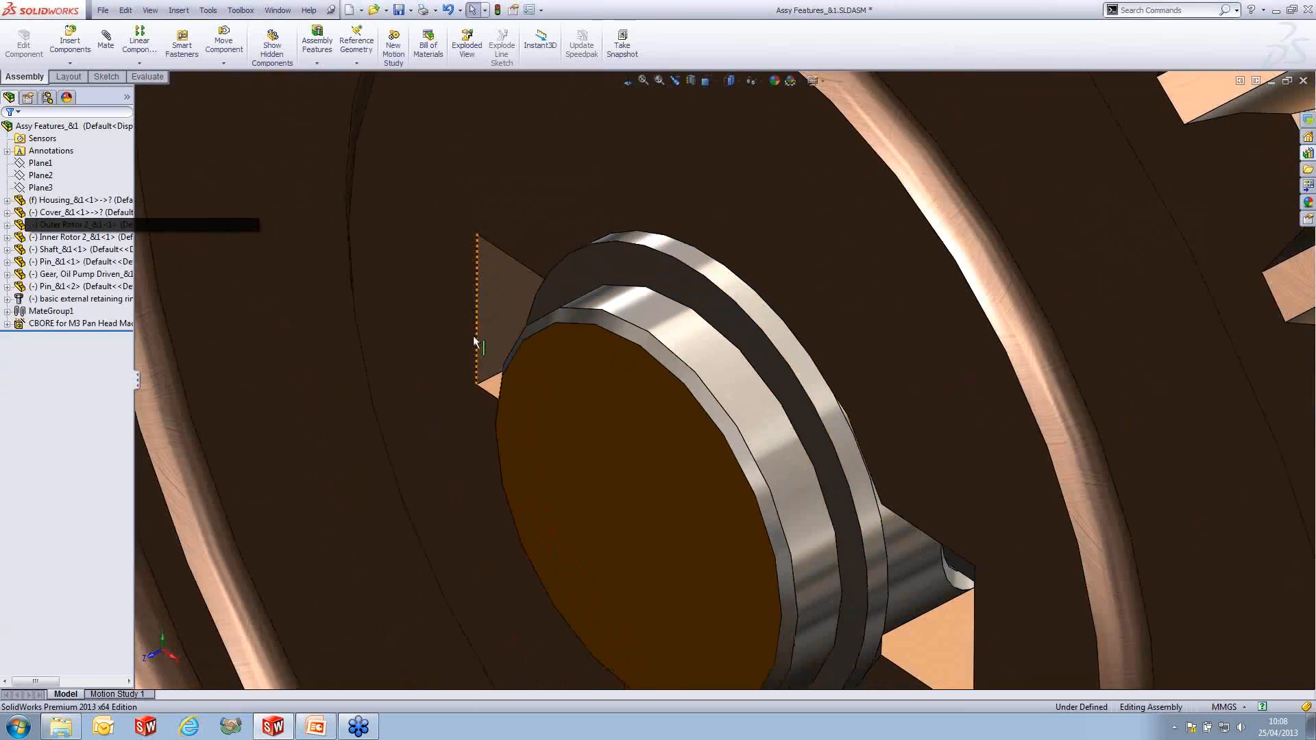
pyautogui.scroll(5, 441, 420)
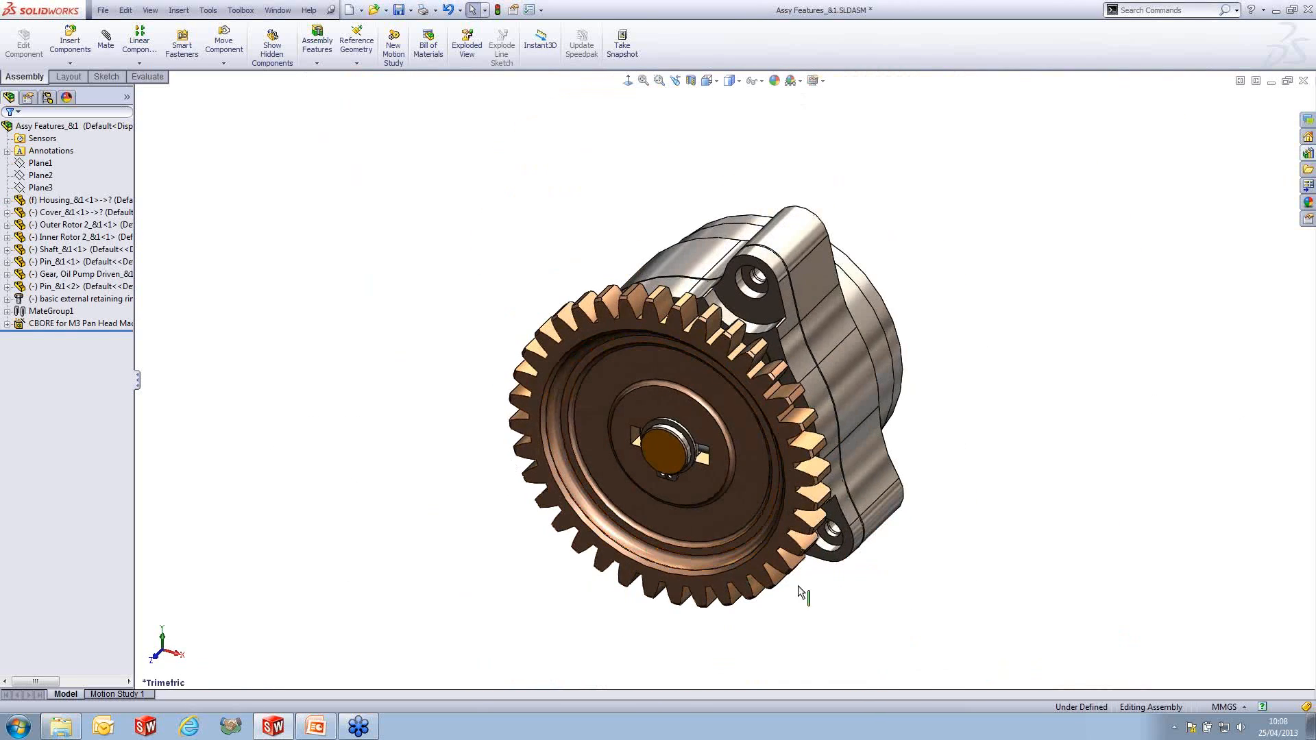
pyautogui.keyDown('ctrl'); pyautogui.moveTo(852, 596); pyautogui.dragTo(855, 468, button='middle'); pyautogui.keyUp('ctrl')
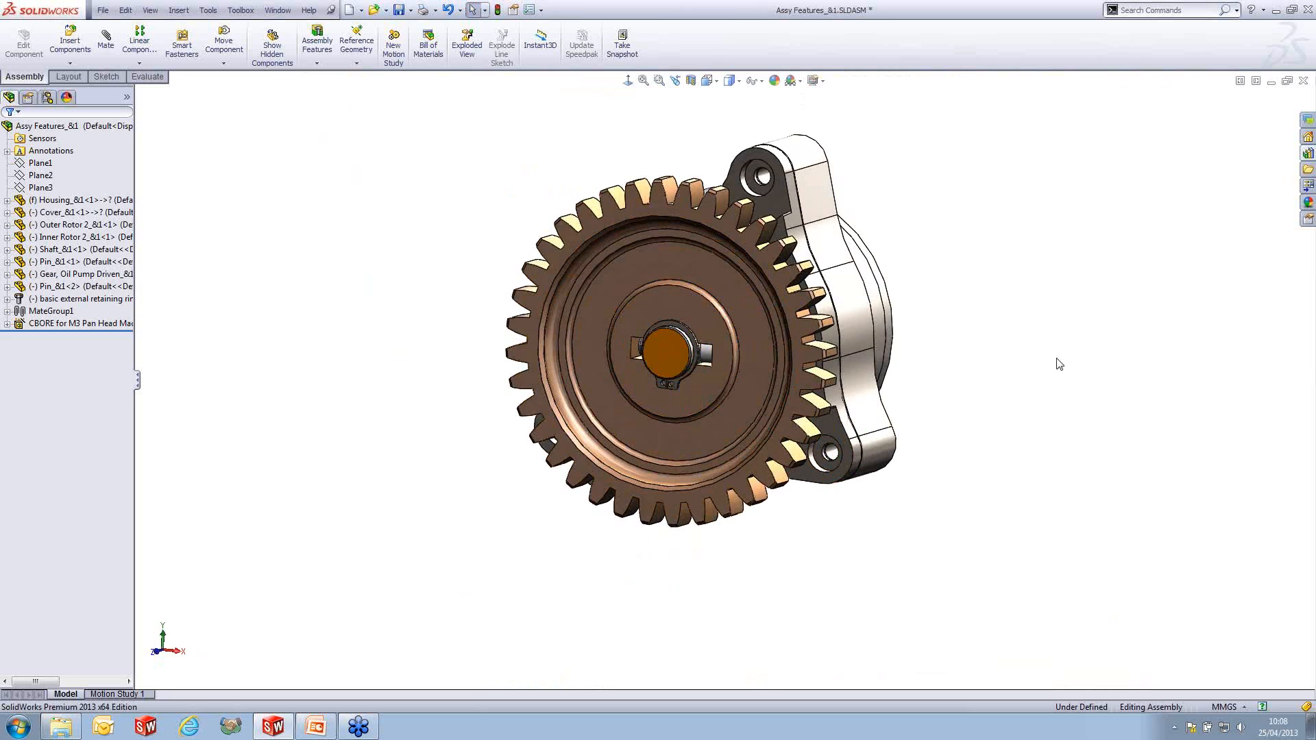
pyautogui.click(1304, 80)
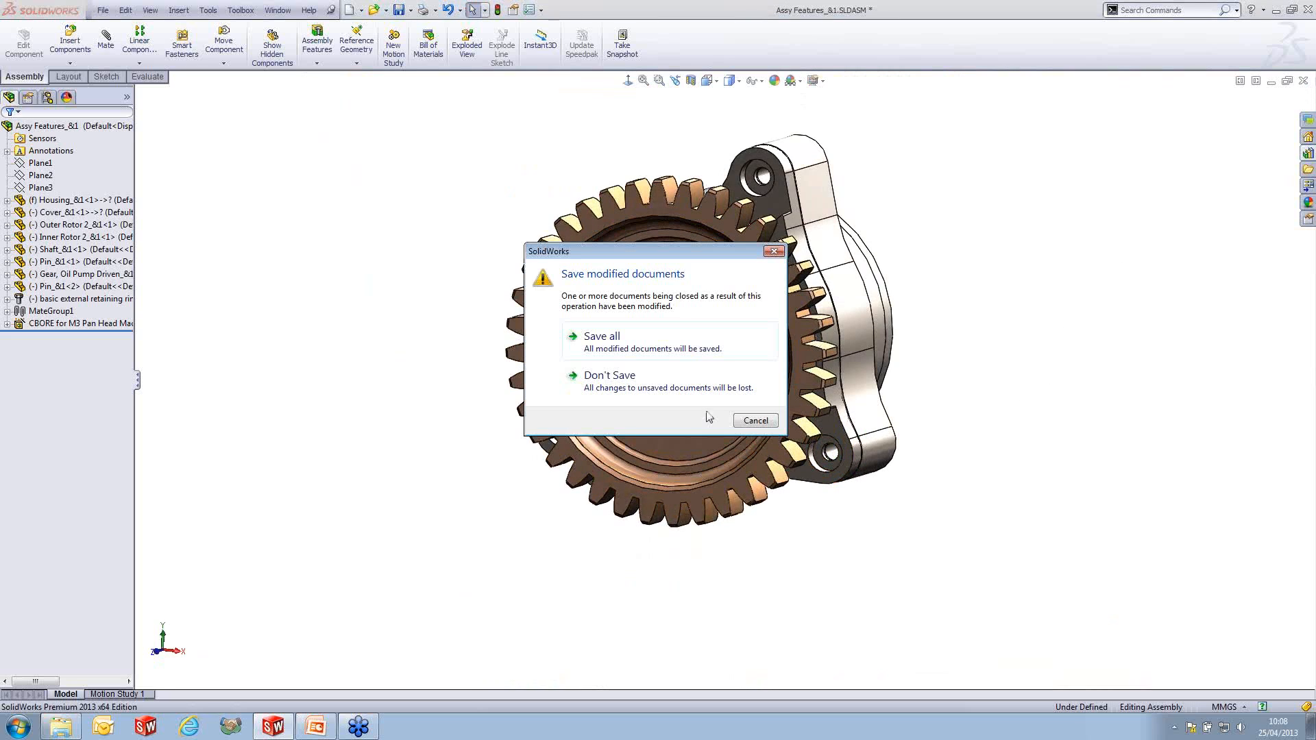
pyautogui.click(621, 380)
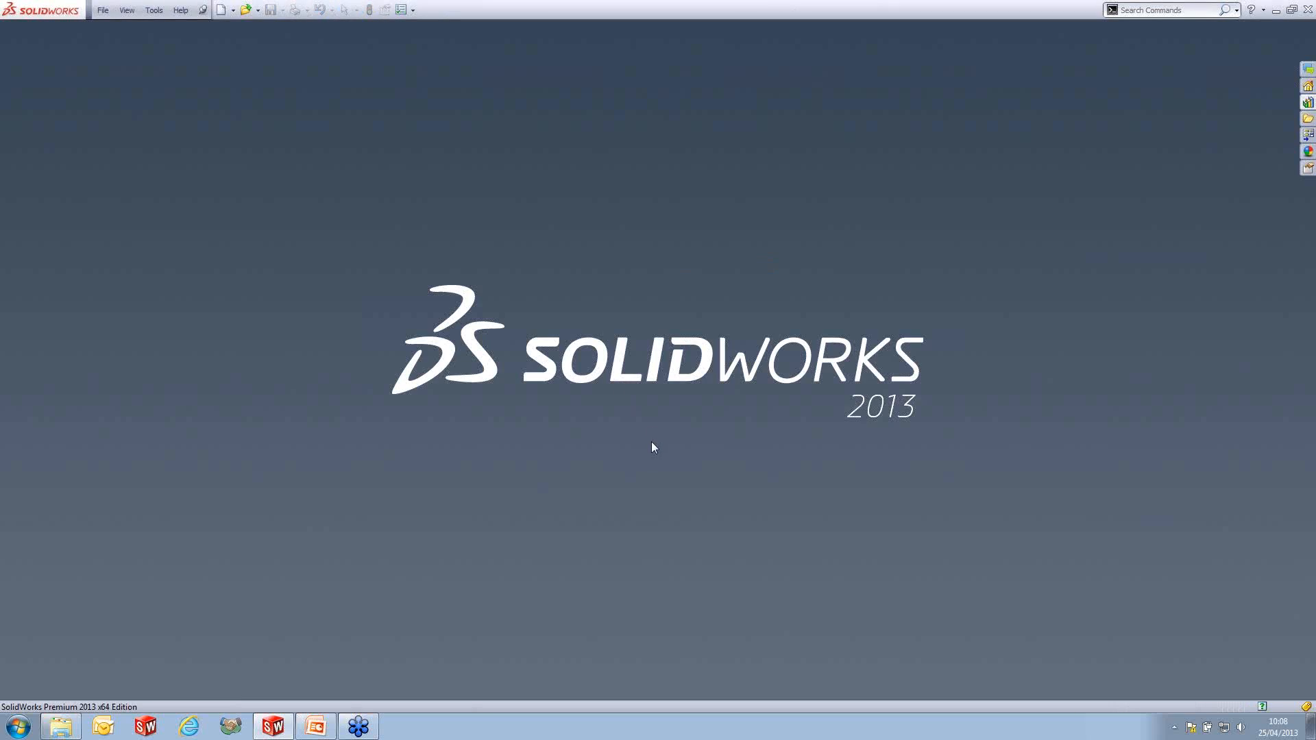
pyautogui.press('r')
pyautogui.click(594, 200)
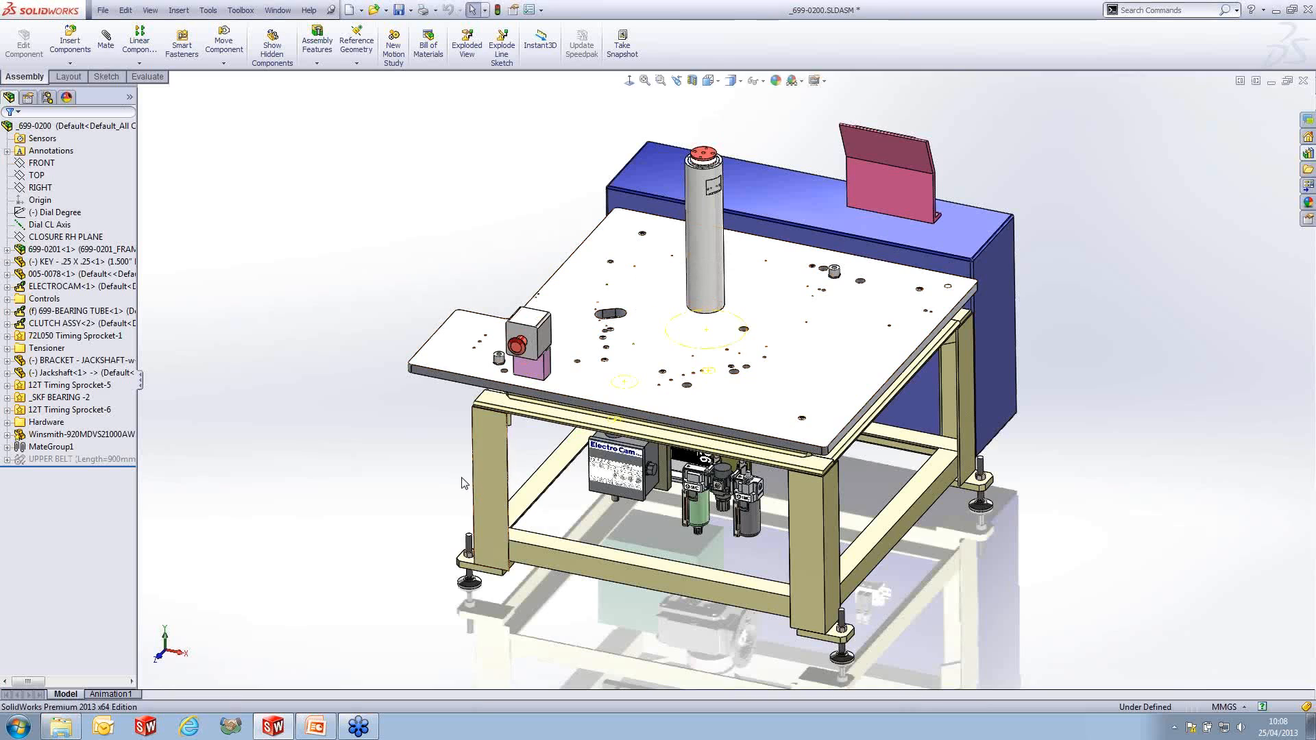
# - Activate the Default_Belt Drive Design display state of the _699-0200 assembly
pyautogui.moveTo(736, 555); pyautogui.dragTo(813, 503, button='middle')
pyautogui.scroll(-3, 793, 474)
pyautogui.click(67, 97)
pyautogui.click(42, 113)
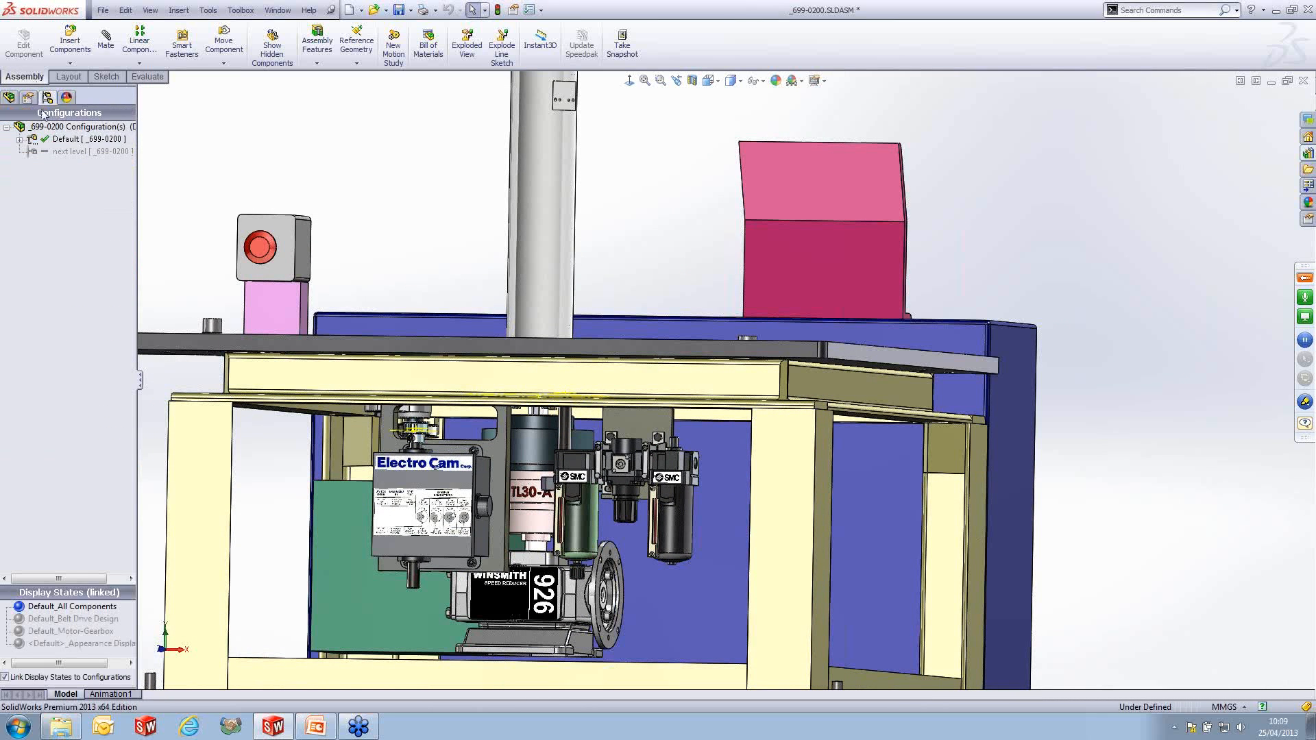
pyautogui.doubleClick(76, 619)
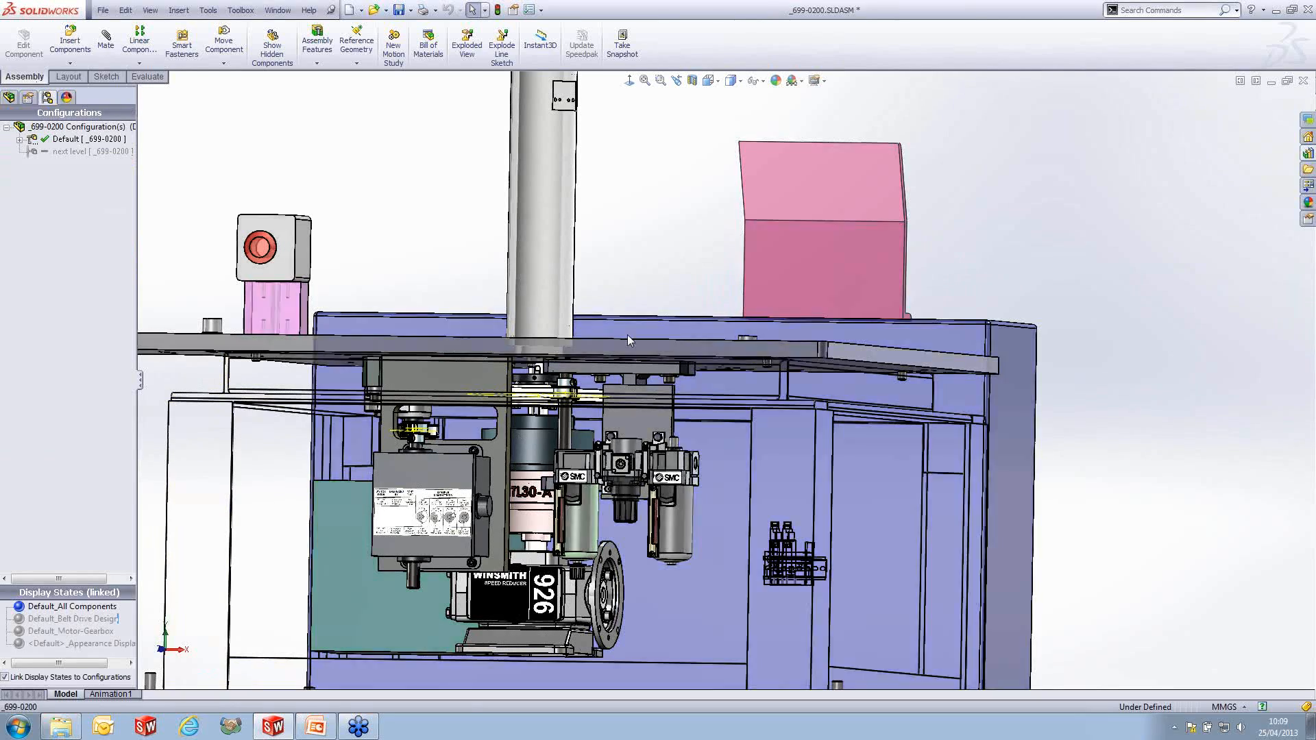
# - Open the jackshaft bracket, the slotted plate around the bearing, as a separate part
pyautogui.moveTo(723, 261); pyautogui.dragTo(793, 213, button='right')
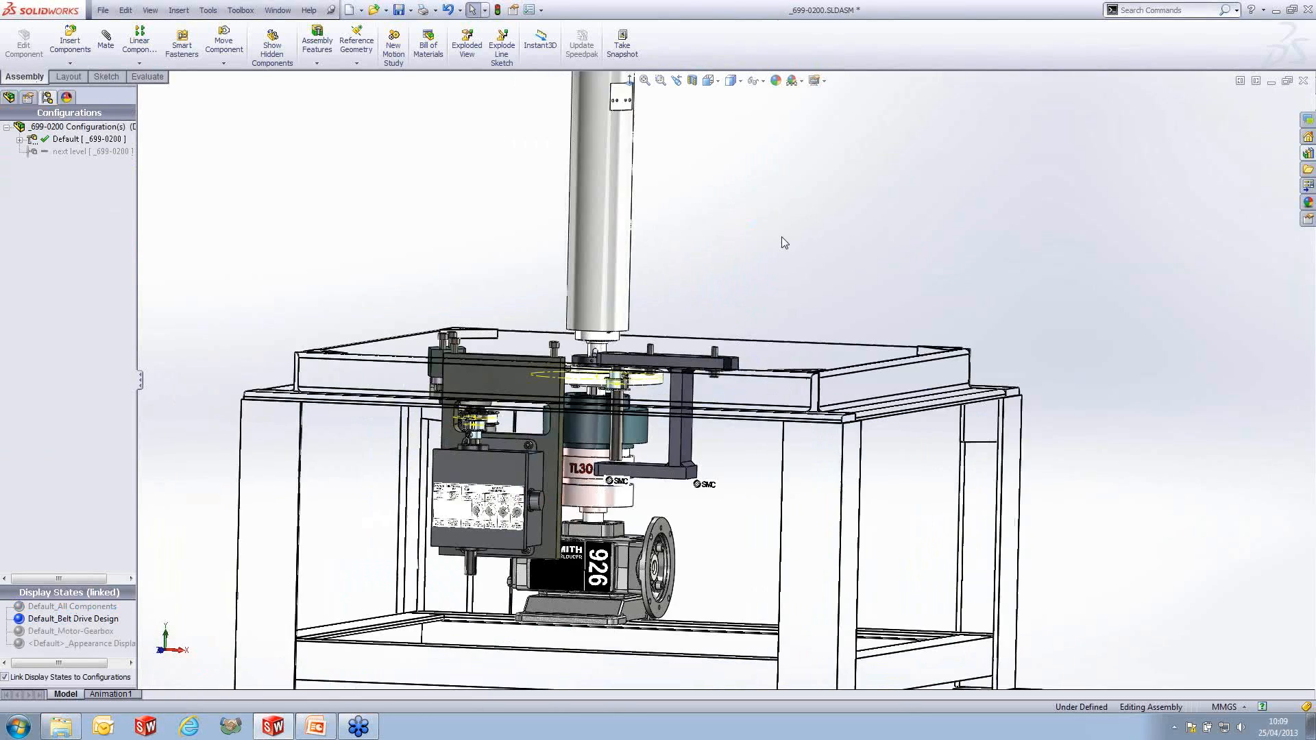
pyautogui.scroll(-2, 711, 414)
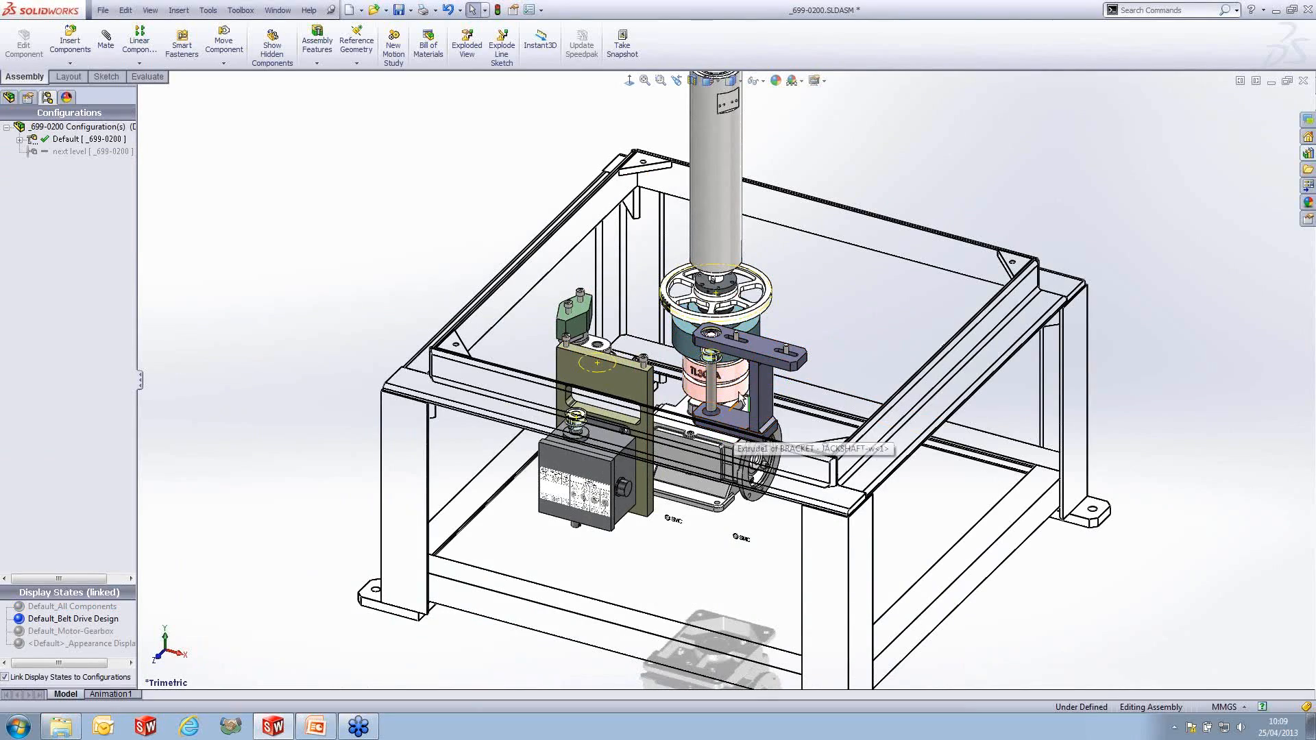
pyautogui.scroll(-5, 736, 376)
pyautogui.scroll(-6, 743, 379)
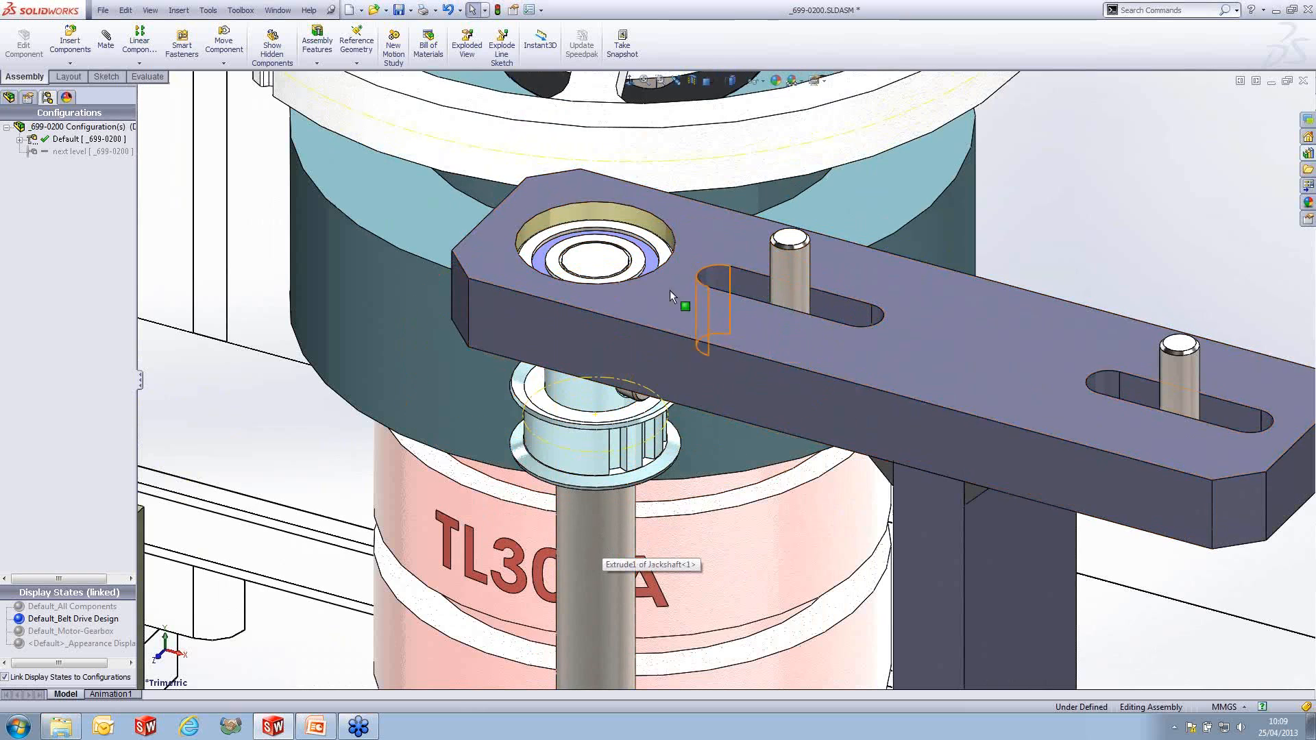
pyautogui.rightClick(695, 315)
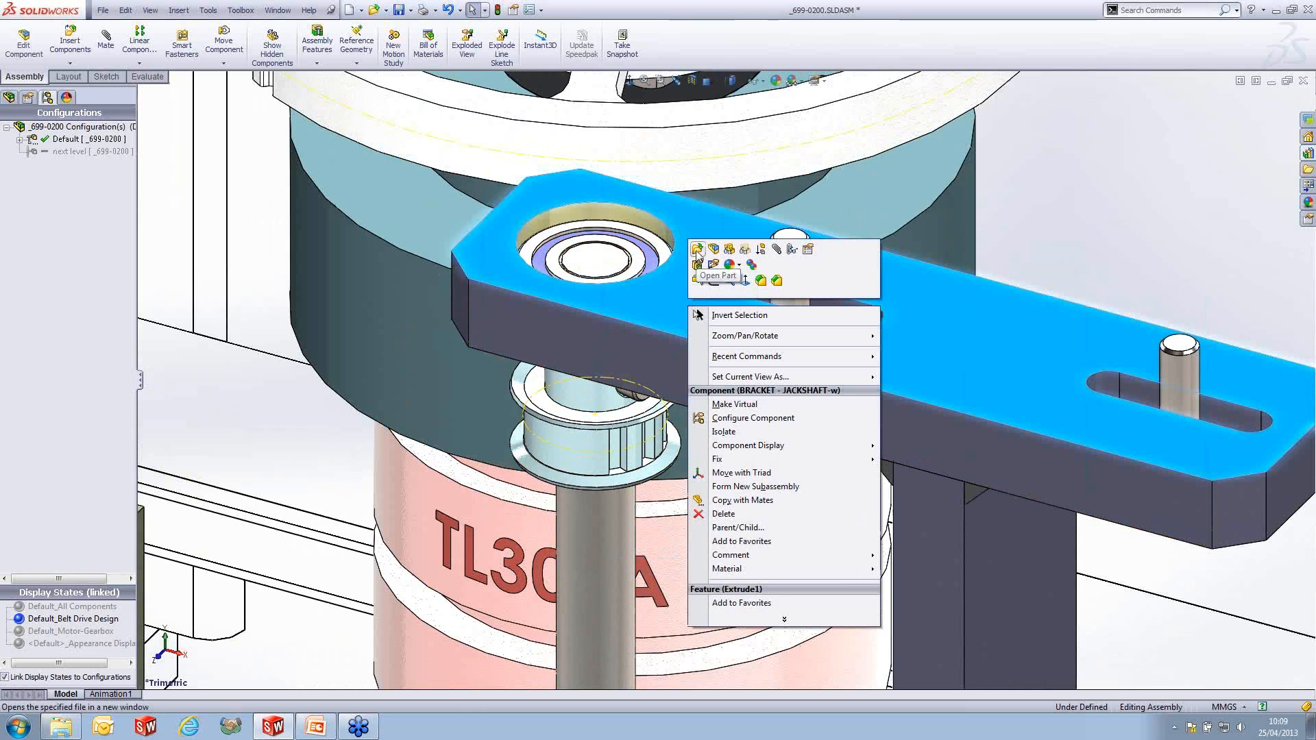
pyautogui.click(697, 249)
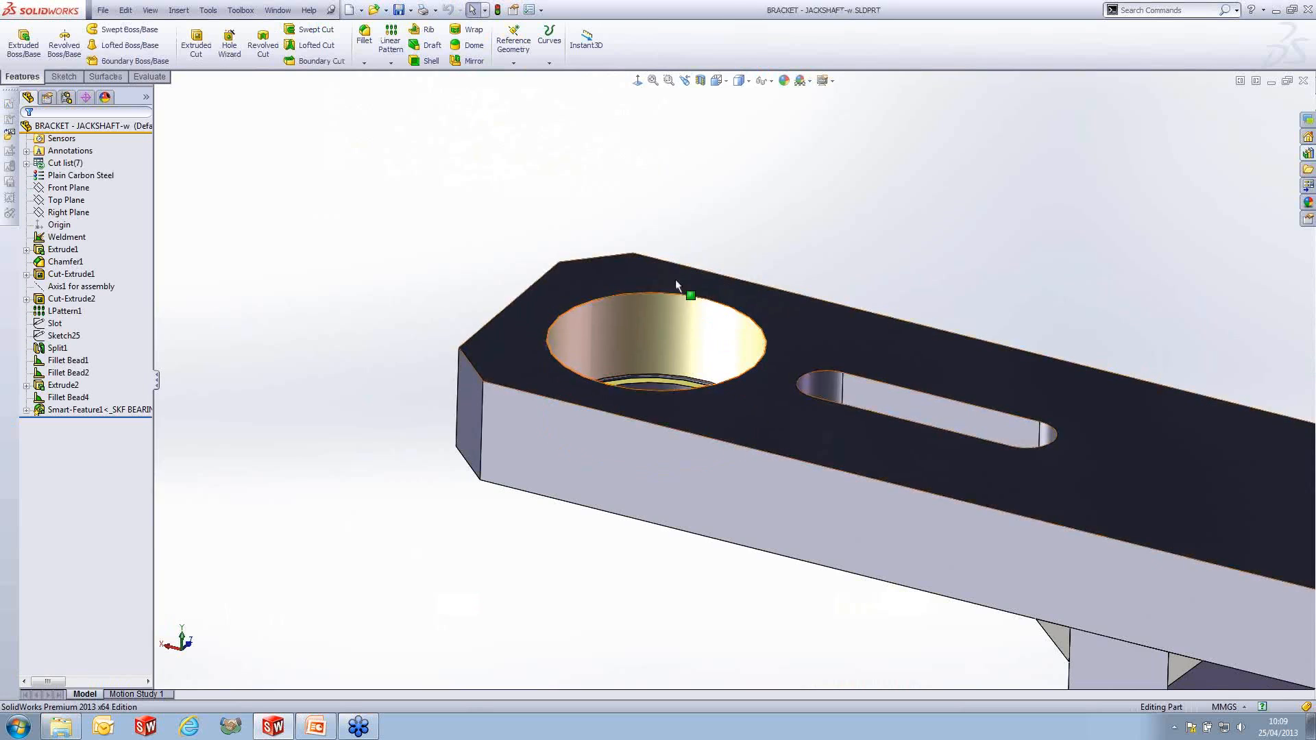
# - Create a Toolbox Ansi Metric retaining ring groove, Basic Internal - 3BM1, size 3BM1-40, on the bracket's bearing bore face
pyautogui.click(206, 11)
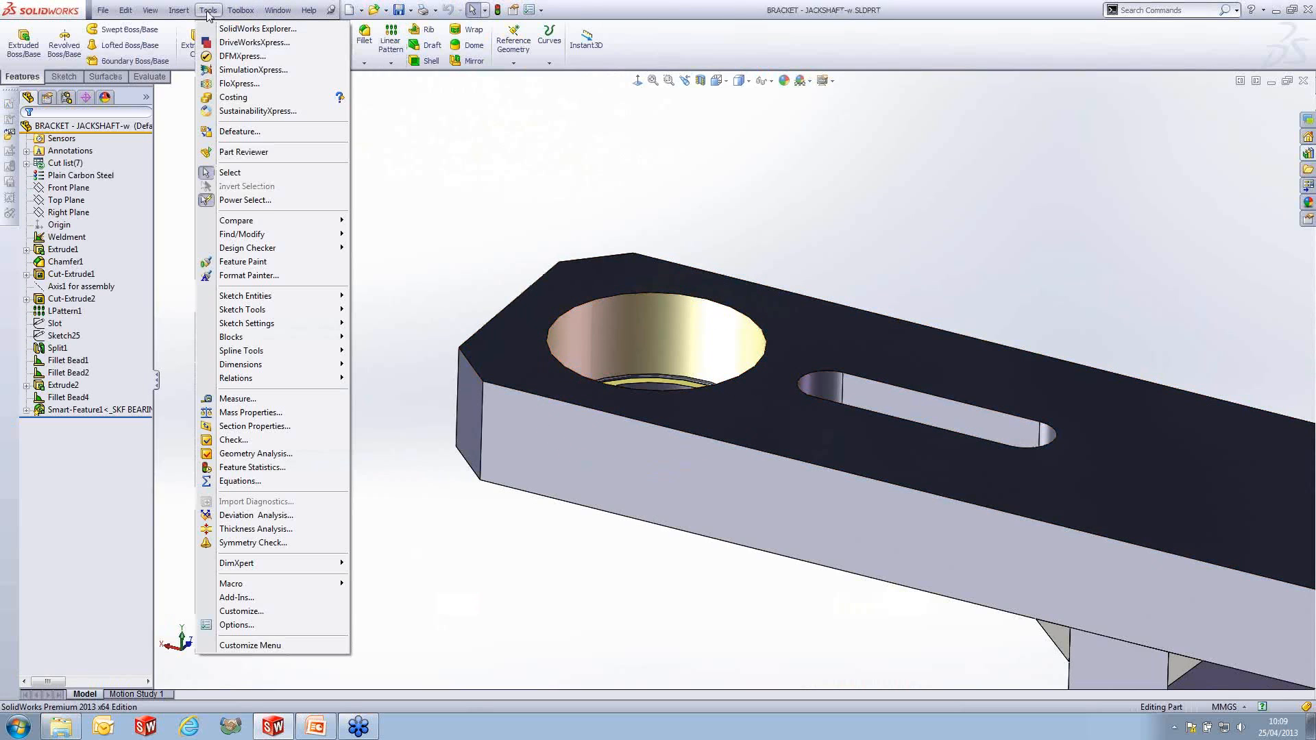
pyautogui.moveTo(240, 11)
pyautogui.click(252, 56)
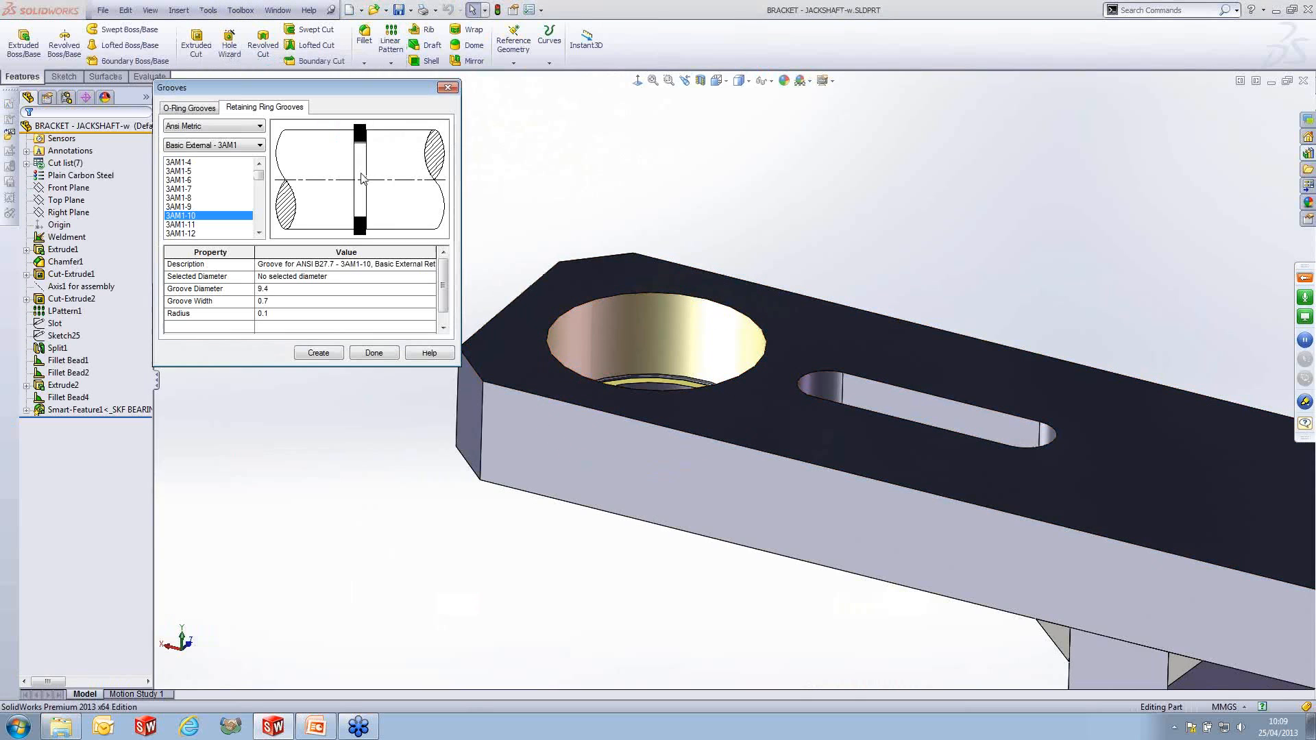
pyautogui.click(183, 146)
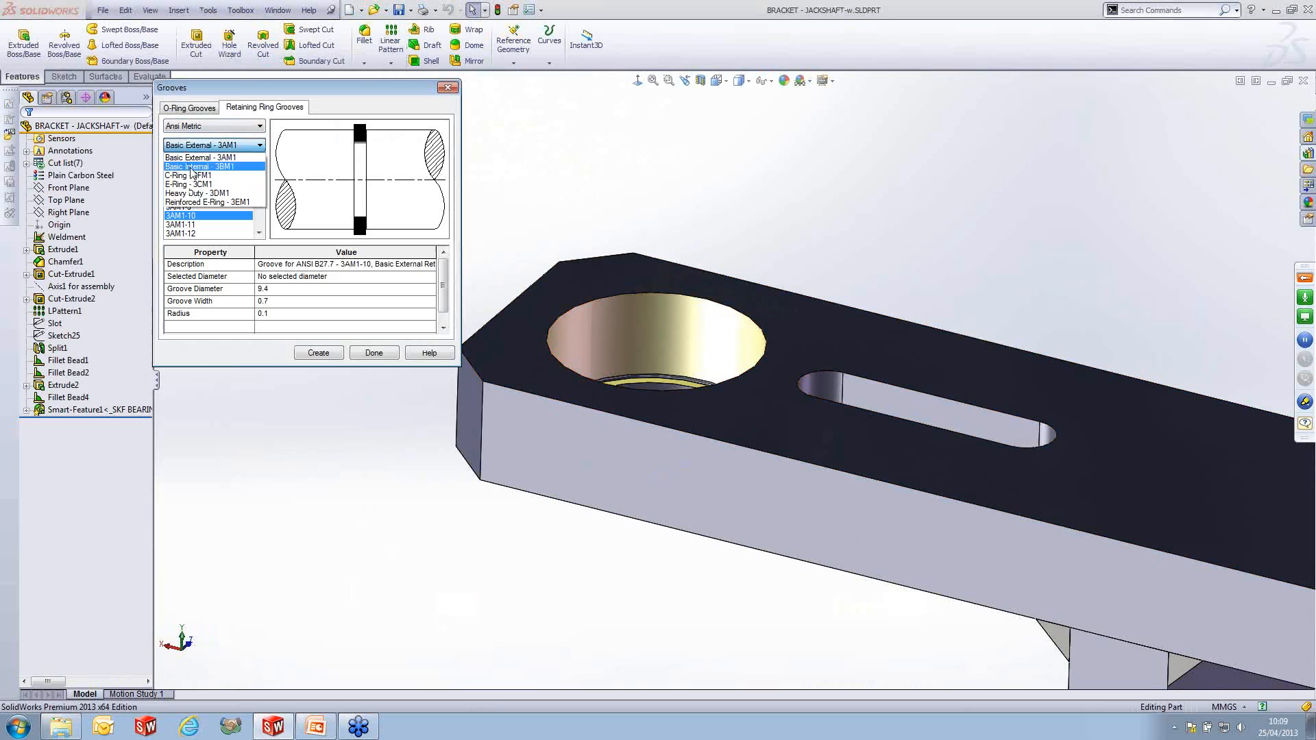
pyautogui.click(198, 157)
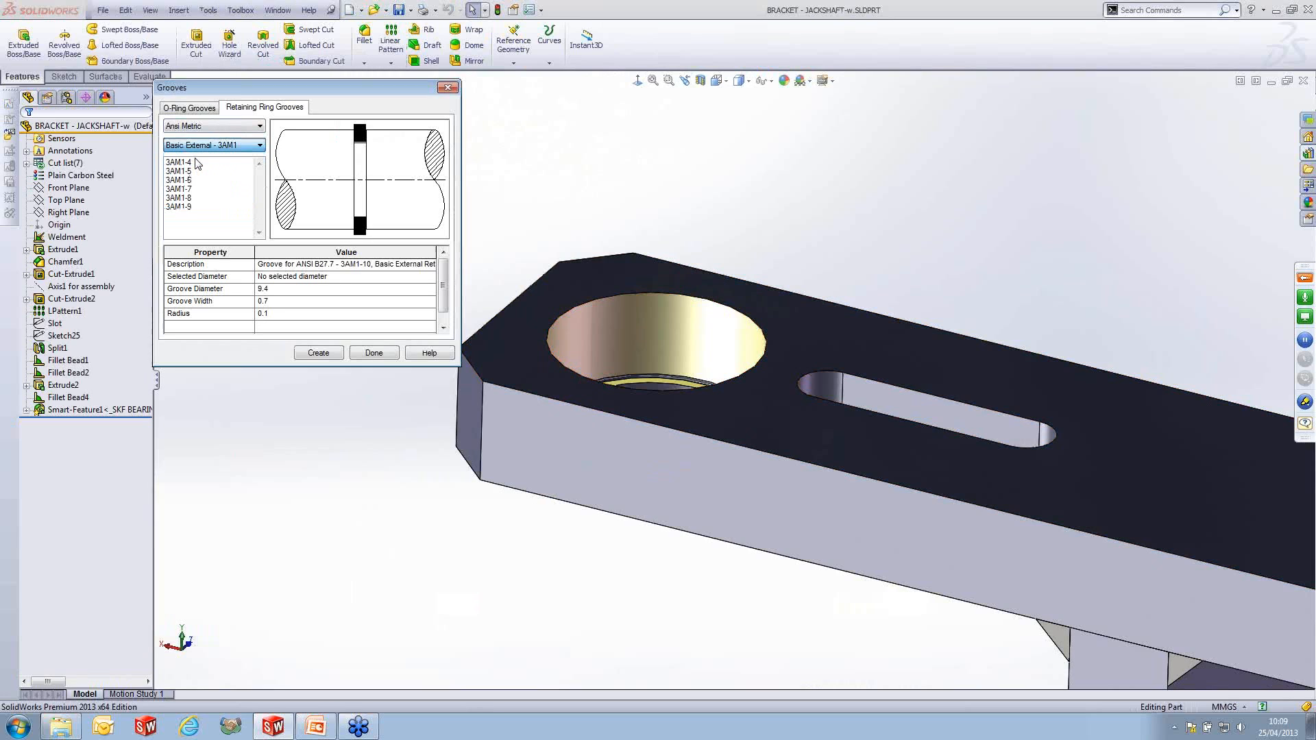
pyautogui.click(679, 313)
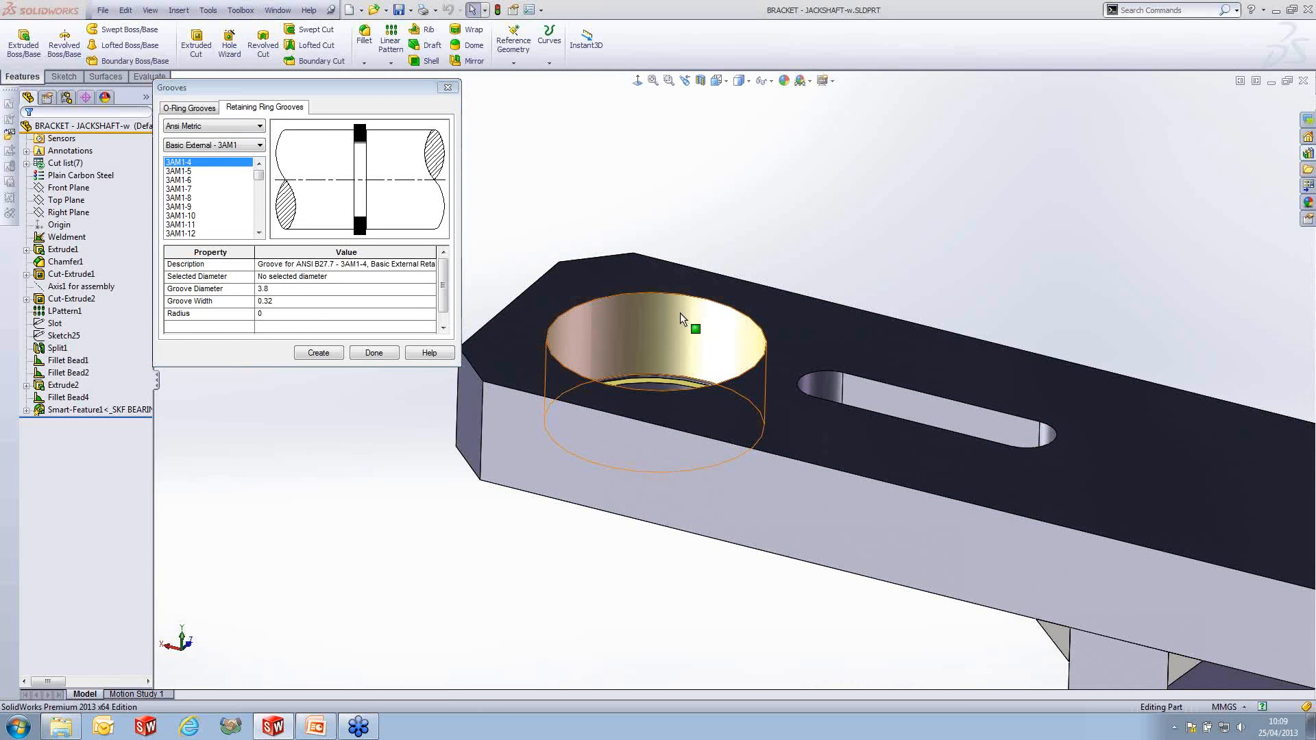
pyautogui.click(679, 312)
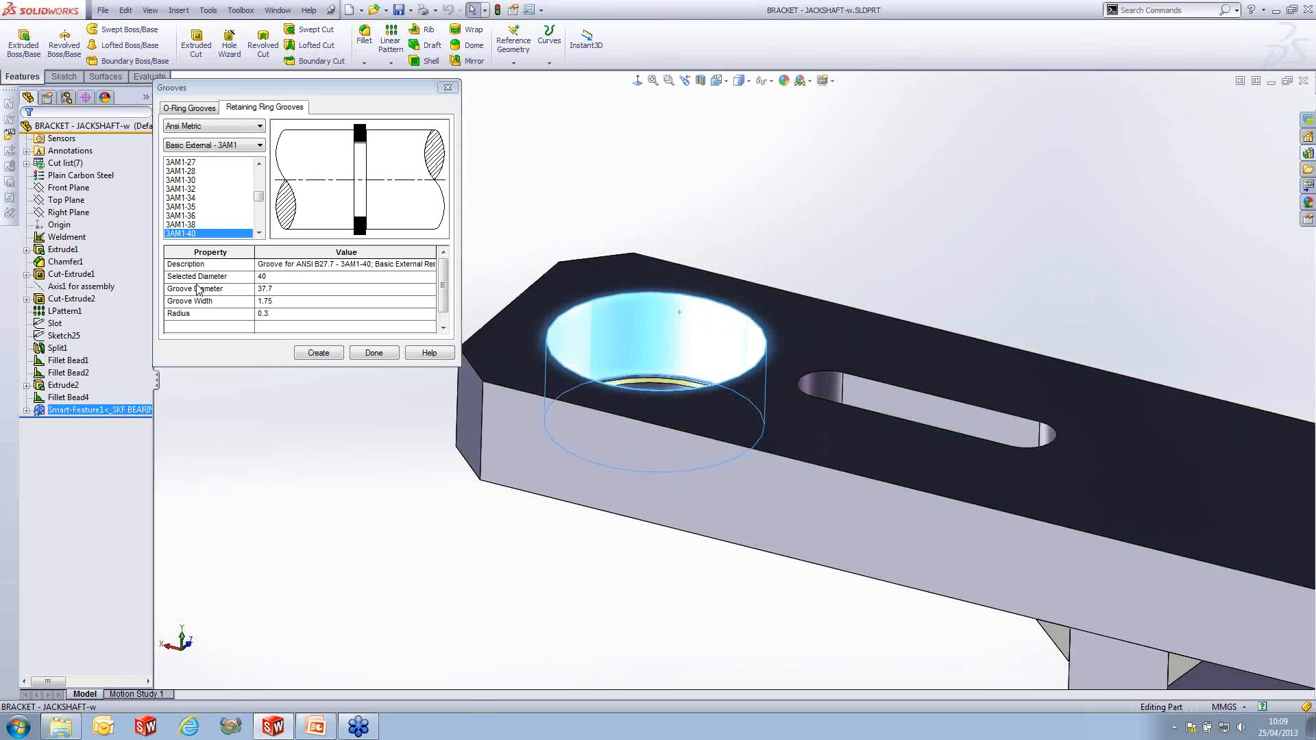
pyautogui.click(210, 147)
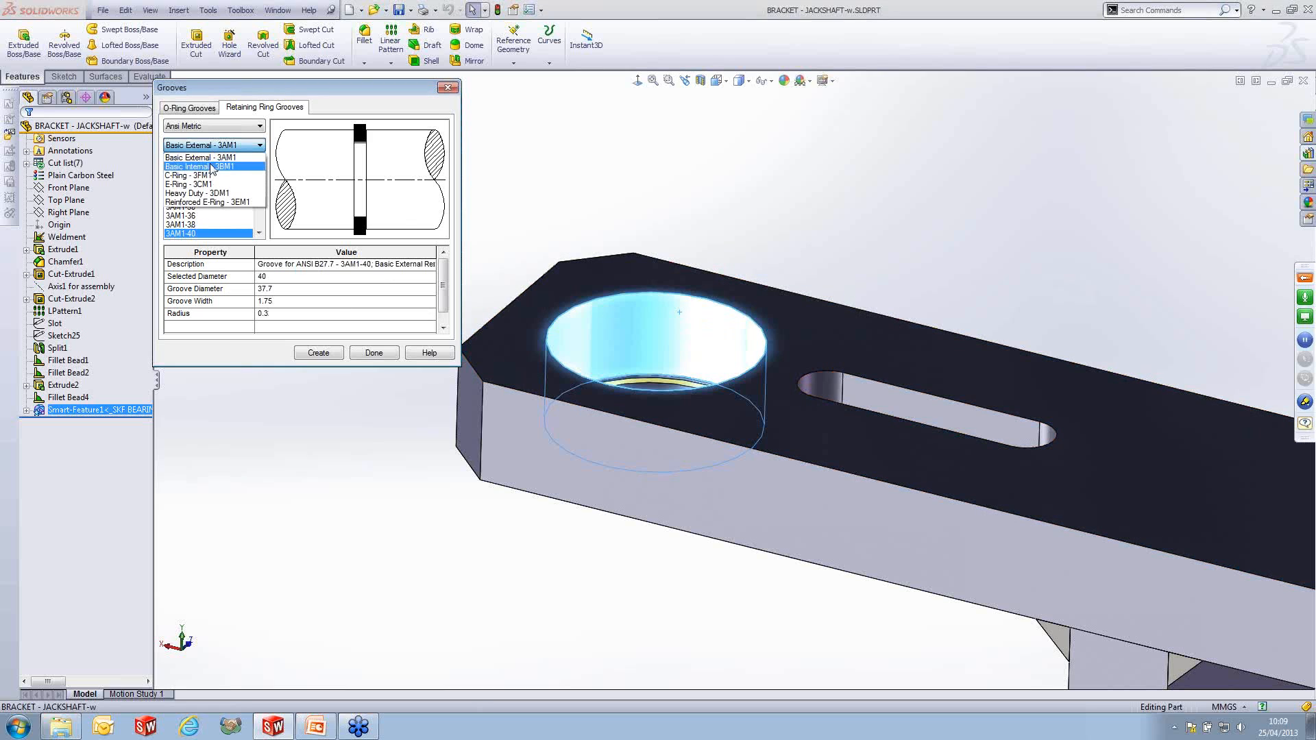
pyautogui.click(215, 166)
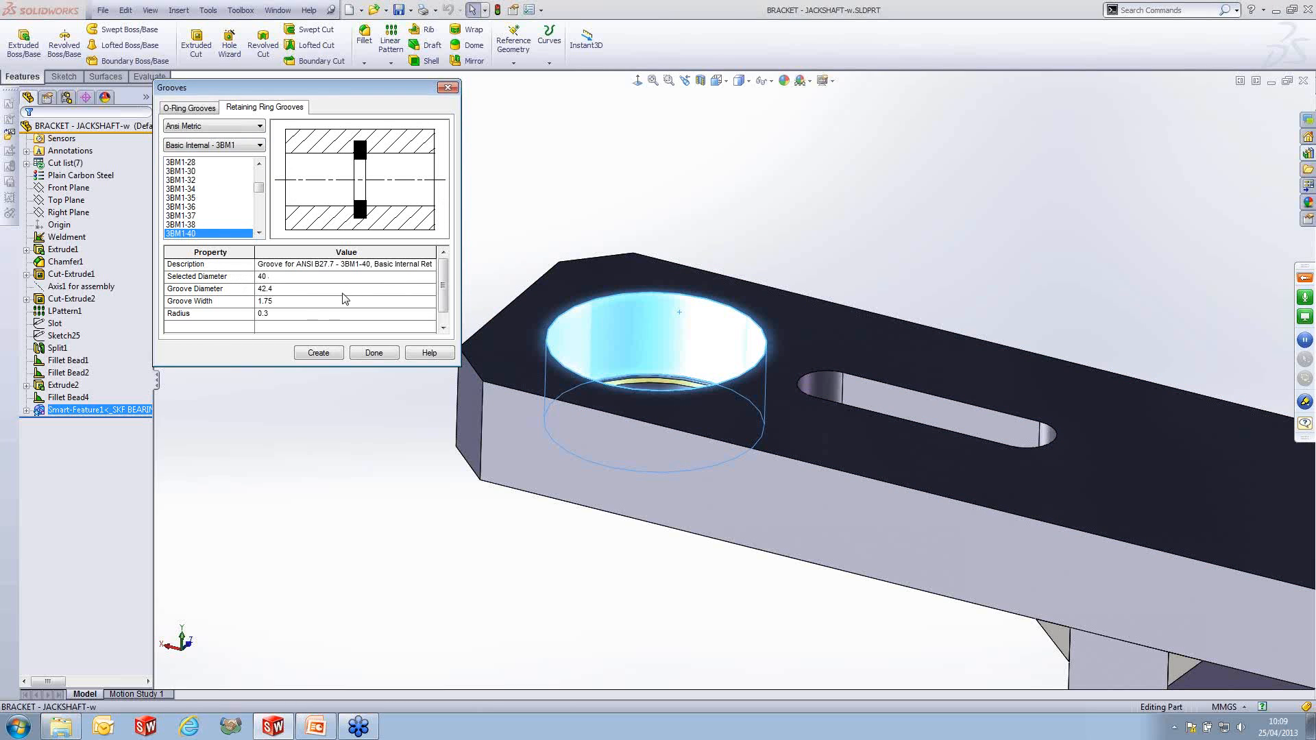
pyautogui.click(325, 358)
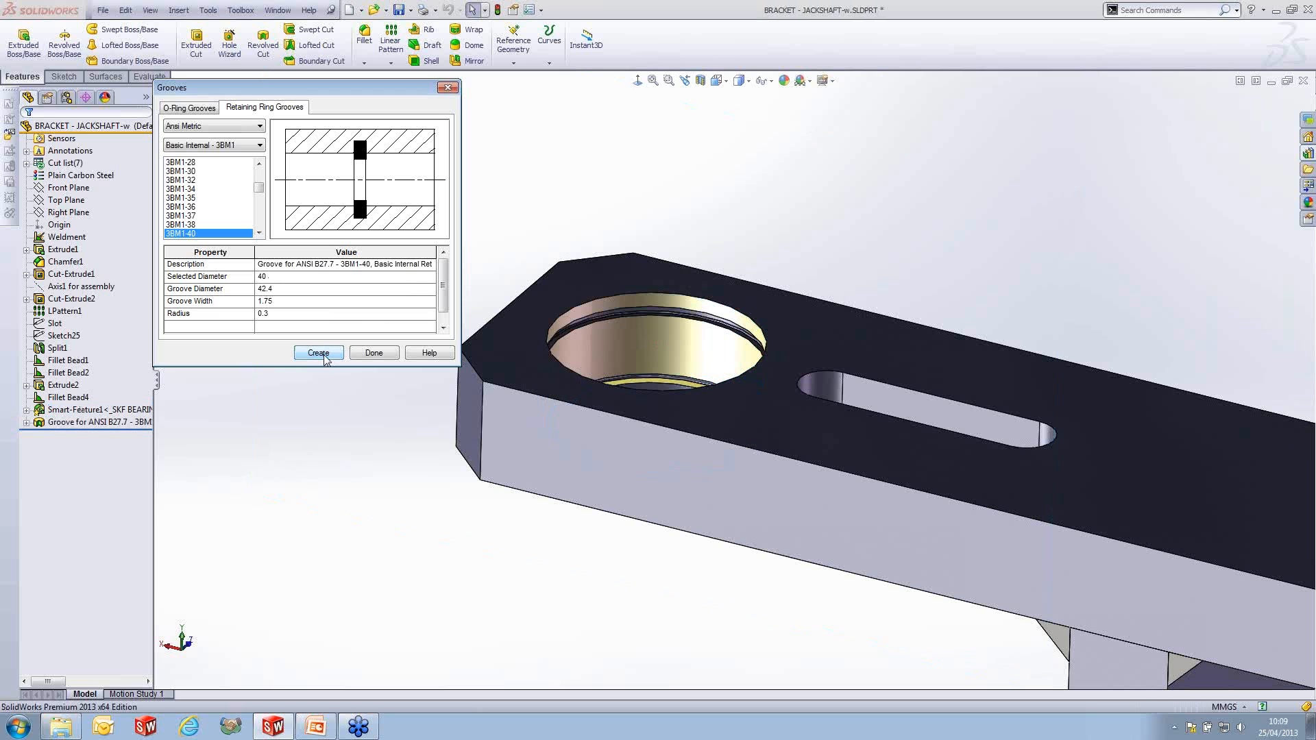
pyautogui.click(447, 87)
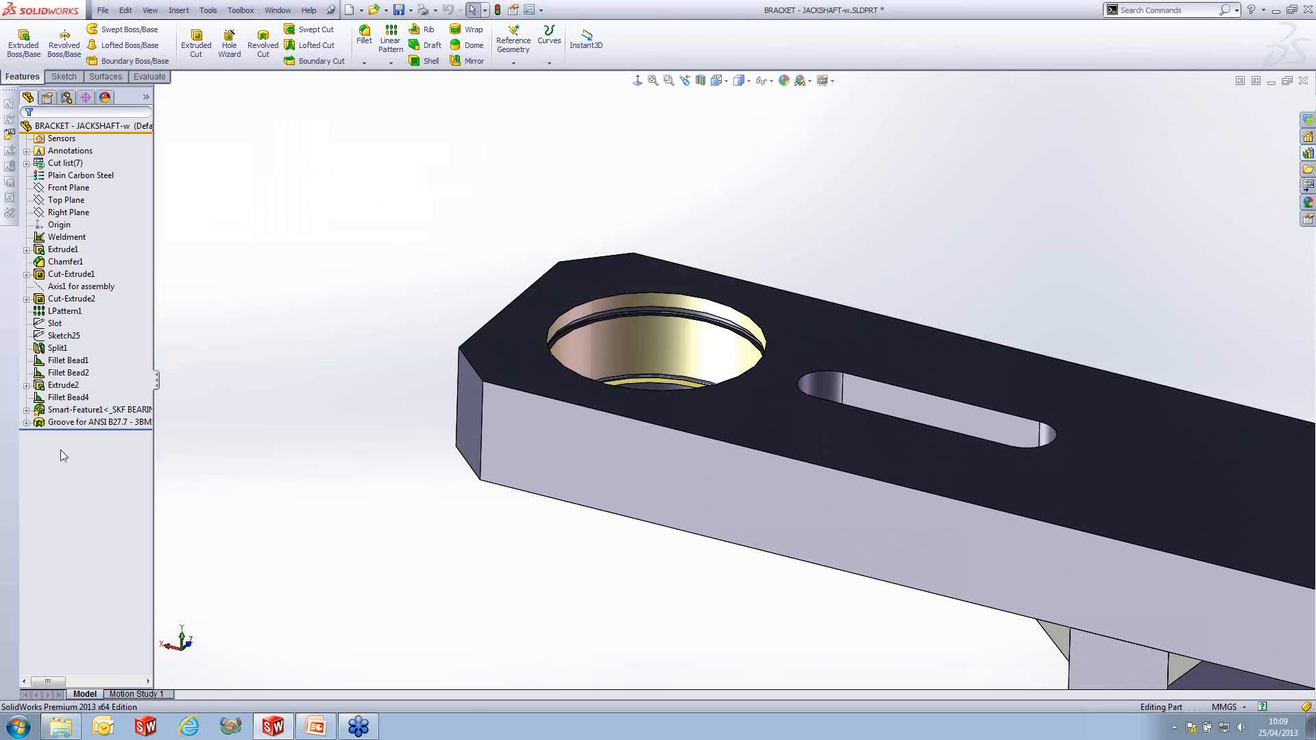
# - Close the bracket part with its changes saved and open the jackshaft from the assembly as a separate part
pyautogui.click(1301, 83)
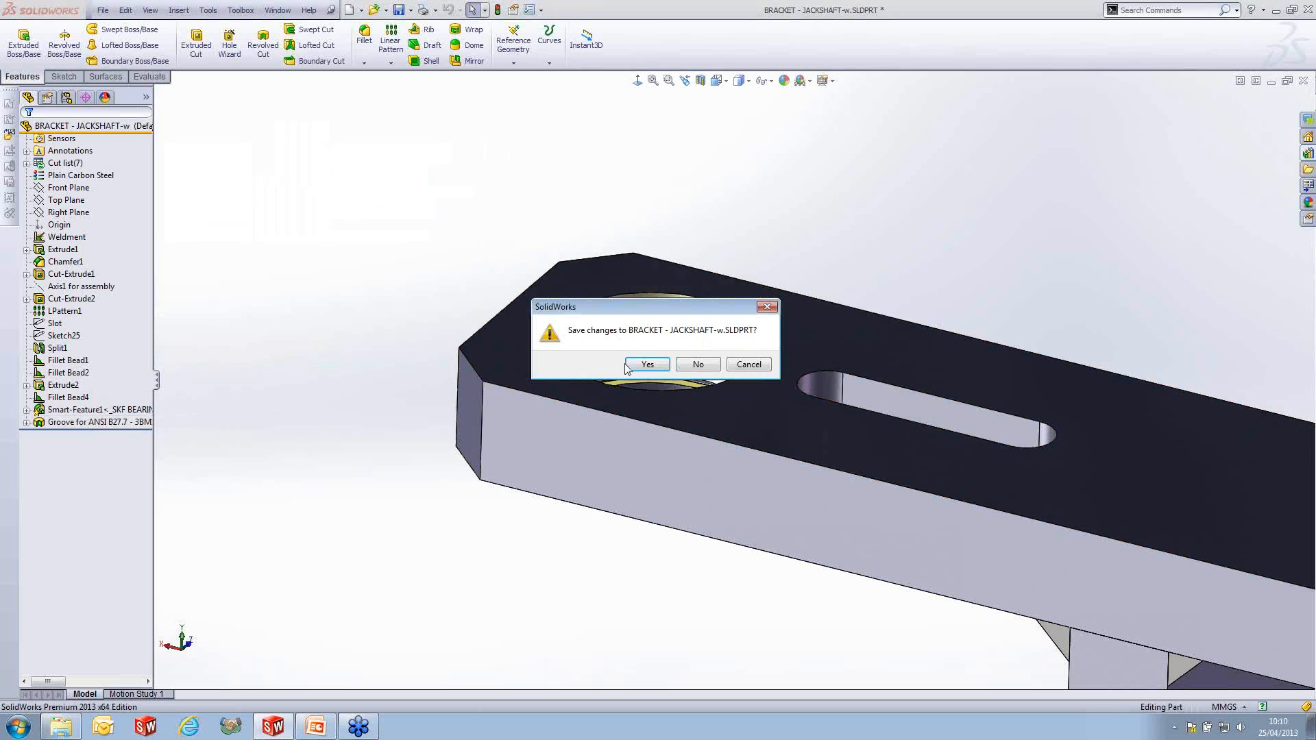
pyautogui.click(651, 365)
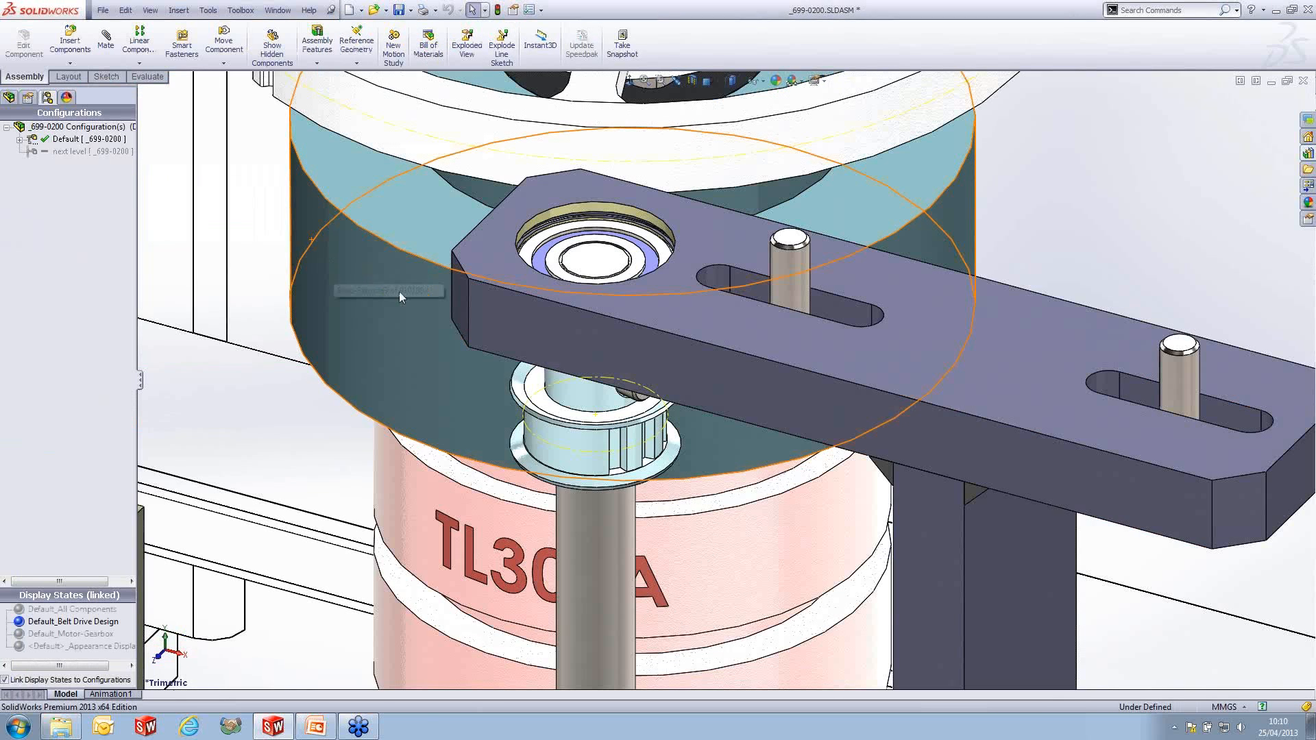
pyautogui.scroll(-3, 603, 265)
pyautogui.scroll(4, 607, 448)
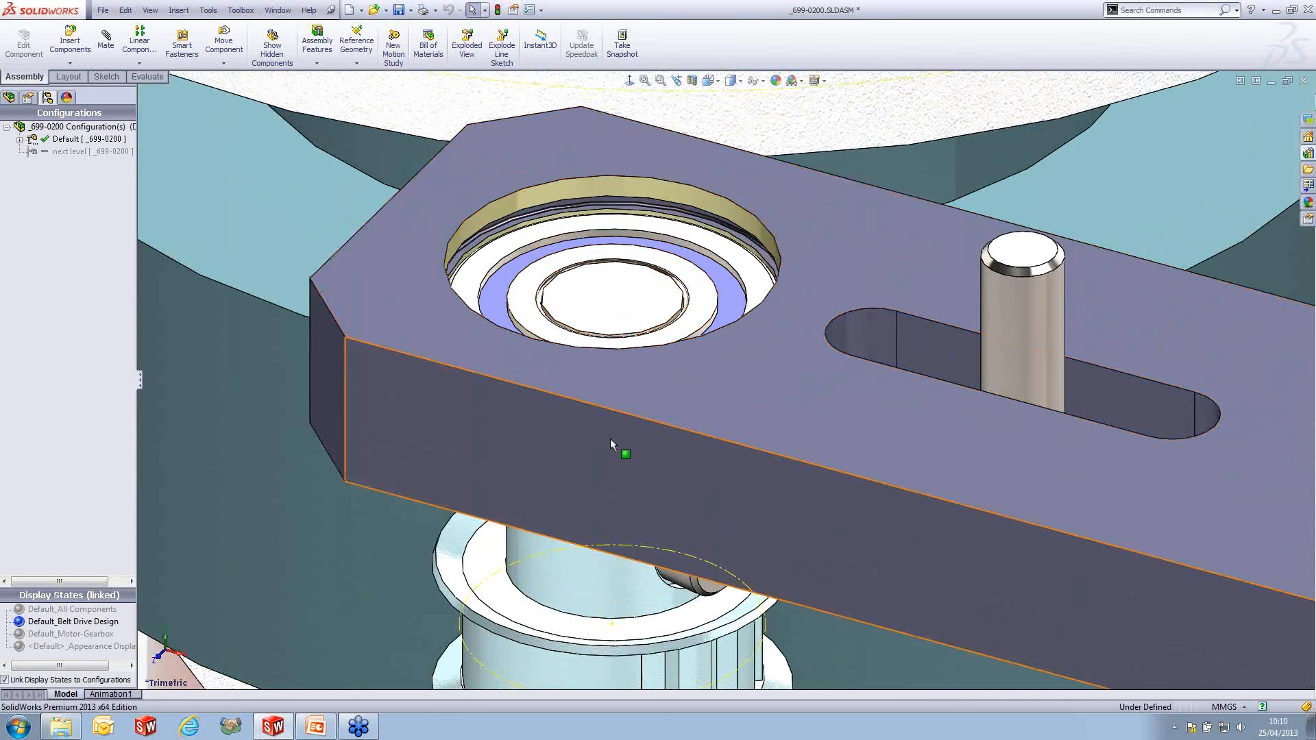
pyautogui.scroll(-1, 666, 598)
pyautogui.rightClick(666, 597)
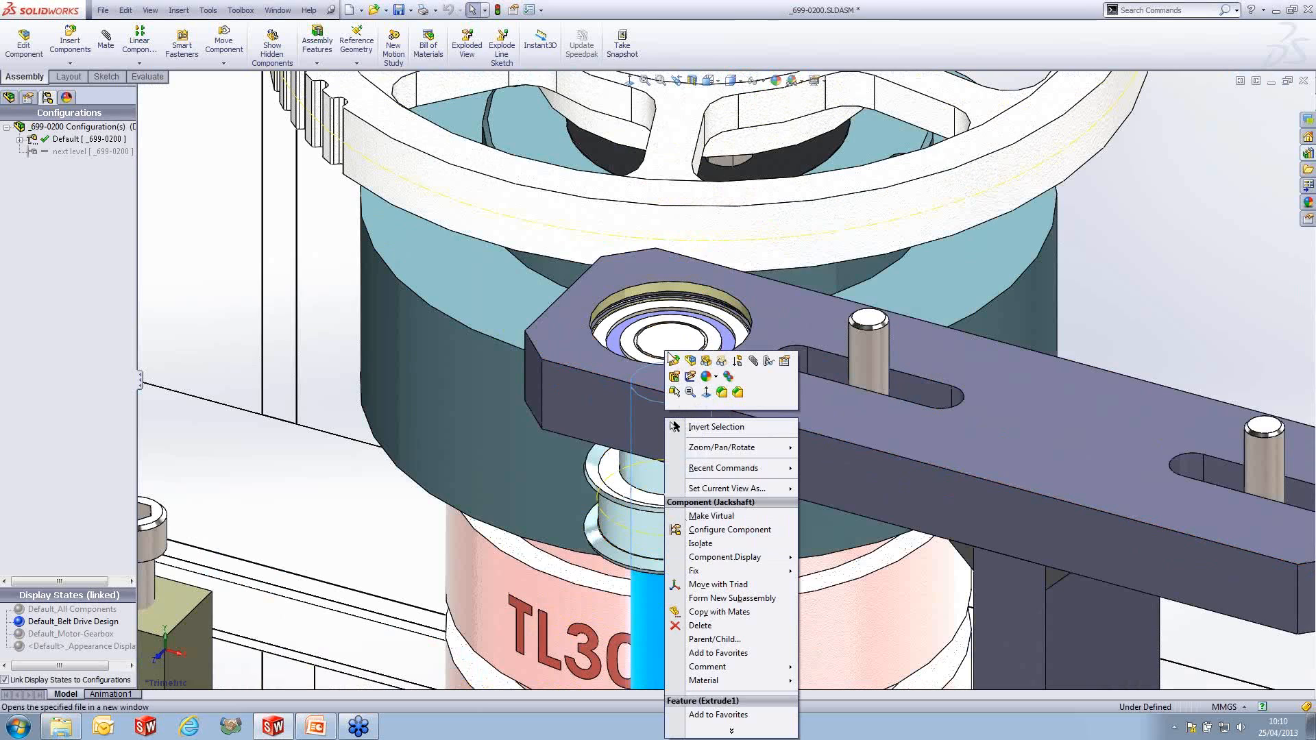
pyautogui.click(672, 357)
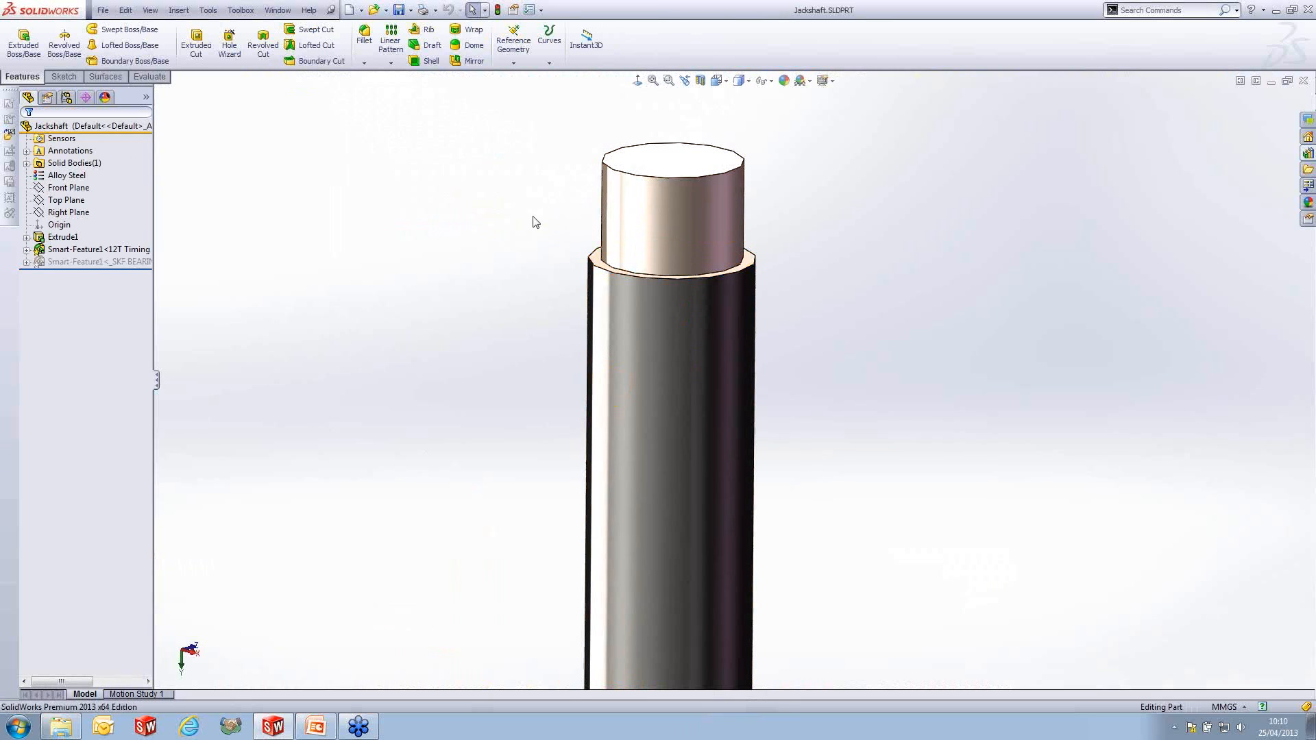
# - Set up a Toolbox O-ring groove for the jackshaft using the BSI standard and the Male Static Gland type
pyautogui.click(208, 11)
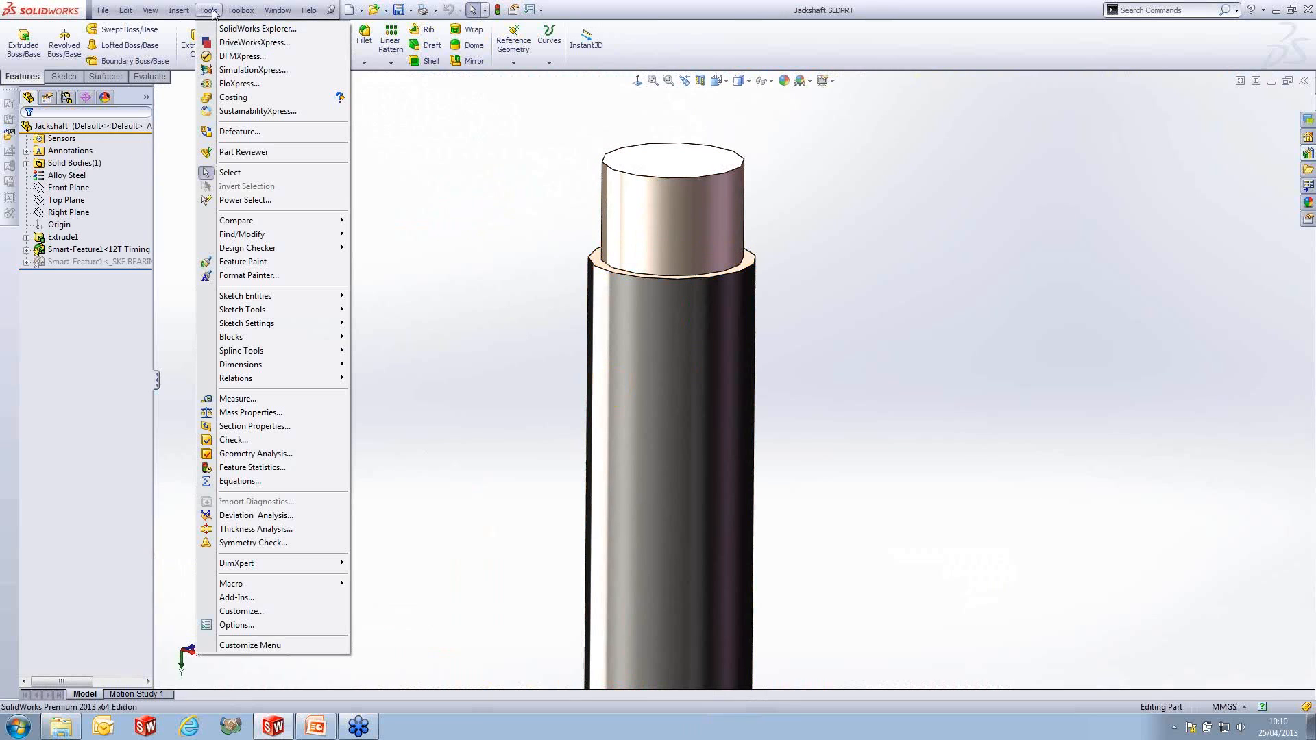
pyautogui.moveTo(241, 10)
pyautogui.click(255, 57)
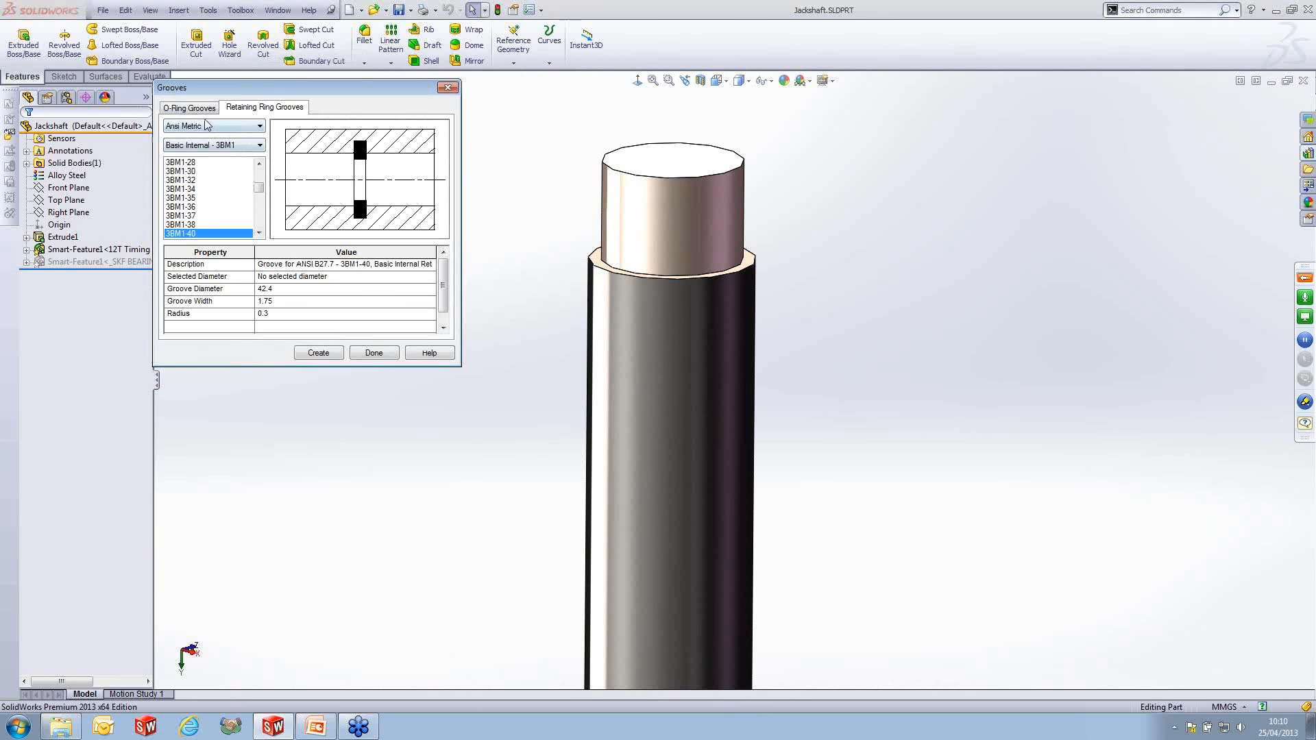
pyautogui.click(192, 109)
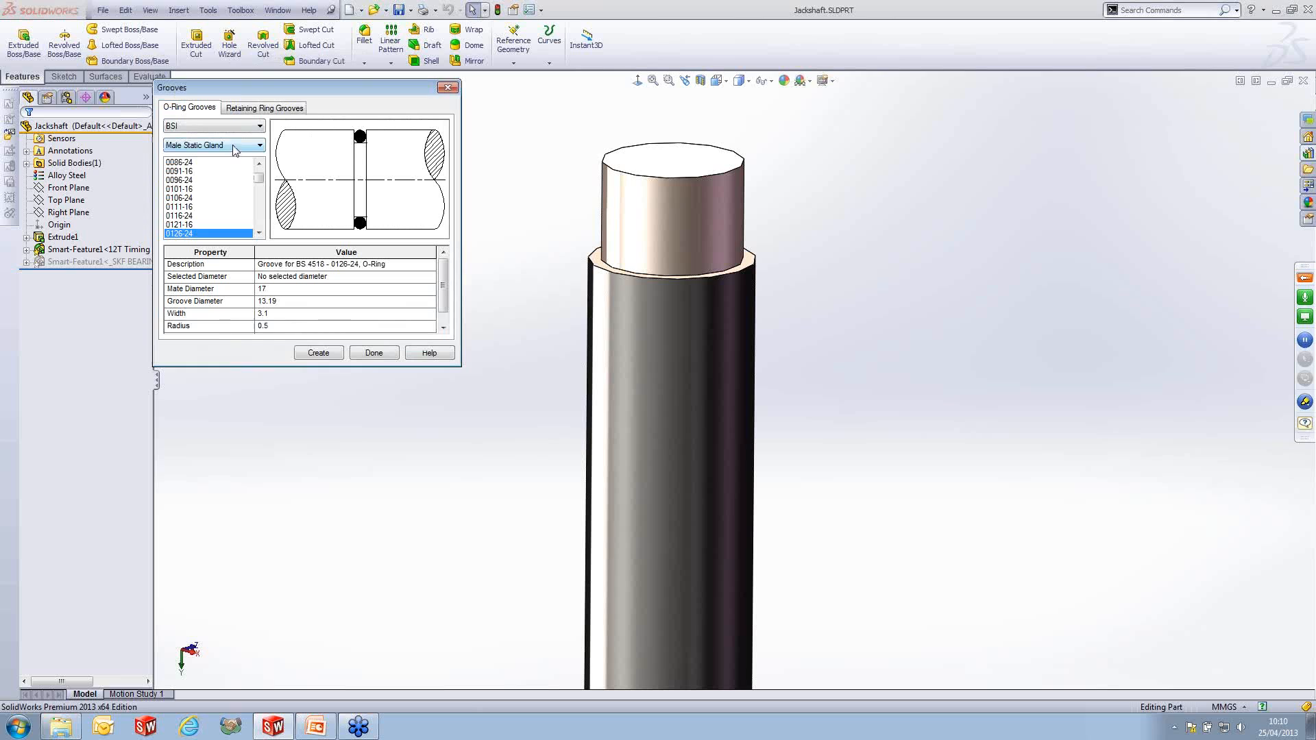
pyautogui.click(235, 127)
pyautogui.click(236, 130)
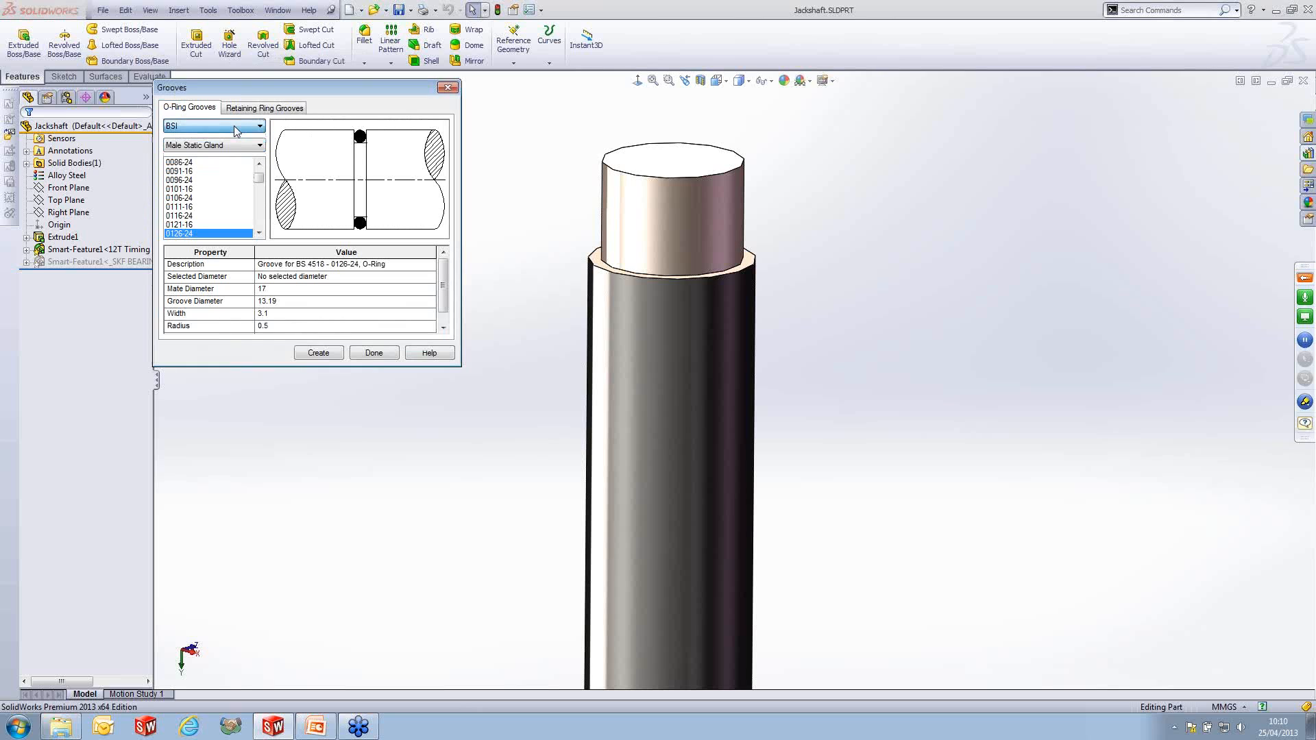
pyautogui.click(236, 146)
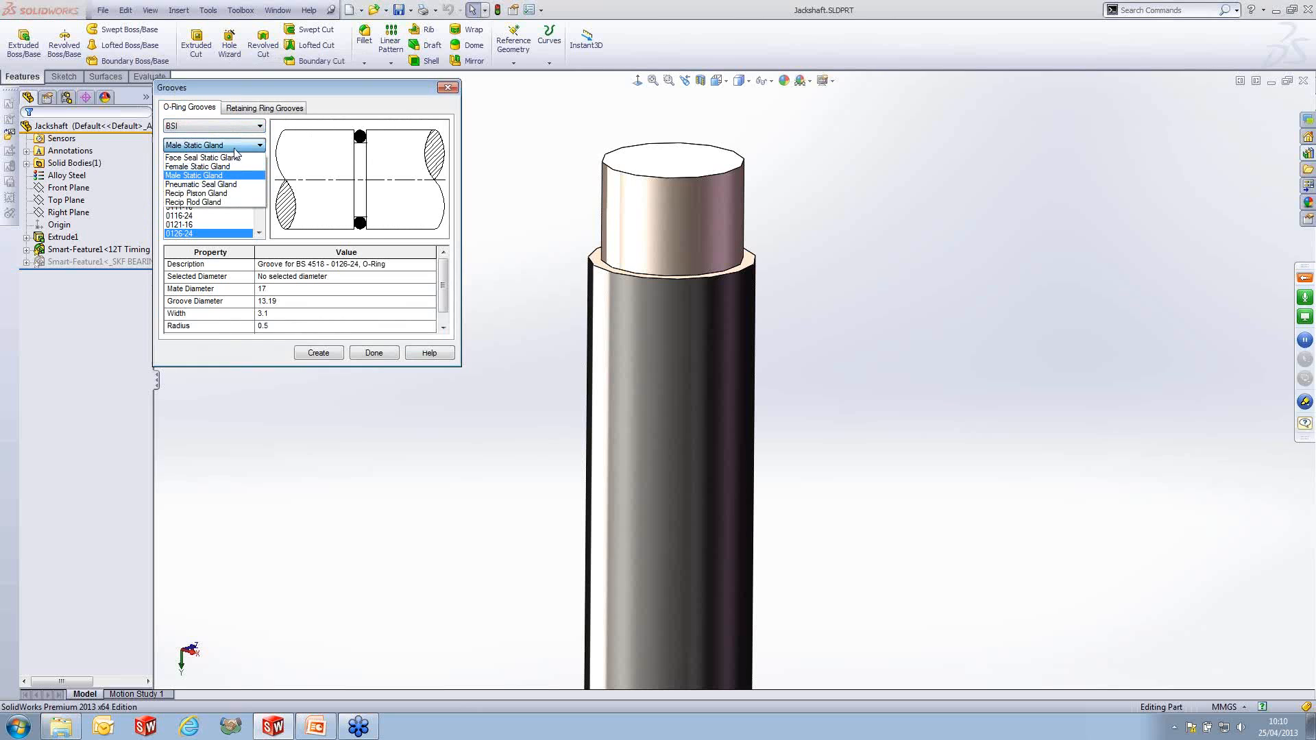
pyautogui.click(235, 166)
pyautogui.click(229, 146)
pyautogui.click(228, 177)
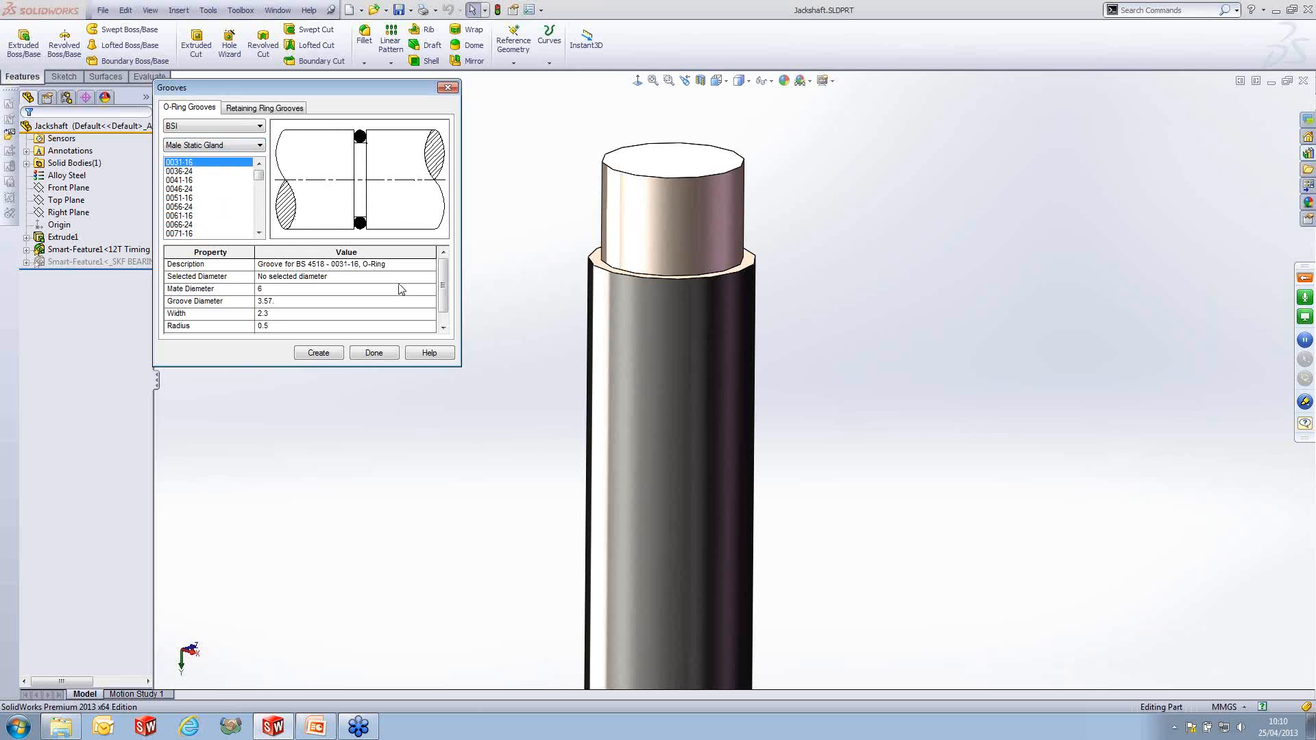
# - Create the 0126-24 O-ring groove on the cylindrical face of the jackshaft's reduced end
pyautogui.click(702, 253)
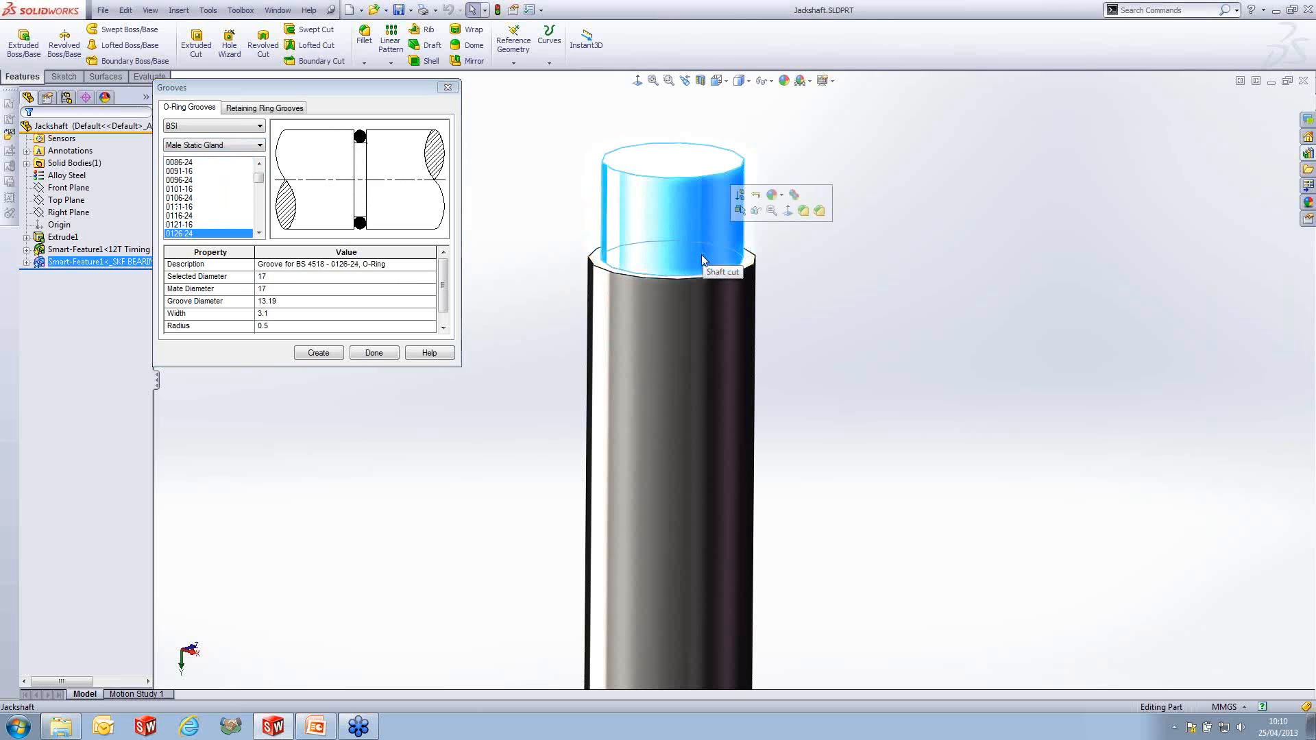
pyautogui.click(326, 358)
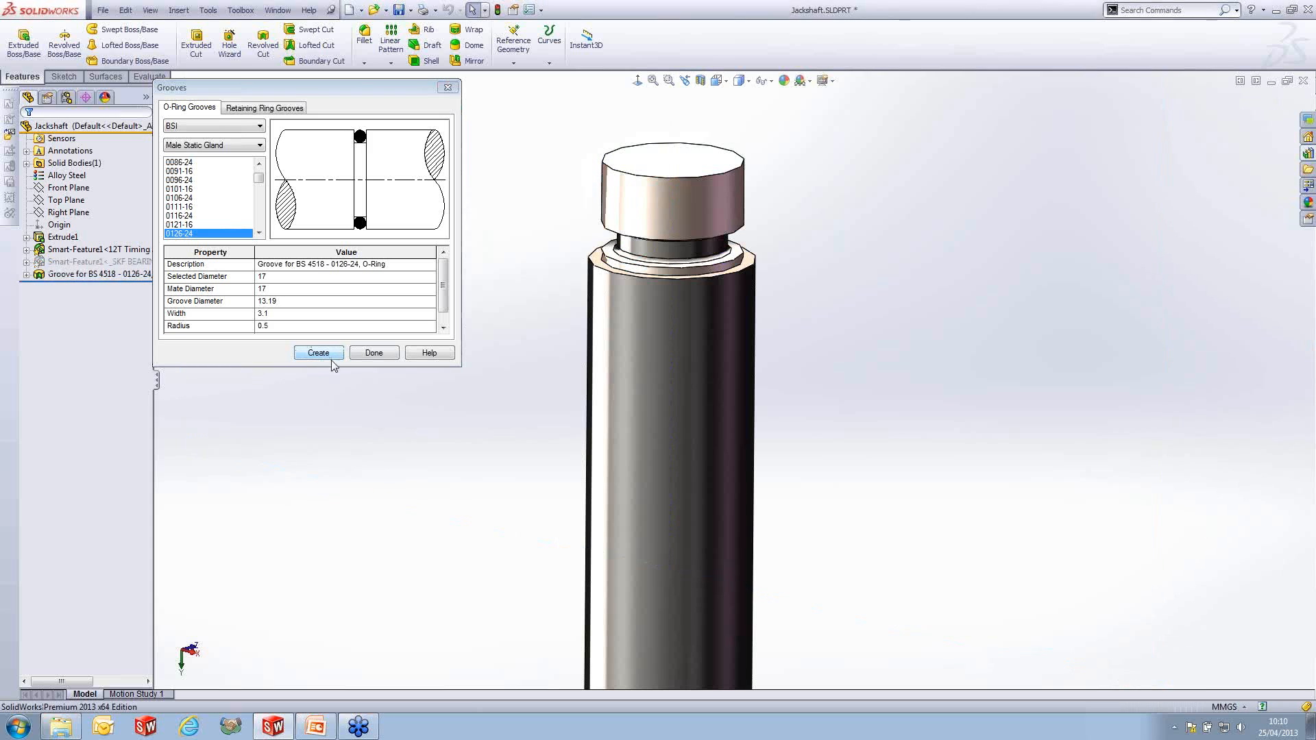
pyautogui.click(380, 357)
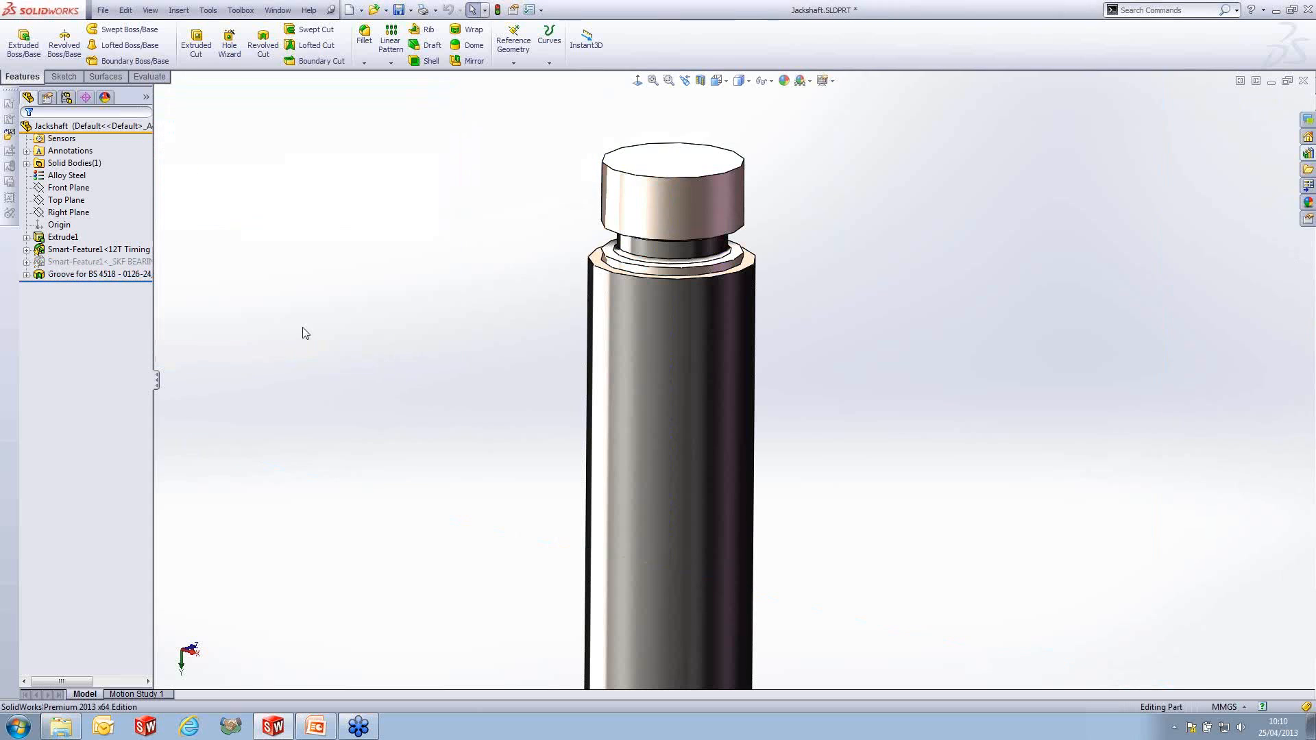
# - Edit the groove's sketch and constrain the profile's lower outer corner to the edge of the shaft shoulder
pyautogui.click(26, 274)
pyautogui.click(83, 287)
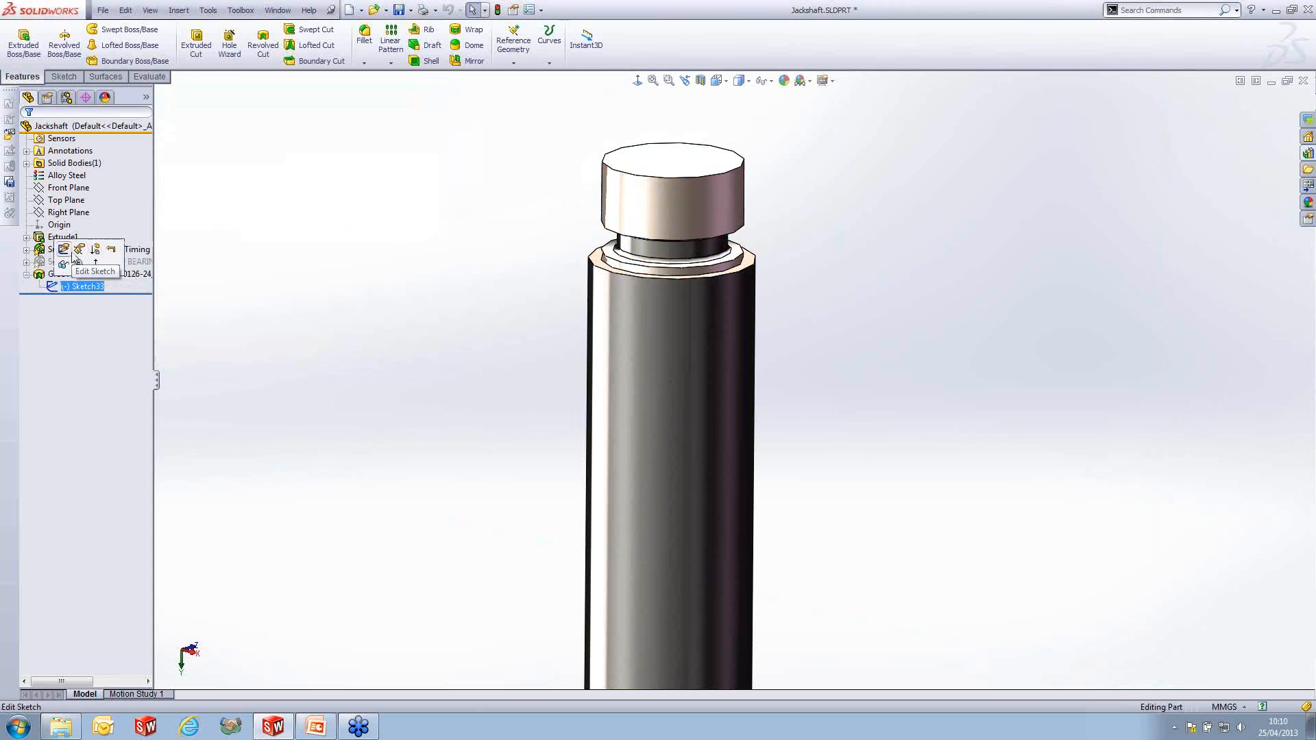
pyautogui.click(60, 257)
pyautogui.scroll(-3, 713, 203)
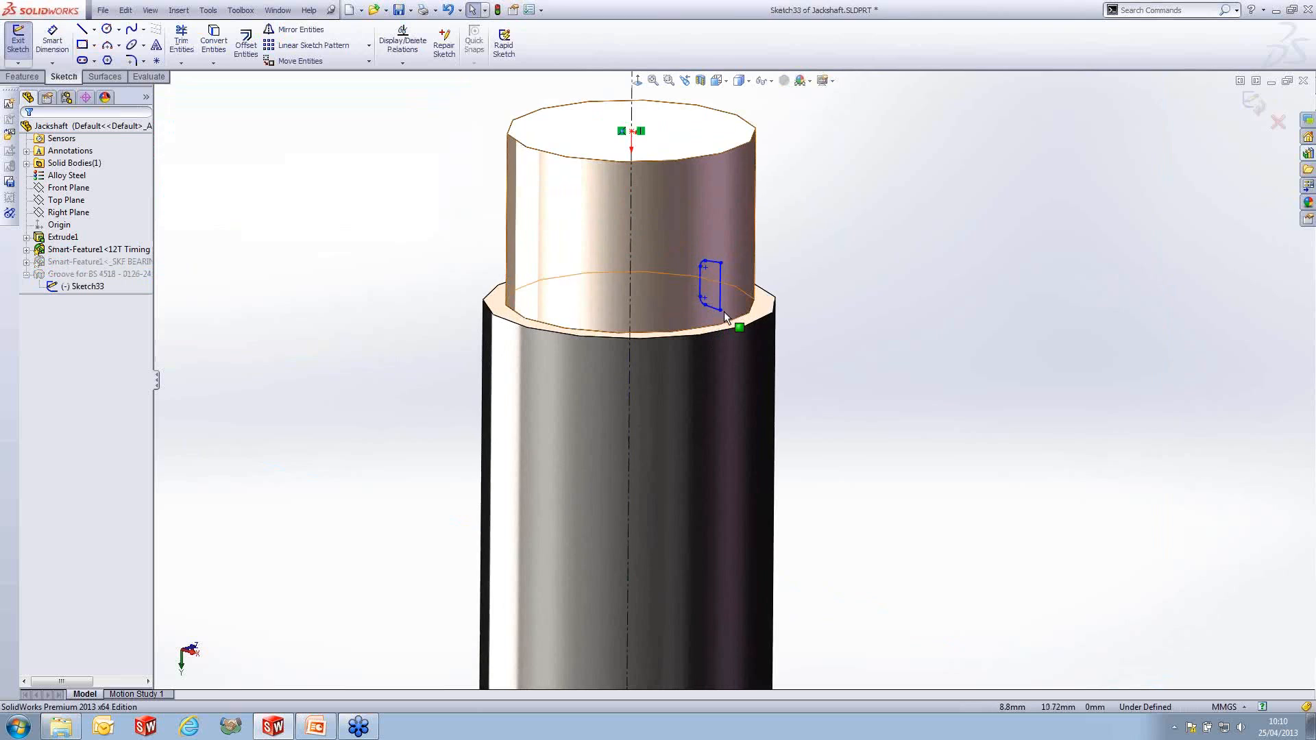
pyautogui.click(720, 310)
pyautogui.keyDown('ctrl'); pyautogui.click(758, 327); pyautogui.keyUp('ctrl')
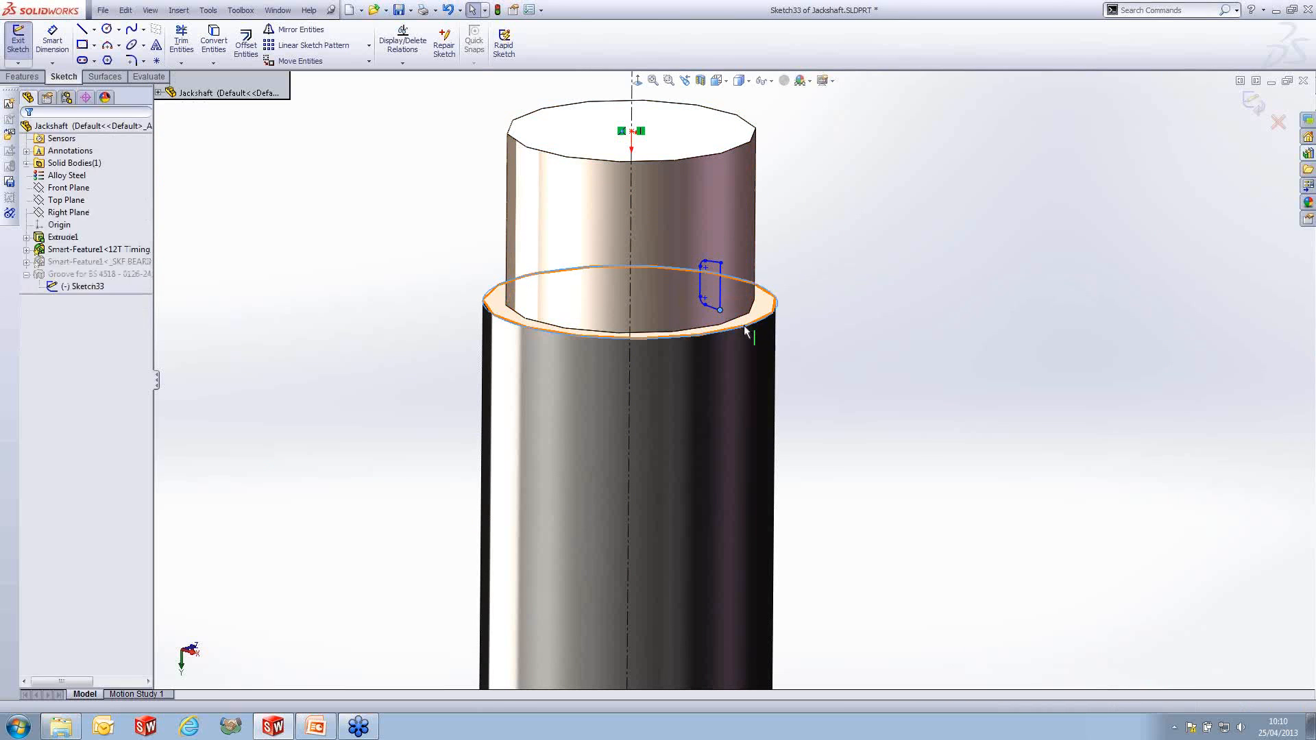
pyautogui.click(808, 267)
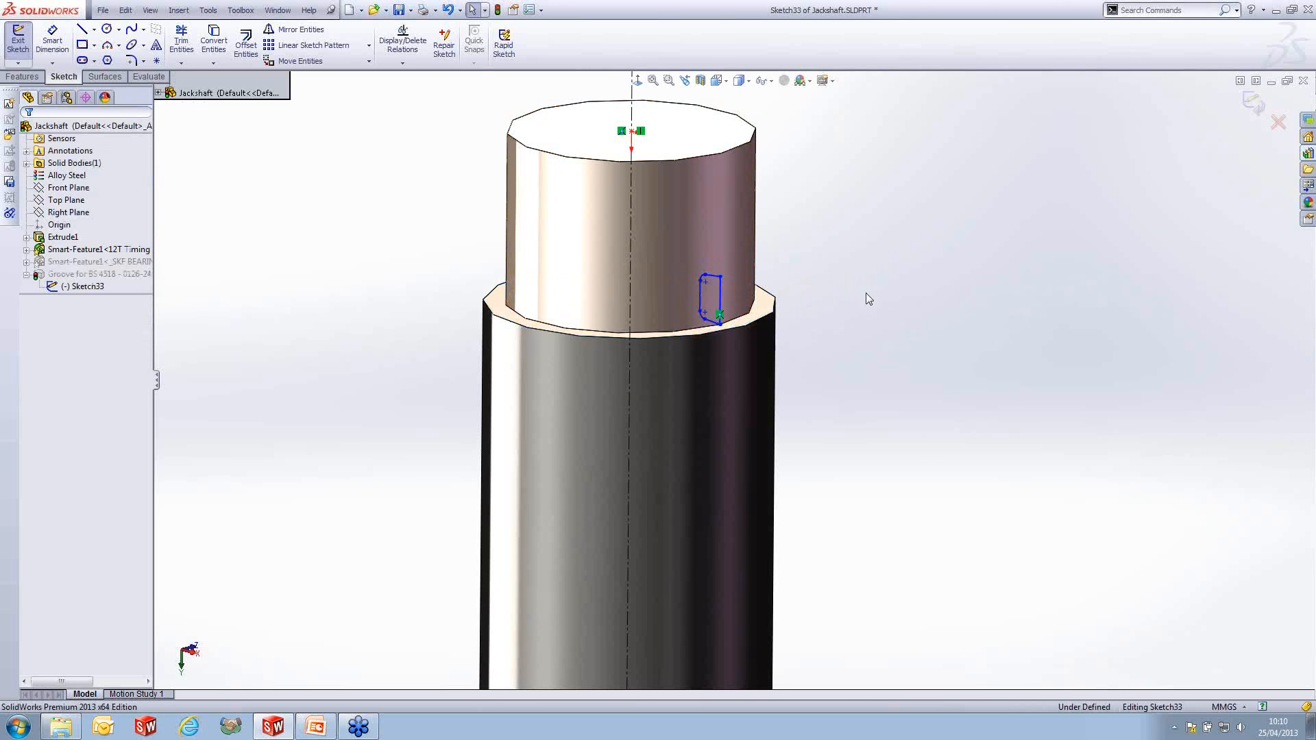
# - Make the groove profile's long outer line vertical and exit the sketch
pyautogui.click(718, 293)
pyautogui.click(768, 236)
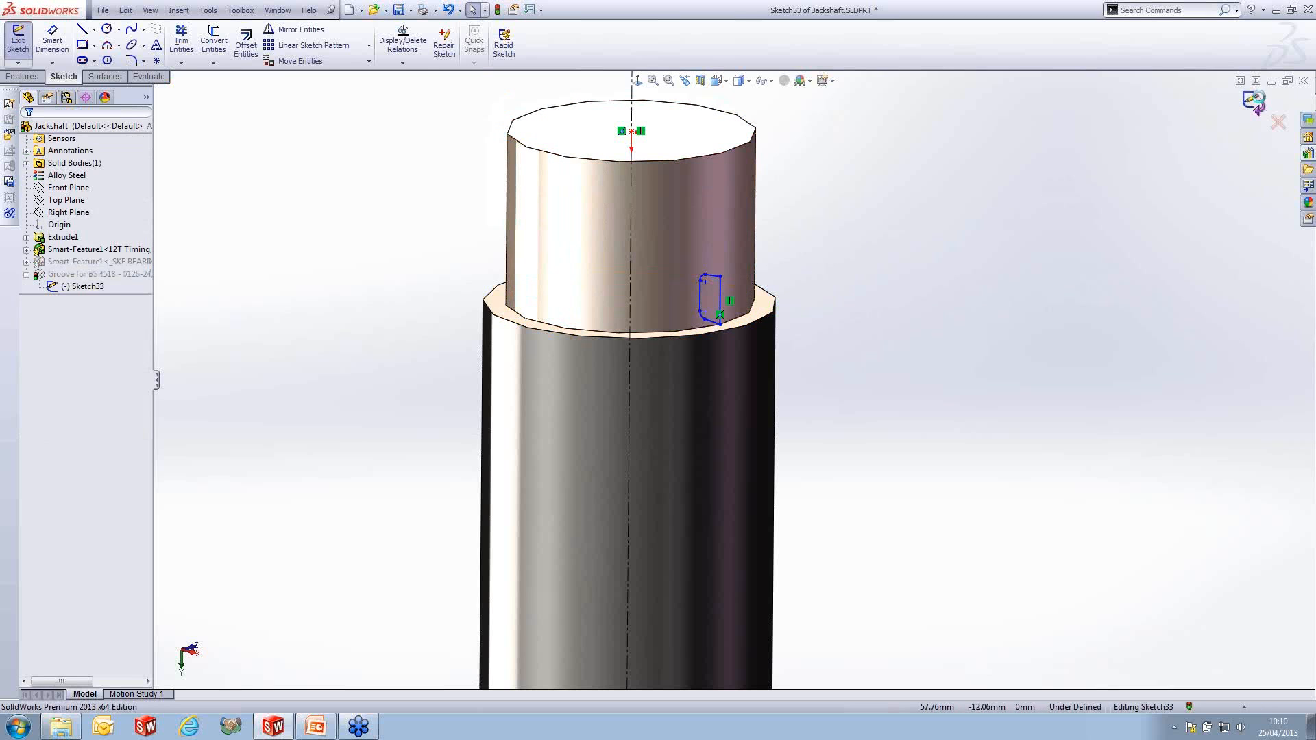
pyautogui.click(1254, 100)
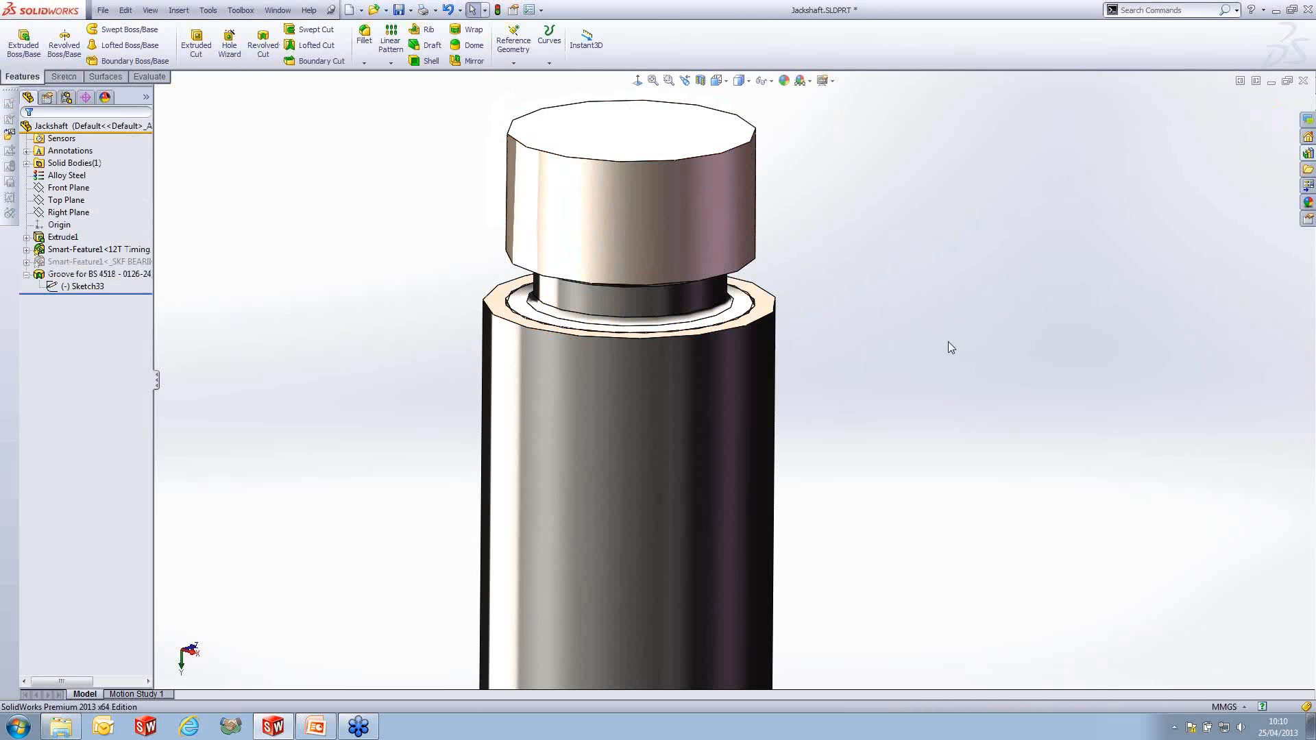
# - Return to the _699-0200 assembly, rebuilding it, and inspect the jackshaft groove in a FRONT plane section view offset 203 mm
pyautogui.hotkey('ctrl', 'Tab')
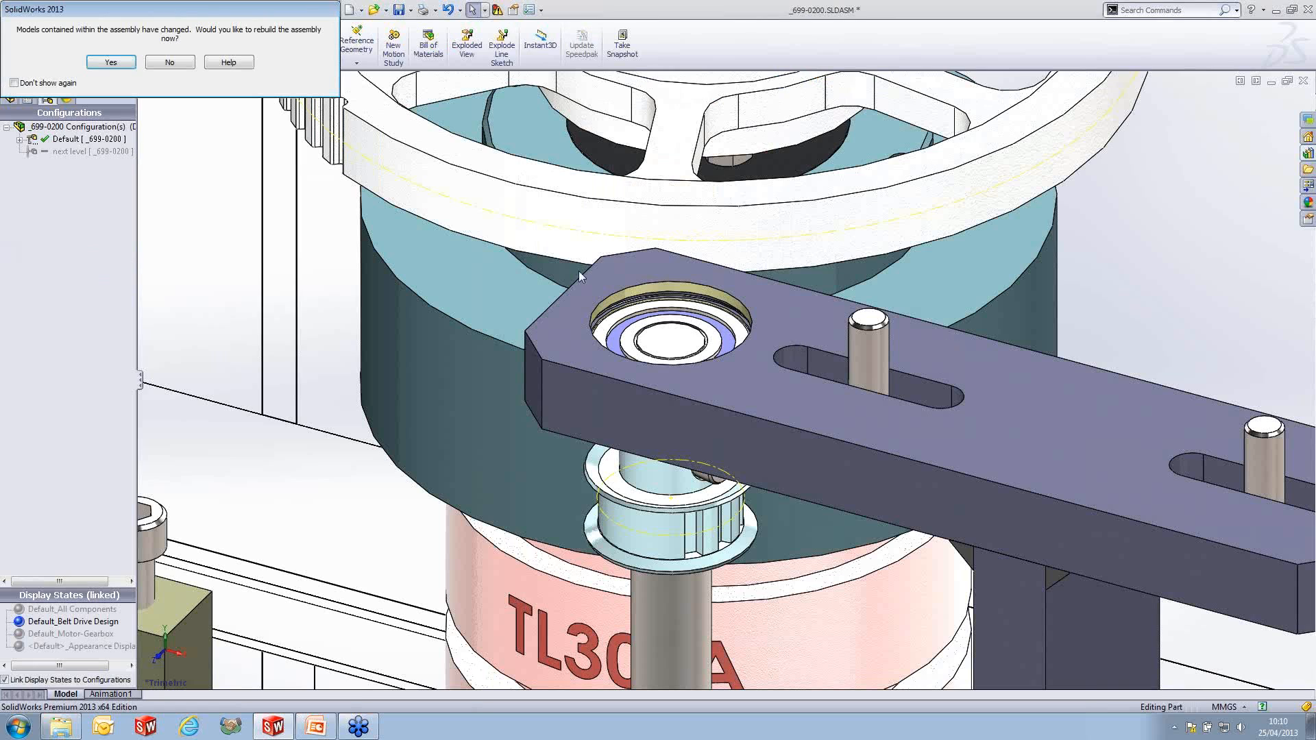
pyautogui.click(86, 62)
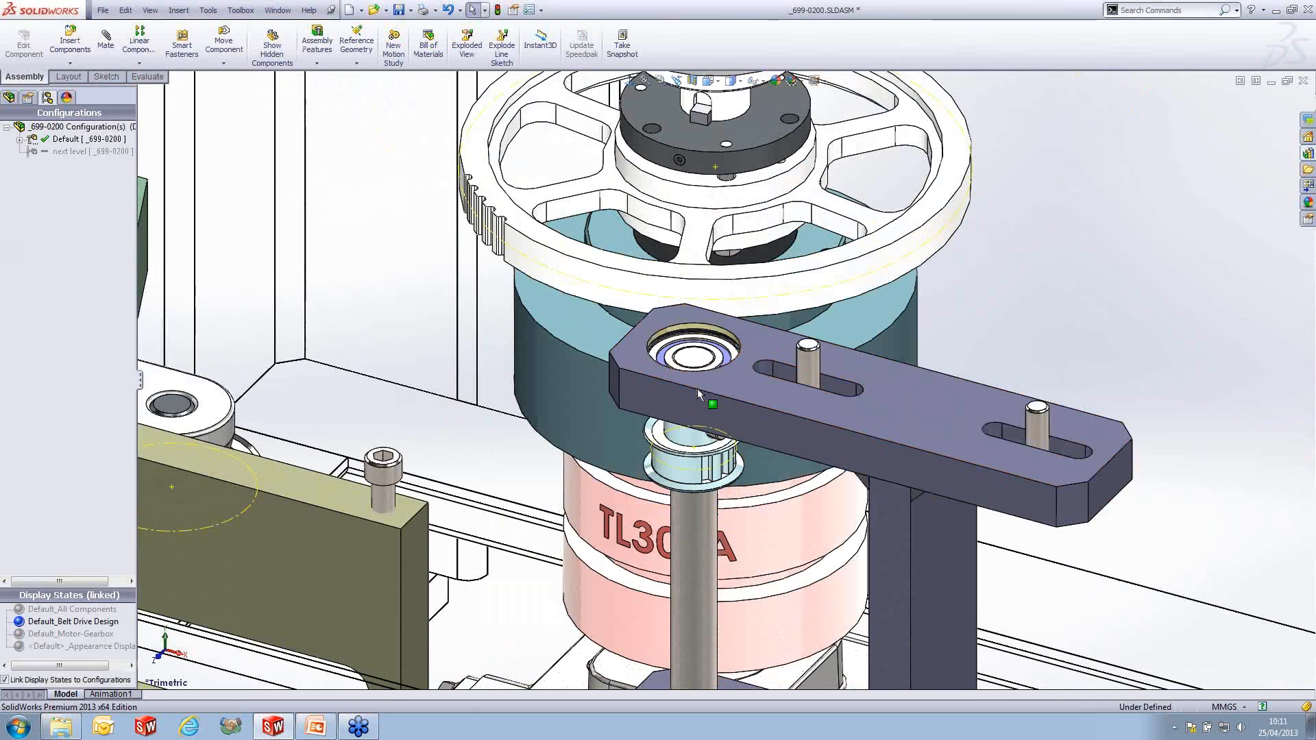
pyautogui.scroll(3, 672, 384)
pyautogui.click(692, 80)
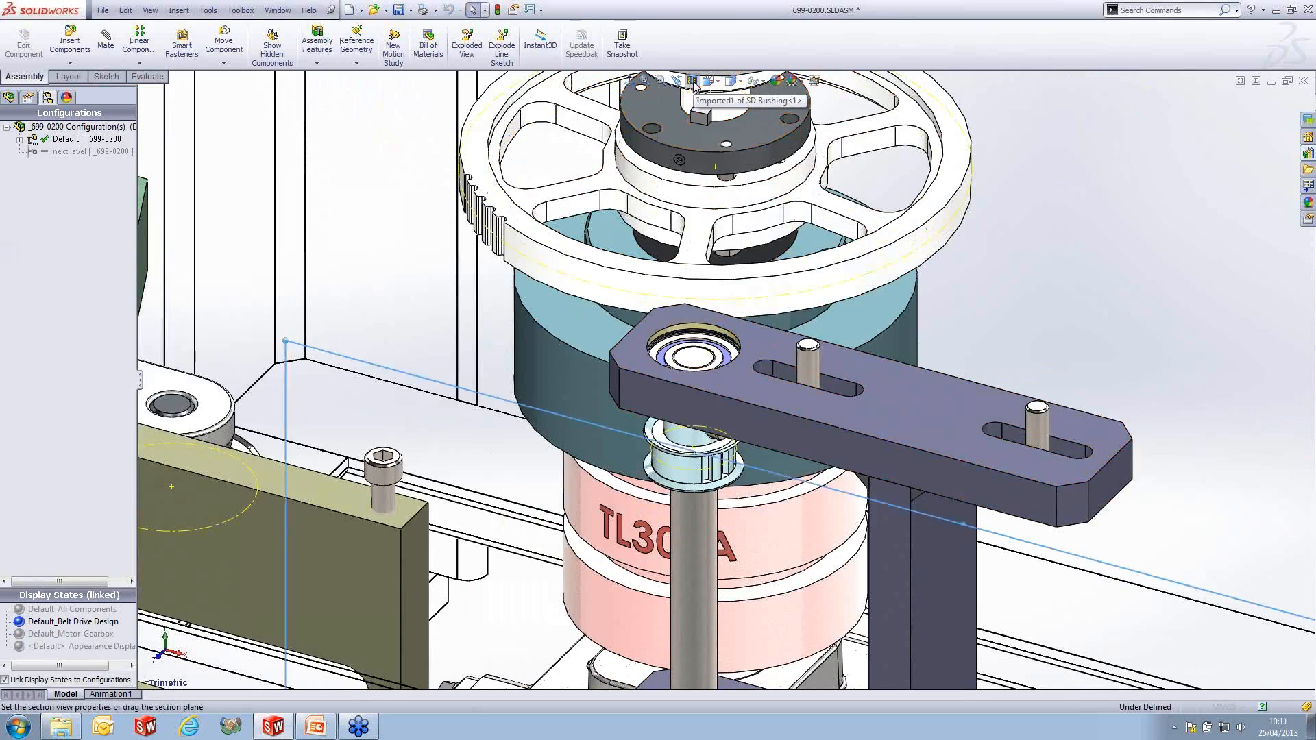
pyautogui.scroll(3, 690, 303)
pyautogui.scroll(2, 795, 329)
pyautogui.moveTo(789, 323); pyautogui.dragTo(689, 392)
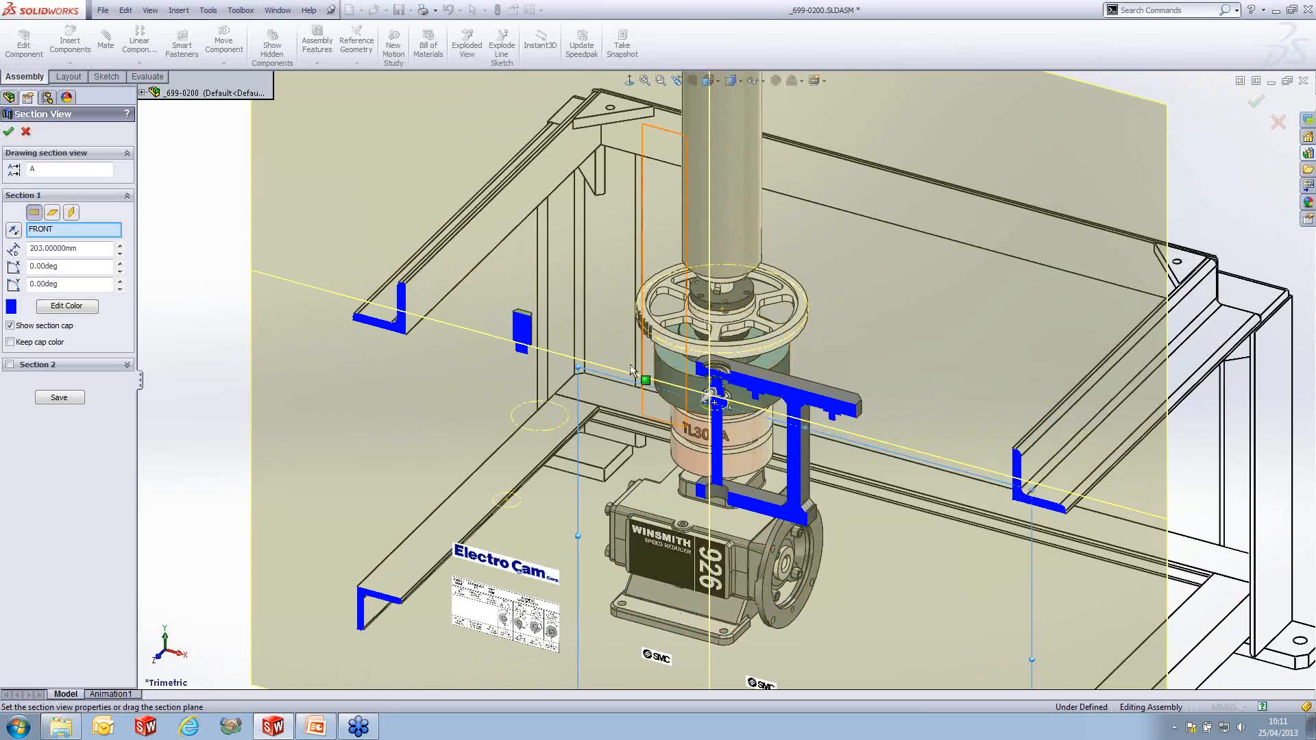
pyautogui.click(8, 131)
pyautogui.scroll(-5, 735, 358)
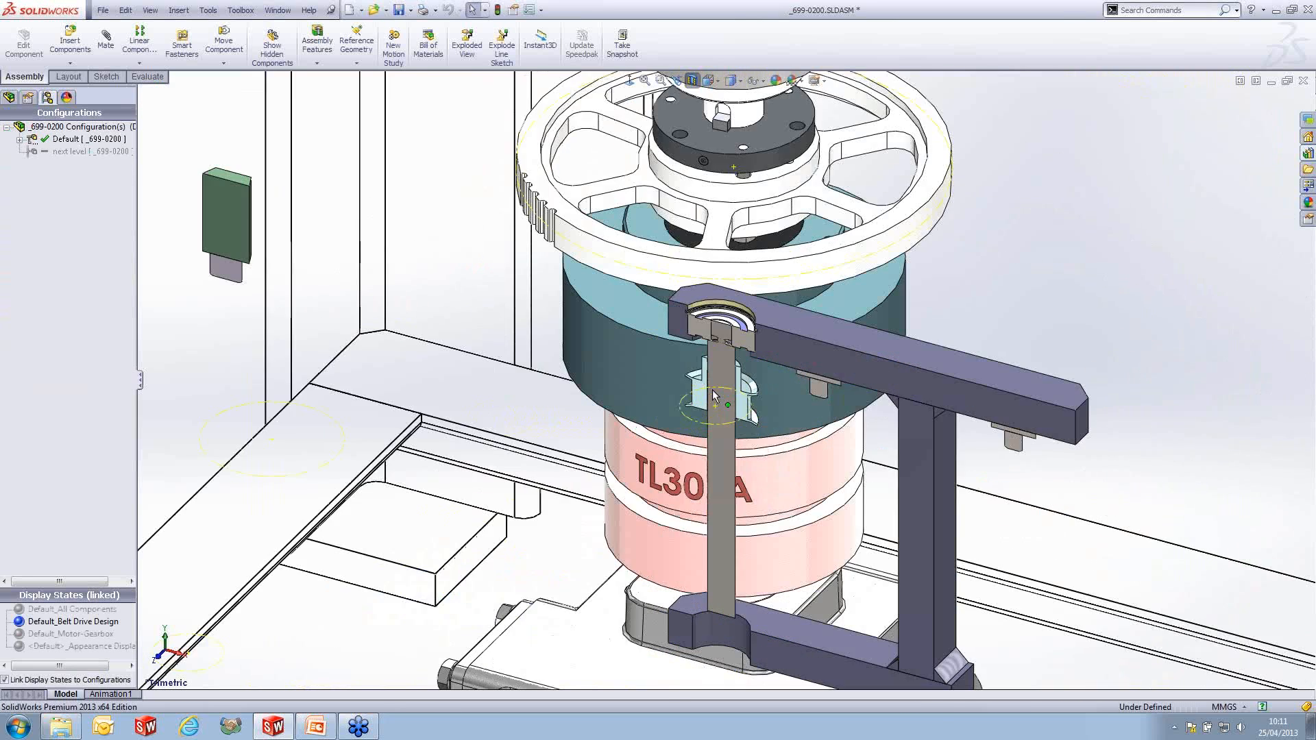
pyautogui.scroll(-3, 735, 357)
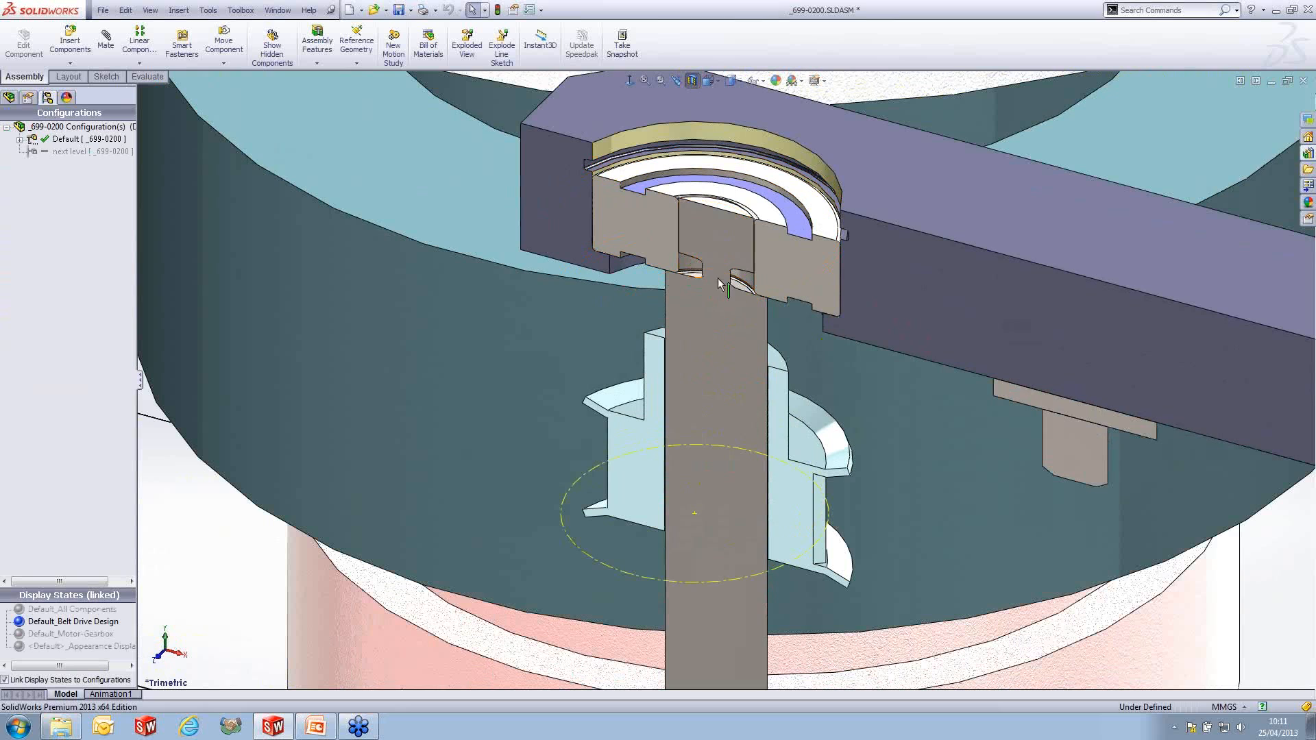
pyautogui.scroll(4, 858, 360)
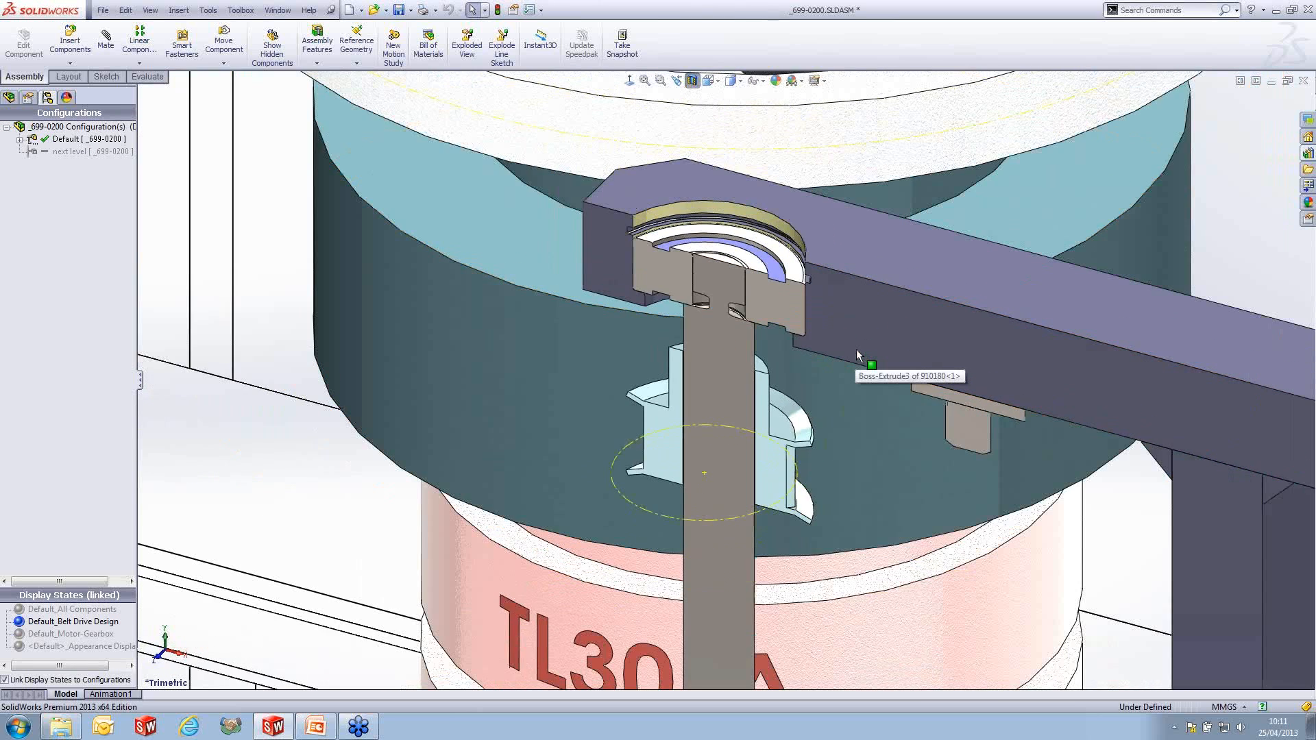
pyautogui.scroll(2, 788, 380)
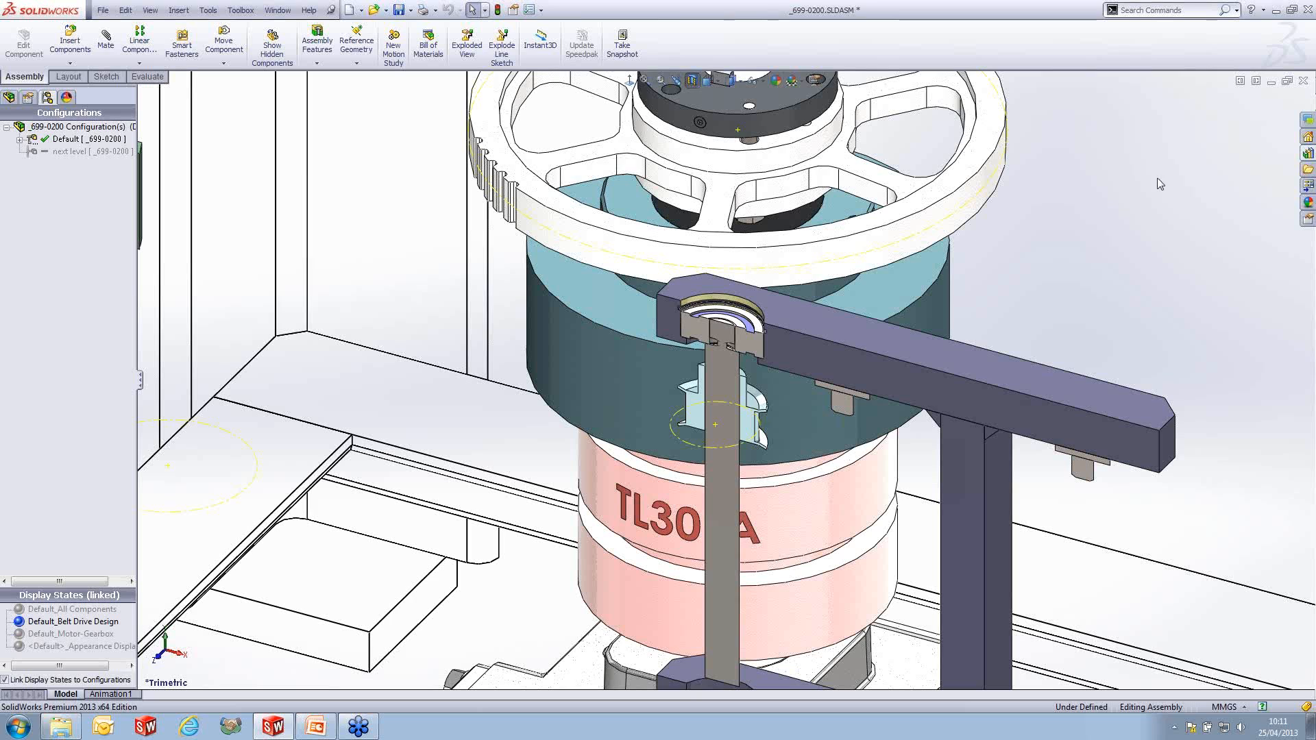
# - Close the _699-0200 assembly without saving it, and close the jackshaft part
pyautogui.click(1303, 82)
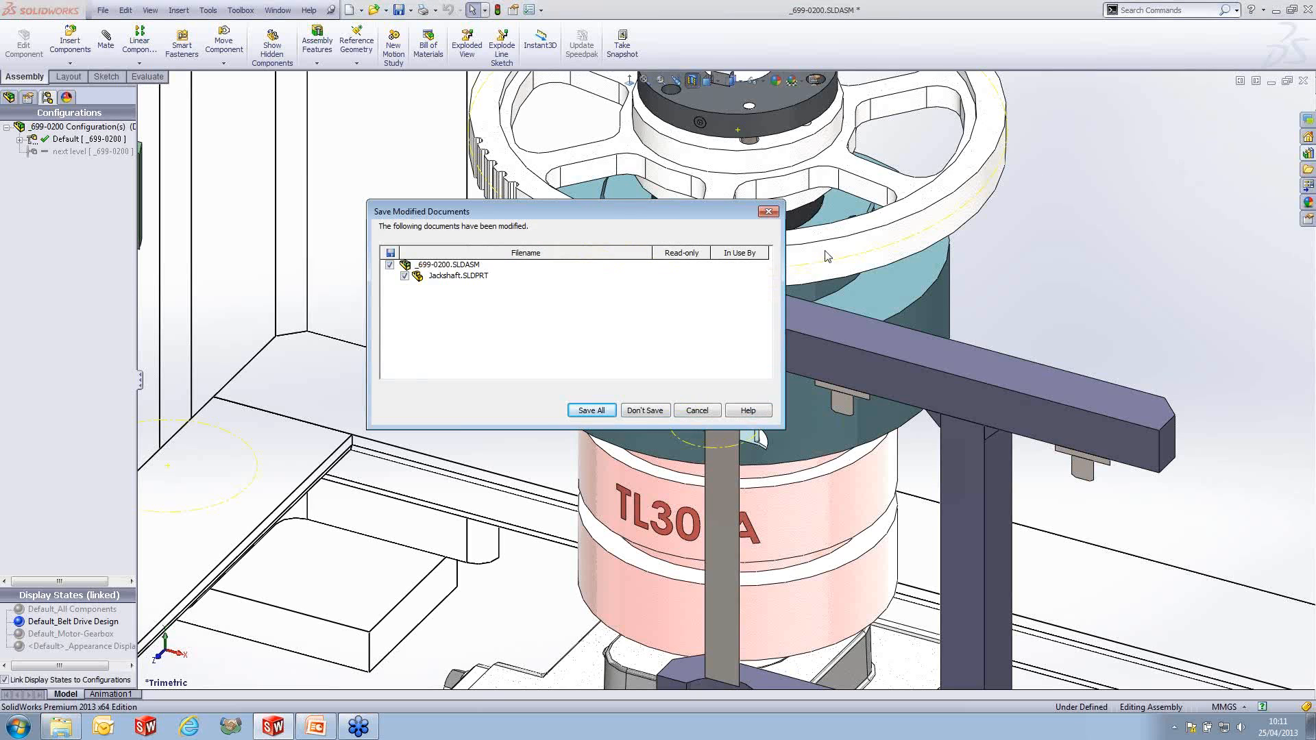
pyautogui.click(645, 410)
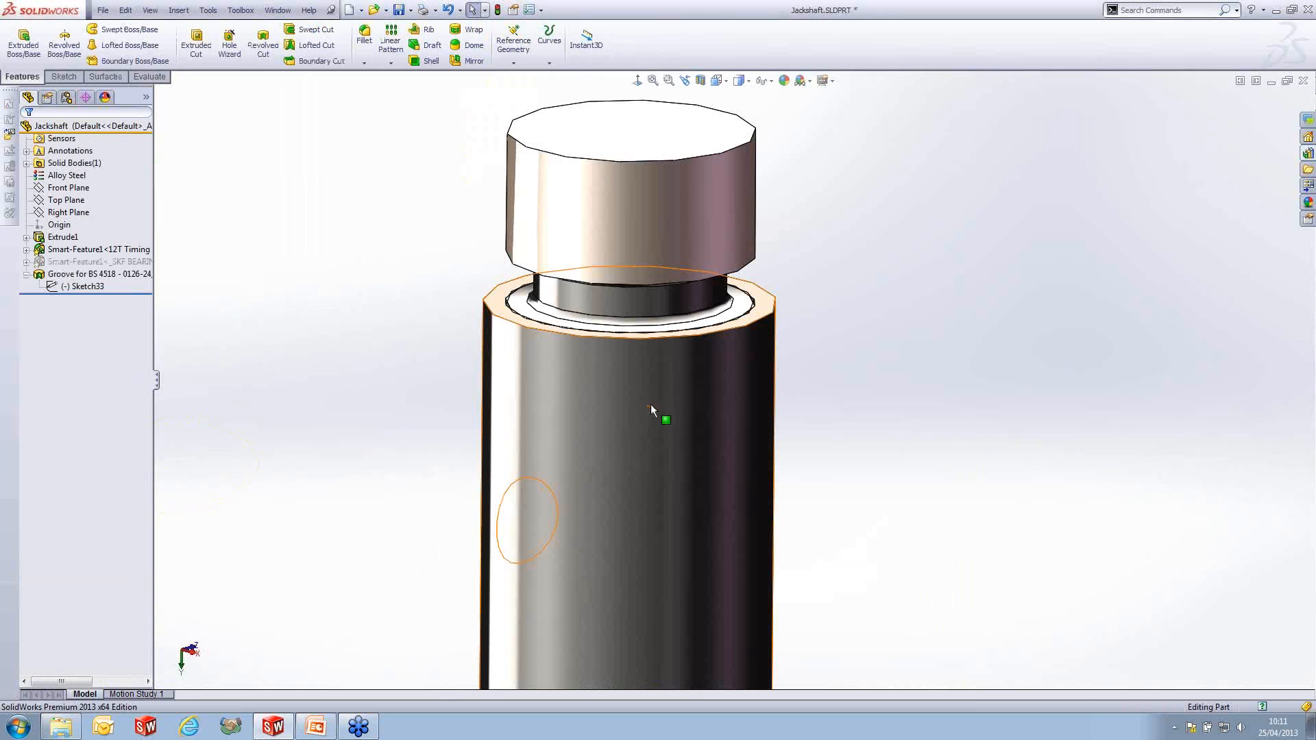
pyautogui.click(1303, 82)
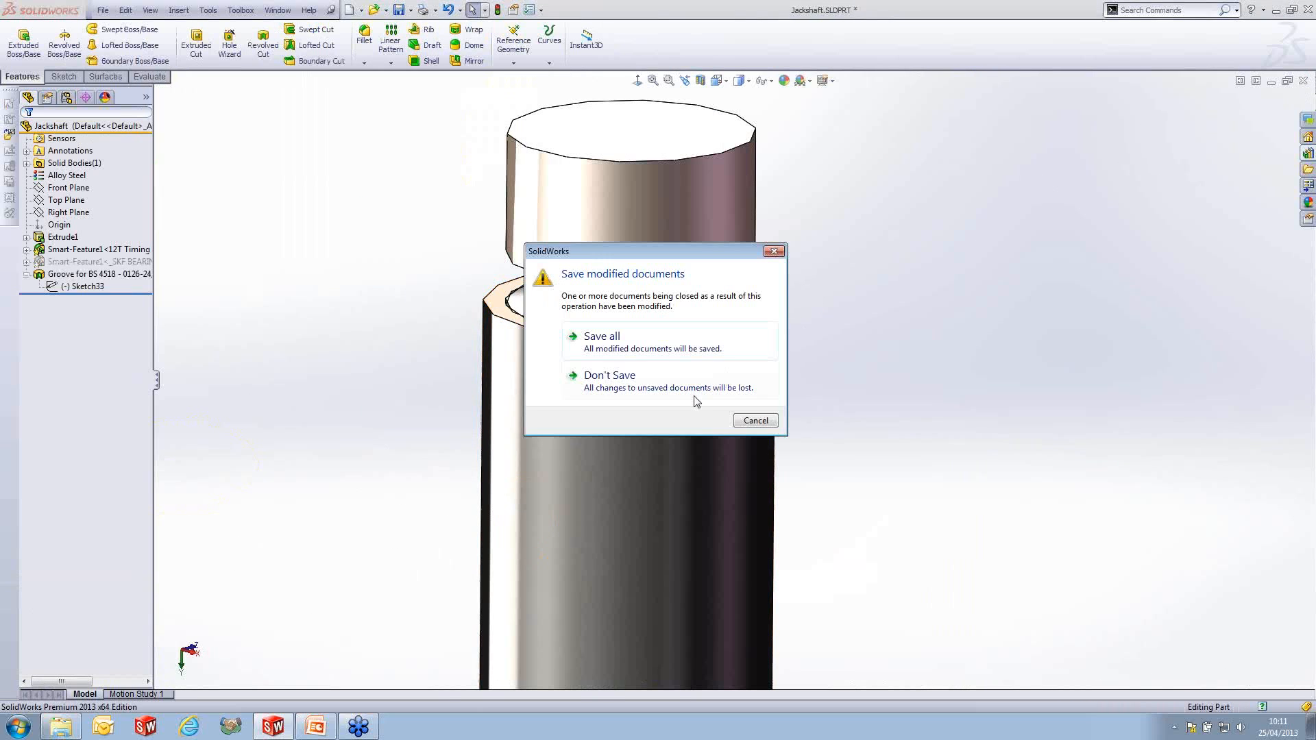
pyautogui.click(652, 356)
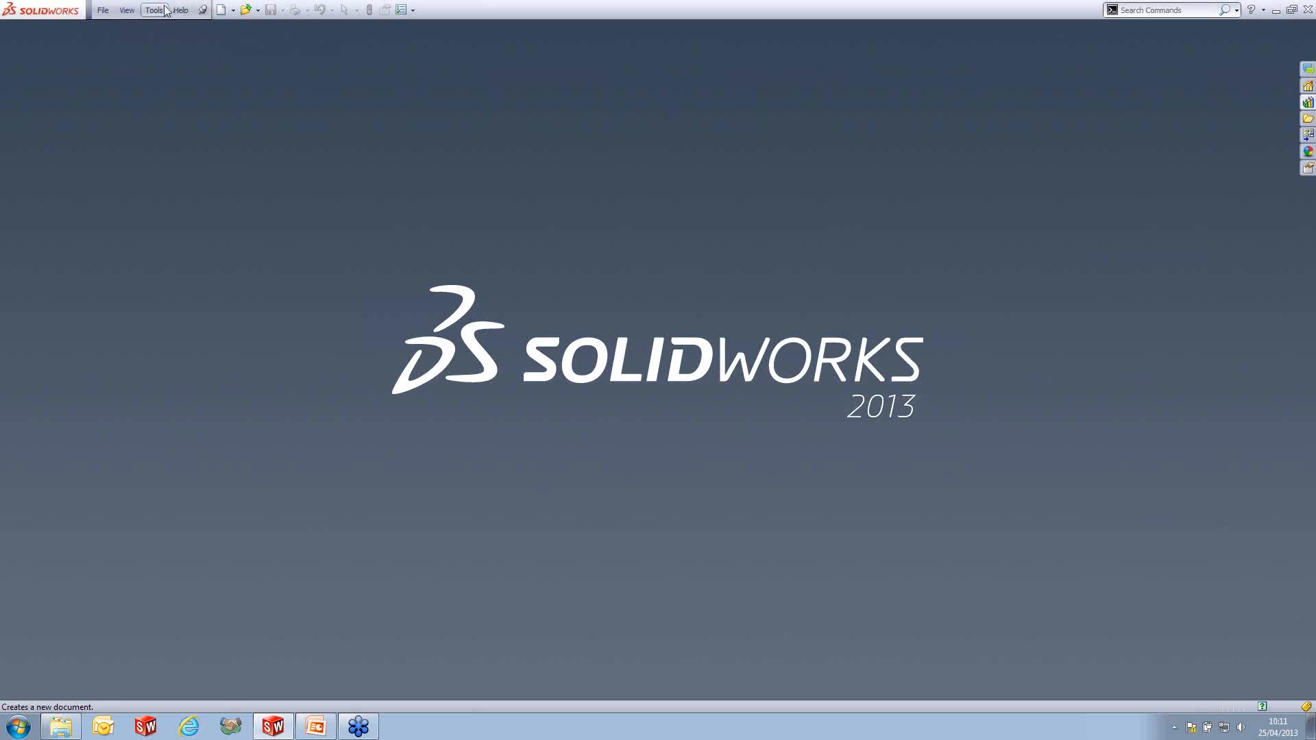
# - Create a new document from the Part template and start the Toolbox Cams tool in it
pyautogui.click(220, 11)
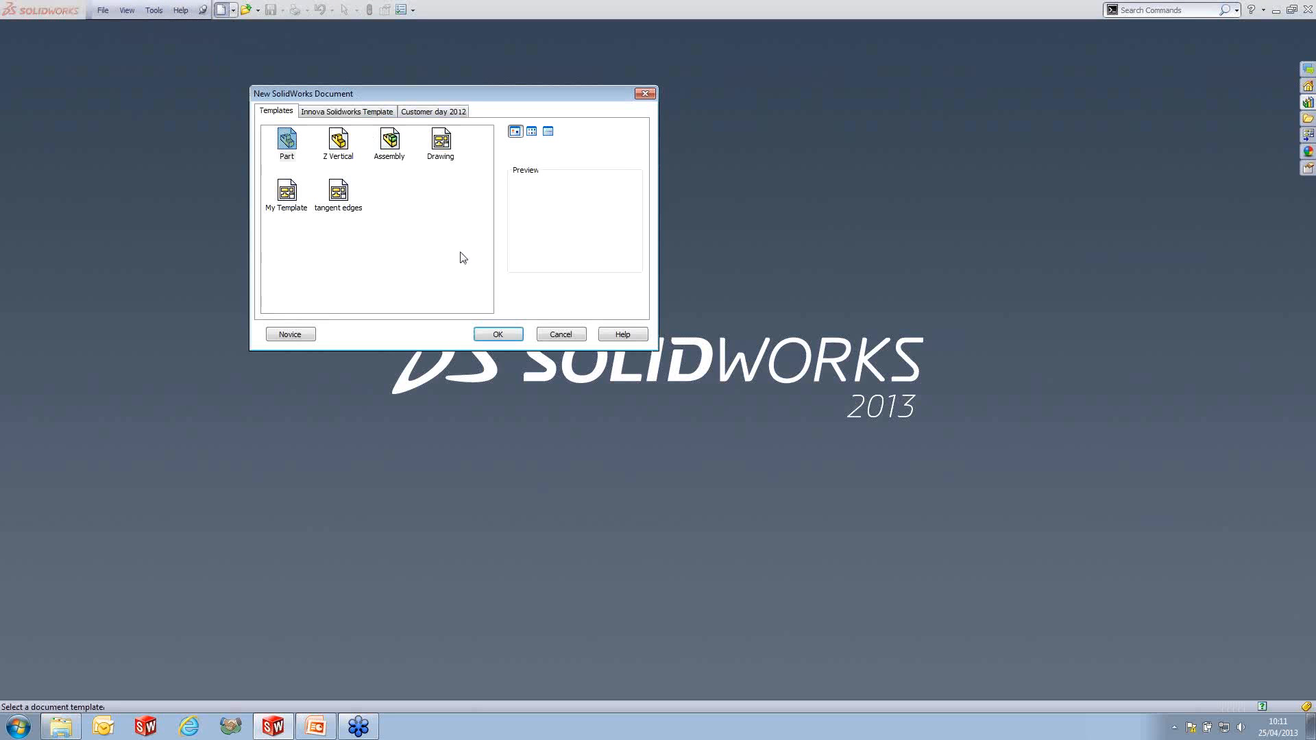
pyautogui.click(501, 334)
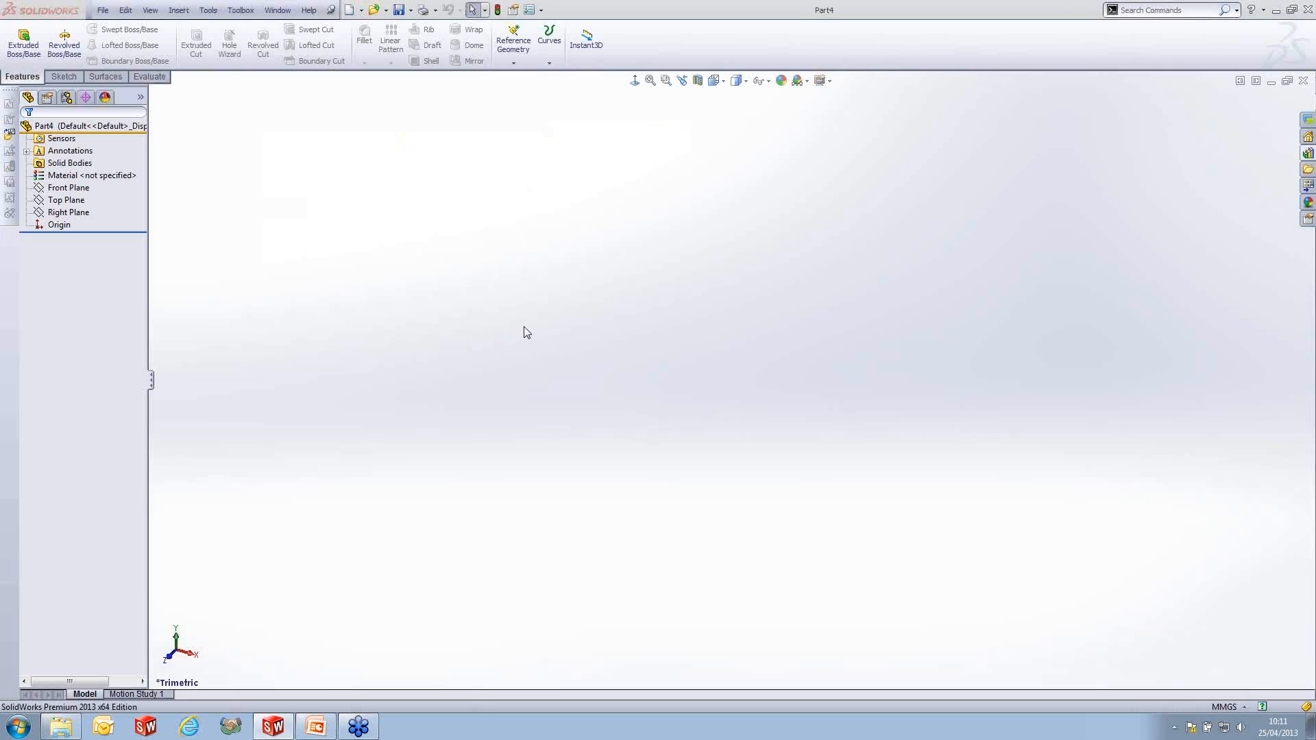
pyautogui.click(246, 15)
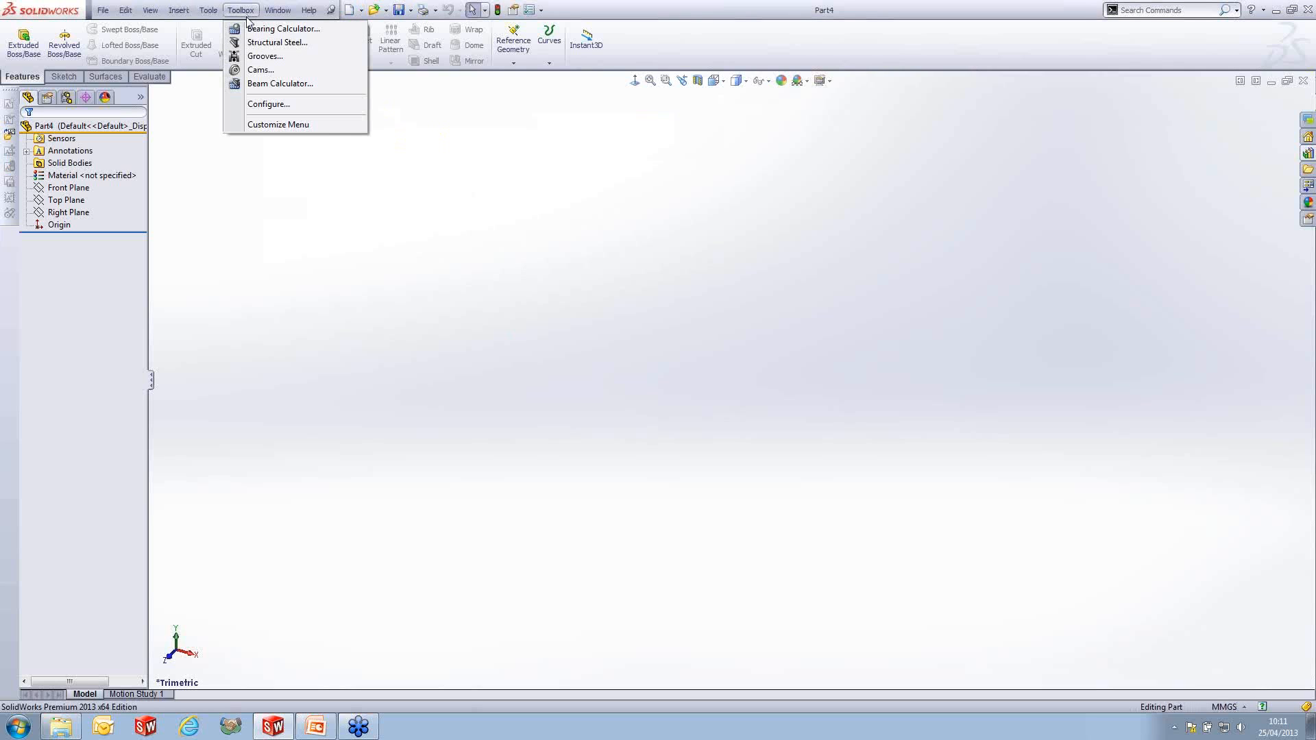
pyautogui.click(260, 70)
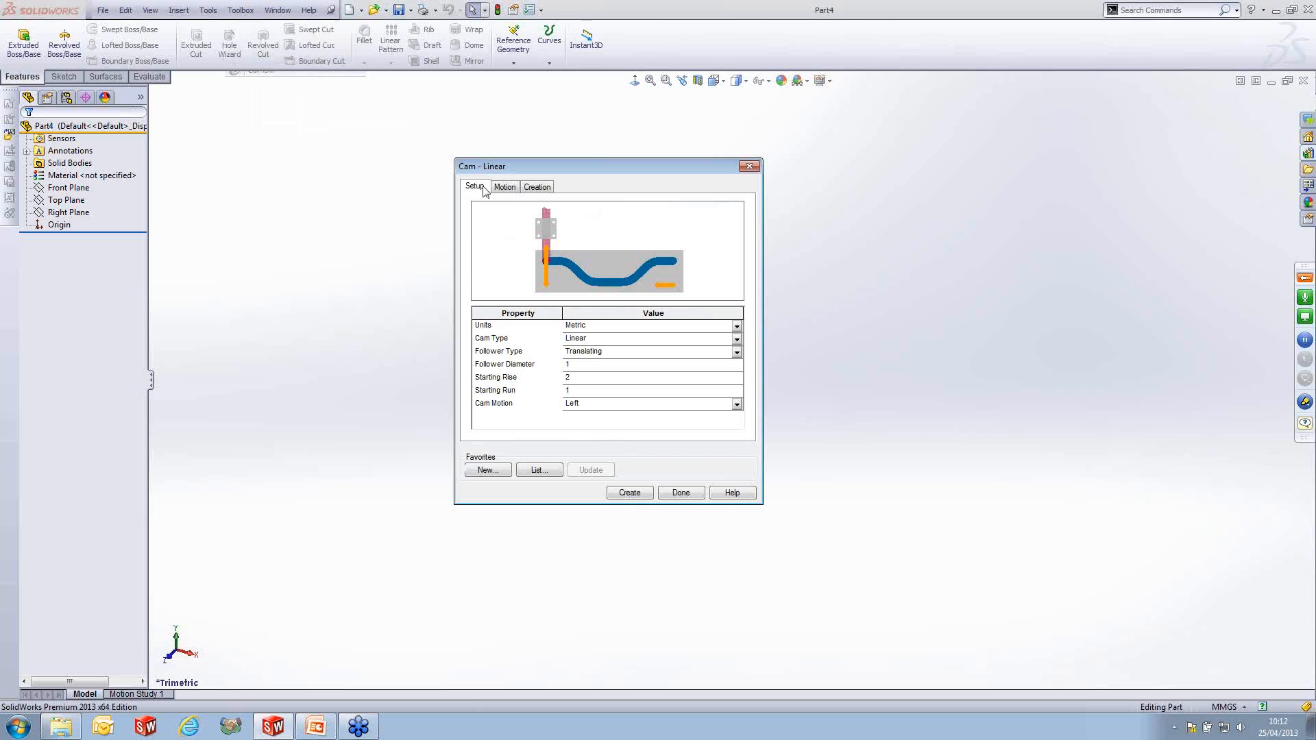
# - Set the cam type to Circular and keep the units Metric
pyautogui.click(584, 340)
pyautogui.click(582, 352)
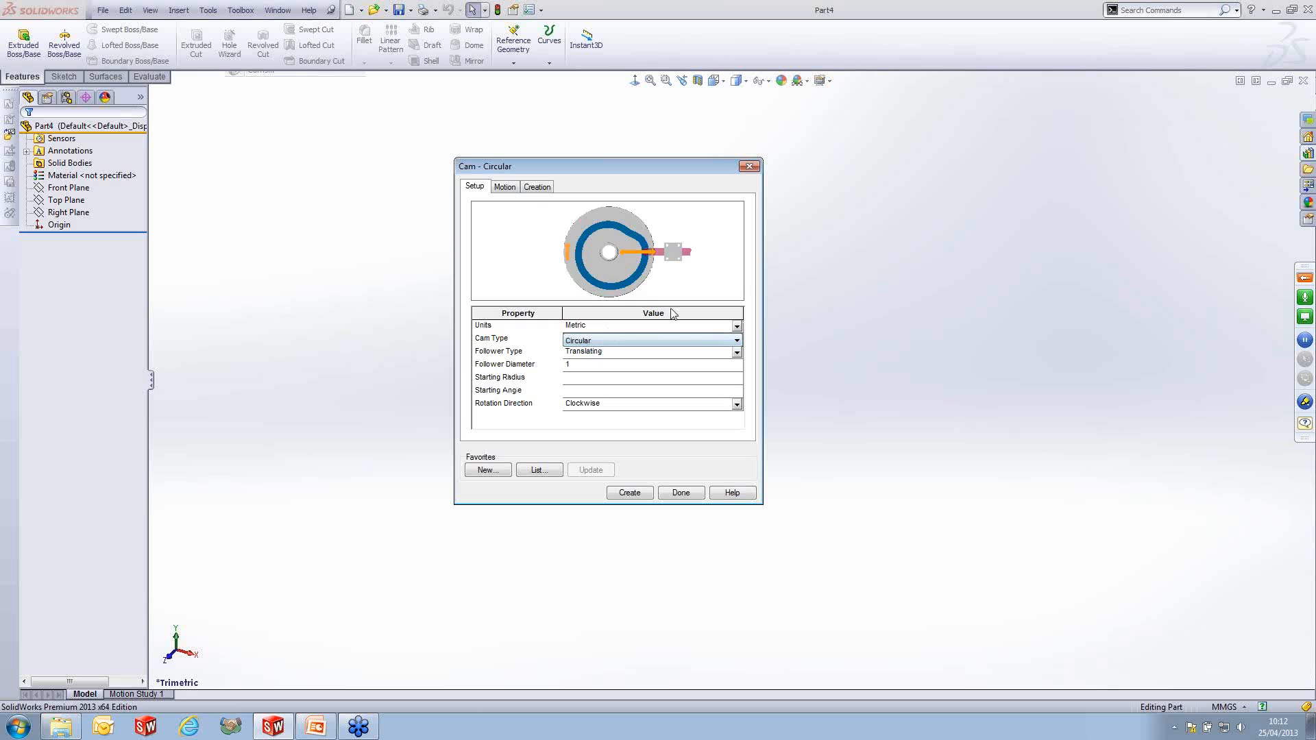
pyautogui.click(618, 327)
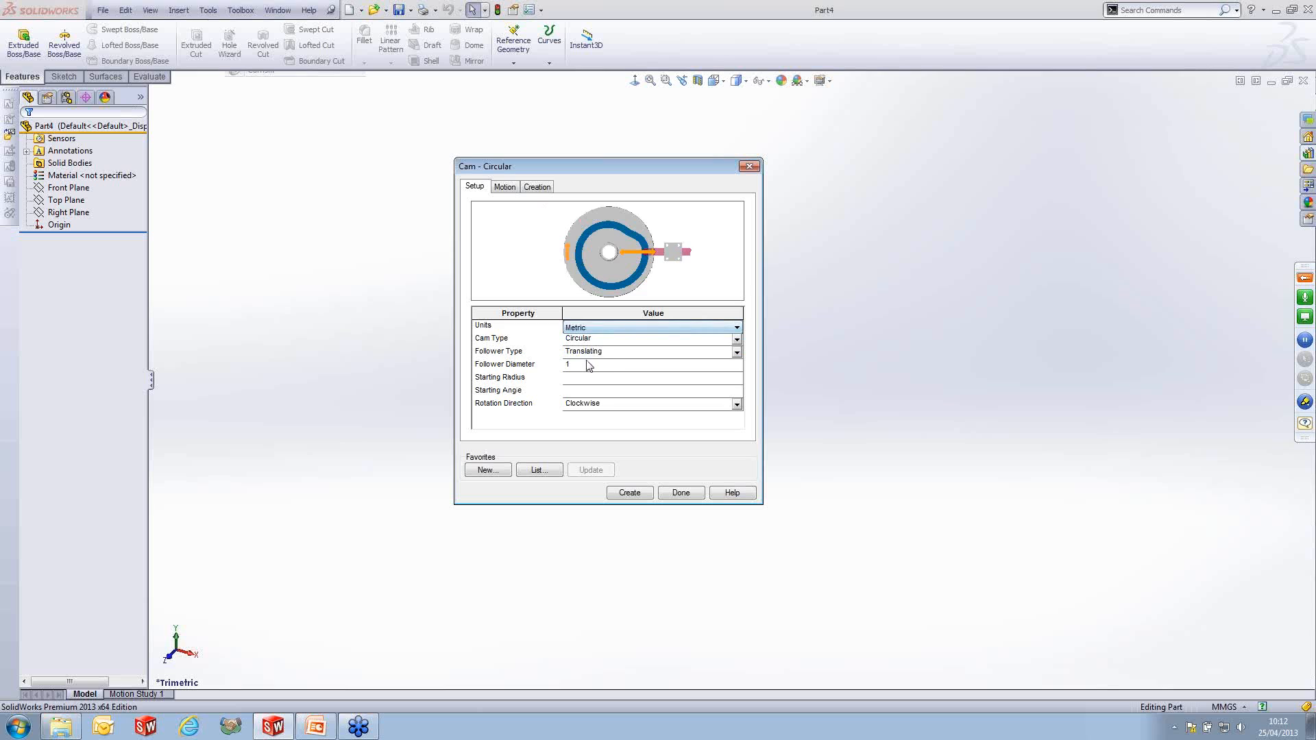
# - Preview the Offset Left, Offset Right and Swing Left follower types for the circular cam
pyautogui.click(619, 352)
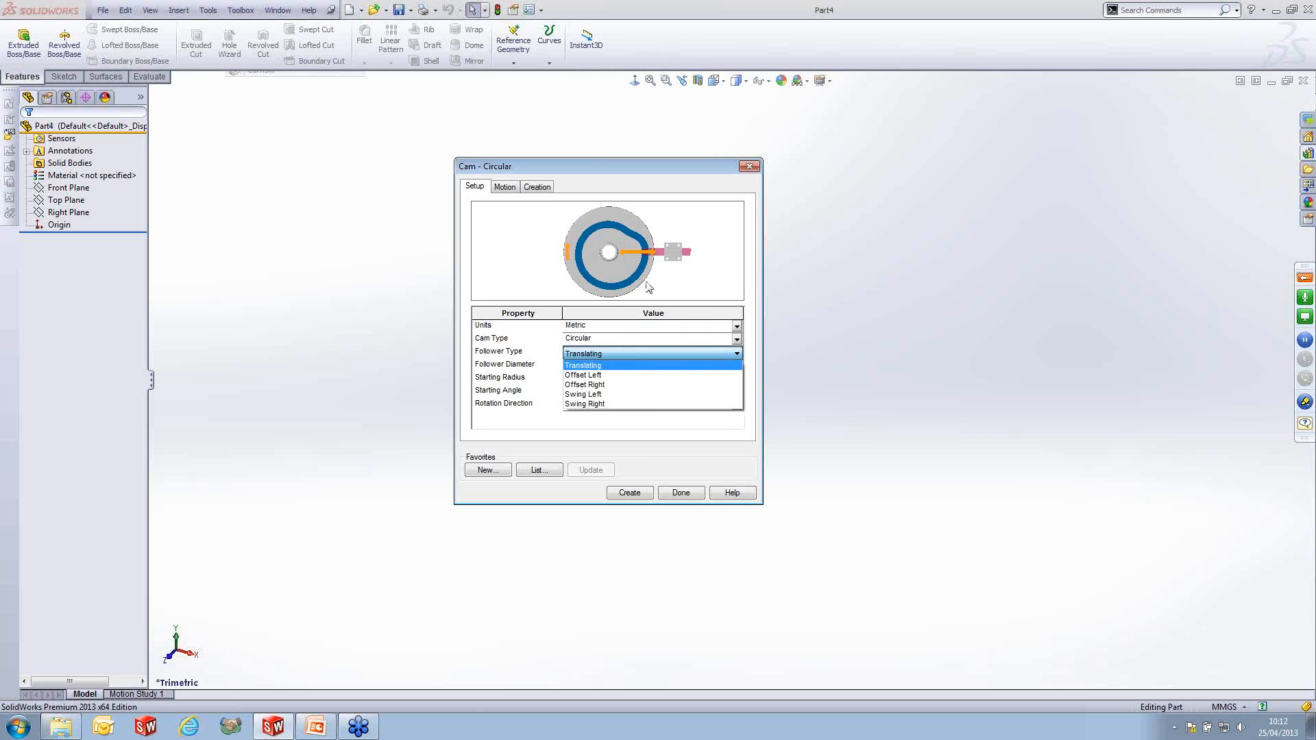
pyautogui.click(591, 377)
pyautogui.click(609, 355)
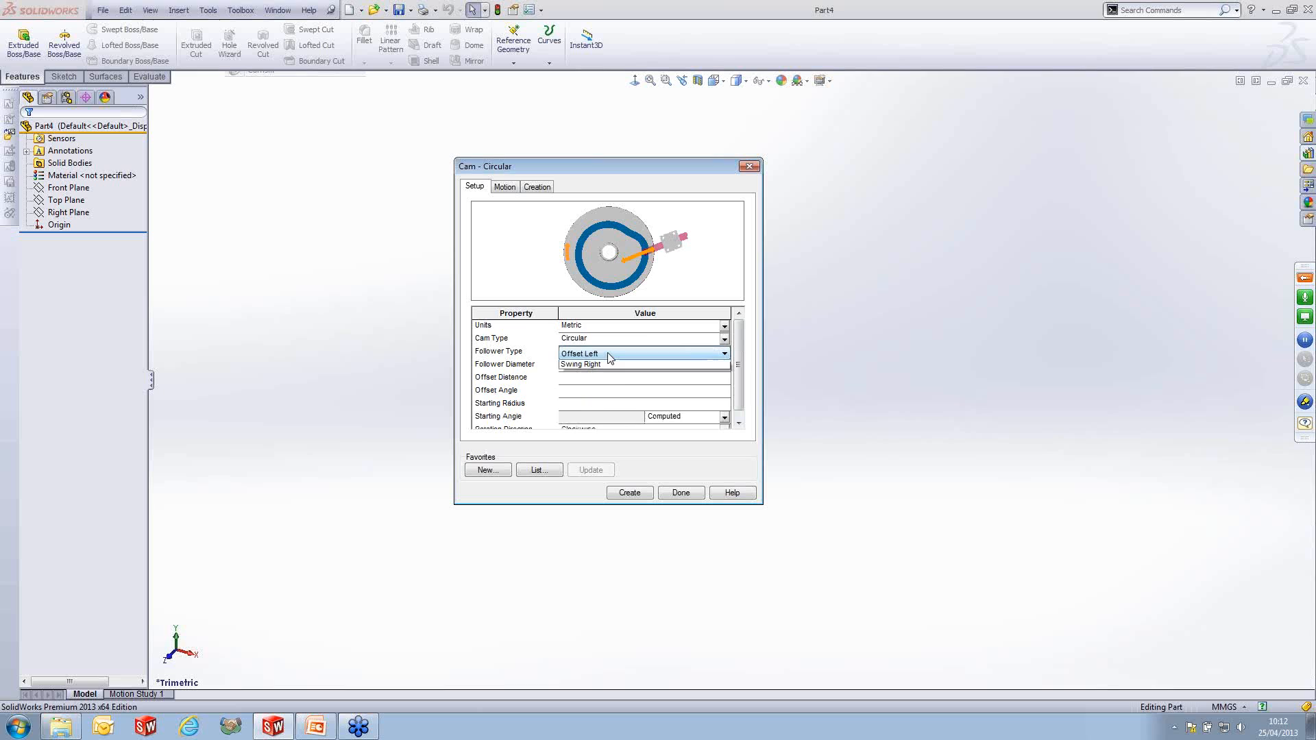
pyautogui.click(606, 391)
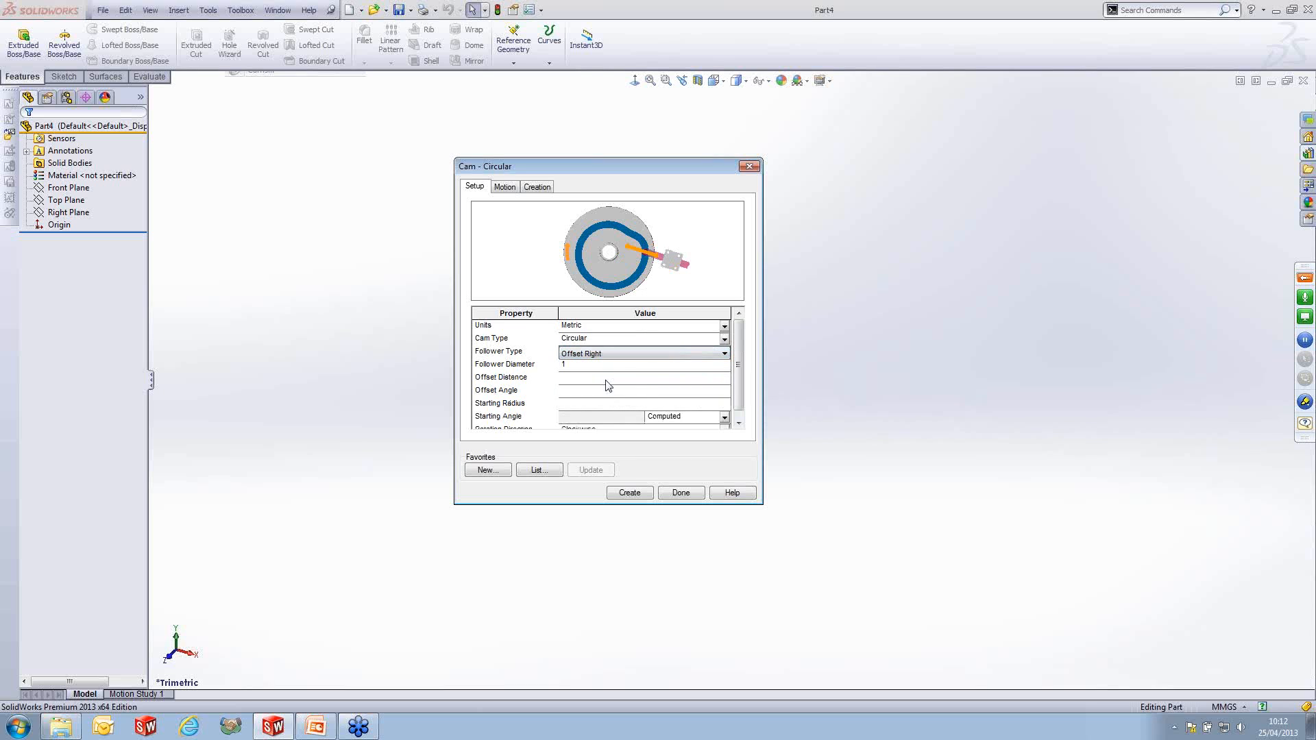
pyautogui.click(613, 355)
pyautogui.click(596, 403)
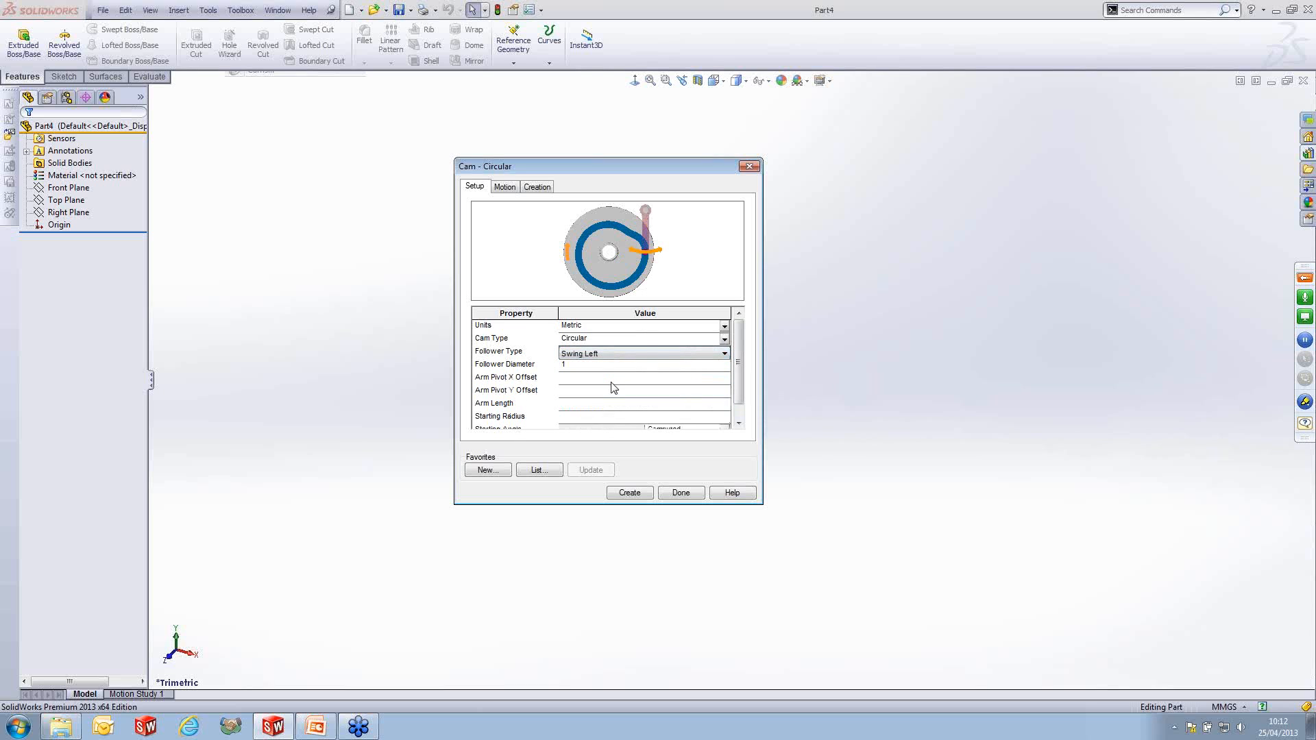
# - Set the follower type to Translating, with a starting radius of 3 and a starting angle of 0
pyautogui.click(650, 352)
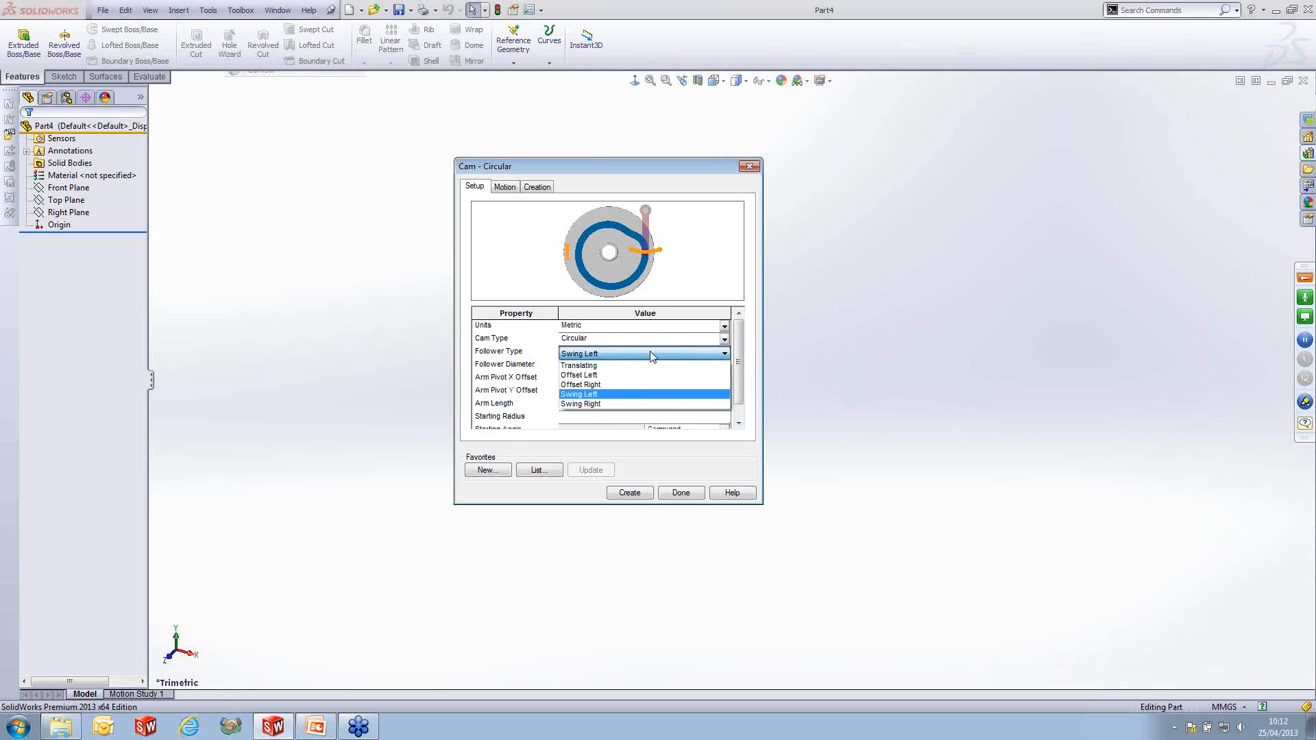
pyautogui.click(590, 366)
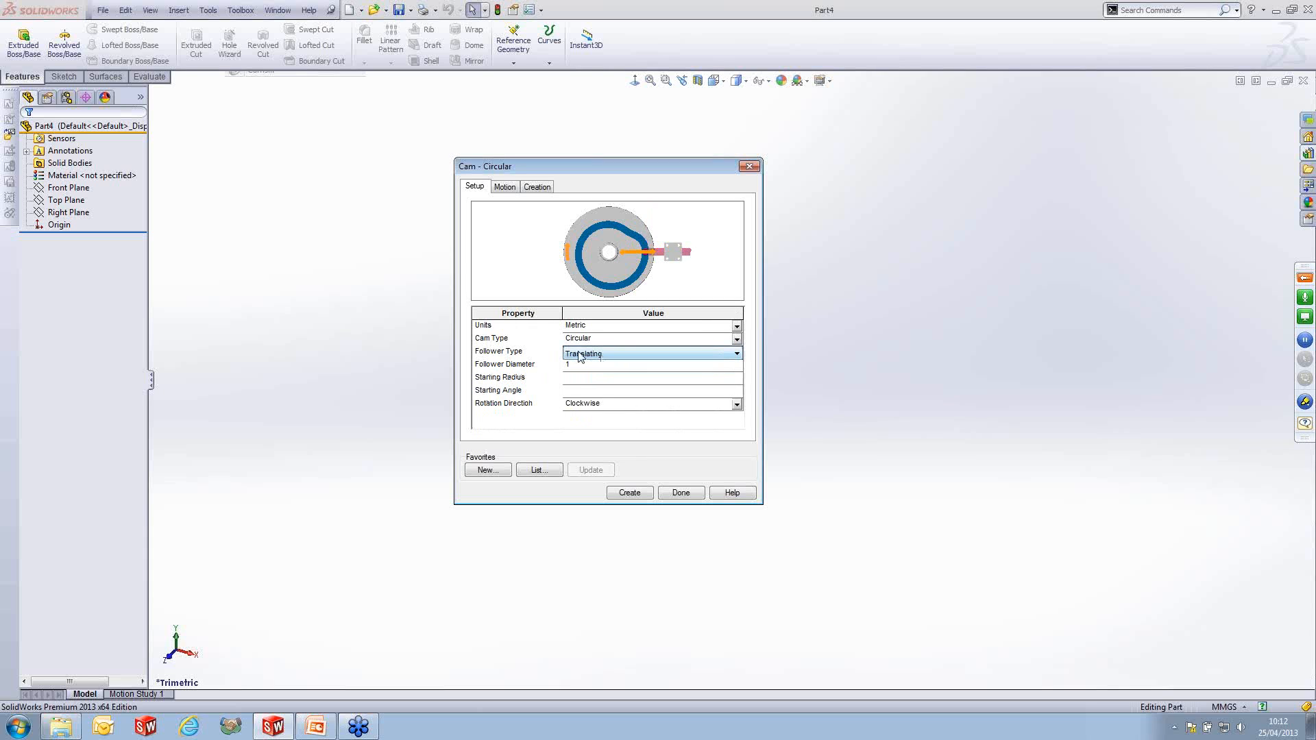
pyautogui.click(588, 366)
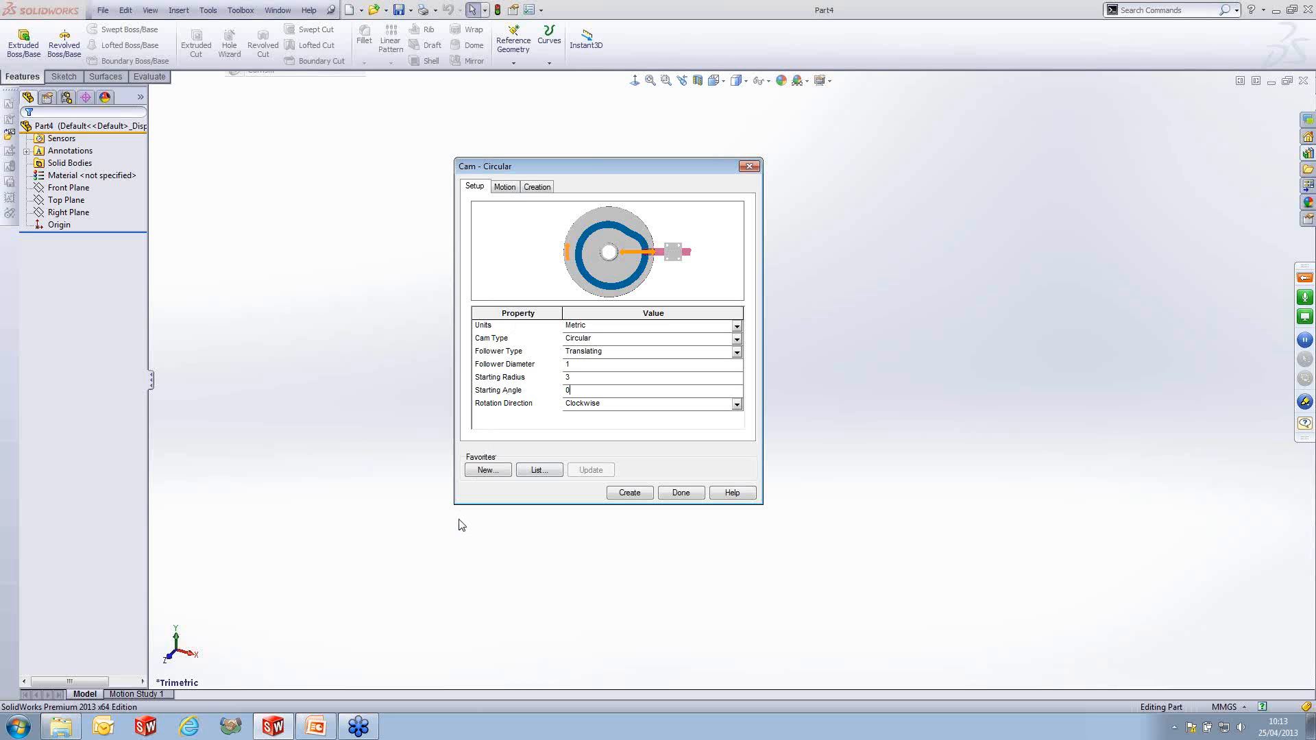
# - Switch to the PowerPoint slide show, examine the Types Of Cam slide, and return to SolidWorks
pyautogui.click(322, 728)
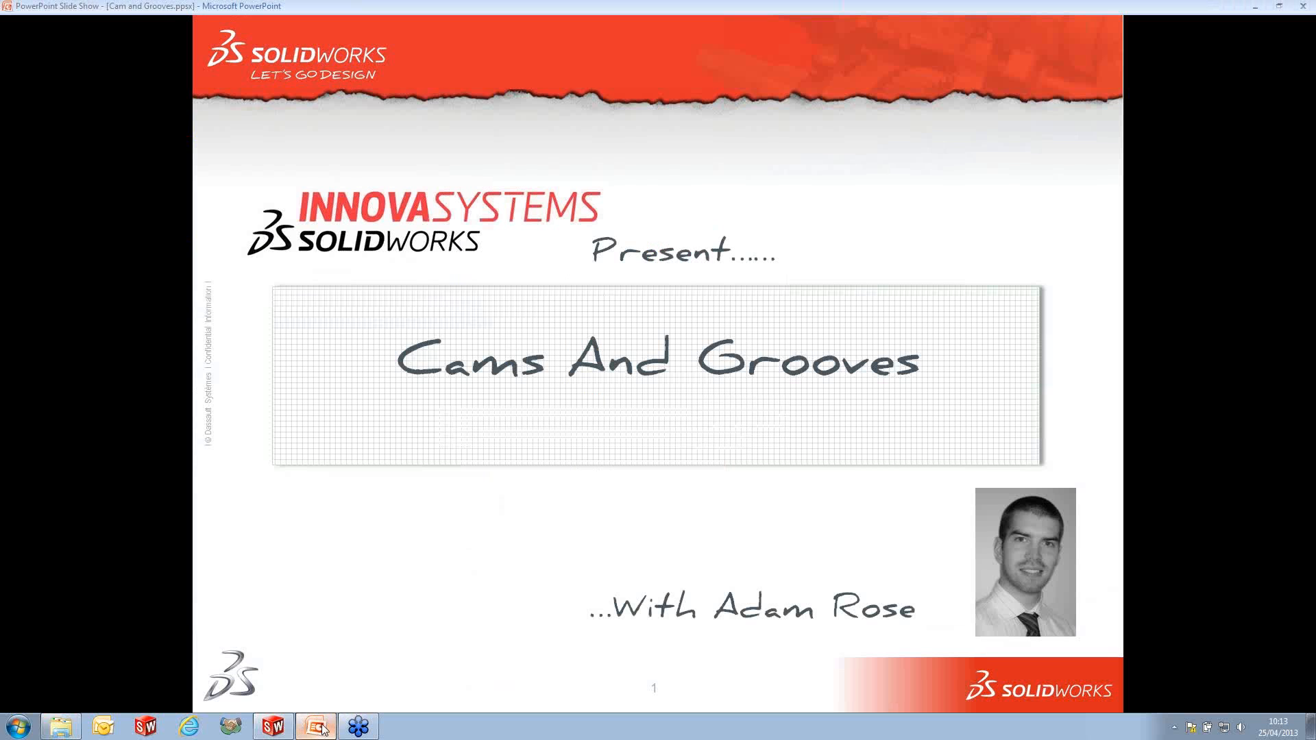
pyautogui.click(462, 384)
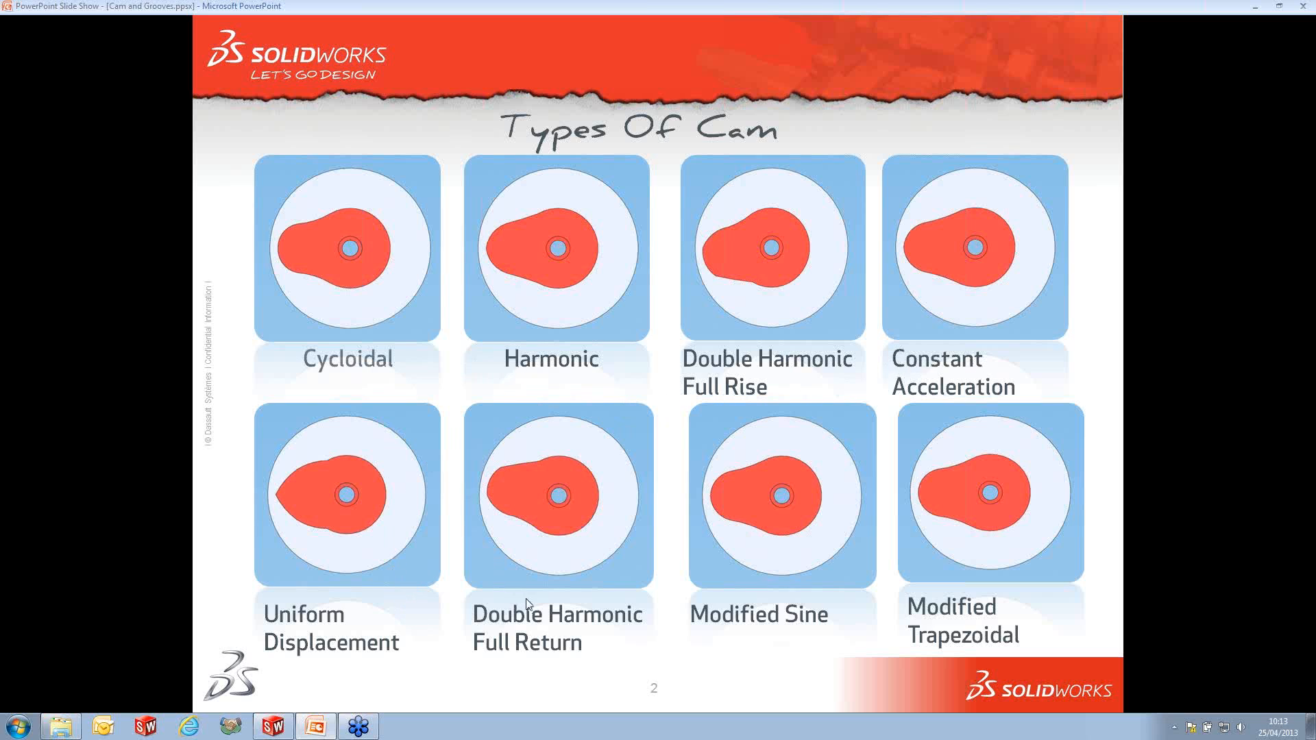
pyautogui.click(273, 727)
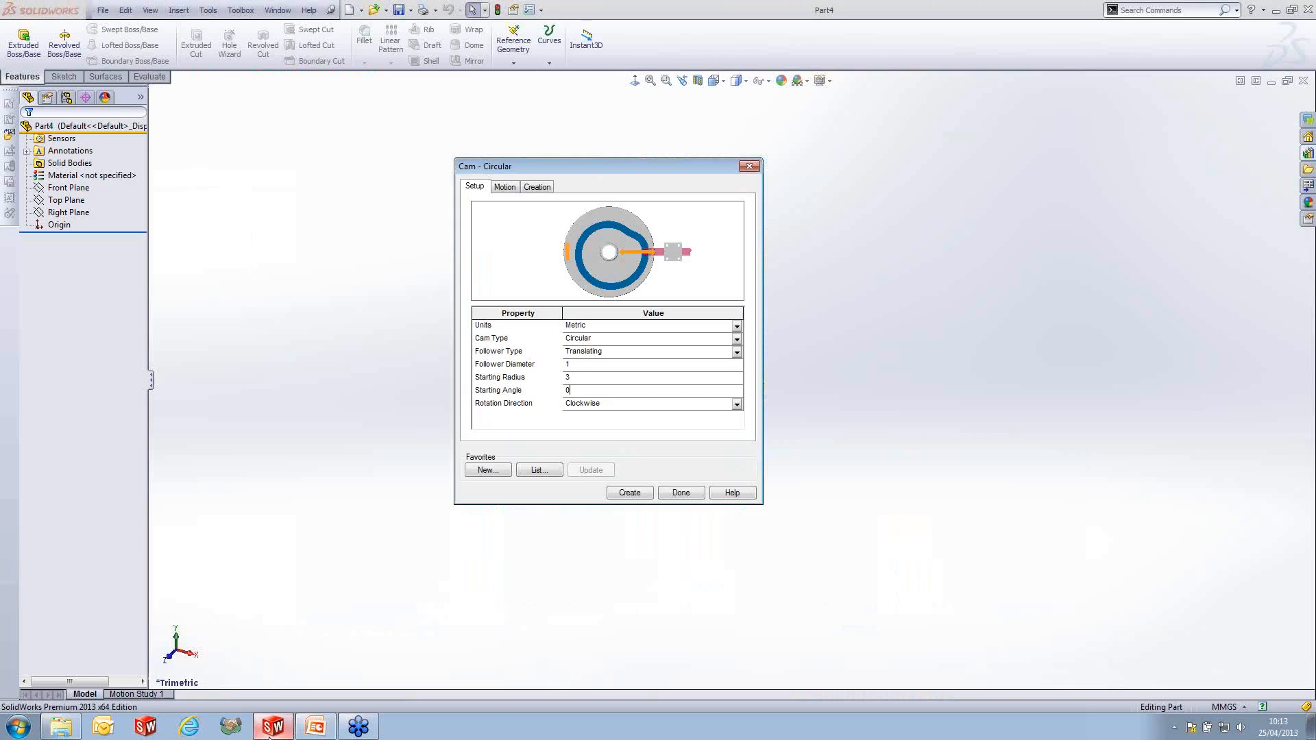
# - Start a new cam motion and compare the available motion types with the Types Of Cam slide in PowerPoint
pyautogui.click(506, 188)
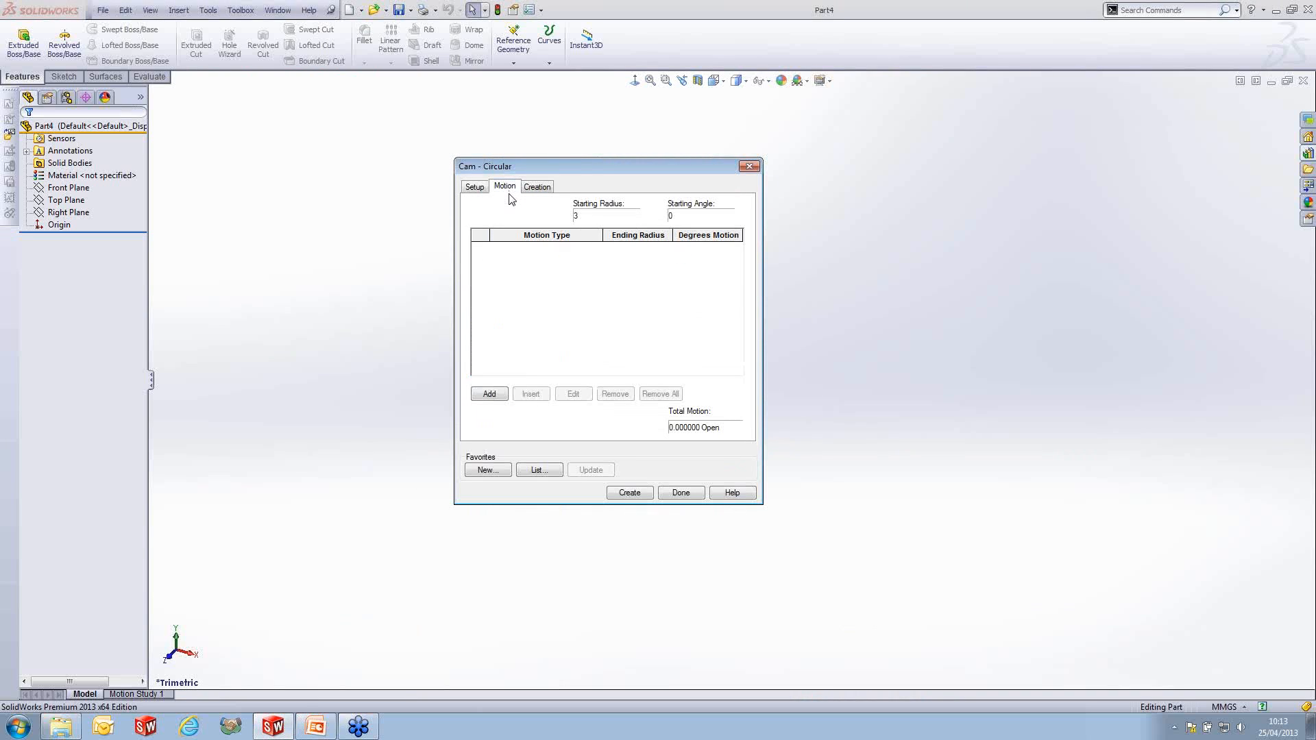
pyautogui.click(503, 393)
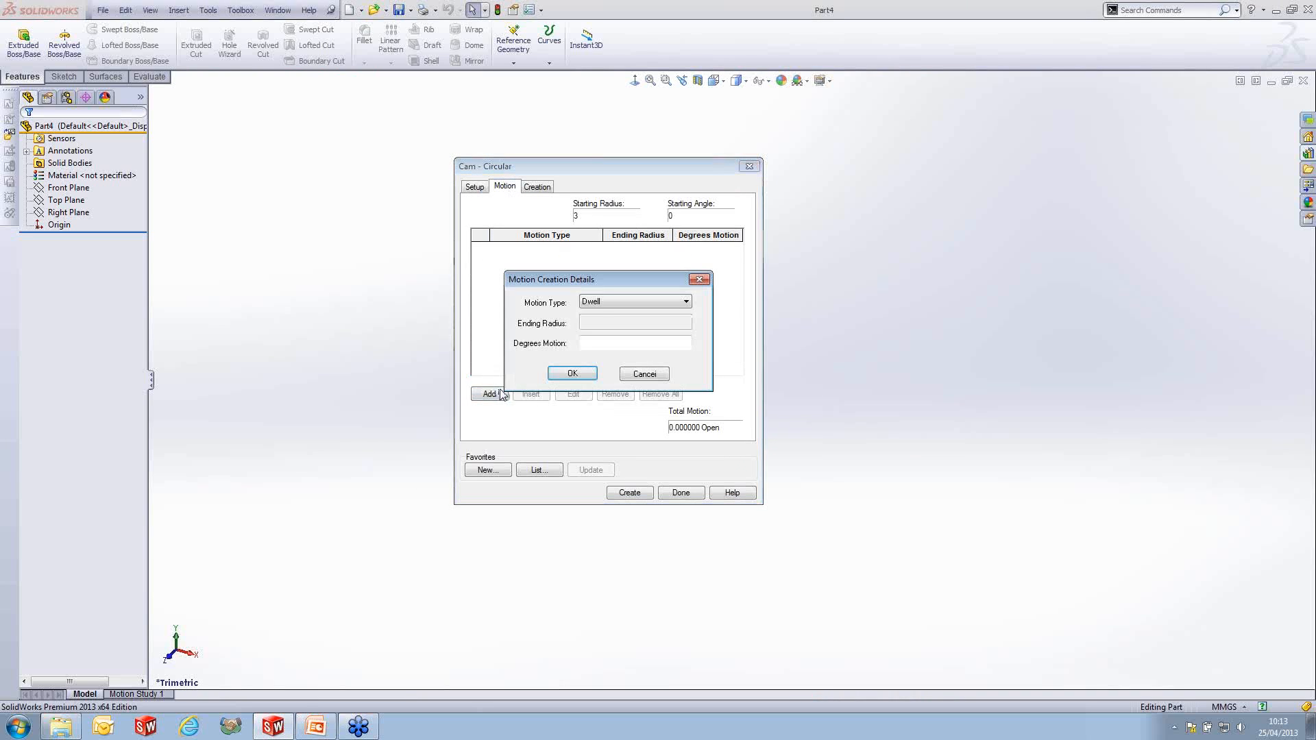
pyautogui.click(601, 304)
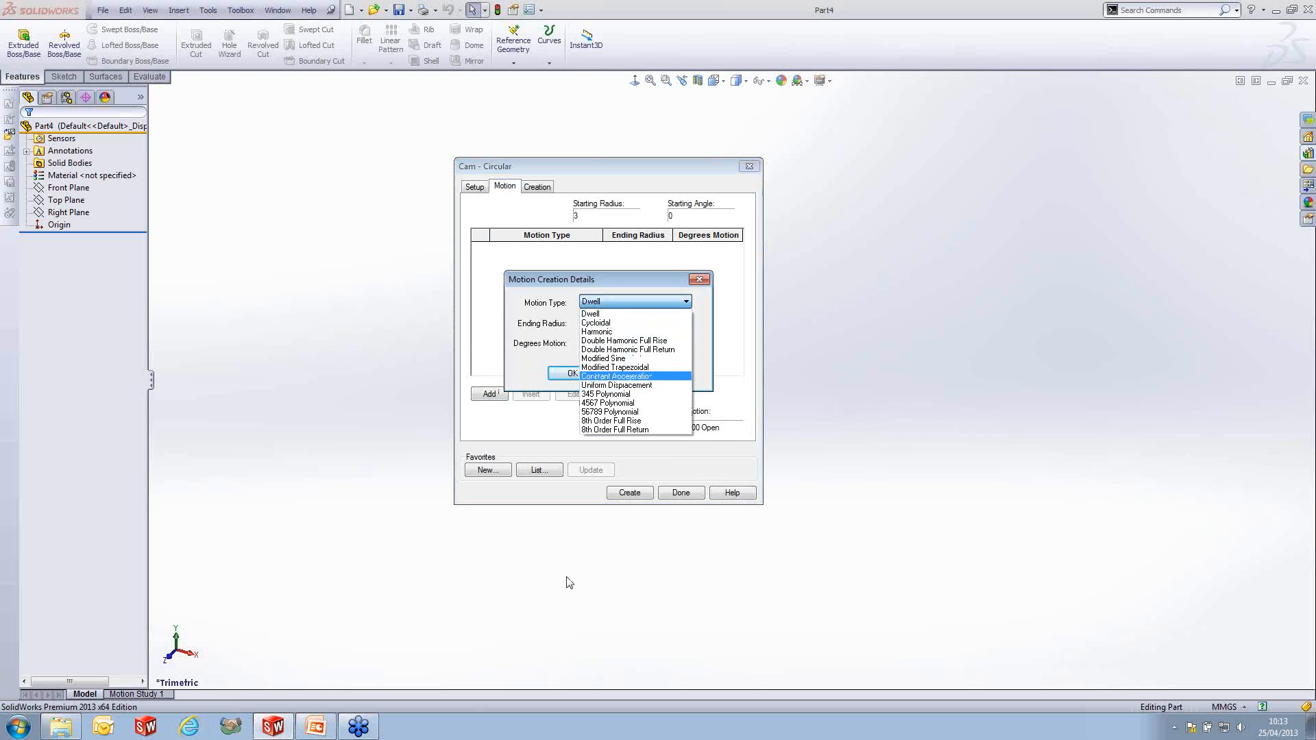
pyautogui.click(321, 727)
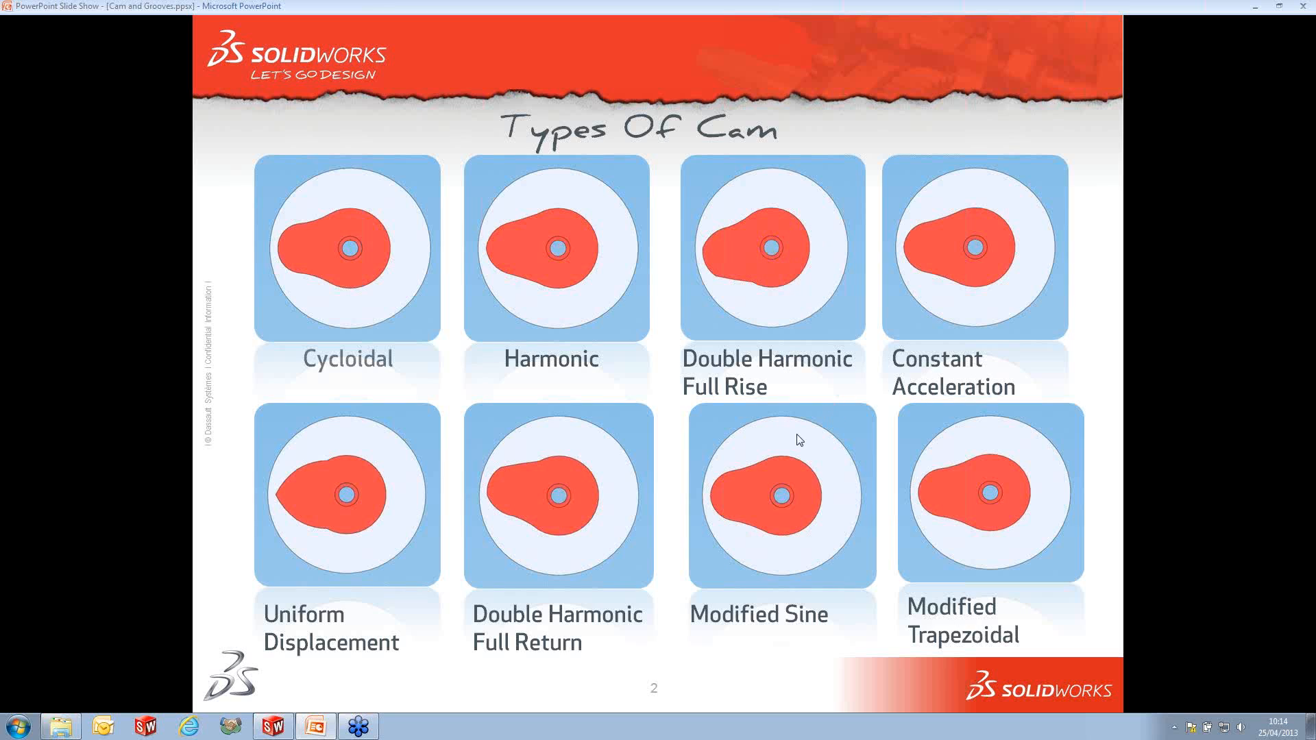
pyautogui.click(1255, 7)
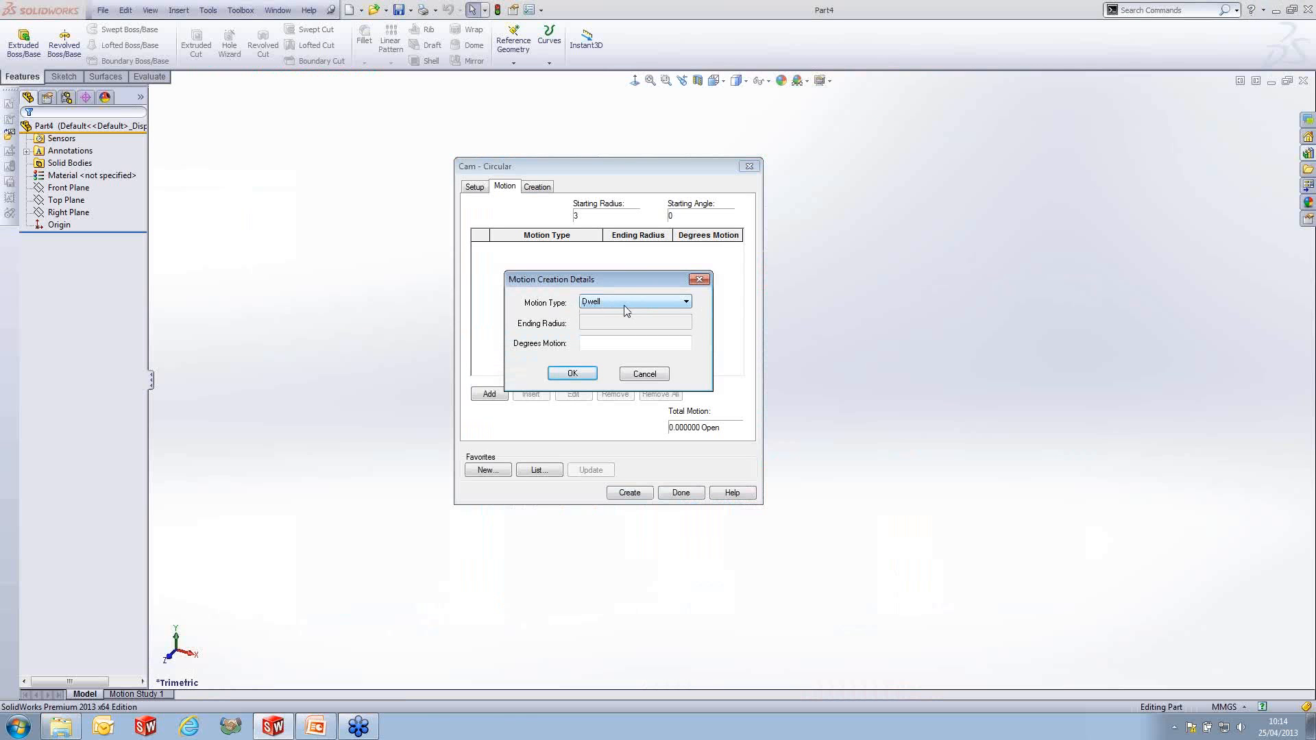
# - Switch to PowerPoint and examine the cam profile on the Cam Creation Dimensions slide
pyautogui.click(327, 732)
pyautogui.click(455, 336)
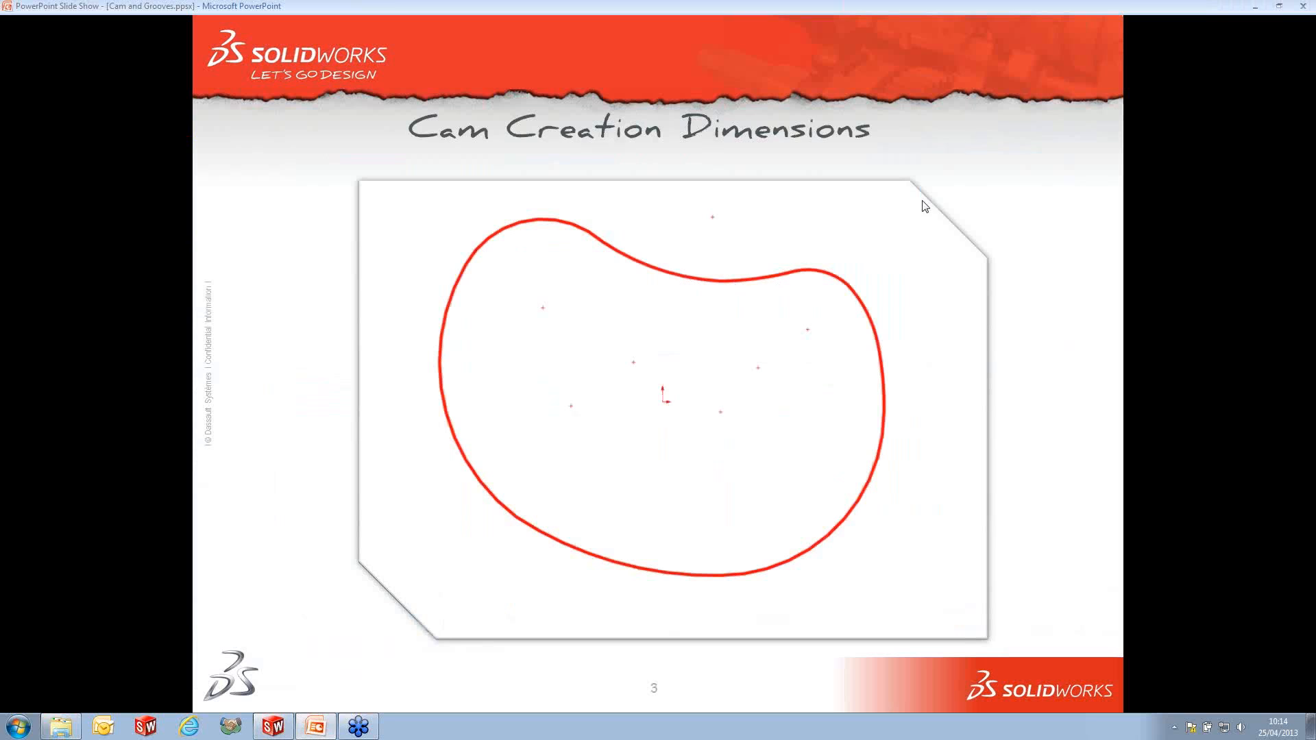
pyautogui.click(1253, 9)
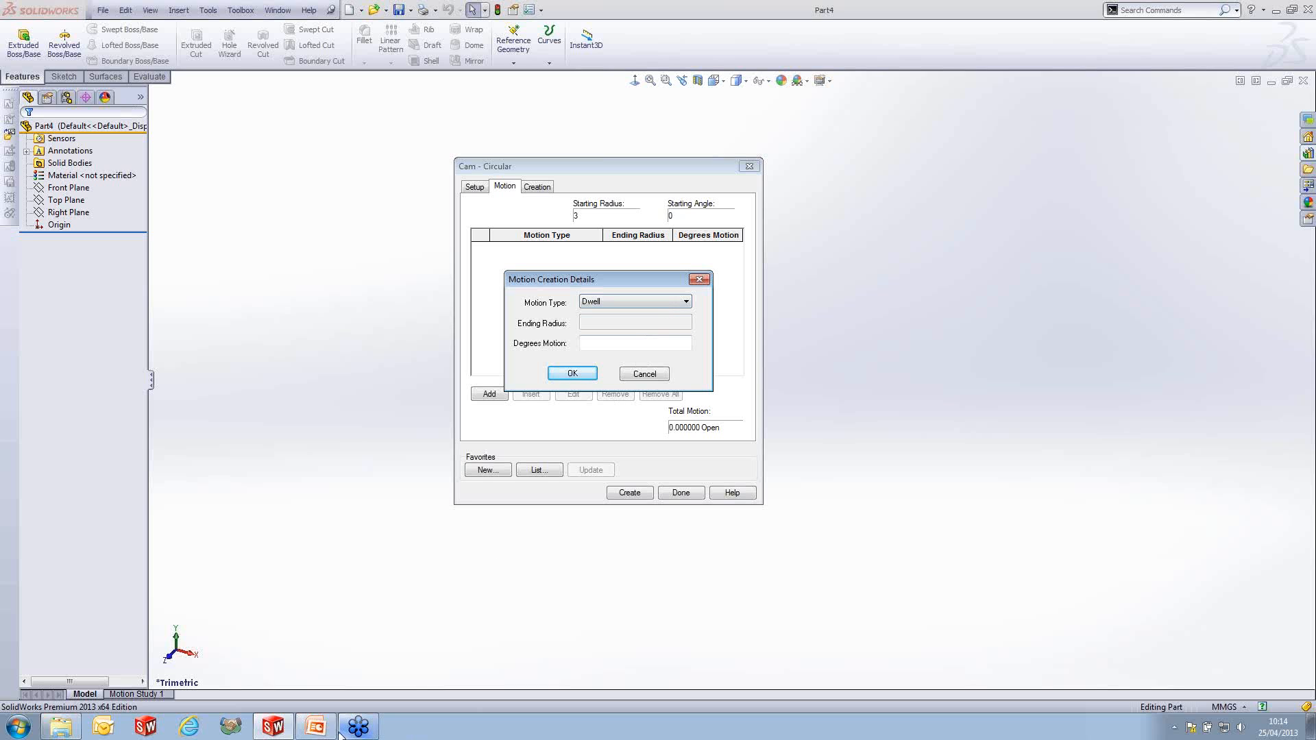
pyautogui.moveTo(340, 736)
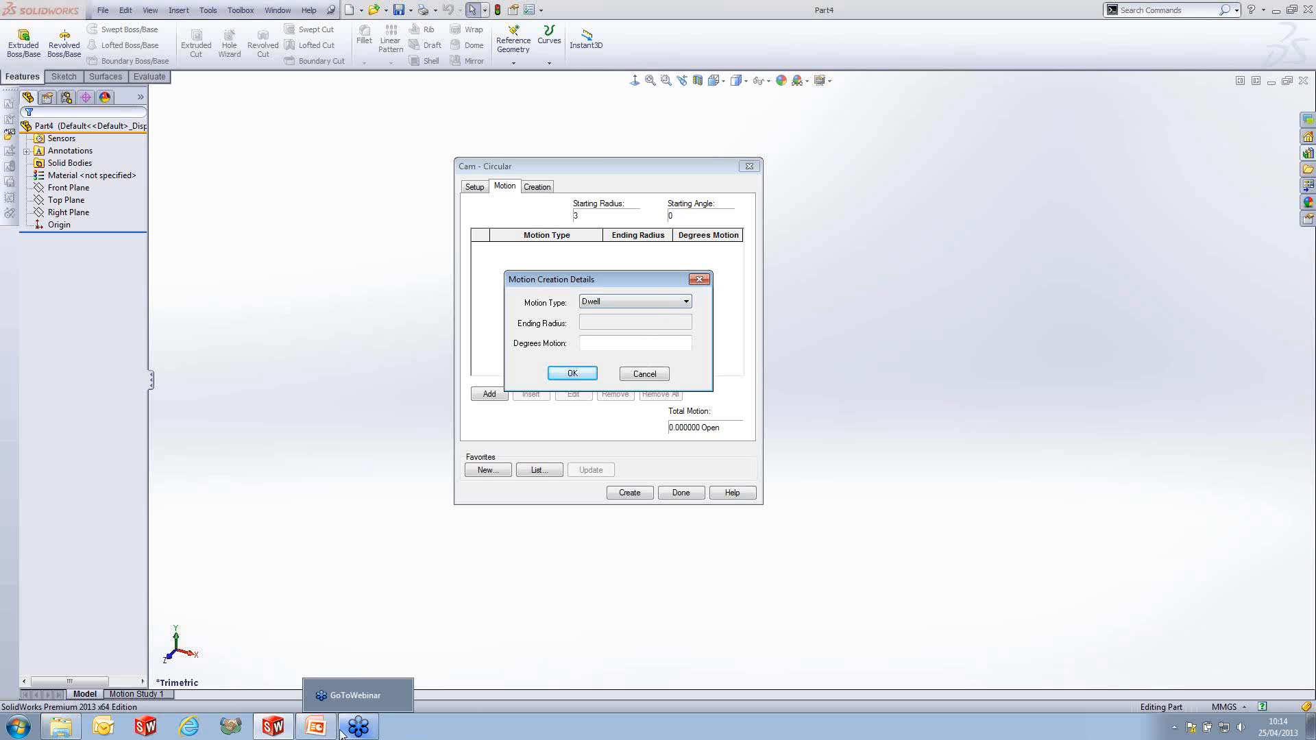
pyautogui.click(315, 727)
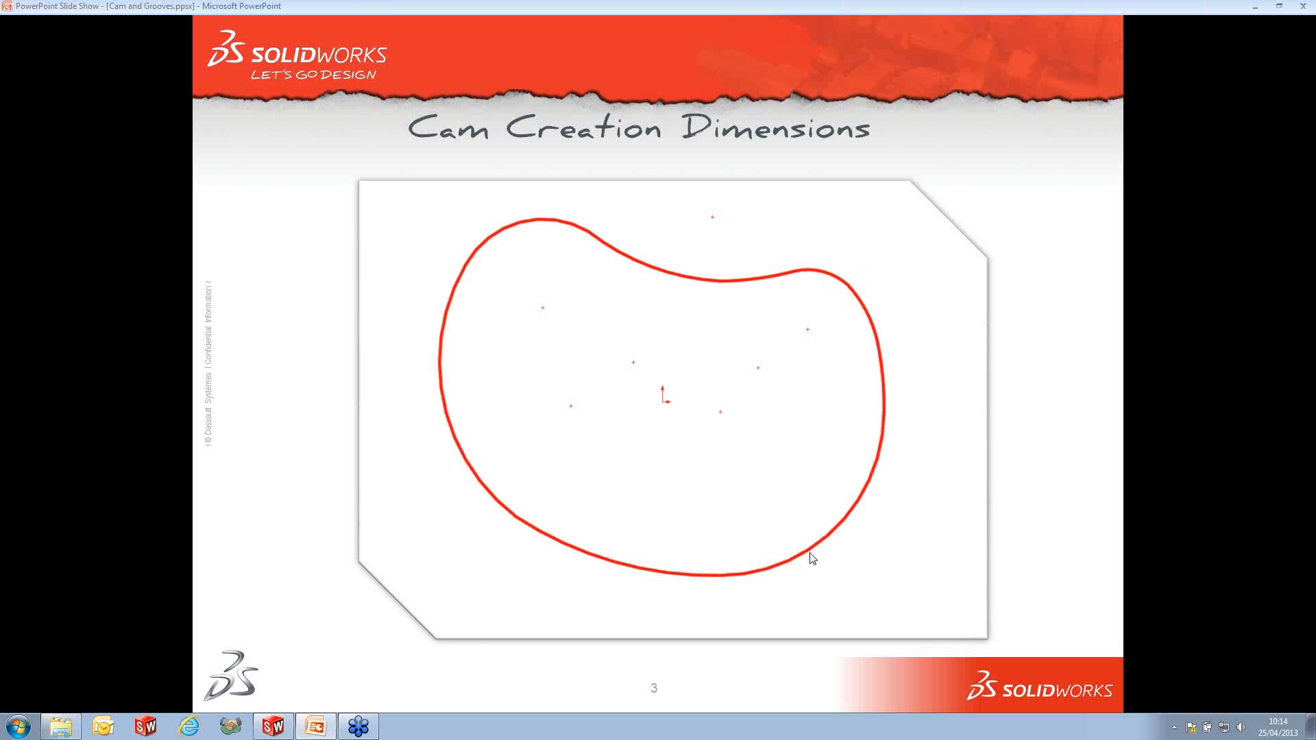
# - Return to SolidWorks and add a Dwell motion of 90 degrees to the cam
pyautogui.hotkey('alt', 'Tab')
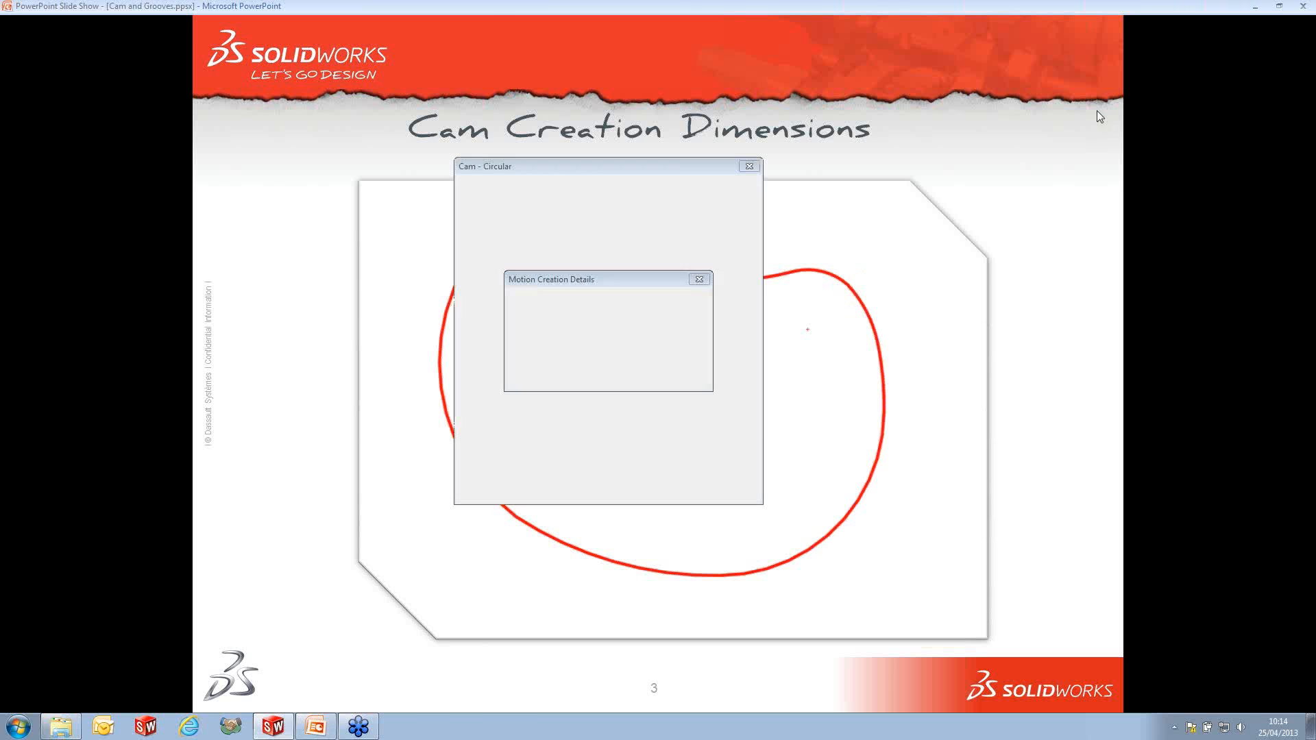
pyautogui.click(628, 342)
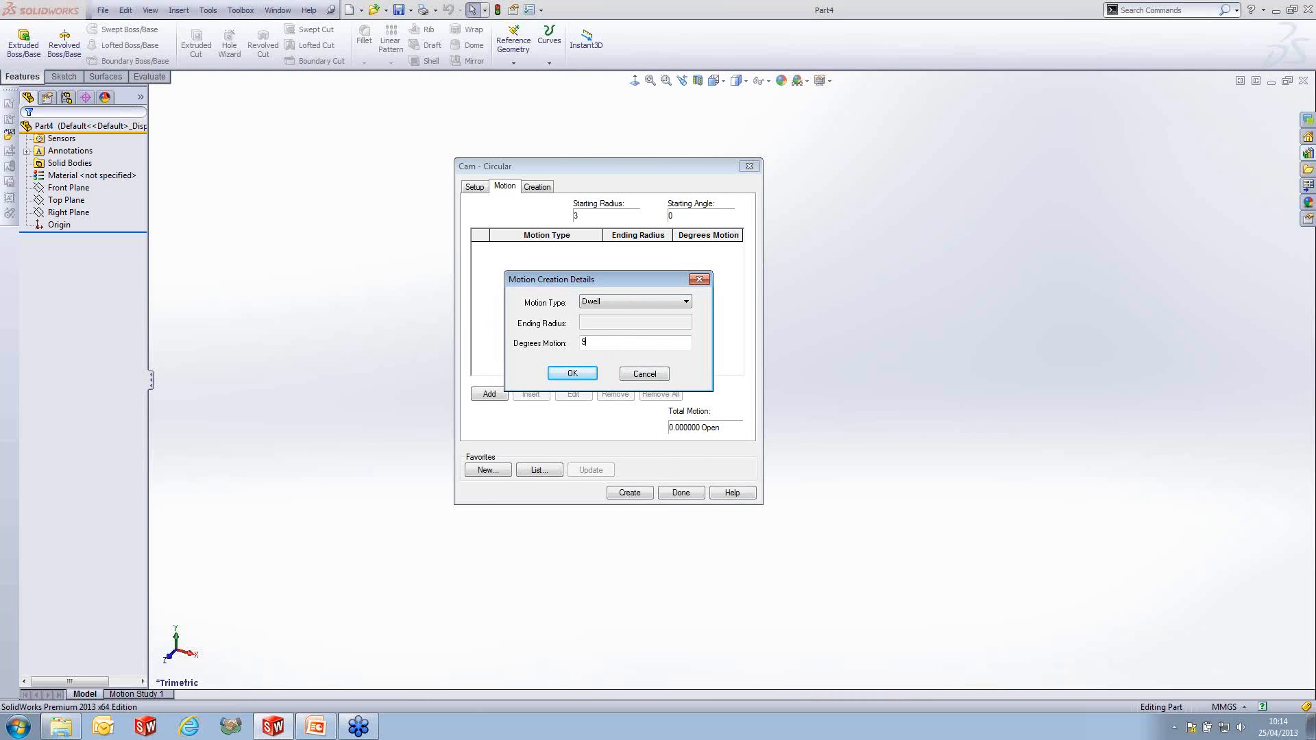
pyautogui.click(576, 372)
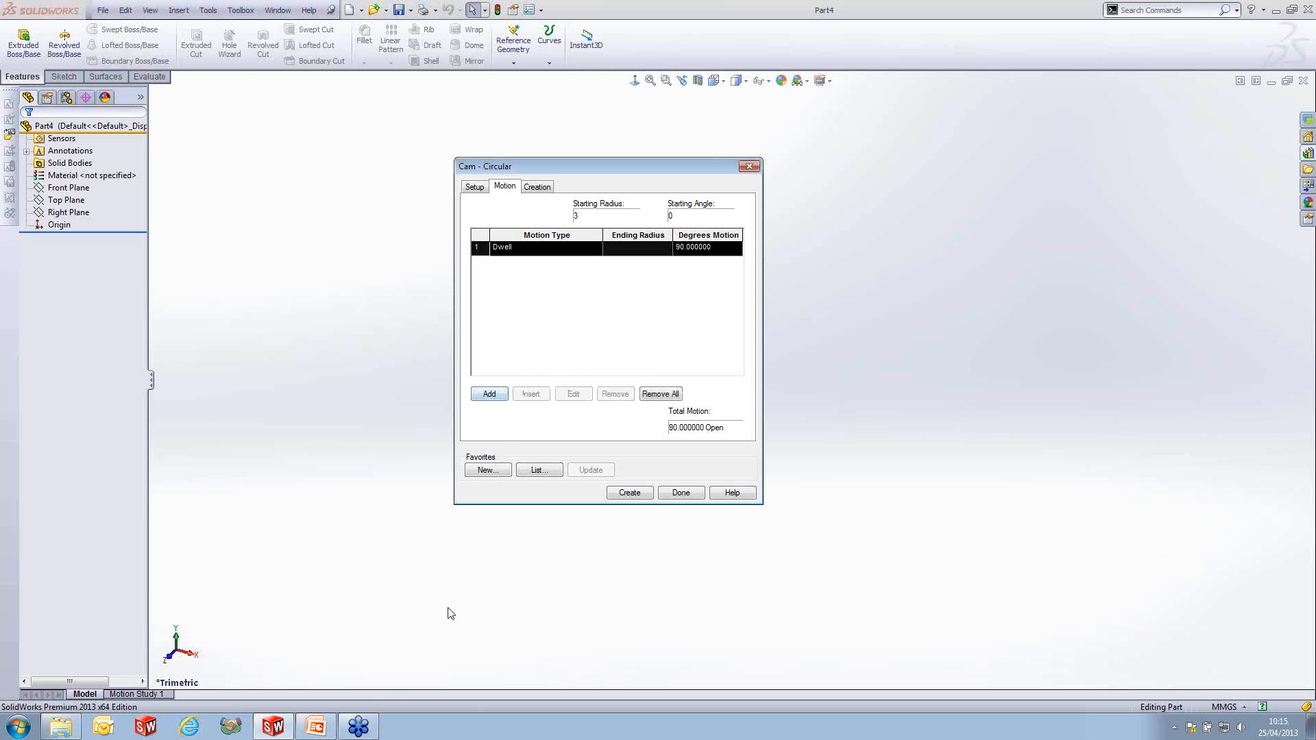
# - Consult the Cam Creation Dimensions slide and add a Constant Acceleration motion with ending radius 10 over 120 degrees
pyautogui.click(500, 397)
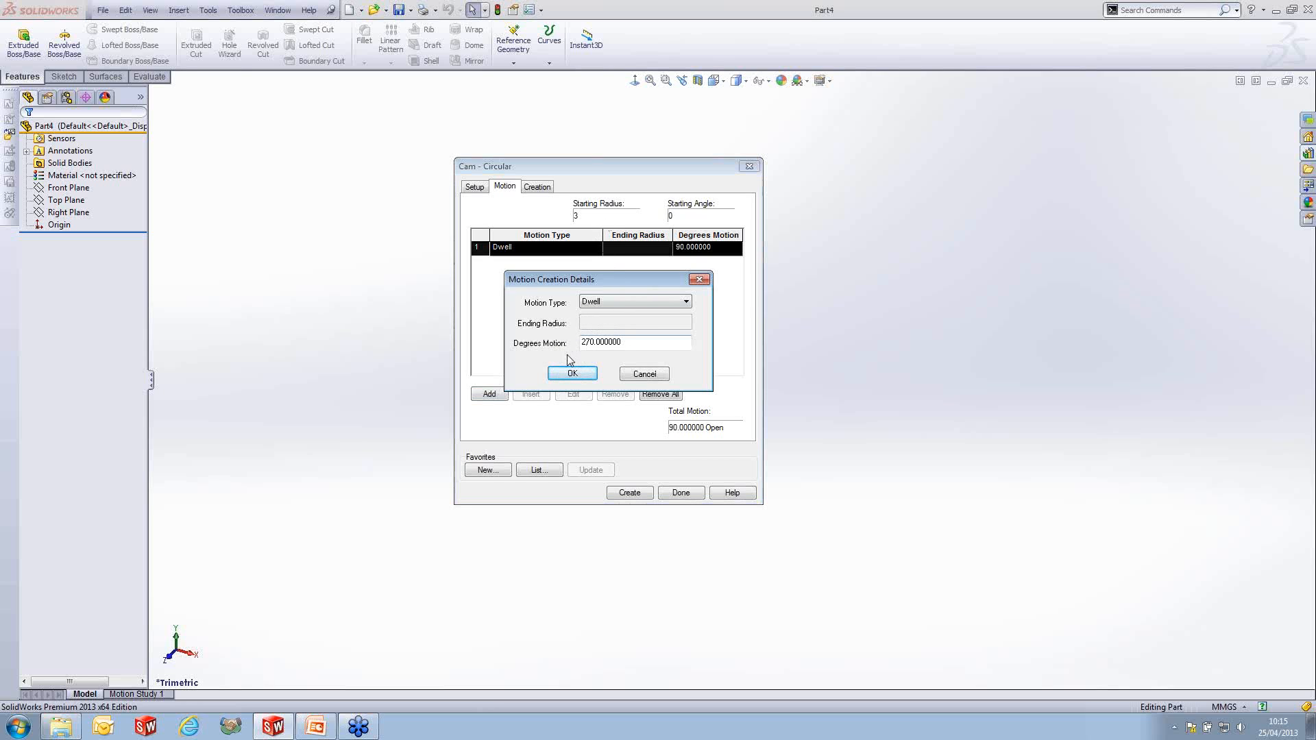
pyautogui.moveTo(644, 342); pyautogui.dragTo(580, 342)
pyautogui.click(327, 731)
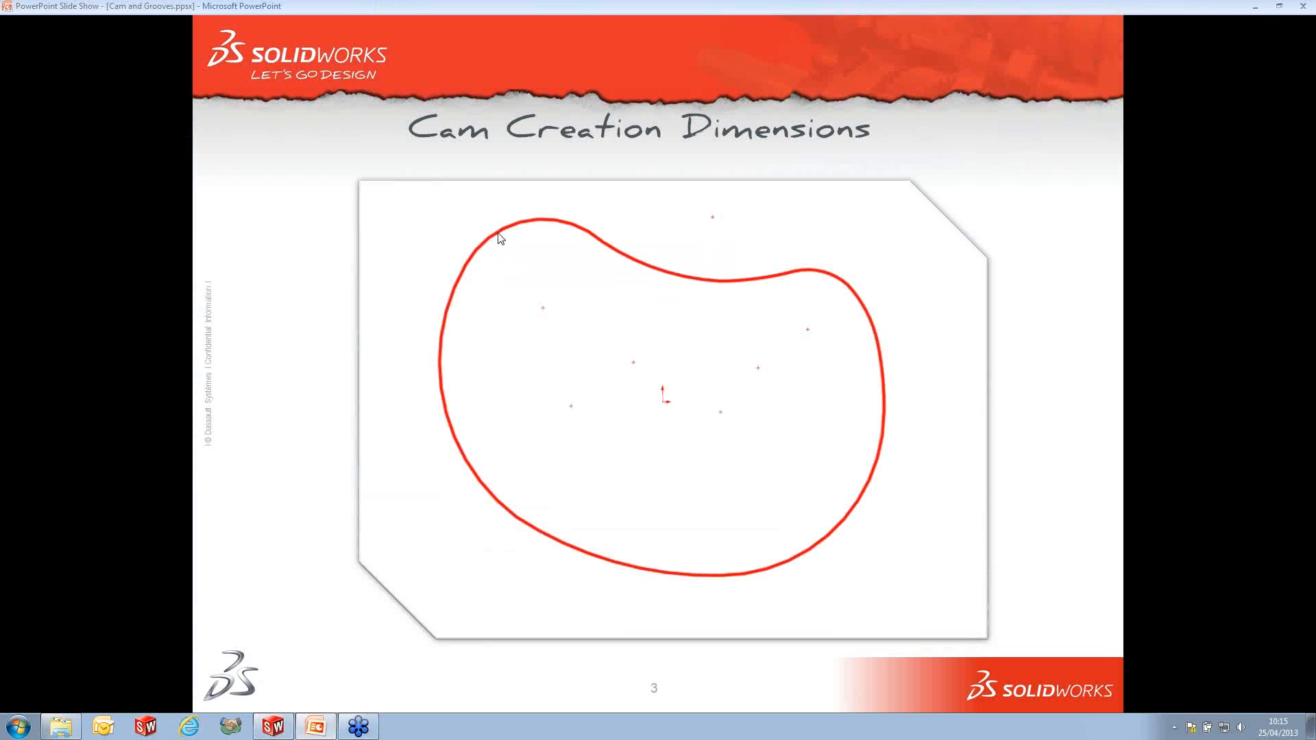
pyautogui.click(1258, 10)
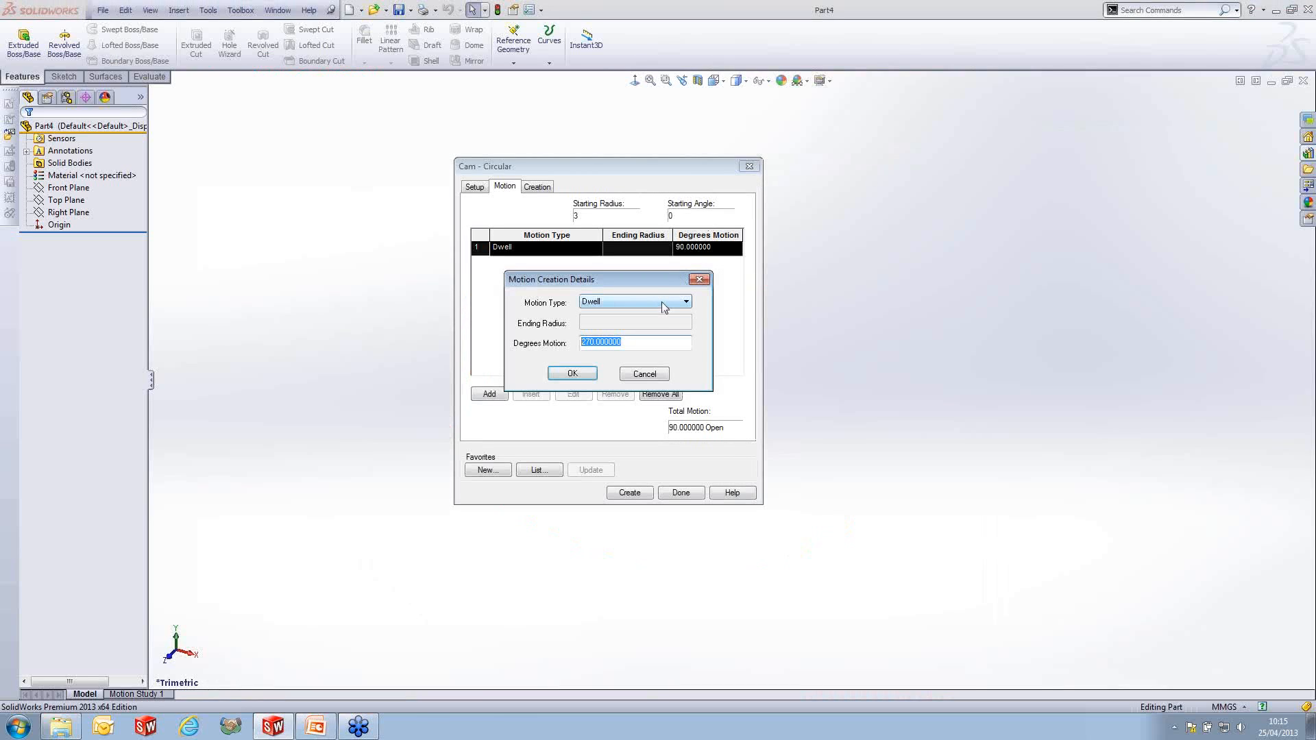
pyautogui.click(648, 305)
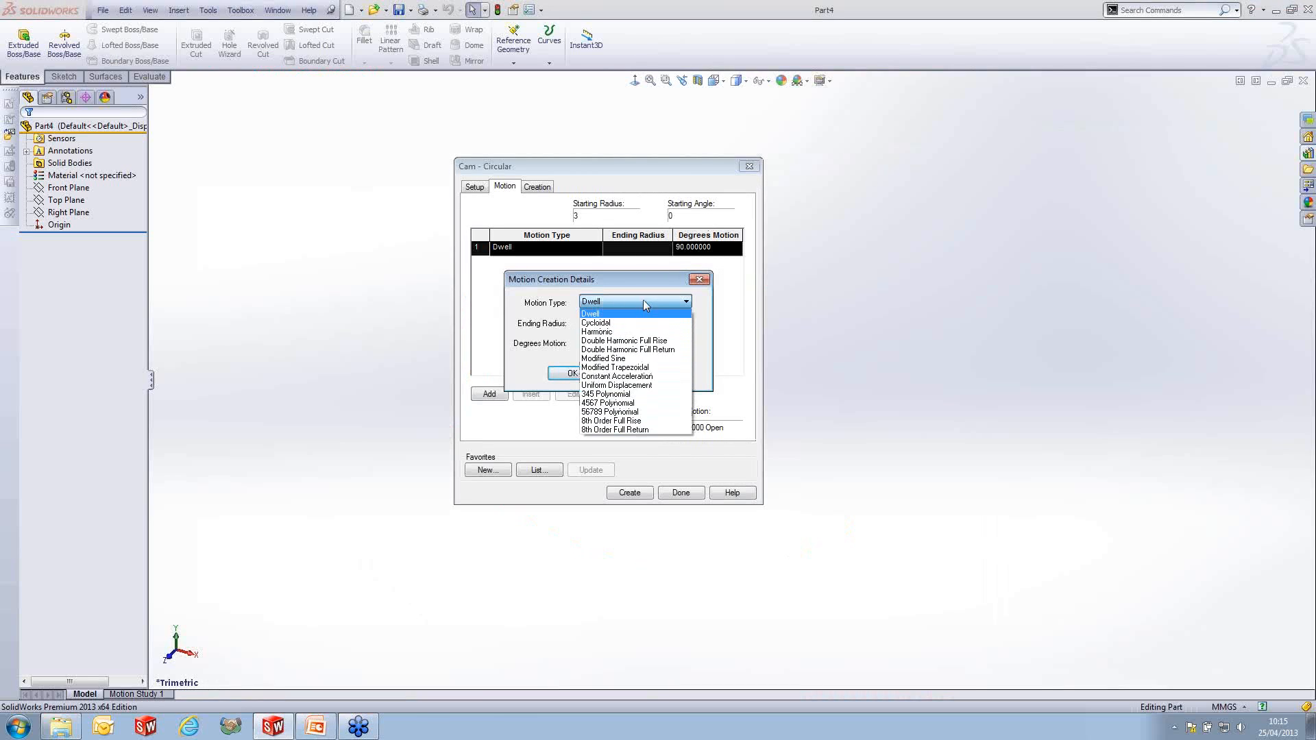
pyautogui.click(641, 377)
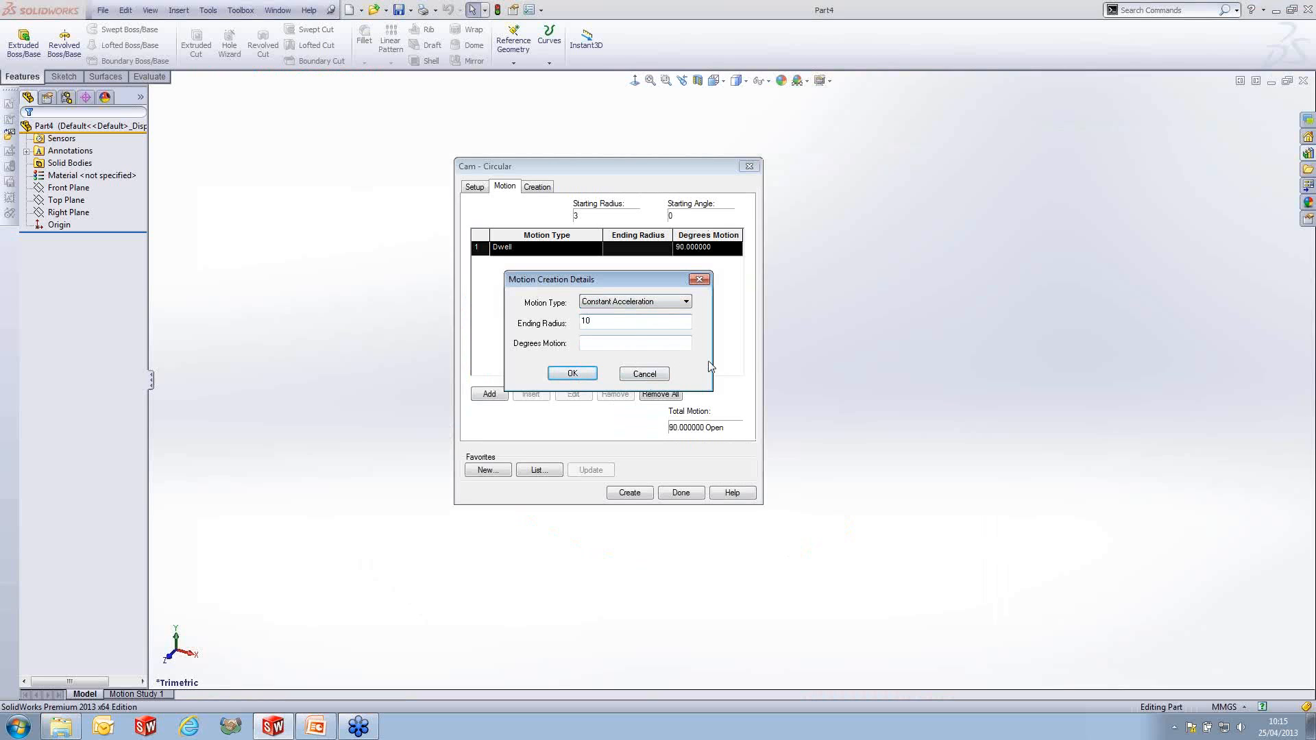
pyautogui.click(633, 341)
pyautogui.click(572, 373)
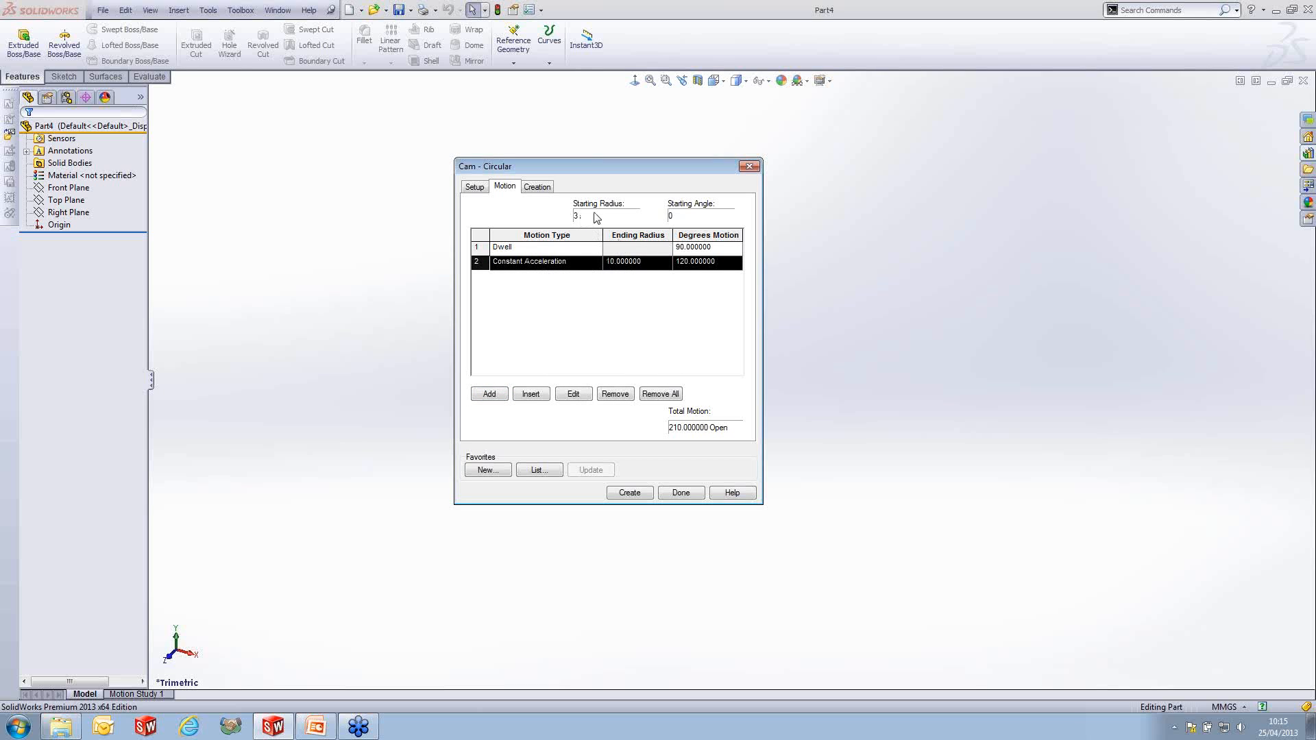
# - Change the cam setup to a starting radius of 6 and a follower diameter of 2
pyautogui.click(474, 186)
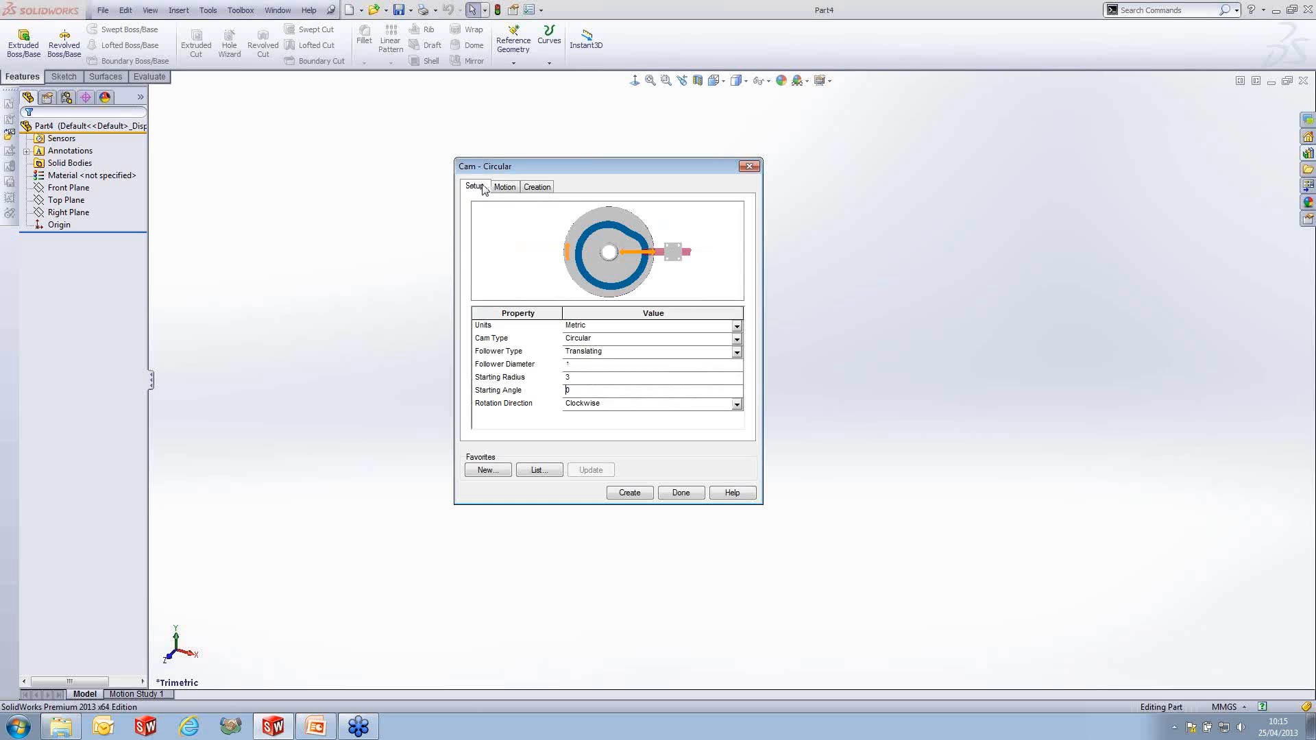
pyautogui.click(581, 382)
pyautogui.write('6')
pyautogui.click(589, 367)
pyautogui.write('2')
# - Consult the Cam Creation Dimensions slide and add a Cycloidal motion with ending radius 5 over 60 degrees
pyautogui.click(504, 186)
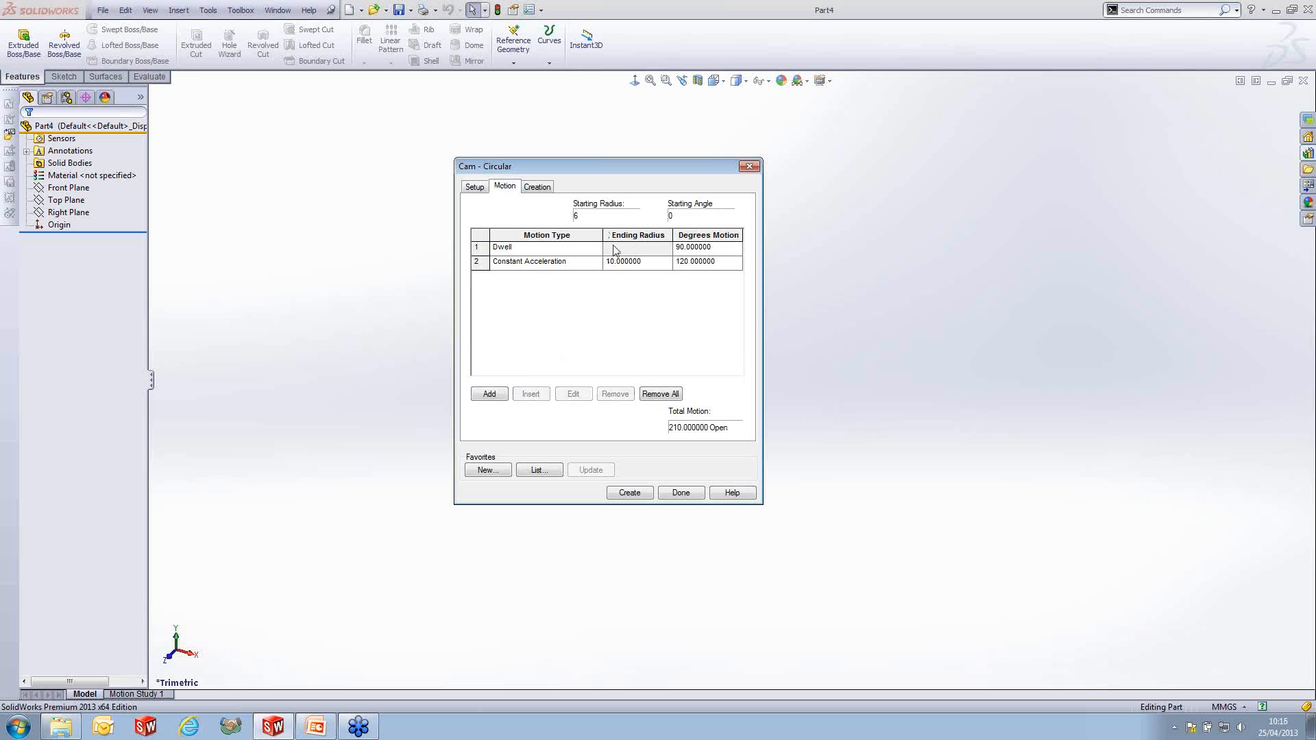
pyautogui.click(493, 393)
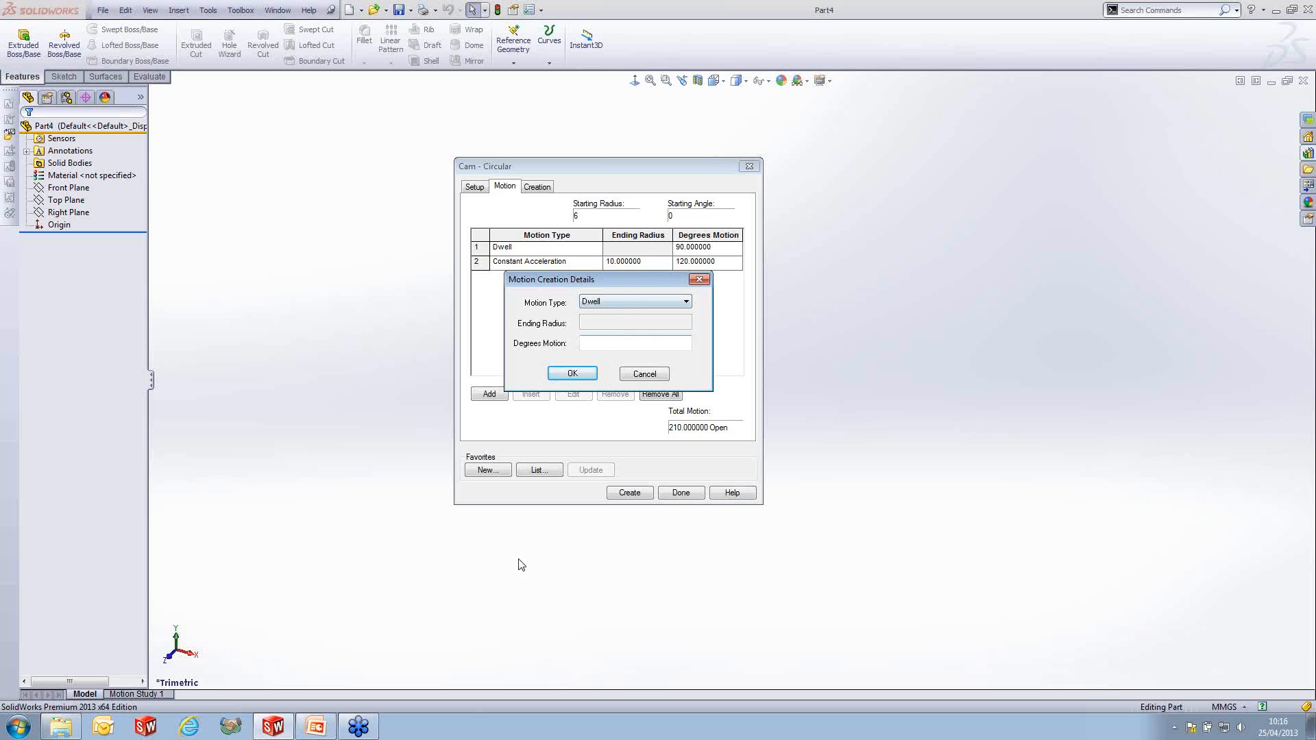
pyautogui.moveTo(315, 727)
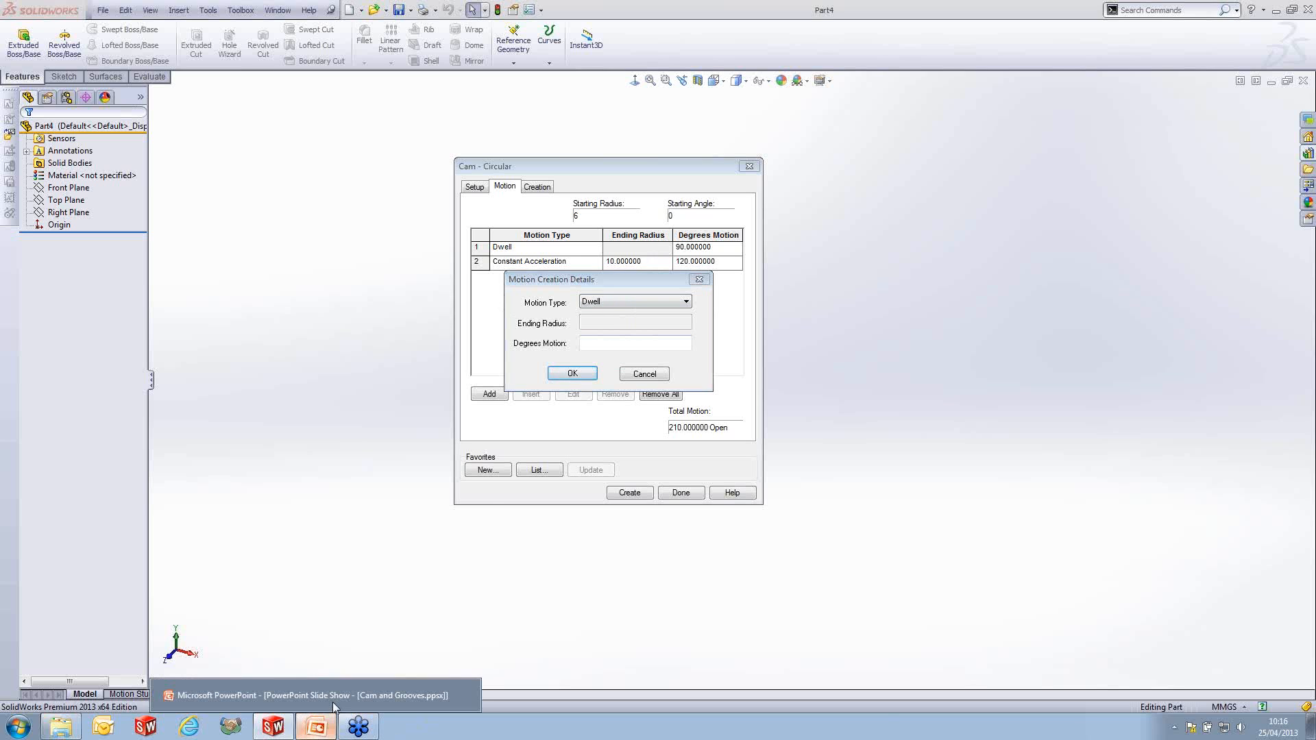
pyautogui.click(332, 702)
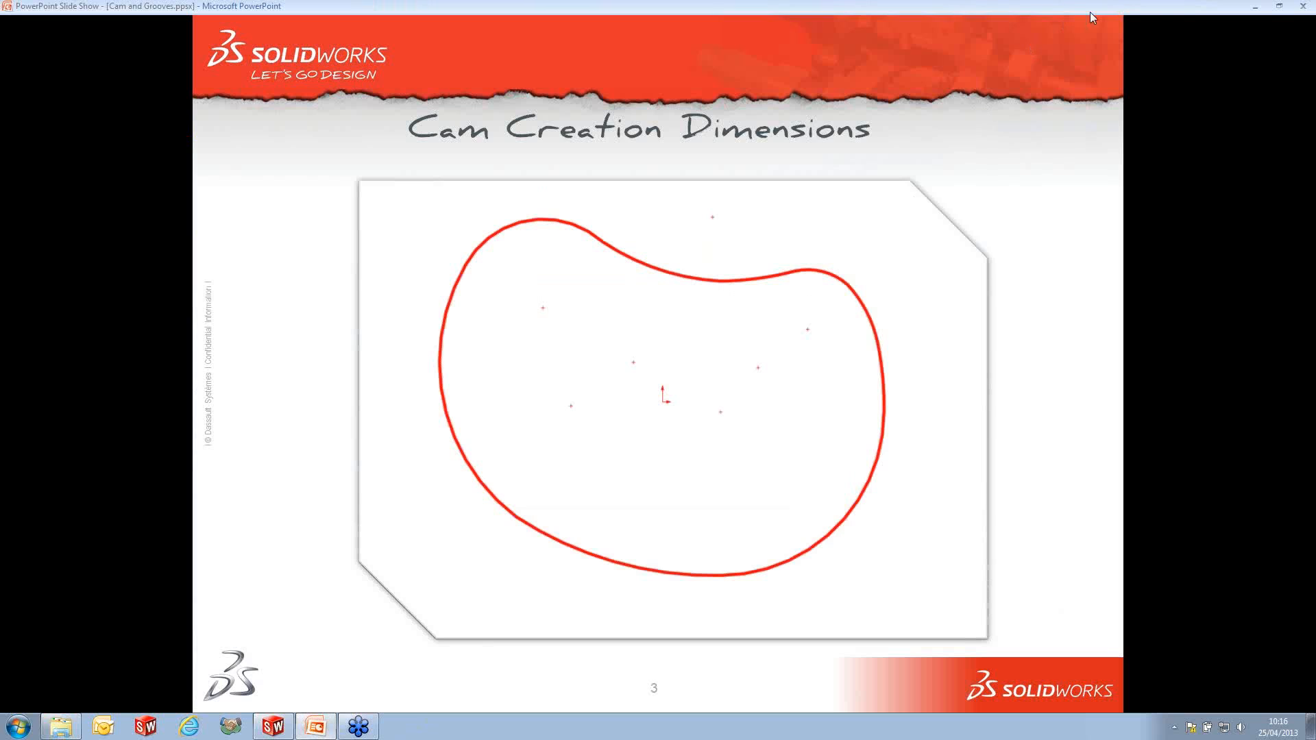
pyautogui.click(1257, 7)
pyautogui.click(596, 306)
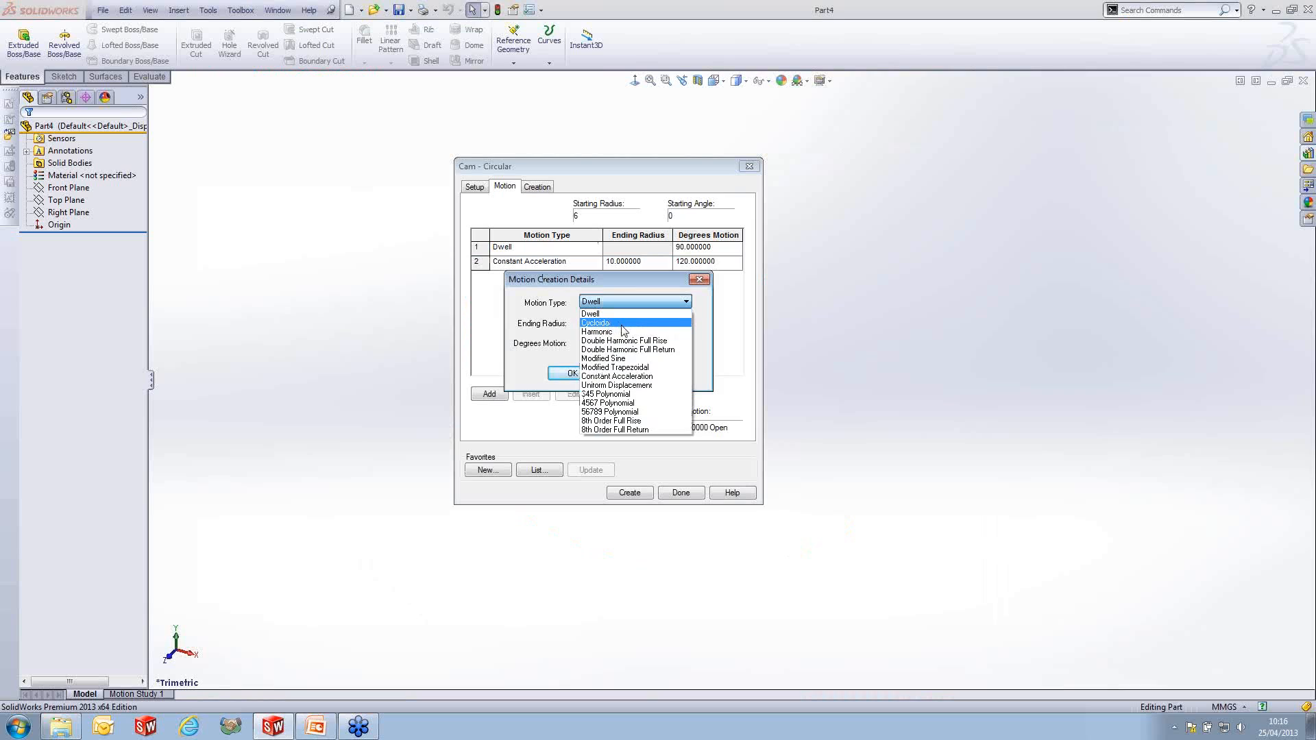
pyautogui.click(616, 324)
pyautogui.click(628, 320)
pyautogui.doubleClick(632, 342)
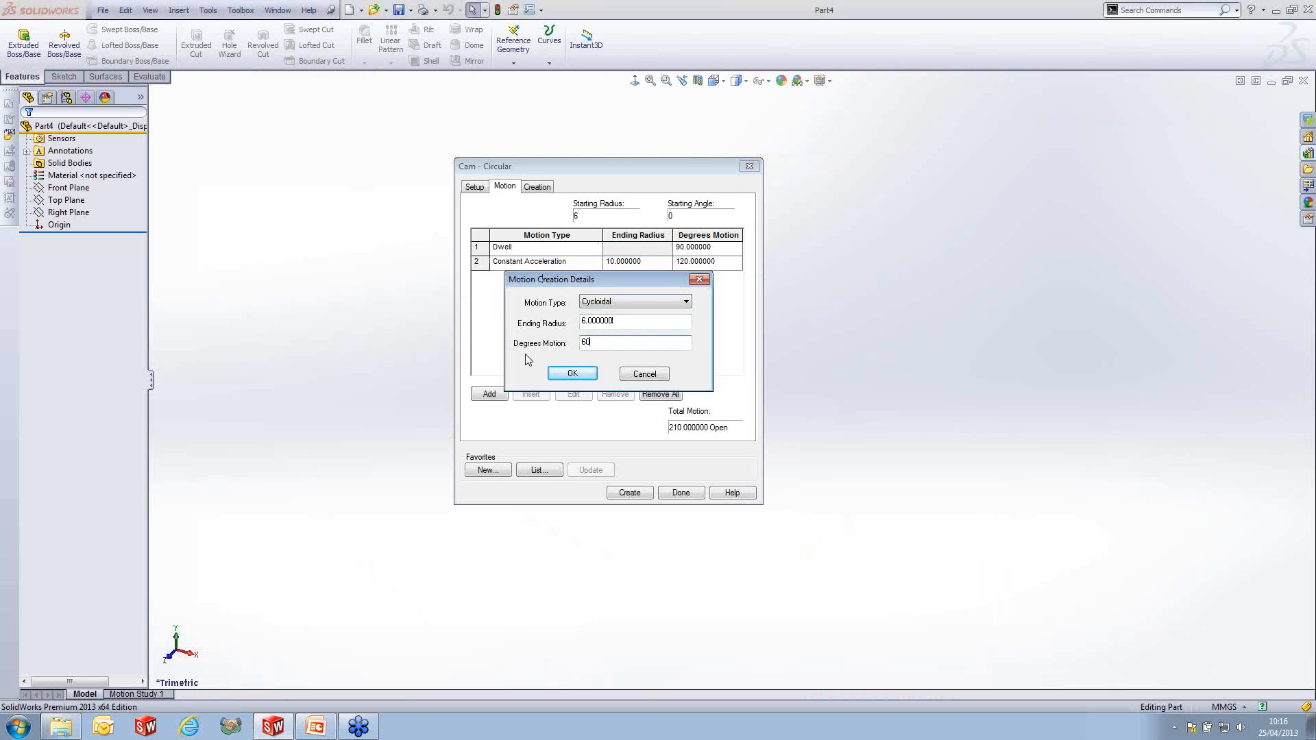
pyautogui.moveTo(658, 320); pyautogui.dragTo(566, 328)
pyautogui.write('5')
pyautogui.click(574, 373)
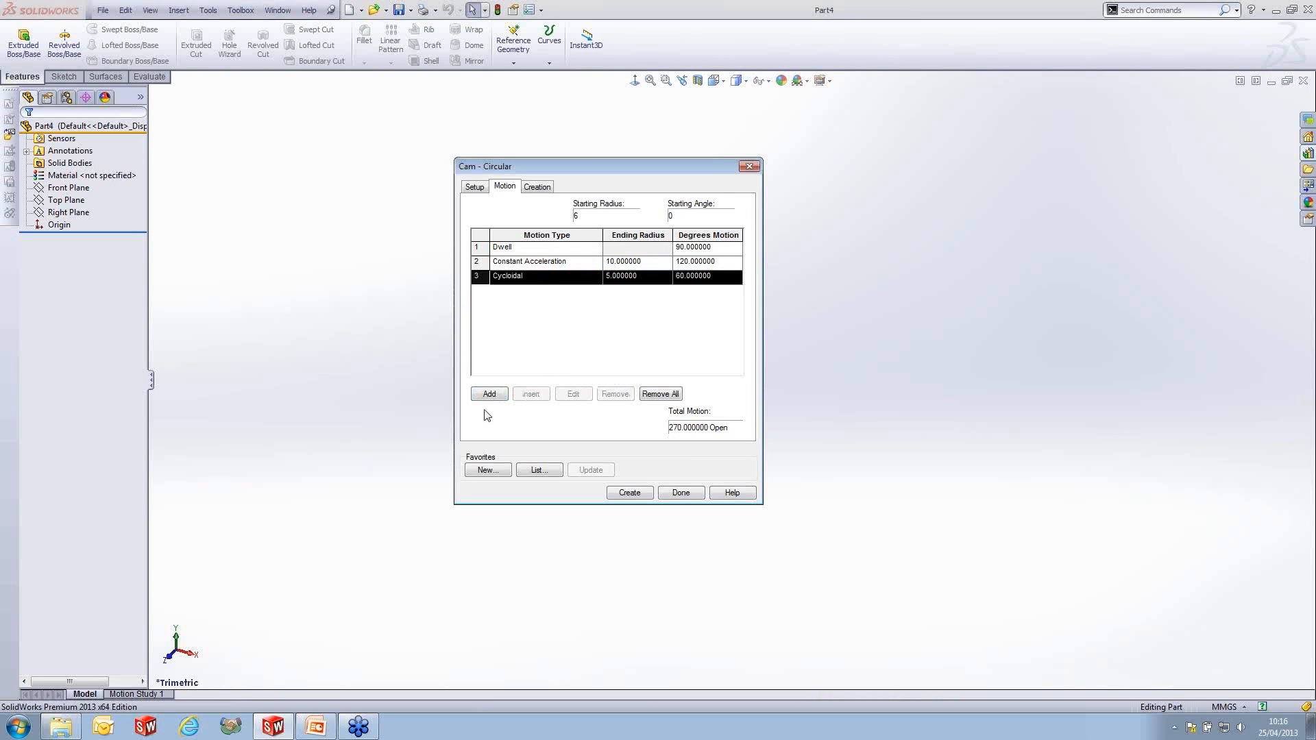
# - Add a Modified Sine motion to the cam with ending radius 6.5 over 45 degrees
pyautogui.click(498, 396)
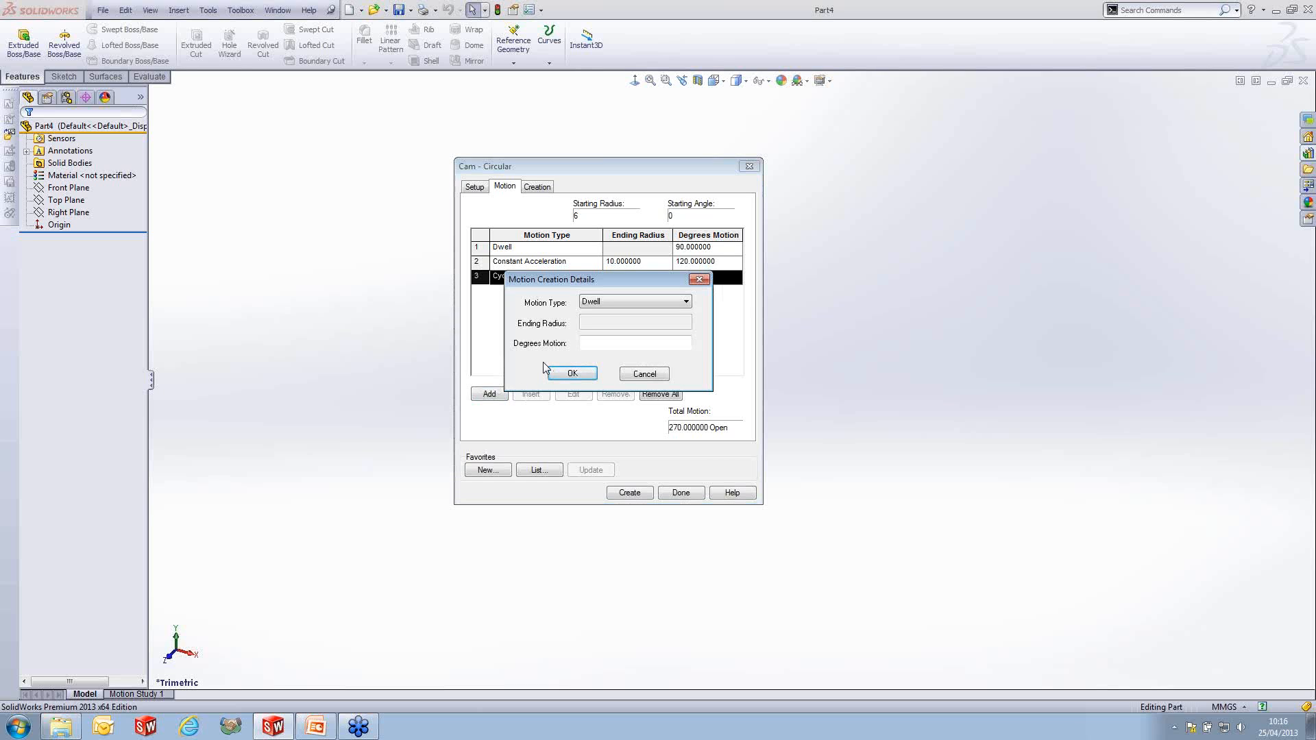
pyautogui.click(658, 303)
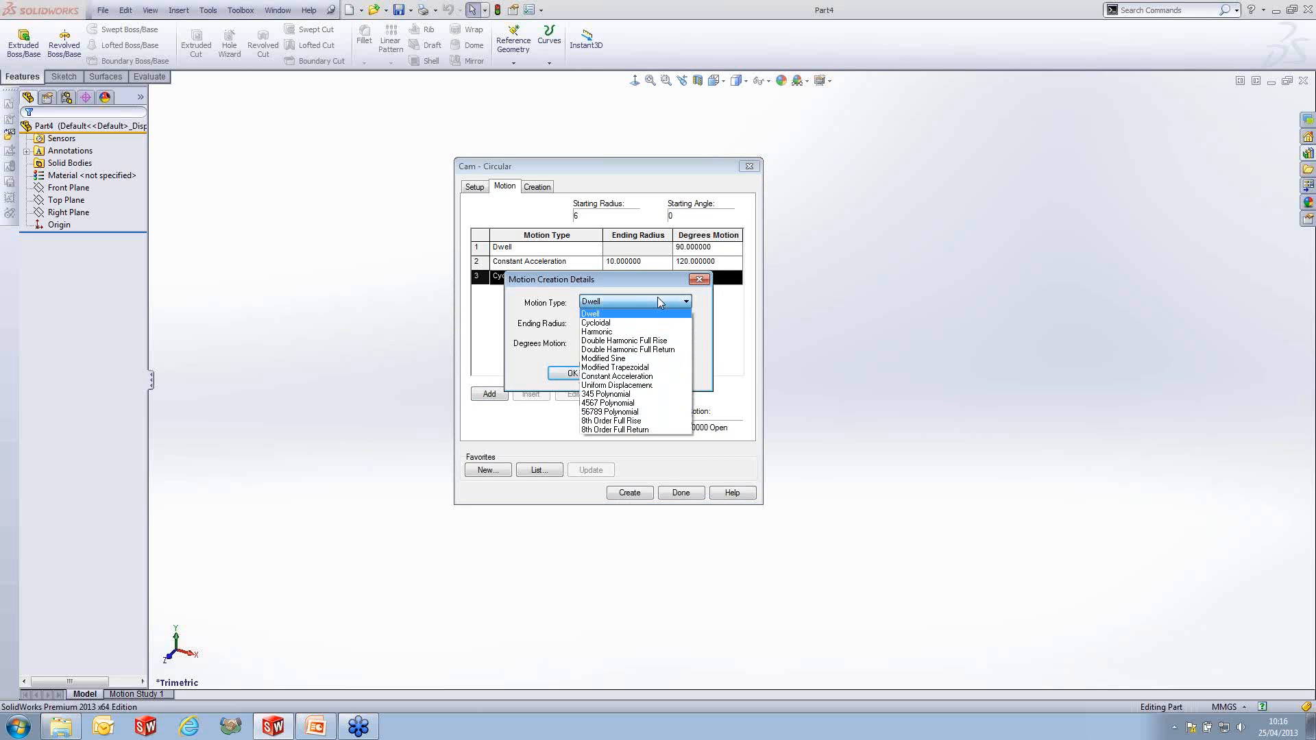
pyautogui.click(627, 358)
pyautogui.click(636, 341)
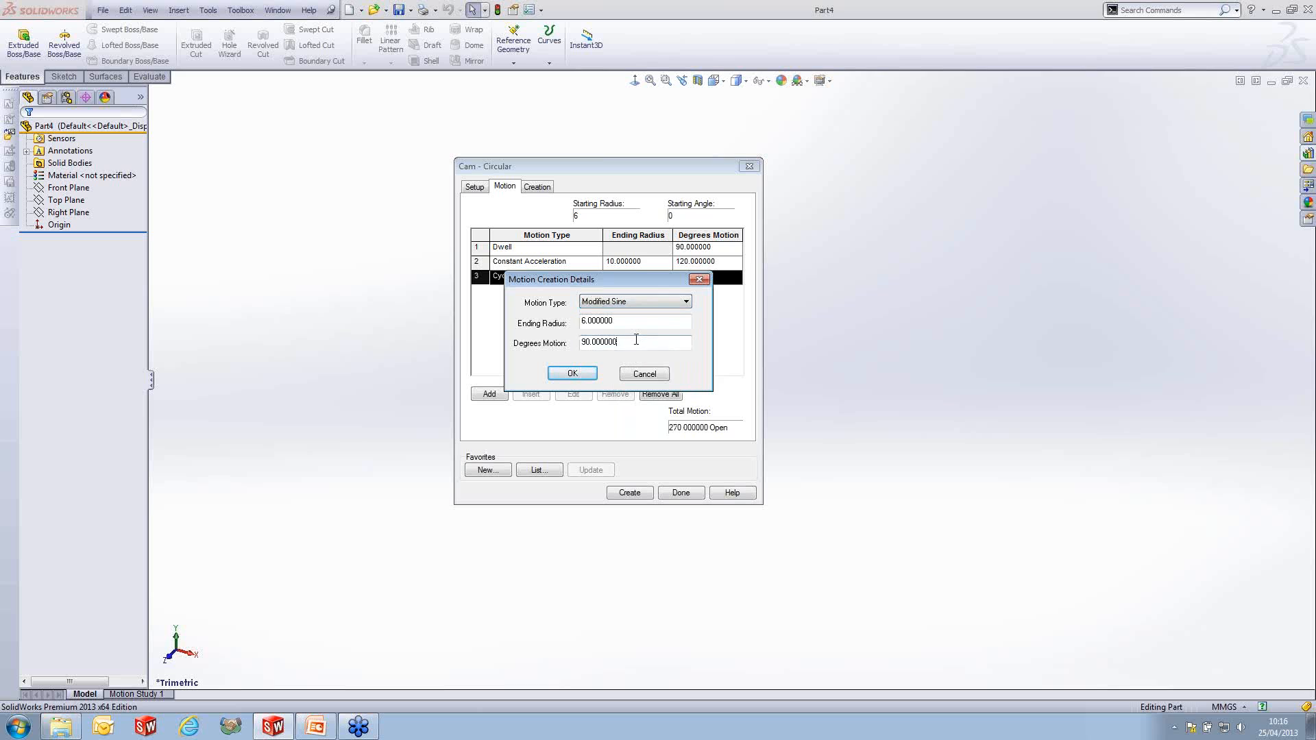
pyautogui.click(316, 726)
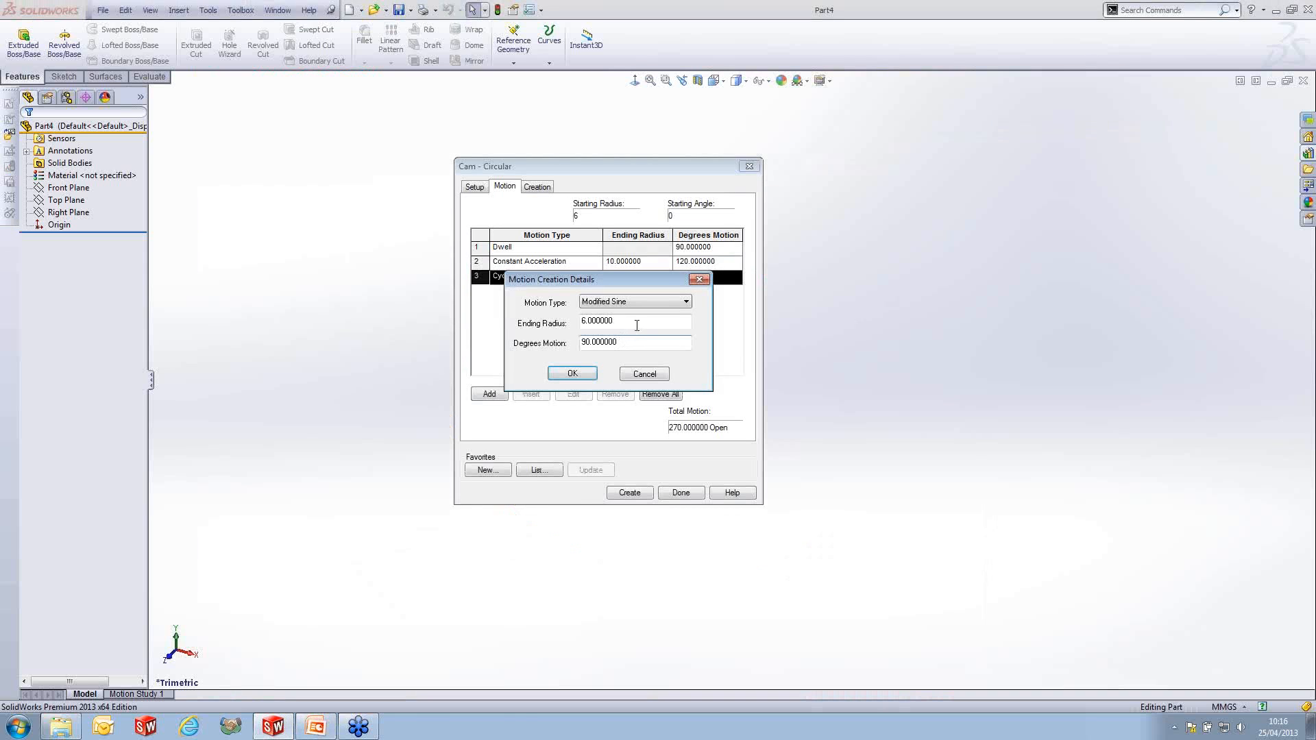
pyautogui.doubleClick(637, 325)
pyautogui.write('6.5')
pyautogui.doubleClick(628, 346)
pyautogui.write('40')
pyautogui.click(573, 374)
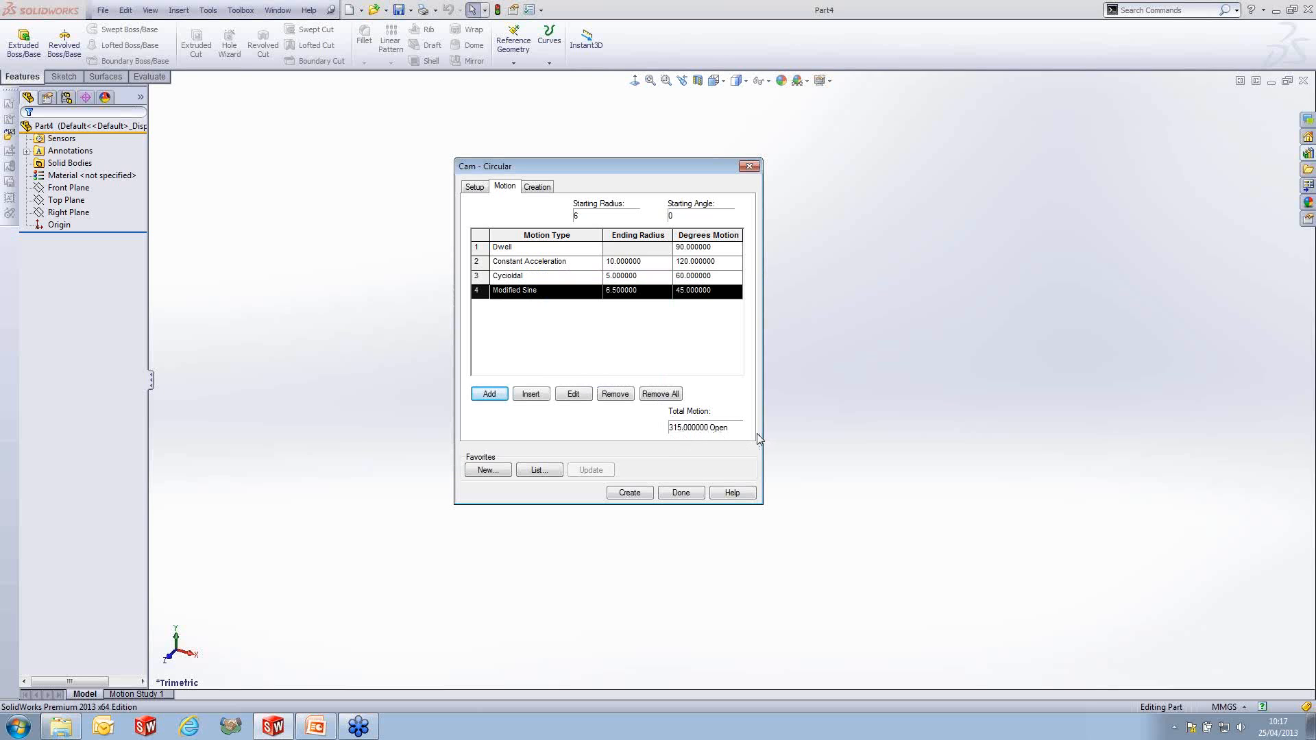
# - Add a Harmonic motion to the cam with ending radius 6 over 45 degrees
pyautogui.click(491, 394)
pyautogui.click(619, 302)
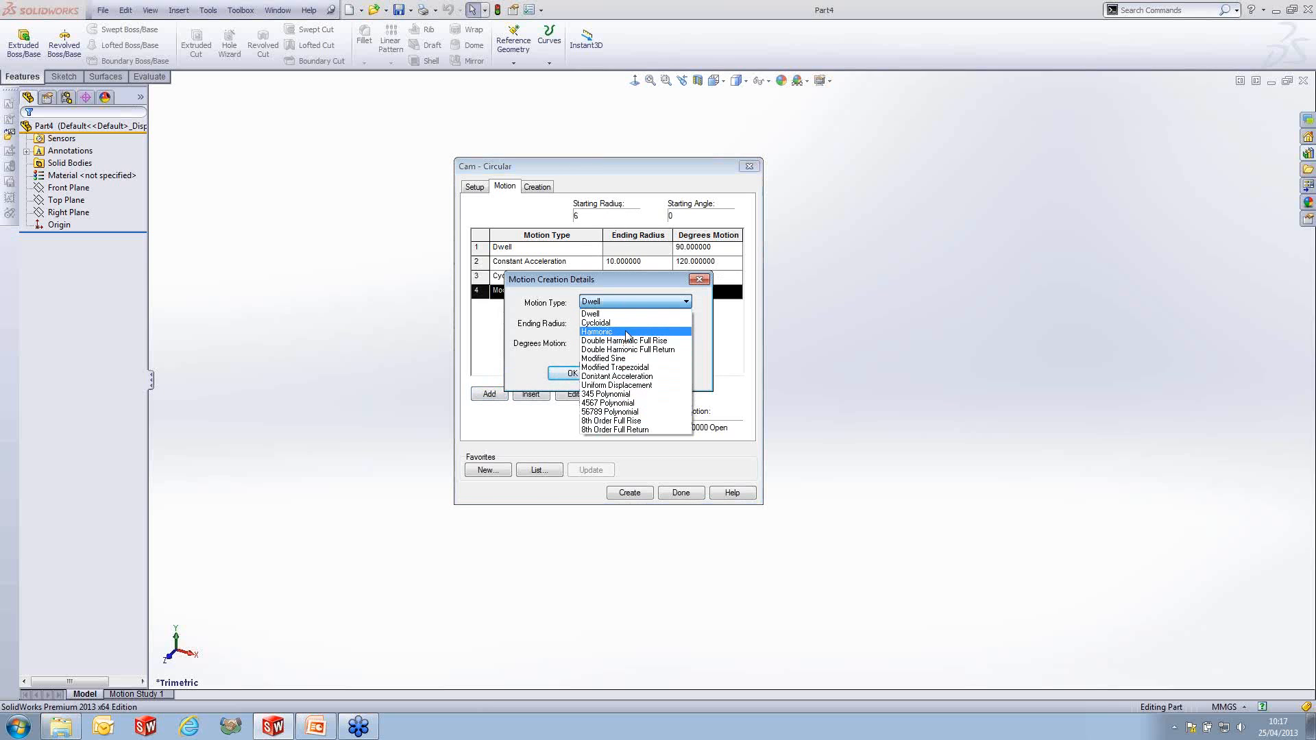
pyautogui.click(625, 333)
pyautogui.press('Tab')
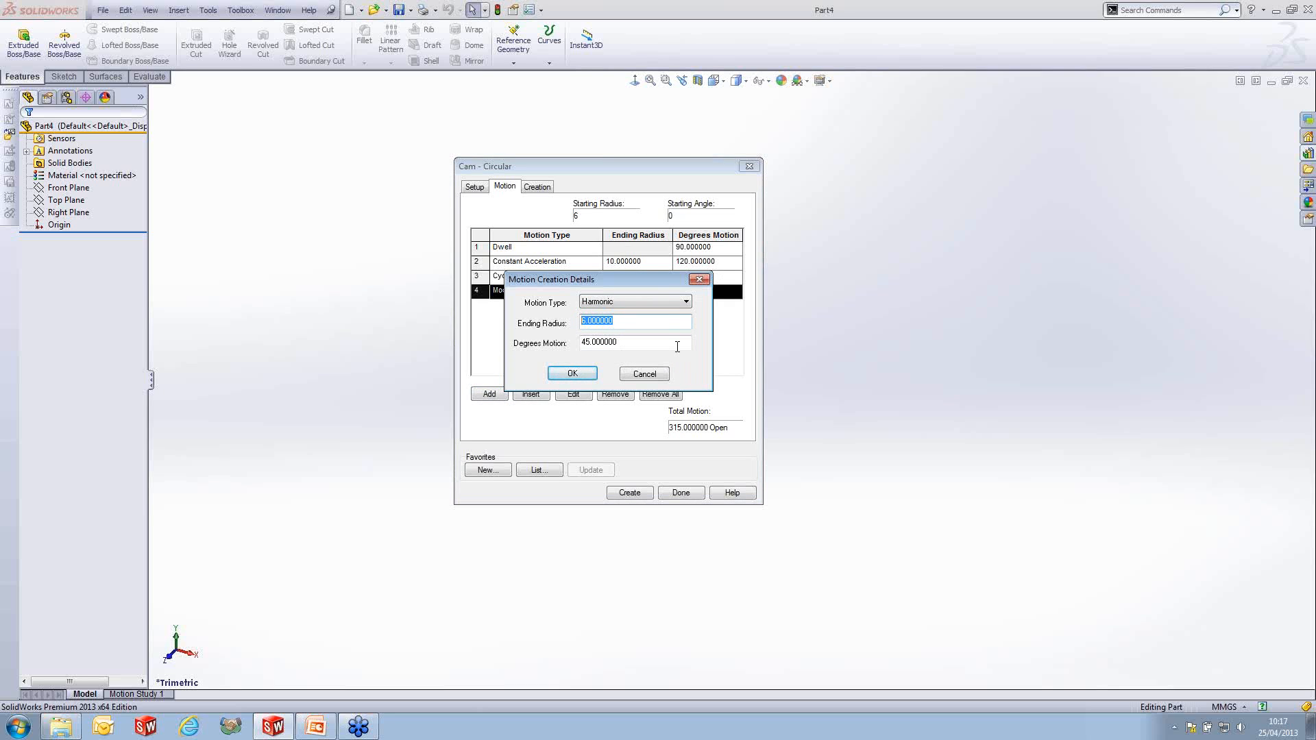
pyautogui.press('Tab')
pyautogui.click(573, 374)
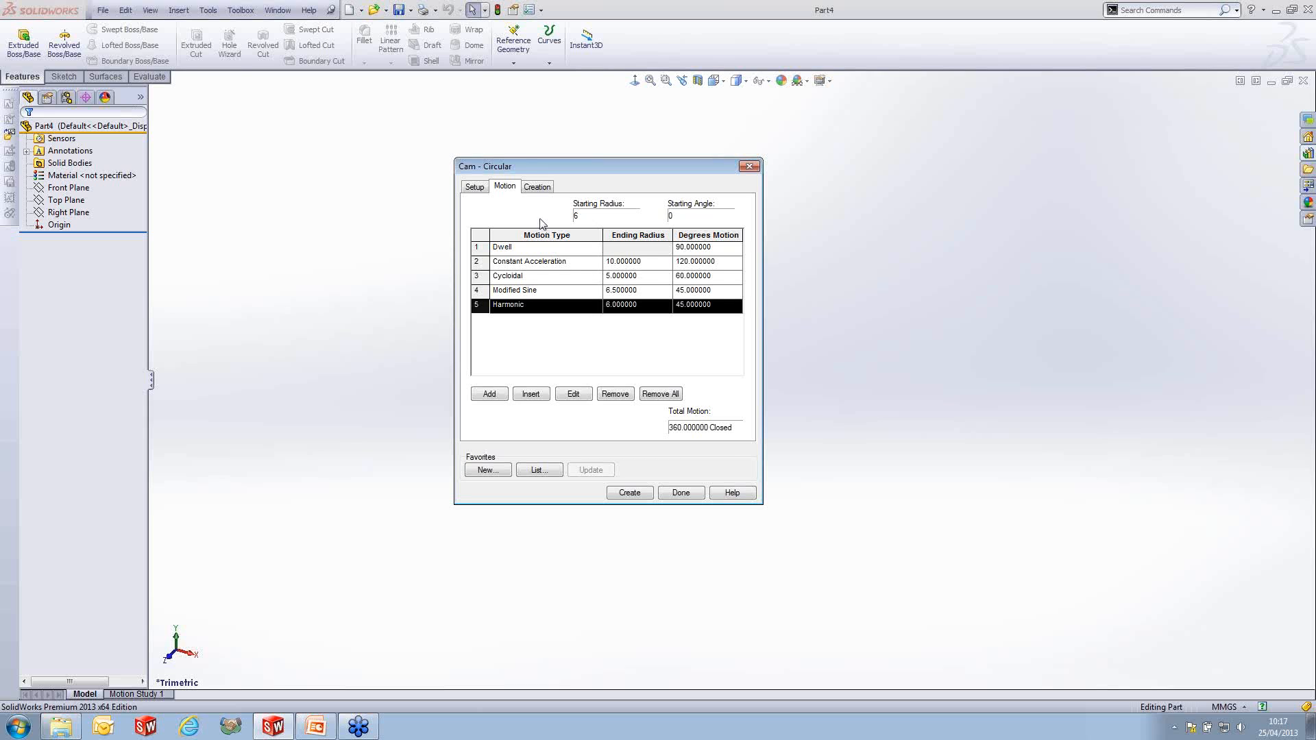
# - Open the cam's creation settings and examine the blank and hub dimensions on the PowerPoint slide
pyautogui.click(538, 189)
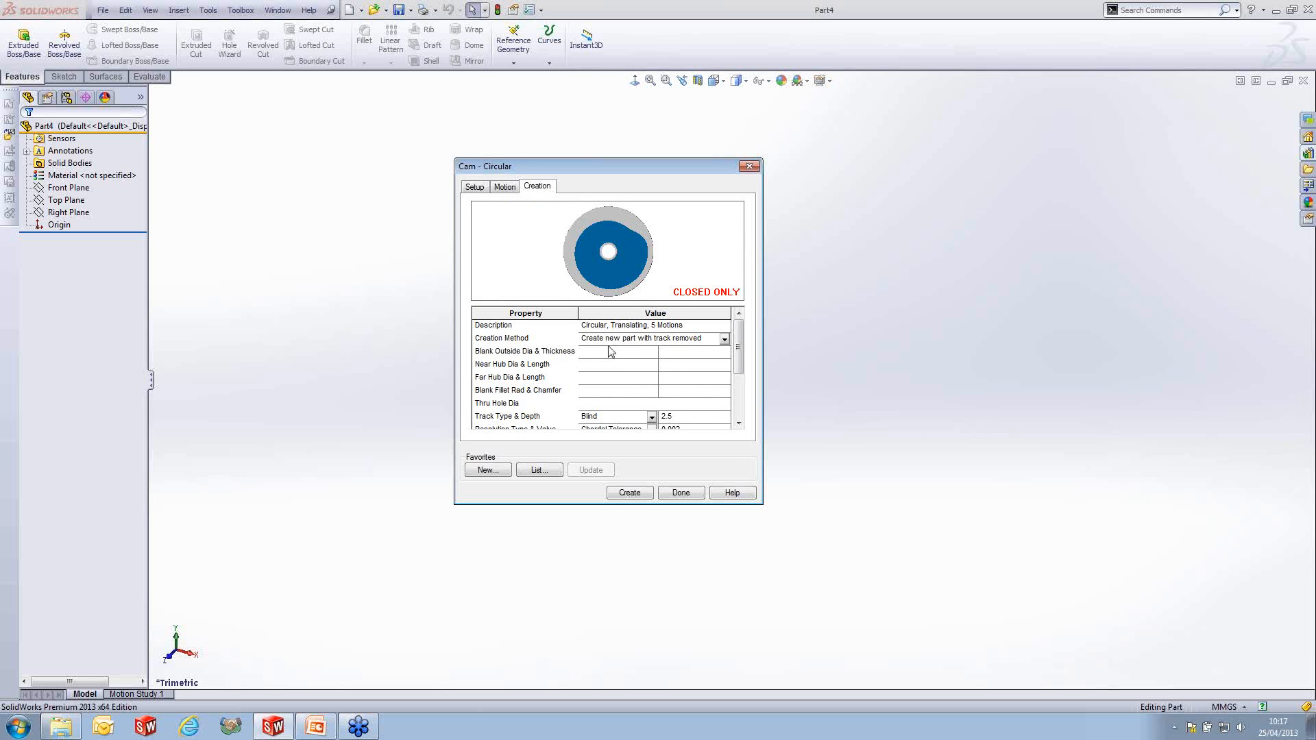
pyautogui.moveTo(317, 728)
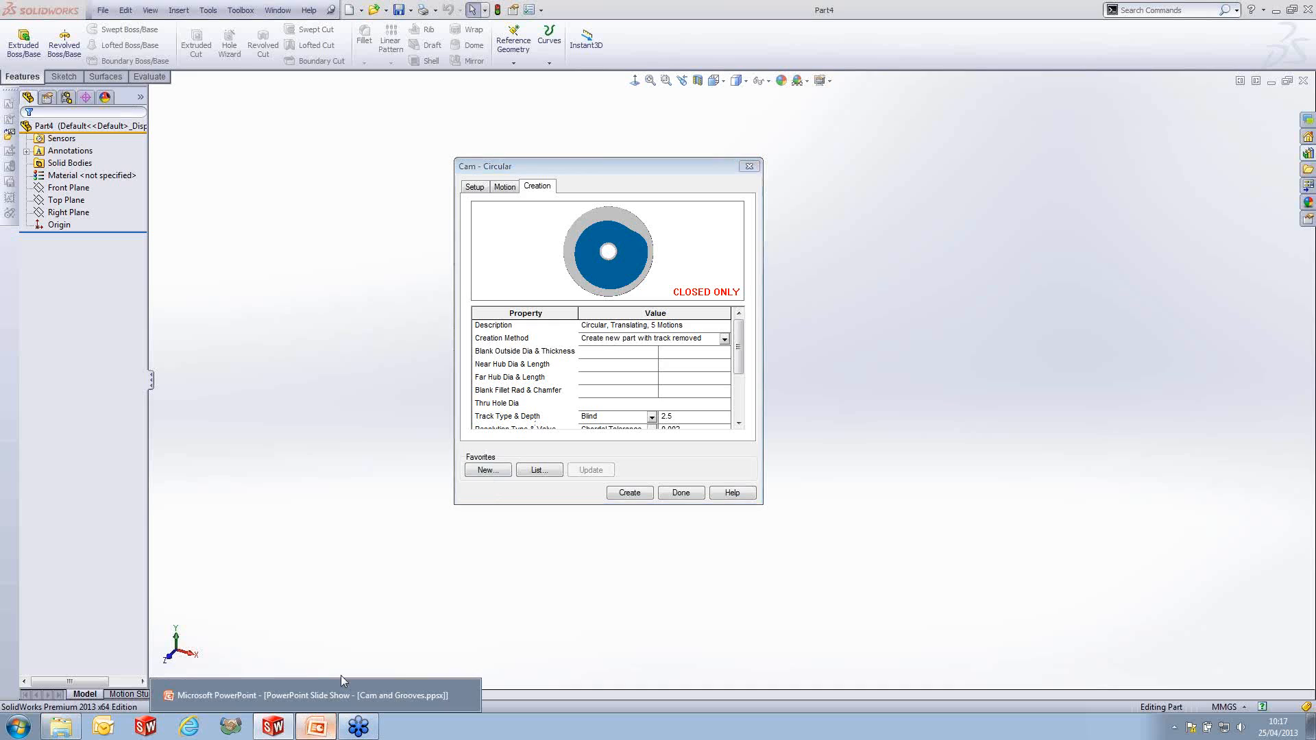
pyautogui.click(340, 689)
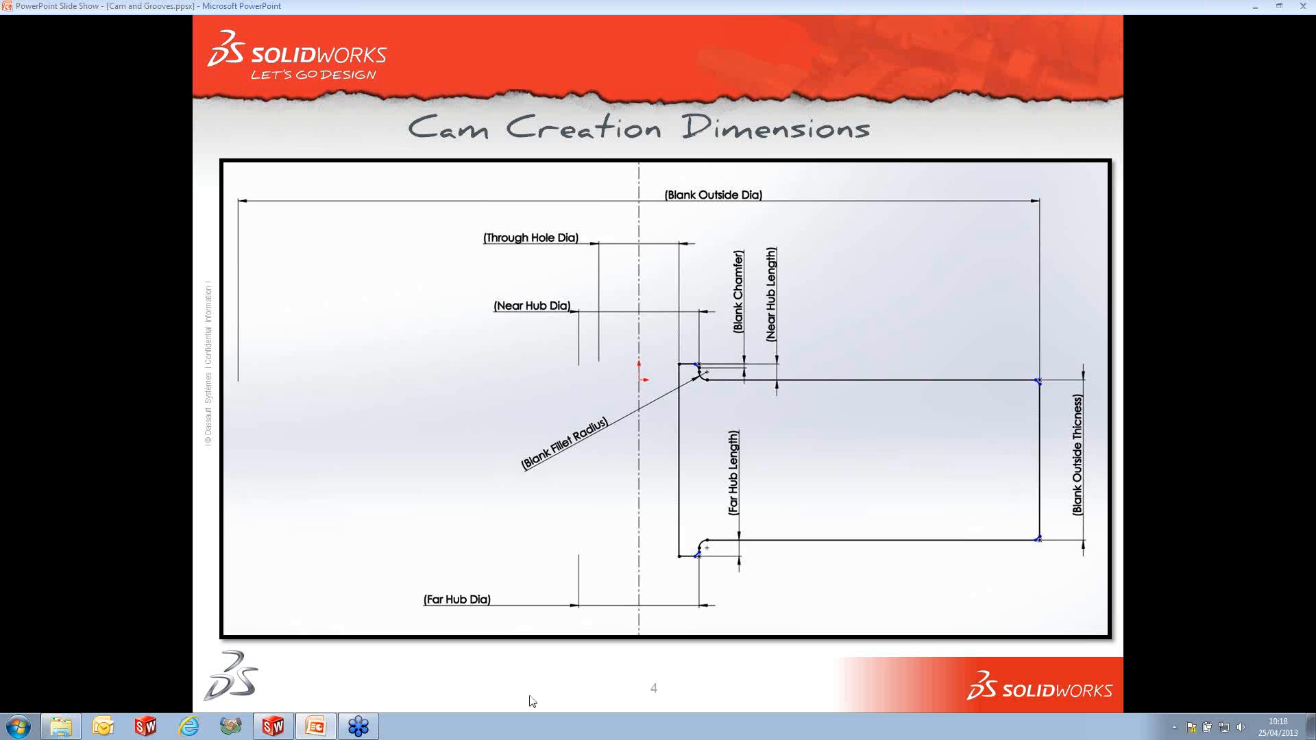
pyautogui.click(283, 725)
# - In SolidWorks, set the blank to diameter 20 and thickness 10, both hubs to diameter 4 and length 0.5, and the thru hole to 2
pyautogui.click(606, 349)
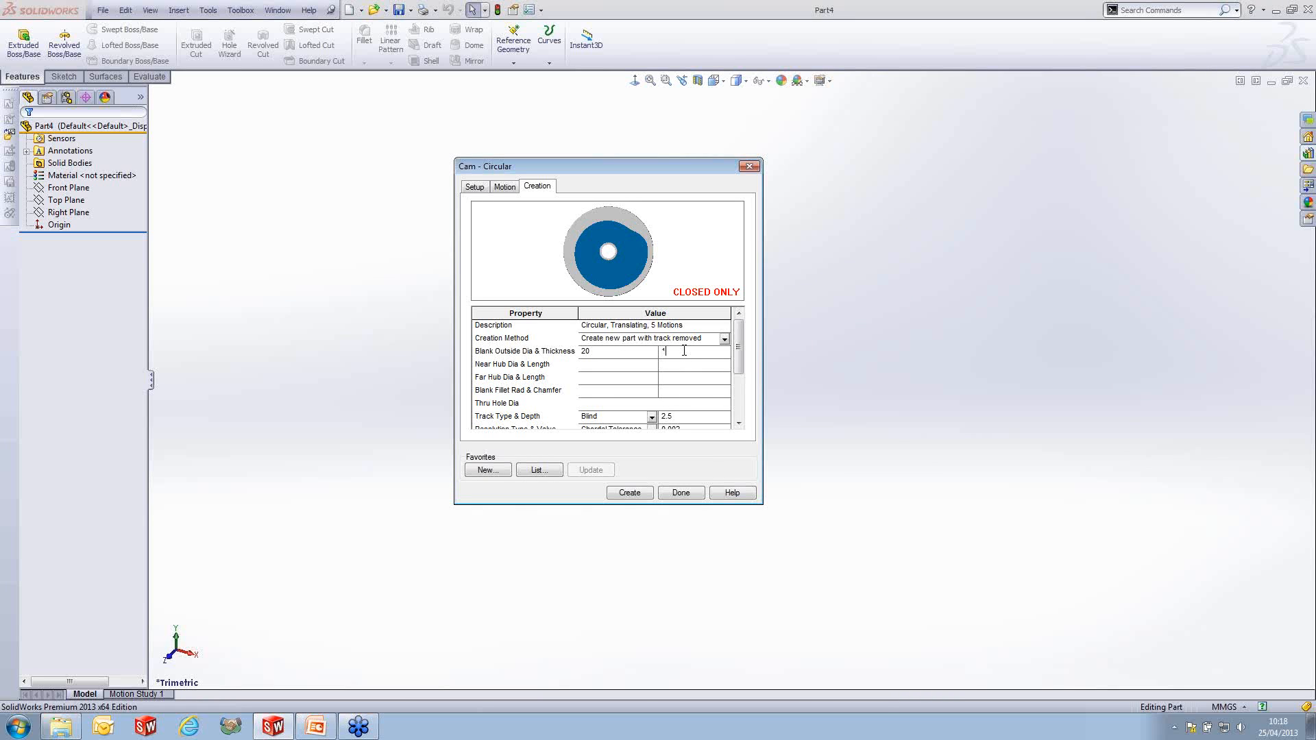
pyautogui.click(595, 364)
pyautogui.click(694, 369)
pyautogui.click(626, 377)
pyautogui.moveTo(737, 362); pyautogui.dragTo(738, 375)
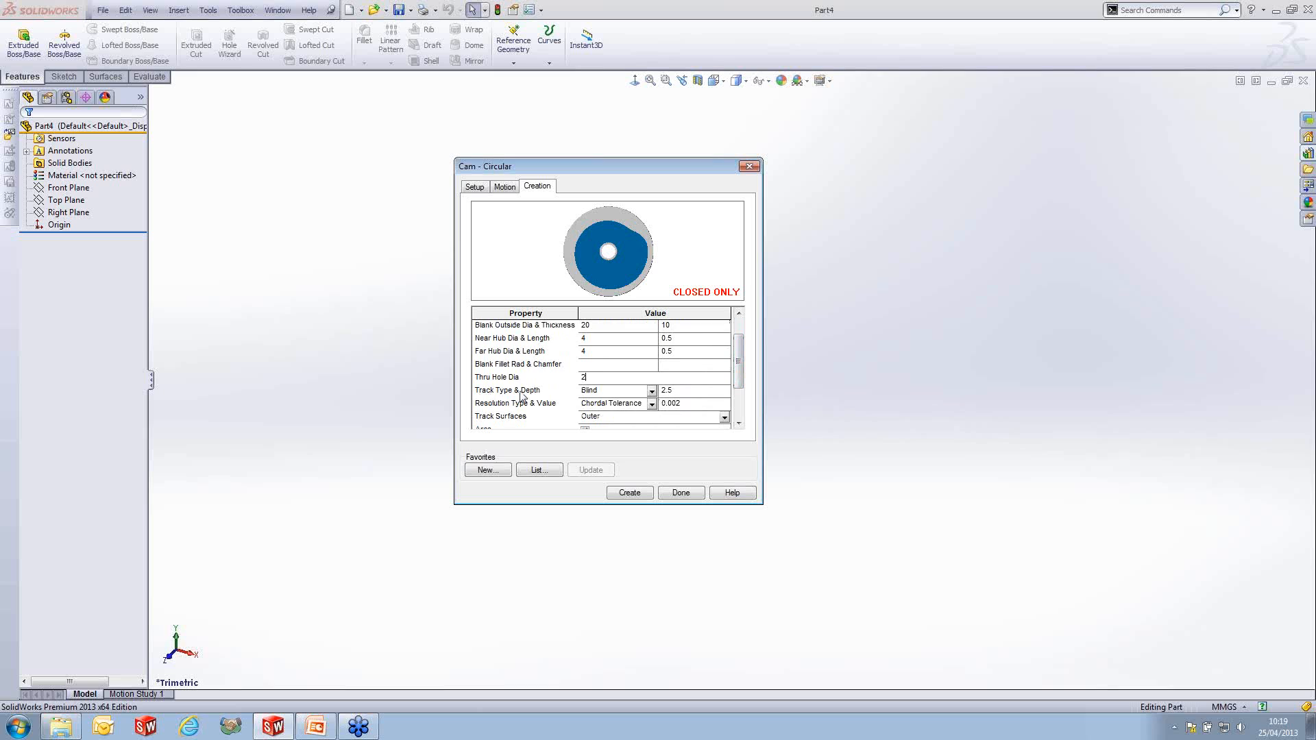
pyautogui.click(645, 392)
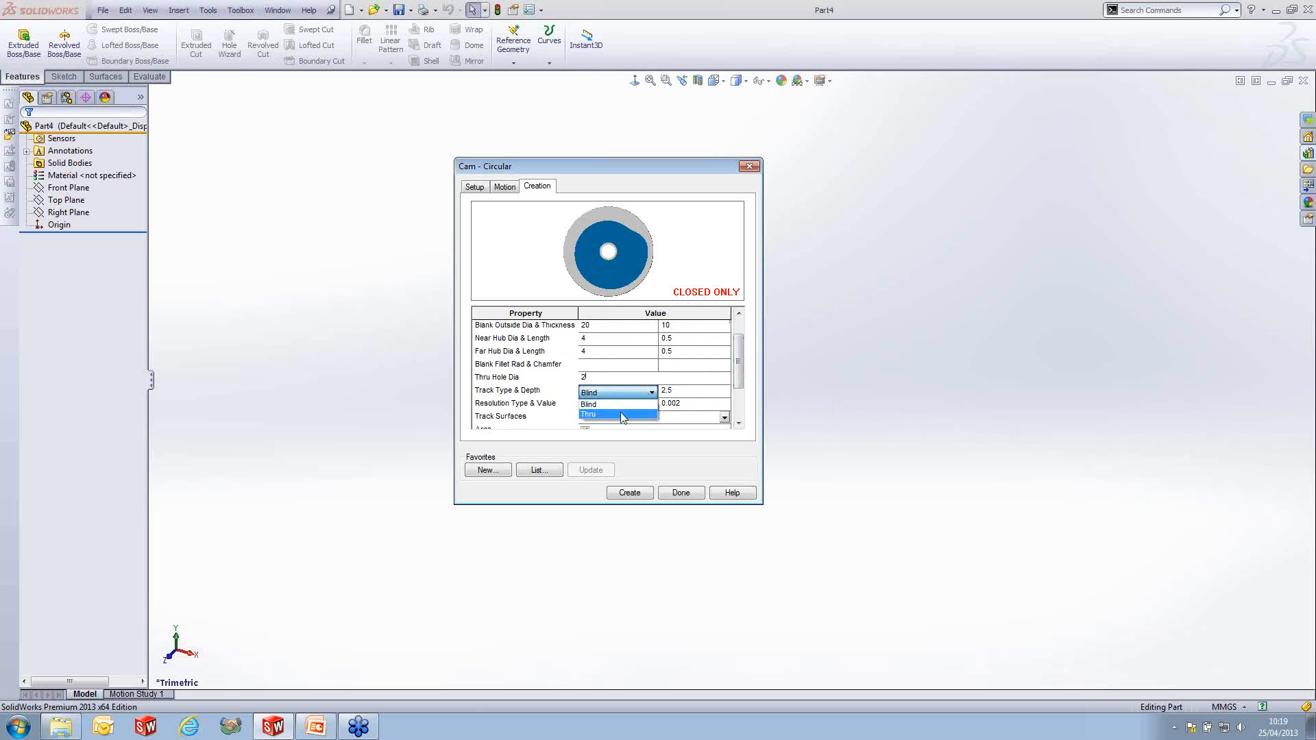
pyautogui.click(617, 411)
pyautogui.click(633, 394)
# - Compare the Inner and Both track surface options and set the cam's track surfaces to Inner
pyautogui.click(651, 412)
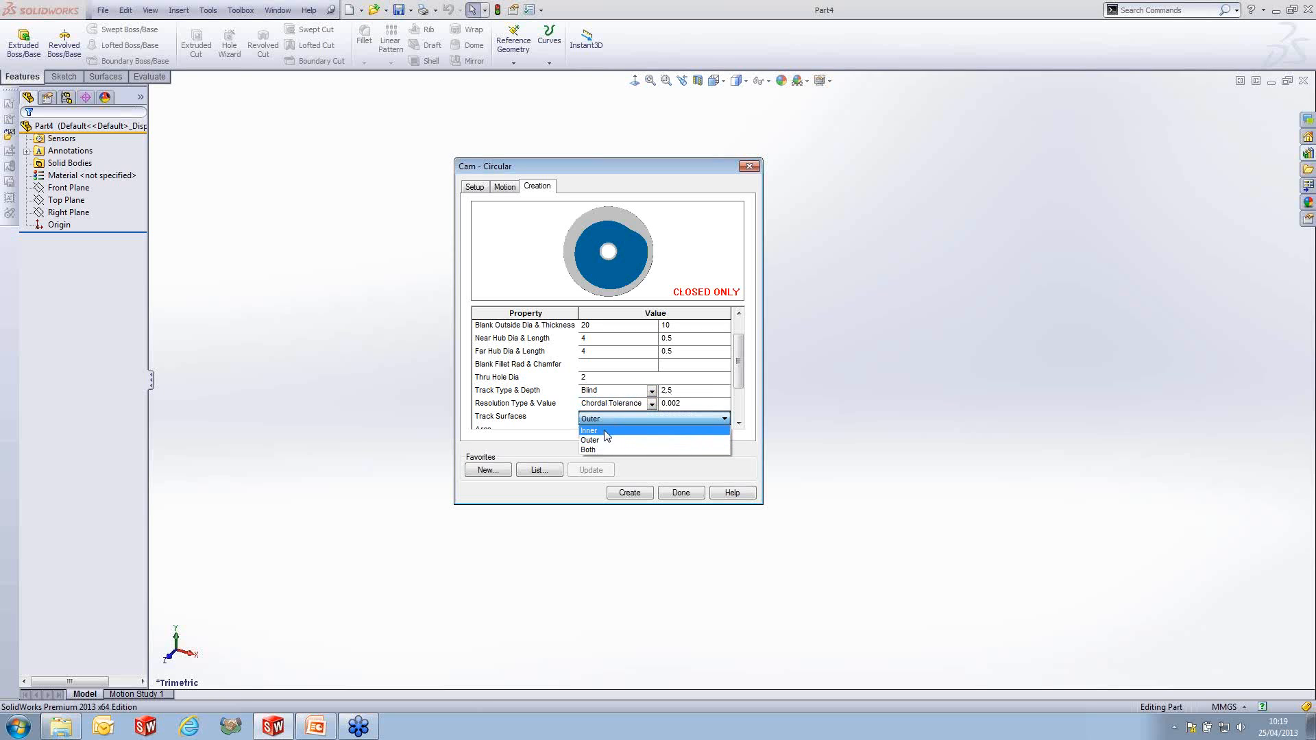
pyautogui.click(606, 432)
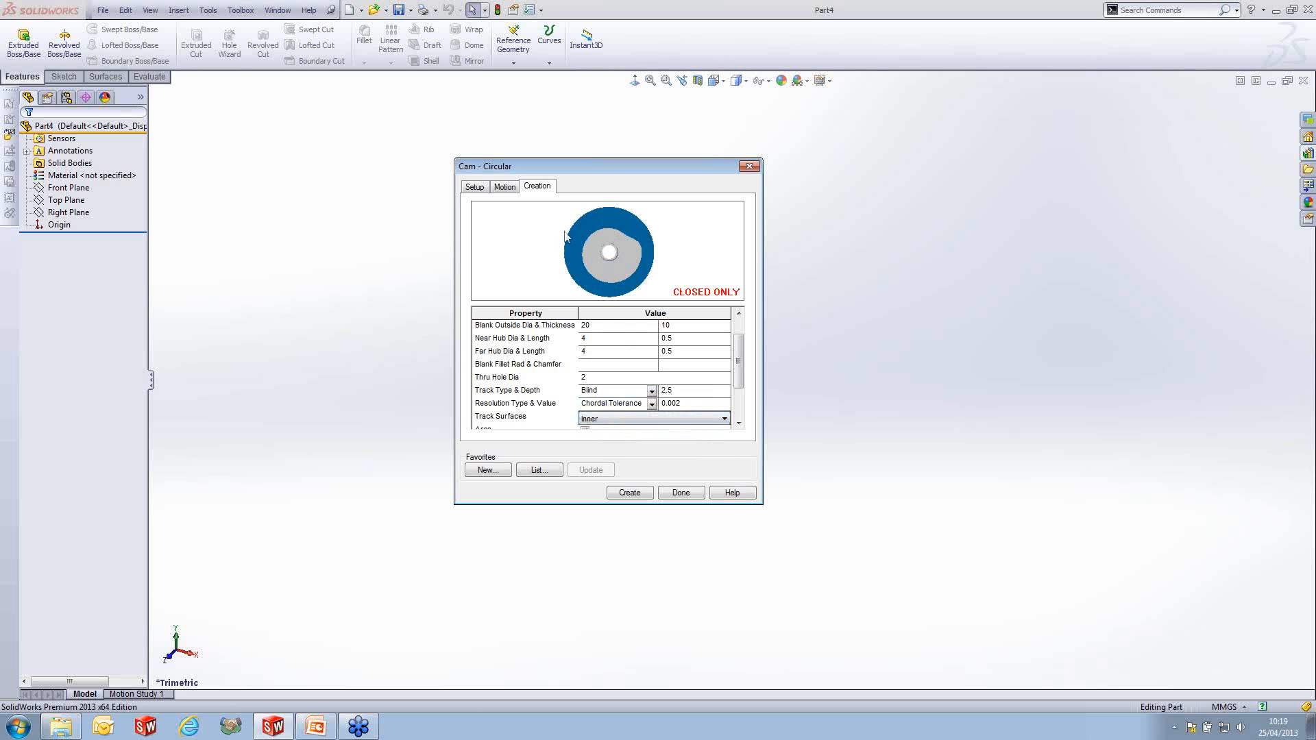
pyautogui.click(607, 419)
pyautogui.click(607, 450)
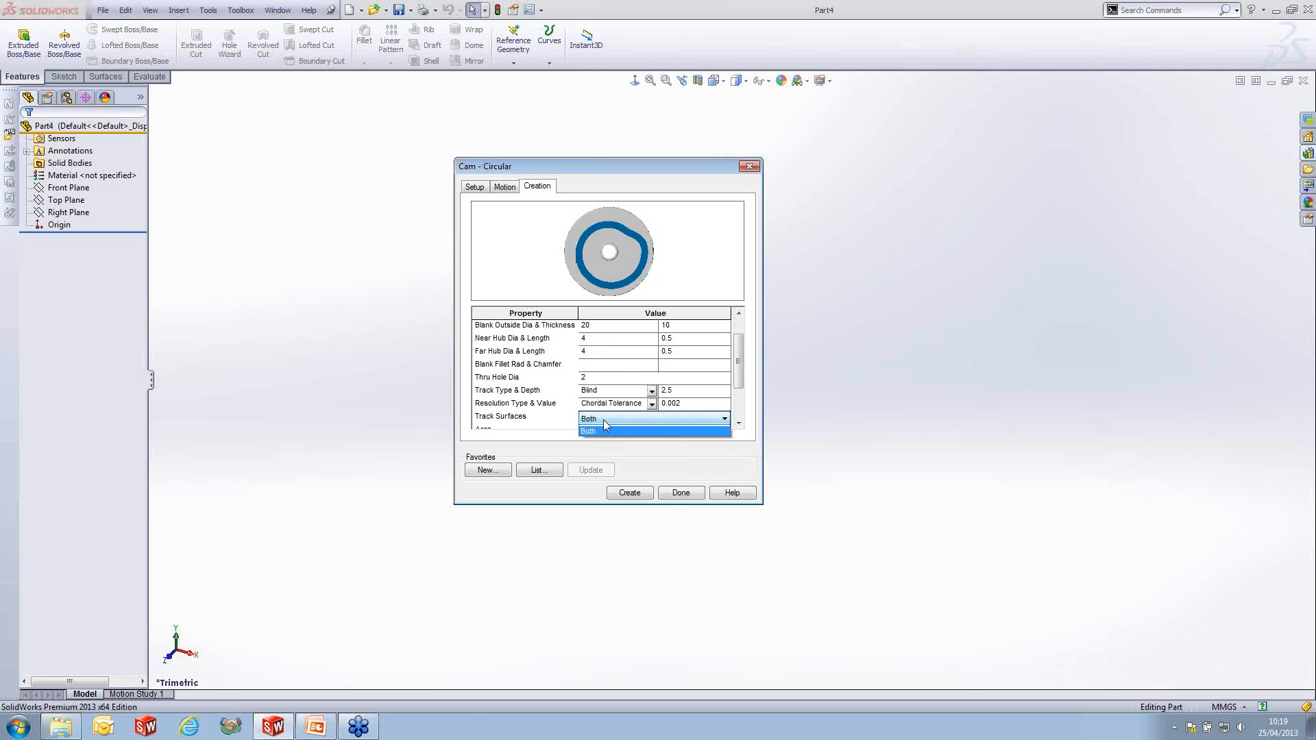
pyautogui.click(603, 419)
pyautogui.click(605, 431)
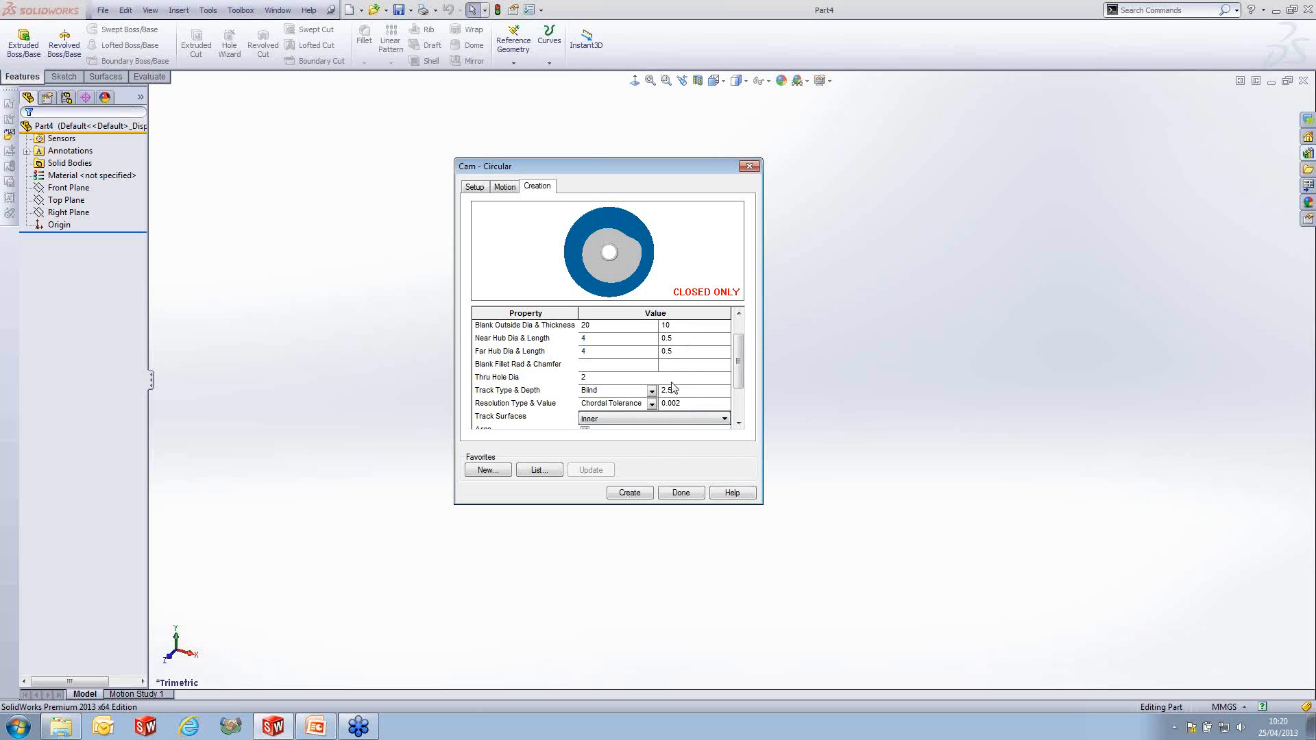
# - Preview the Thru track type, return it to Blind, and set the track depth to 5
pyautogui.click(651, 392)
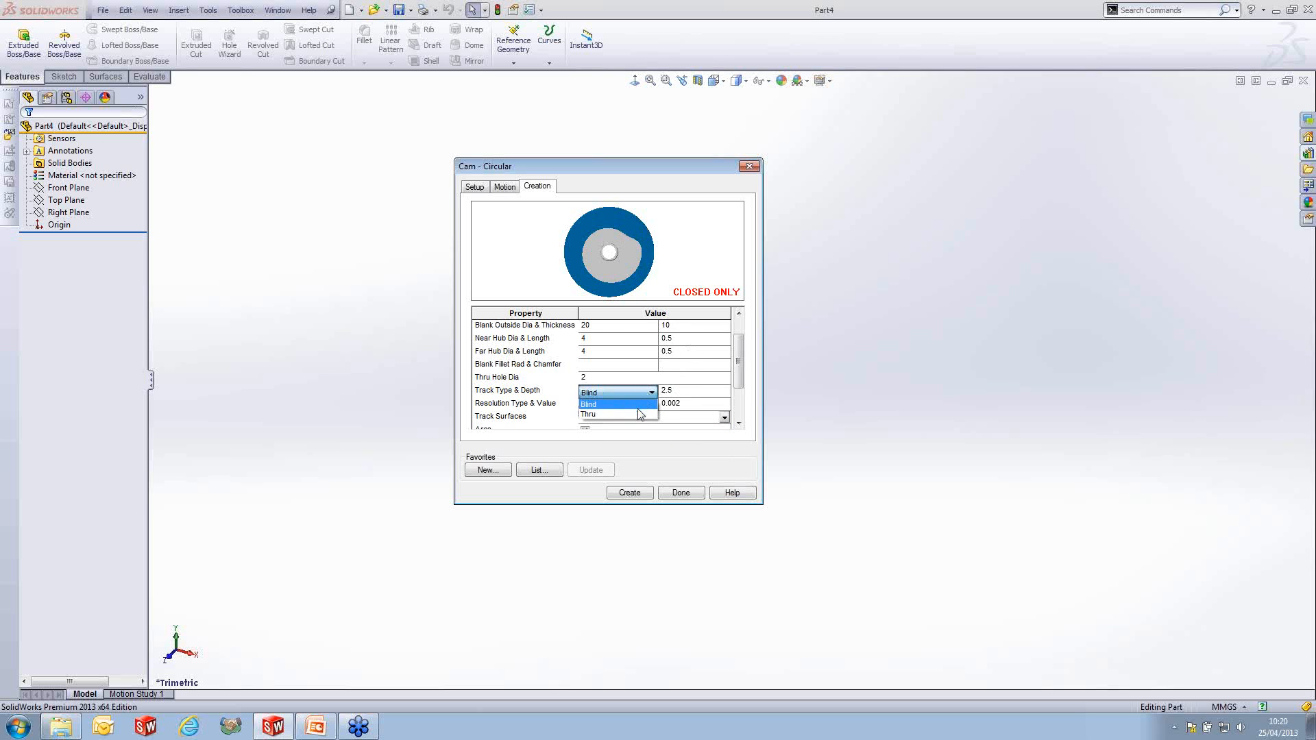
pyautogui.click(640, 413)
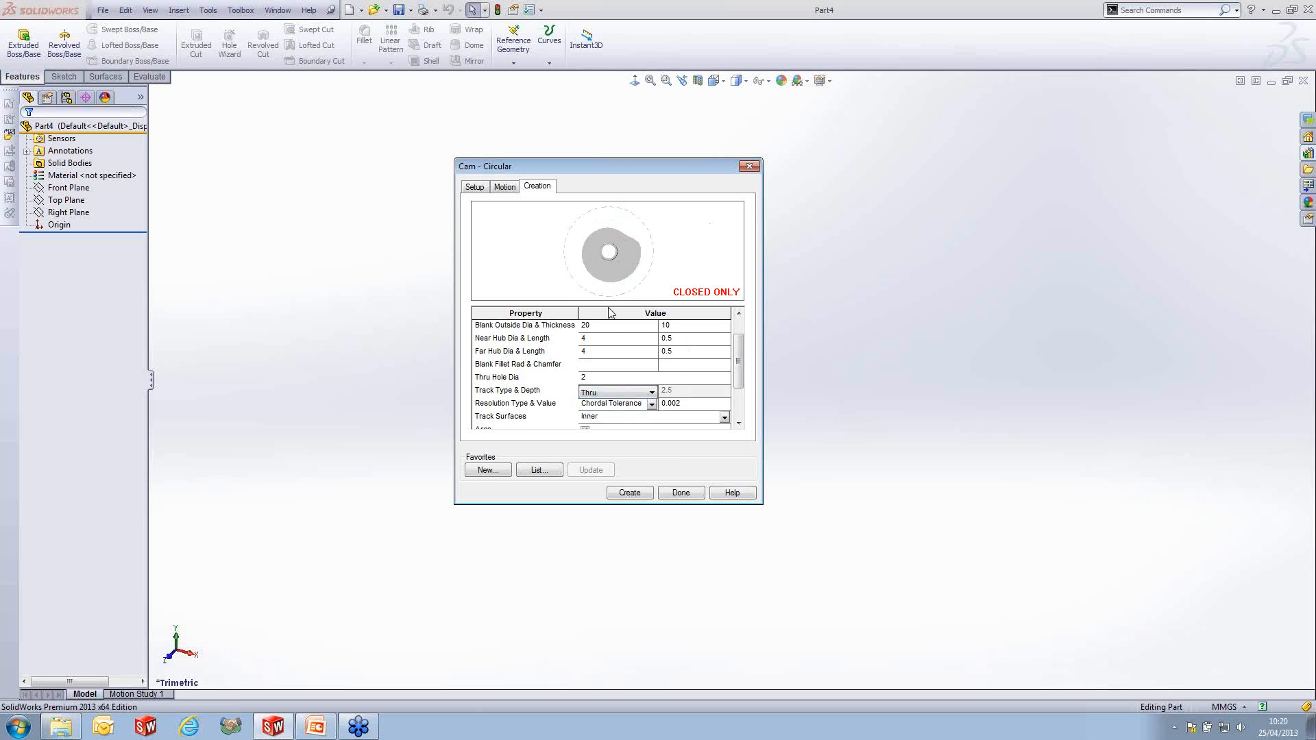
pyautogui.click(651, 391)
pyautogui.click(588, 404)
pyautogui.click(689, 392)
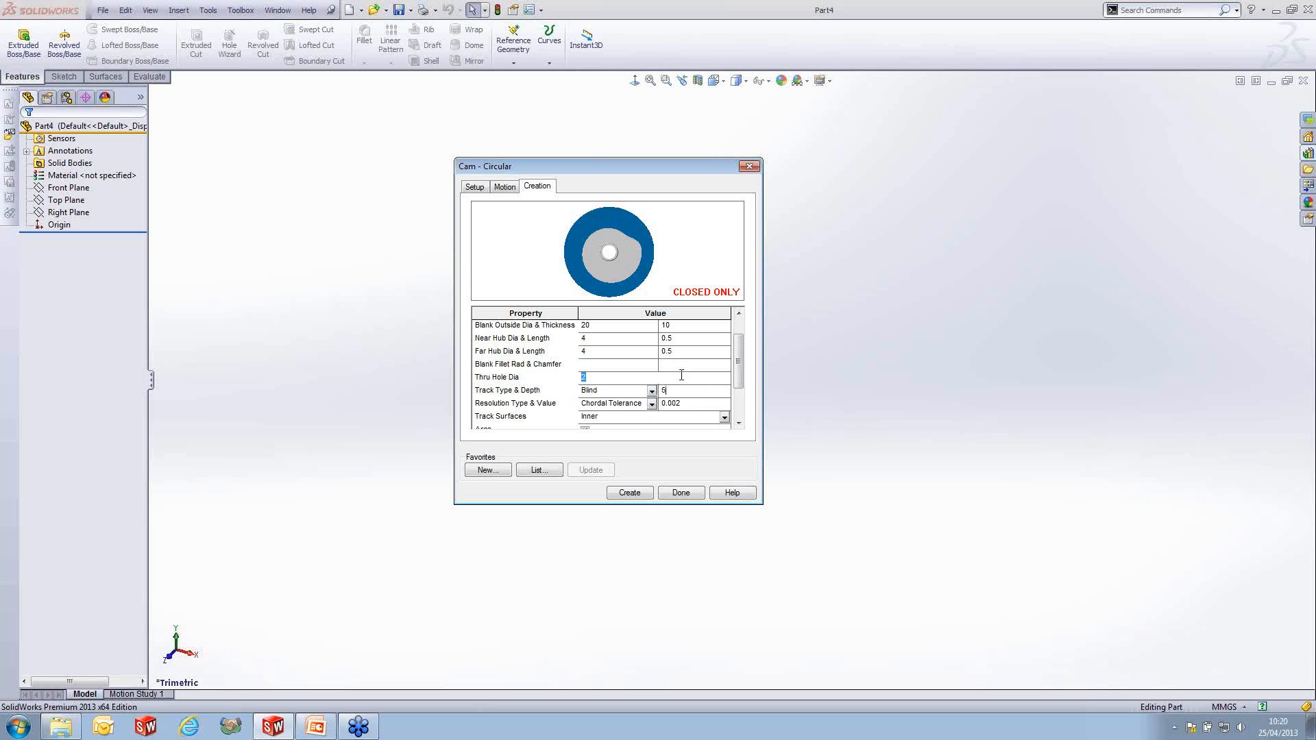
# - Review the cam's creation, motion and setup settings, and create the cam as a new part with the track removed
pyautogui.moveTo(739, 369); pyautogui.dragTo(738, 397)
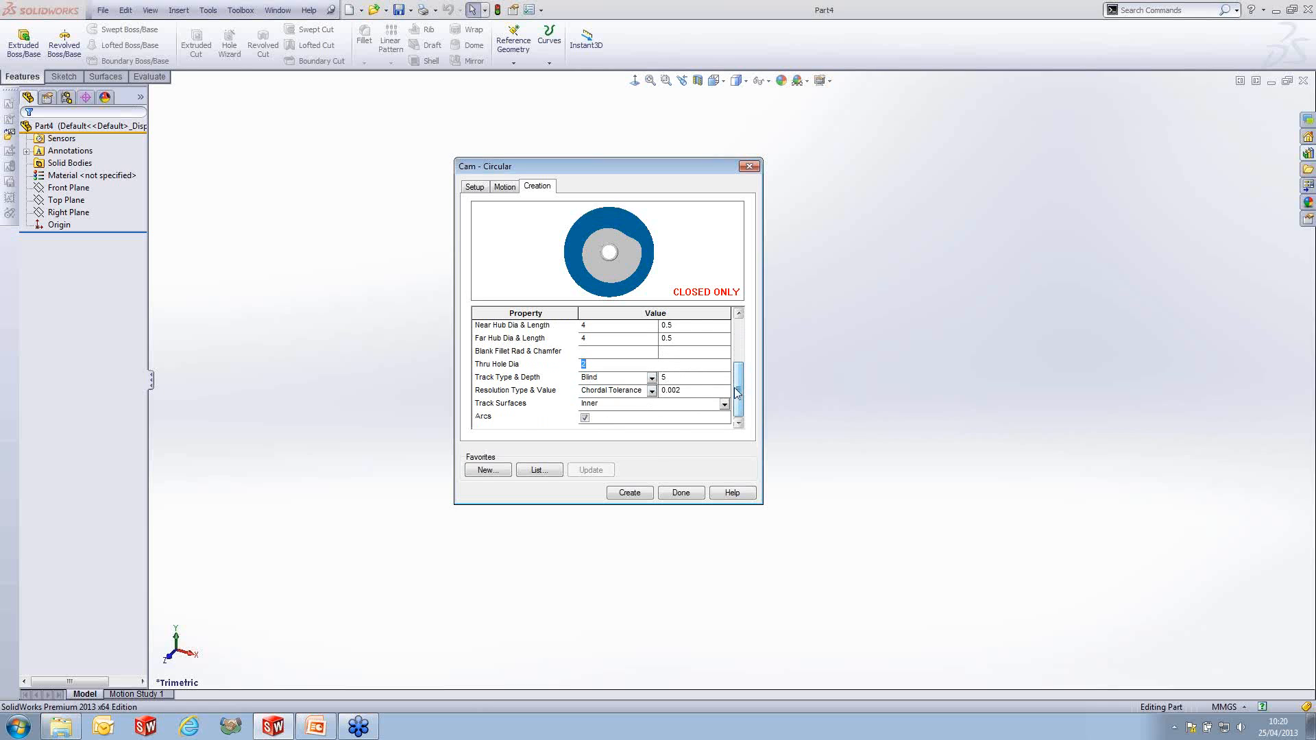
pyautogui.scroll(3, 658, 374)
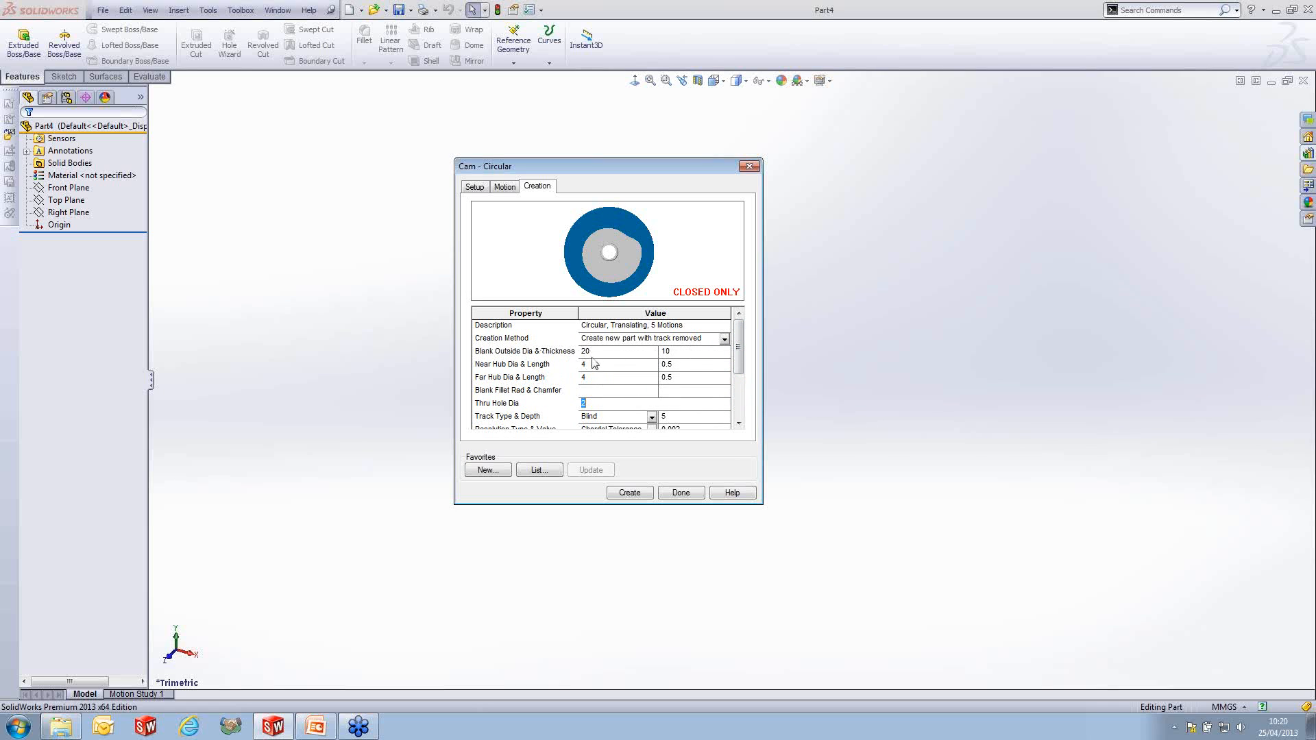
pyautogui.click(506, 186)
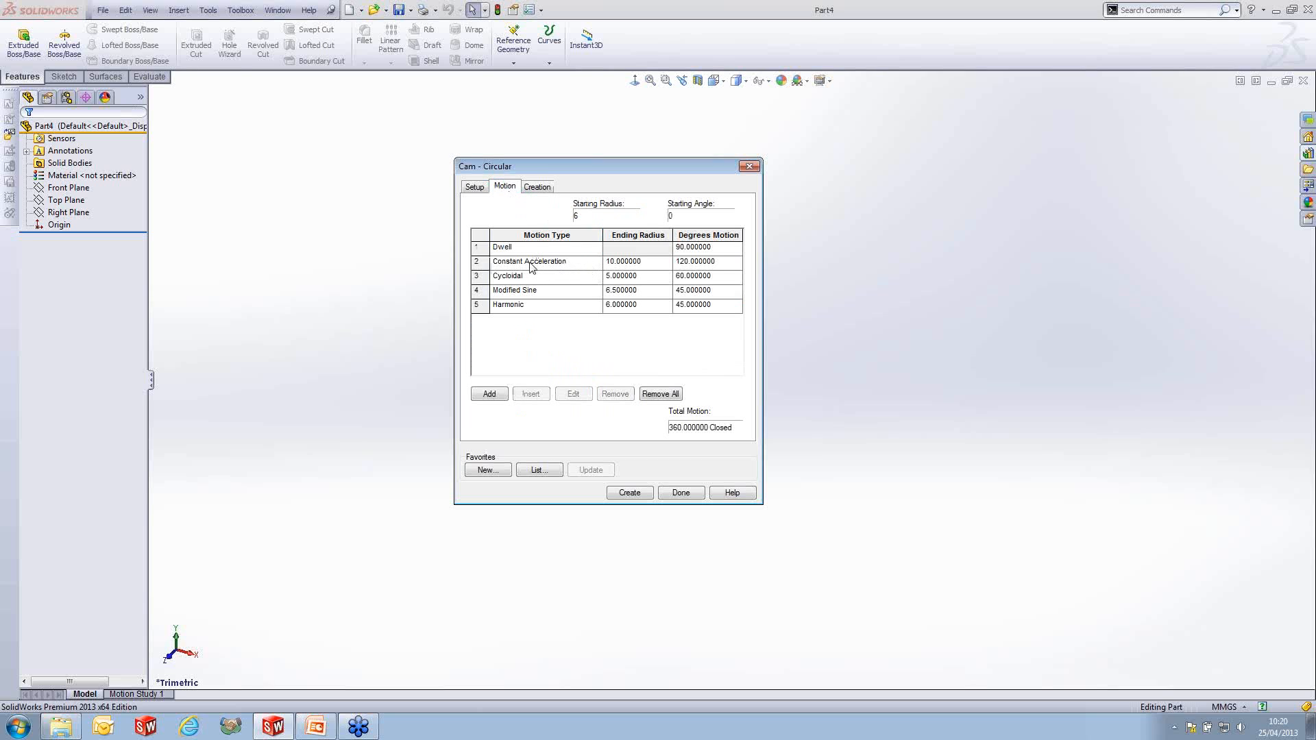
pyautogui.click(474, 188)
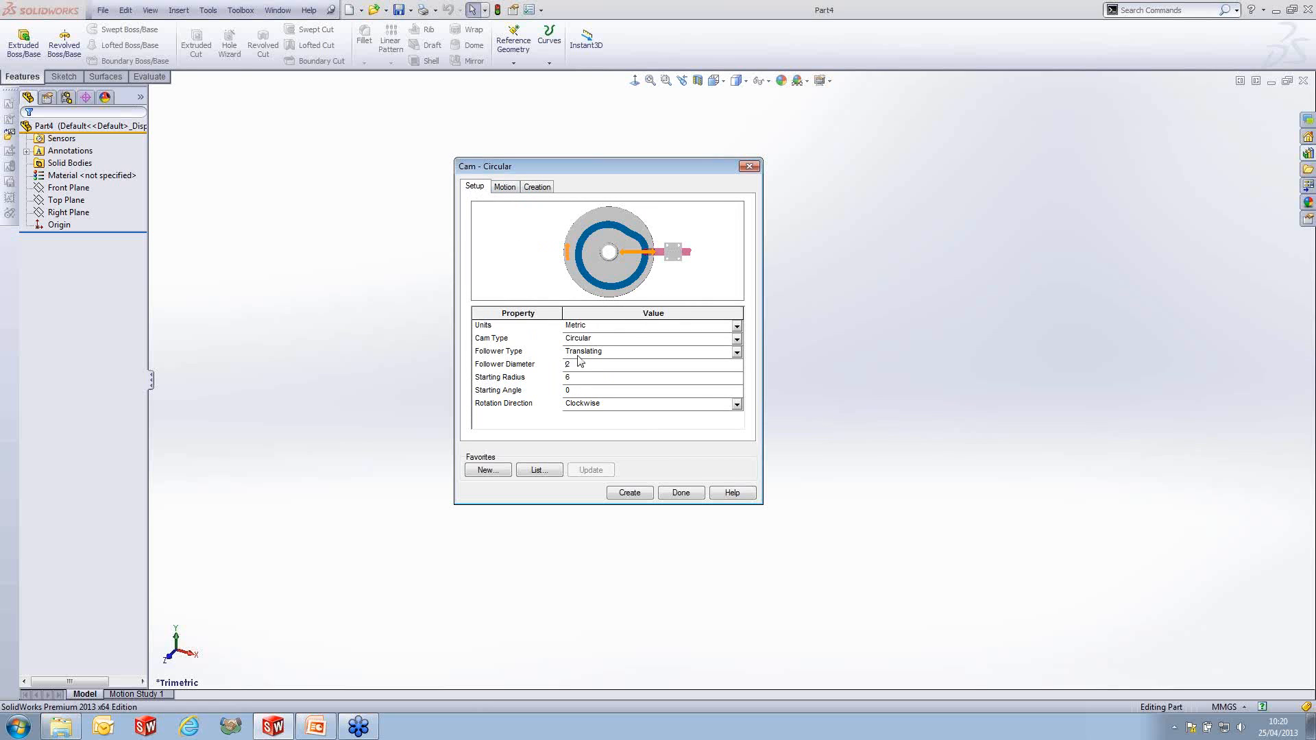
pyautogui.click(536, 188)
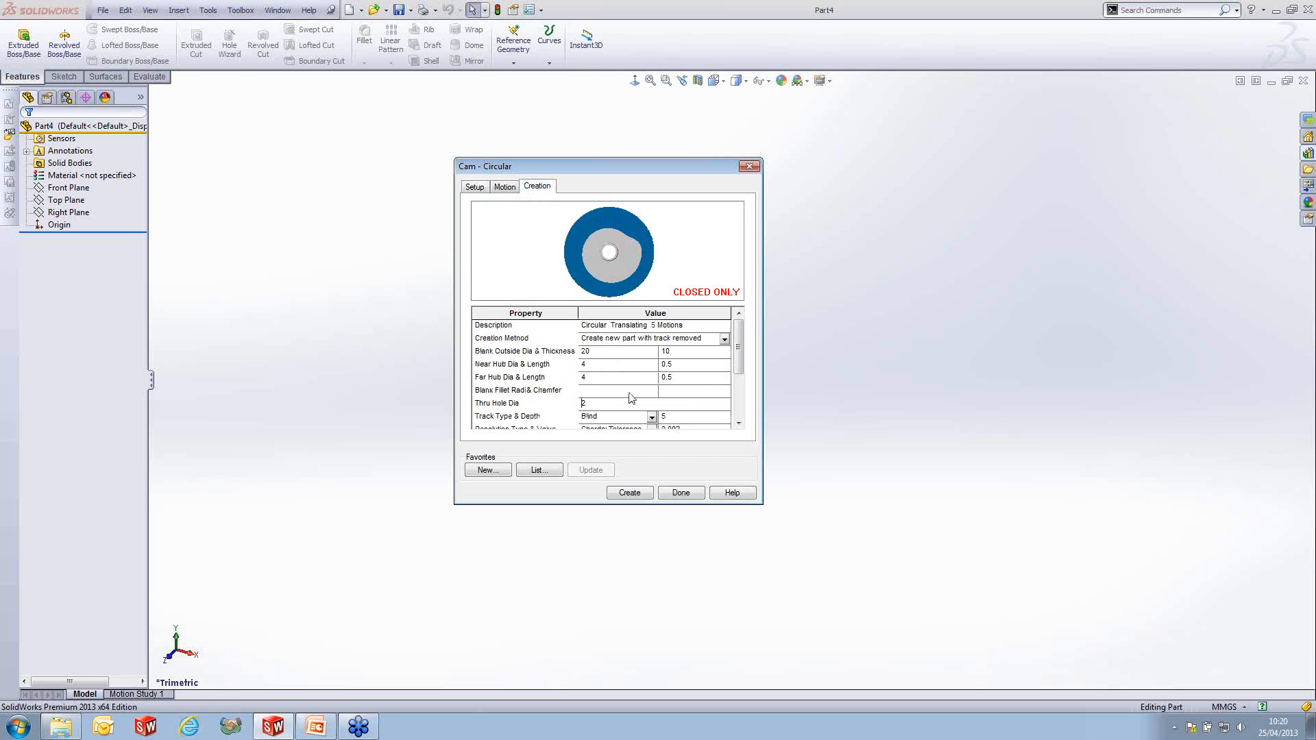
pyautogui.click(629, 492)
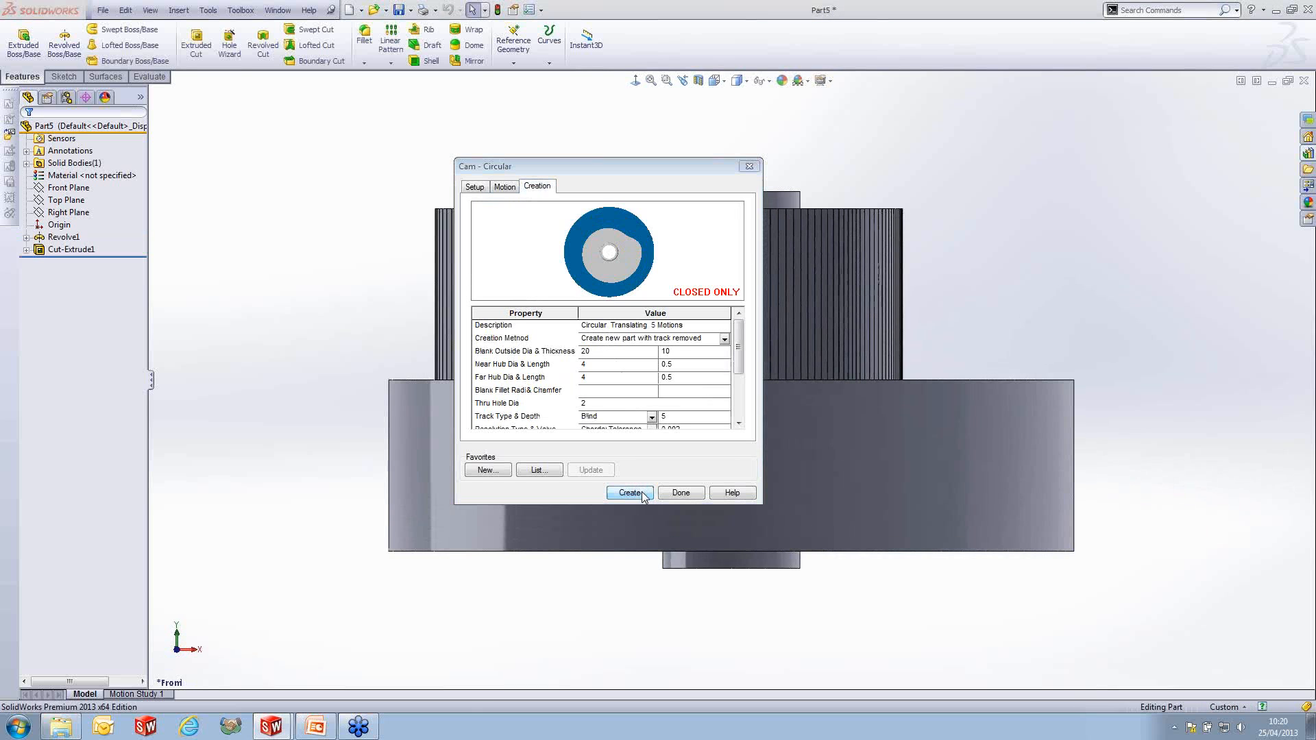
pyautogui.moveTo(995, 329); pyautogui.dragTo(997, 305, button='right')
pyautogui.moveTo(956, 552); pyautogui.dragTo(1169, 619, button='middle')
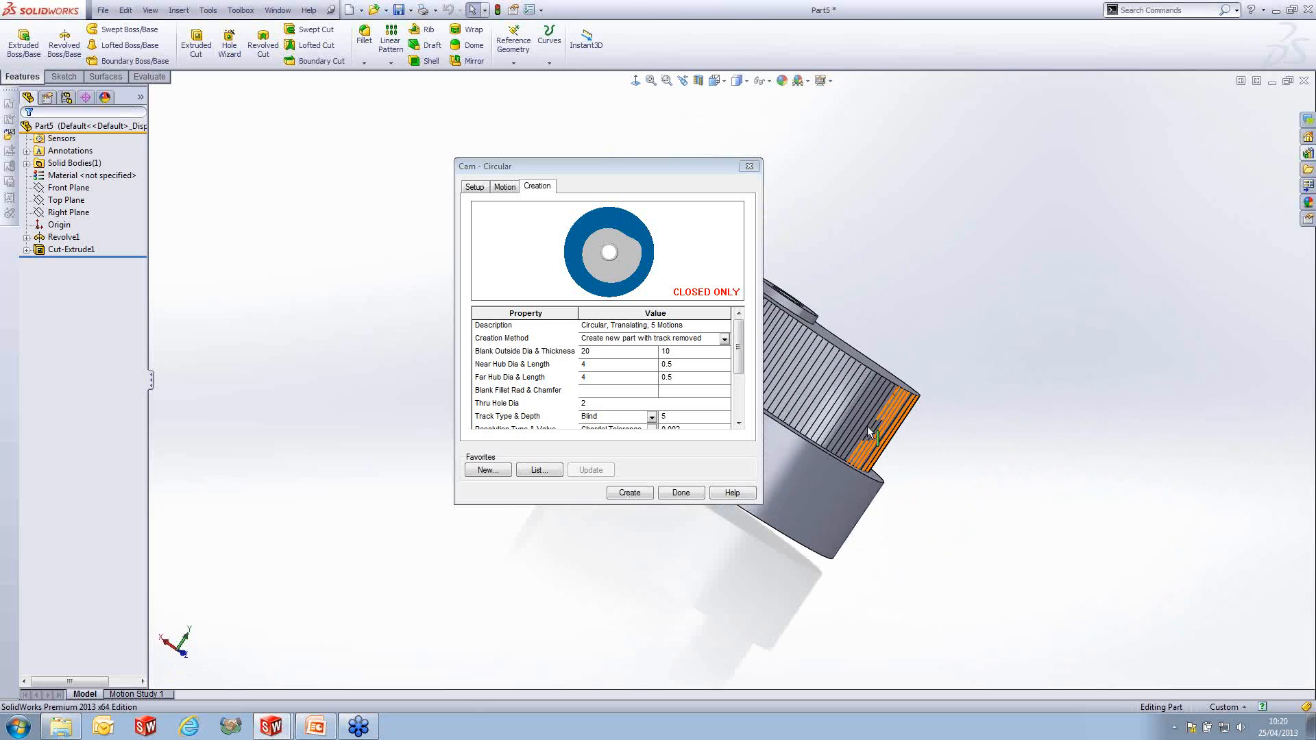
# - Switch the cam's resolution type to Angular Increment and create the circular cam again as a new part
pyautogui.moveTo(911, 446); pyautogui.dragTo(920, 512, button='middle')
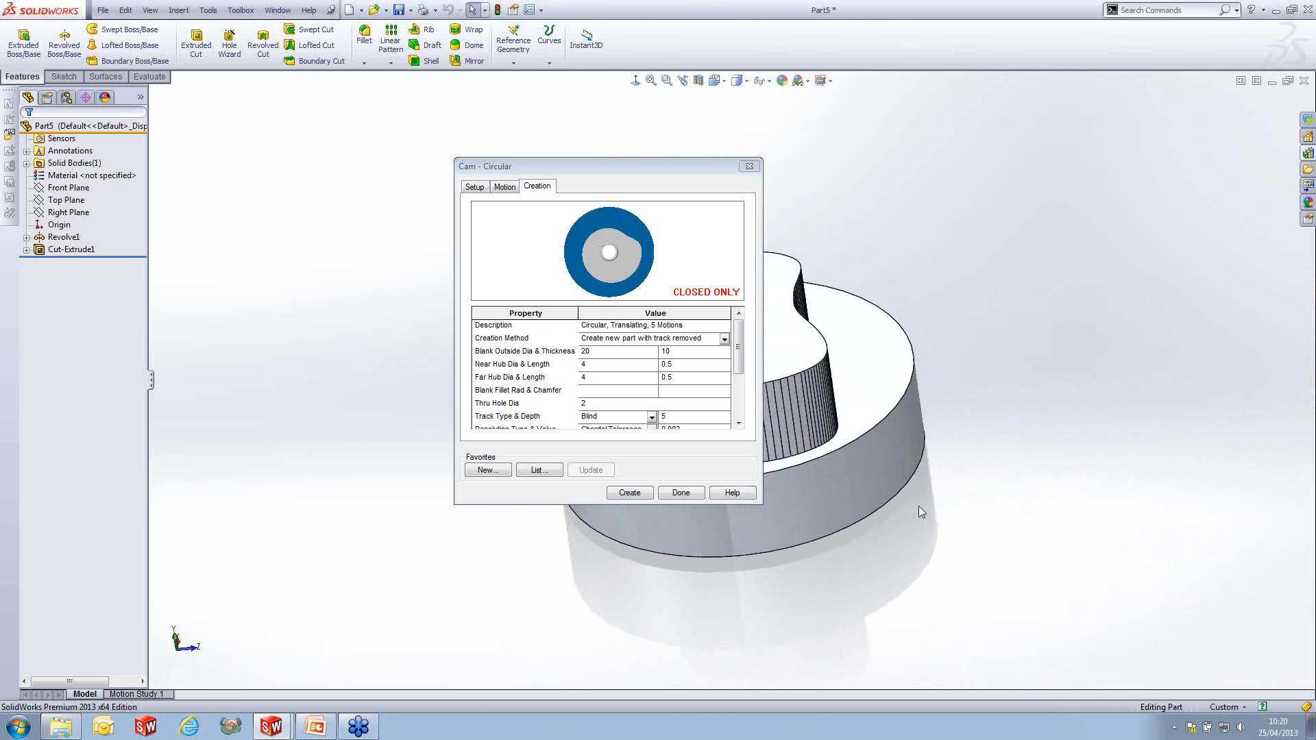
pyautogui.scroll(-1, 685, 434)
pyautogui.moveTo(740, 358); pyautogui.dragTo(743, 397)
pyautogui.click(706, 390)
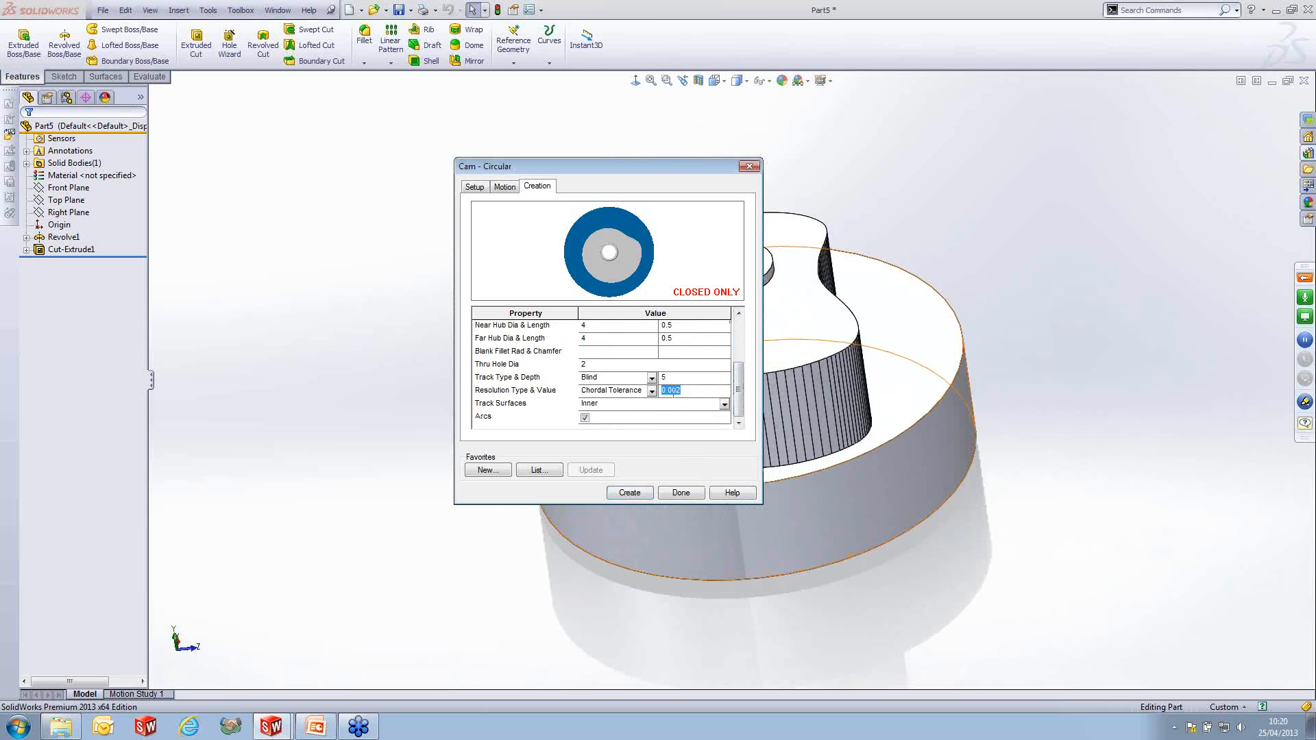
pyautogui.click(652, 390)
pyautogui.click(616, 414)
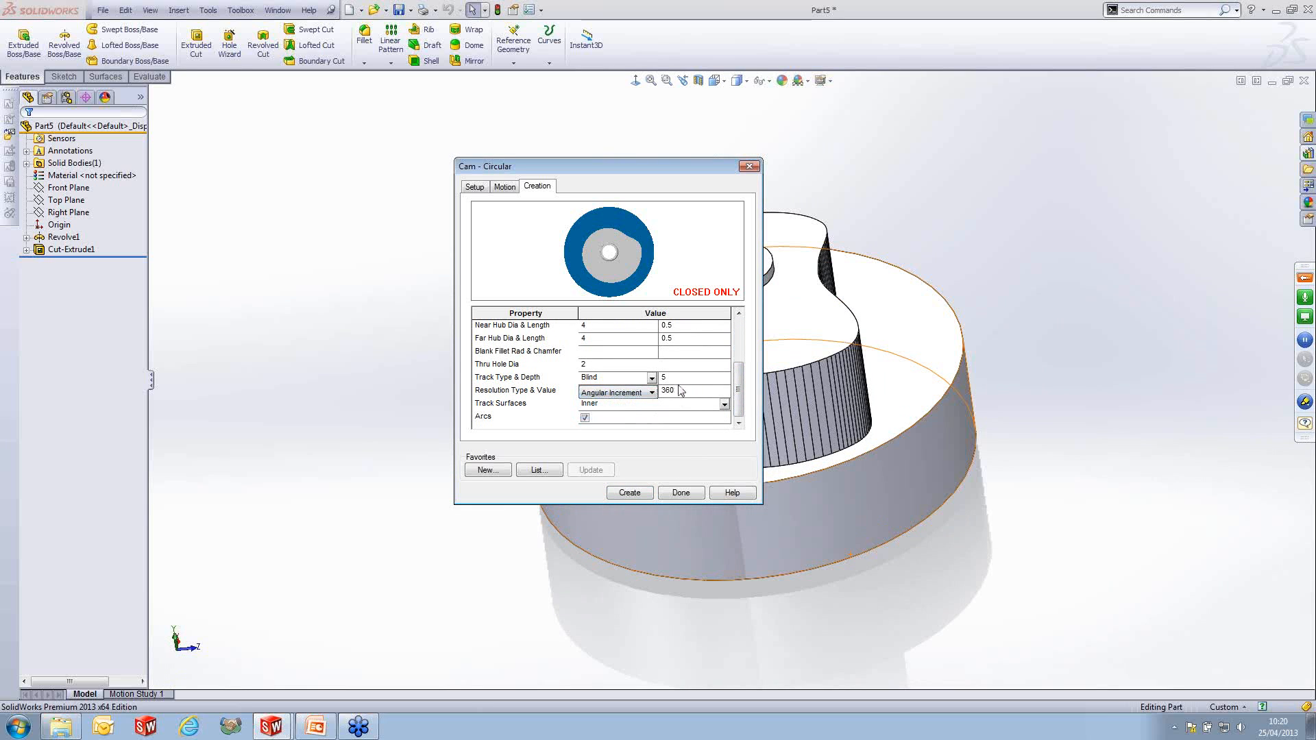
pyautogui.click(630, 493)
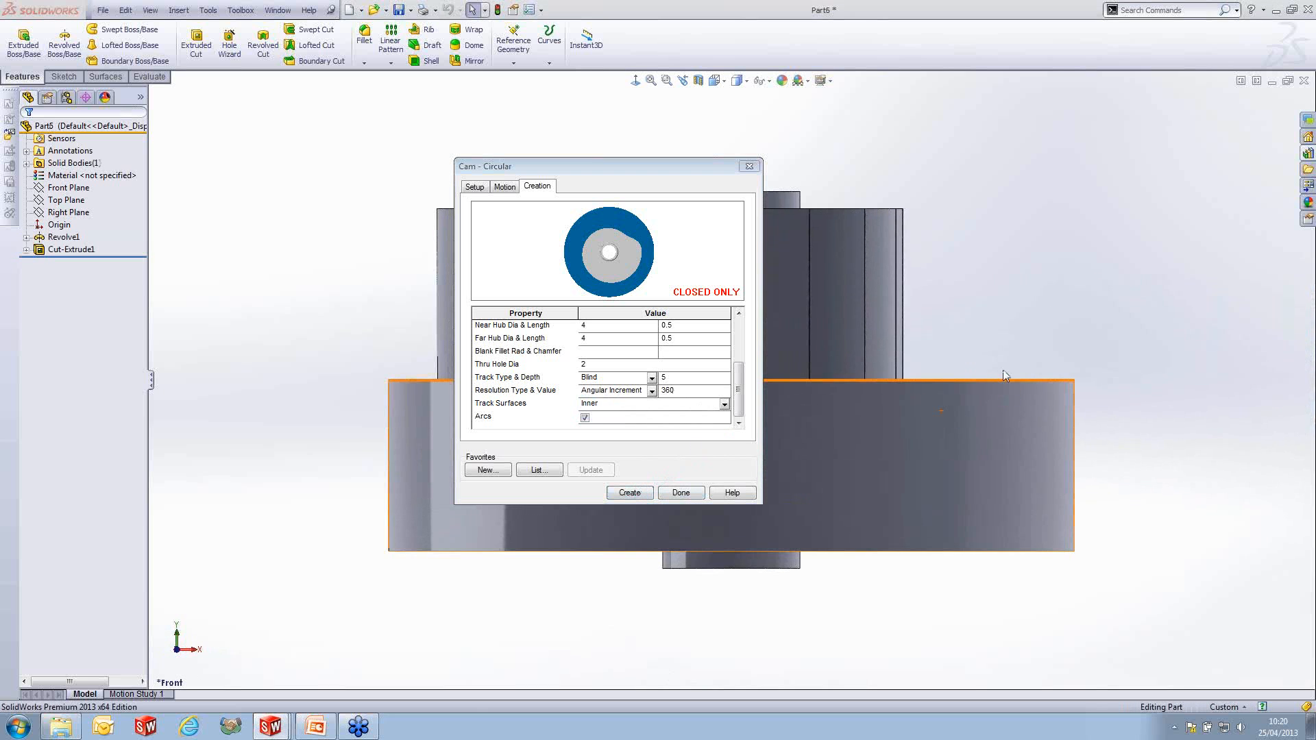
# - Inspect the new cam's track surfaces from several angles and close the cam definition
pyautogui.moveTo(1029, 277); pyautogui.dragTo(1180, 296, button='middle')
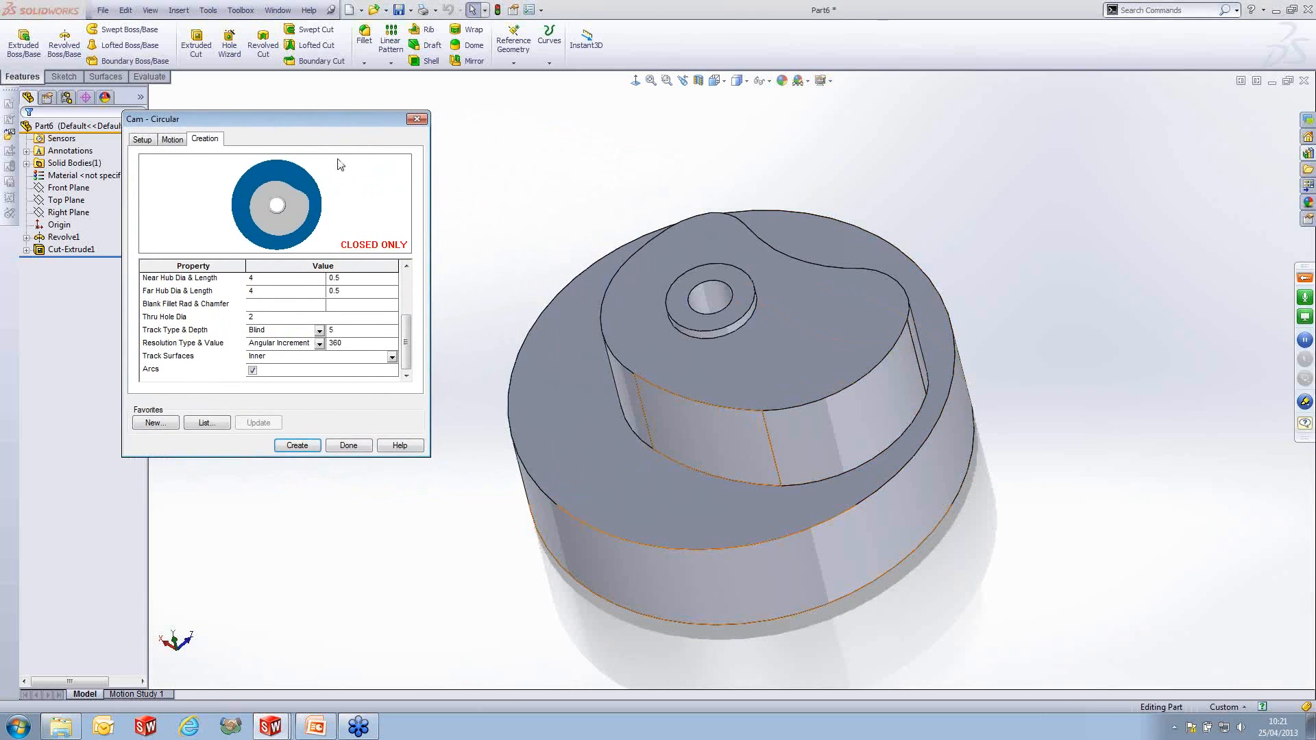
pyautogui.moveTo(753, 439); pyautogui.dragTo(794, 599, button='middle')
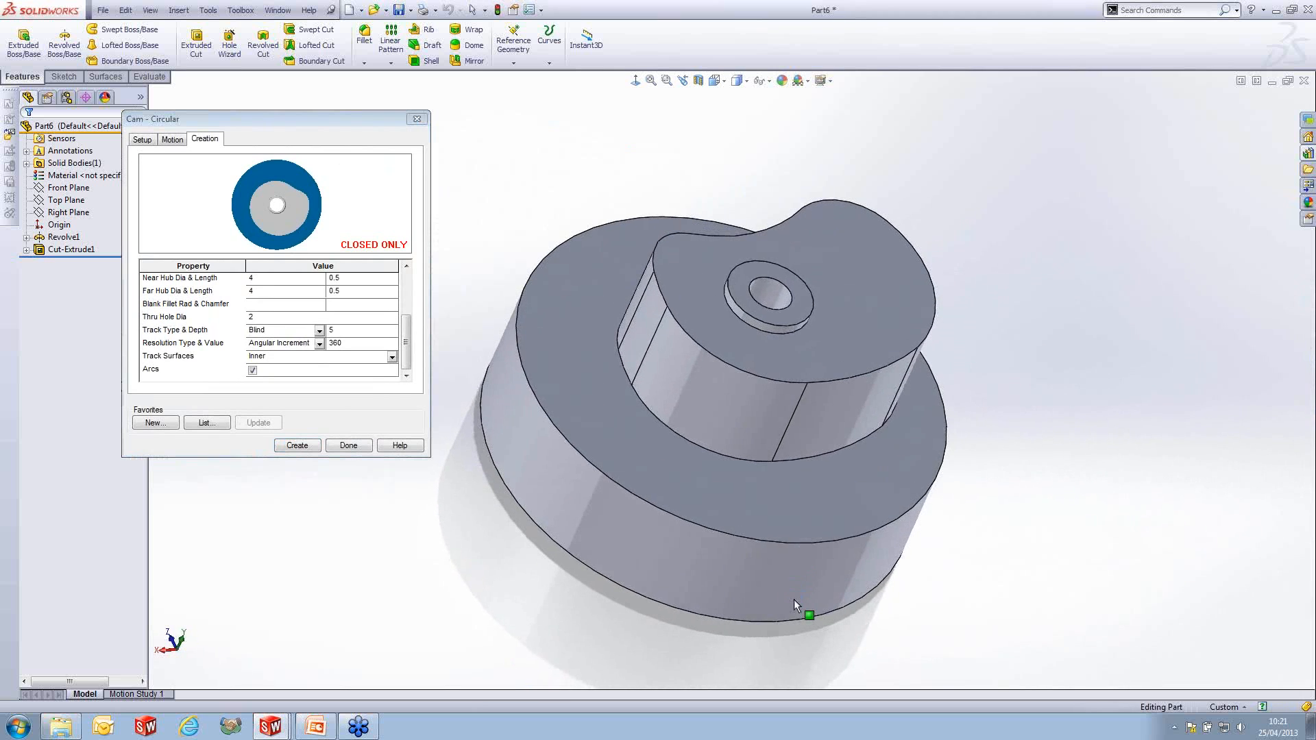
pyautogui.moveTo(801, 442); pyautogui.dragTo(830, 543, button='middle')
pyautogui.moveTo(696, 442); pyautogui.dragTo(748, 444, button='middle')
pyautogui.moveTo(679, 258); pyautogui.dragTo(633, 461, button='middle')
pyautogui.moveTo(910, 306); pyautogui.dragTo(838, 372, button='middle')
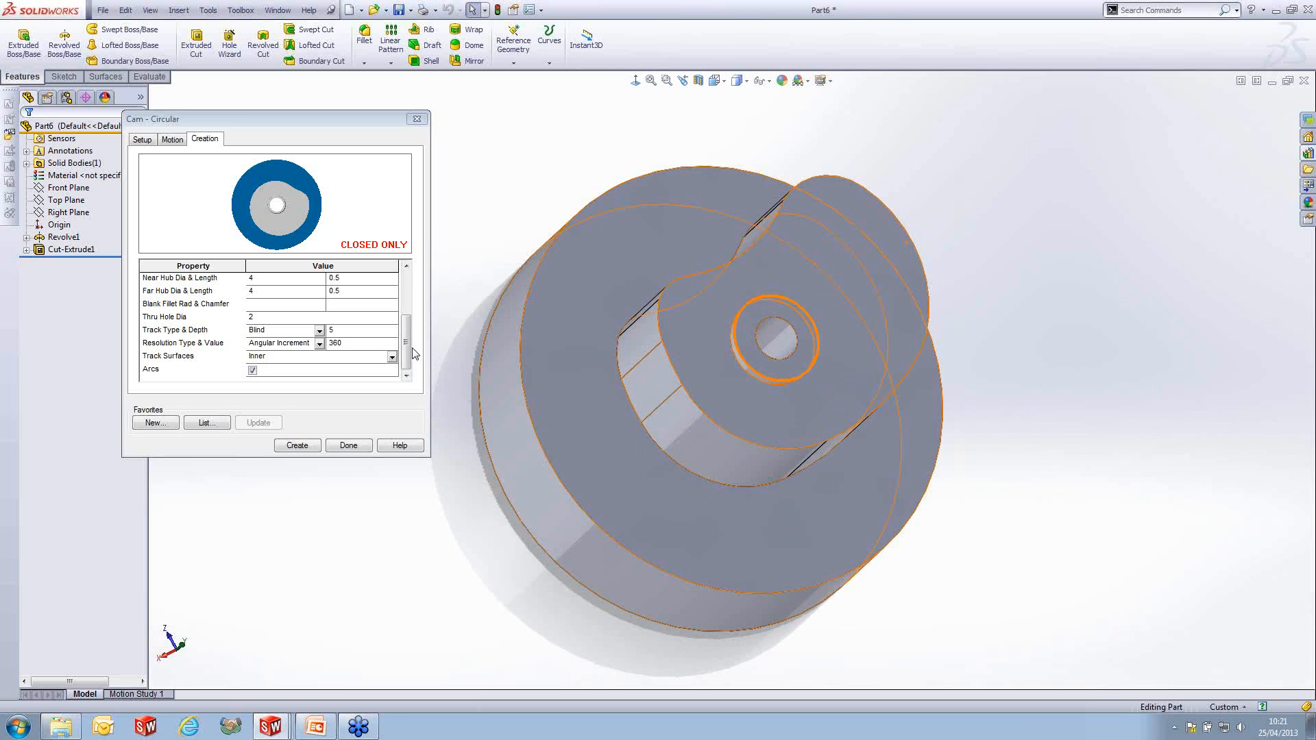
pyautogui.click(358, 446)
pyautogui.click(349, 446)
pyautogui.moveTo(480, 385); pyautogui.dragTo(479, 302, button='middle')
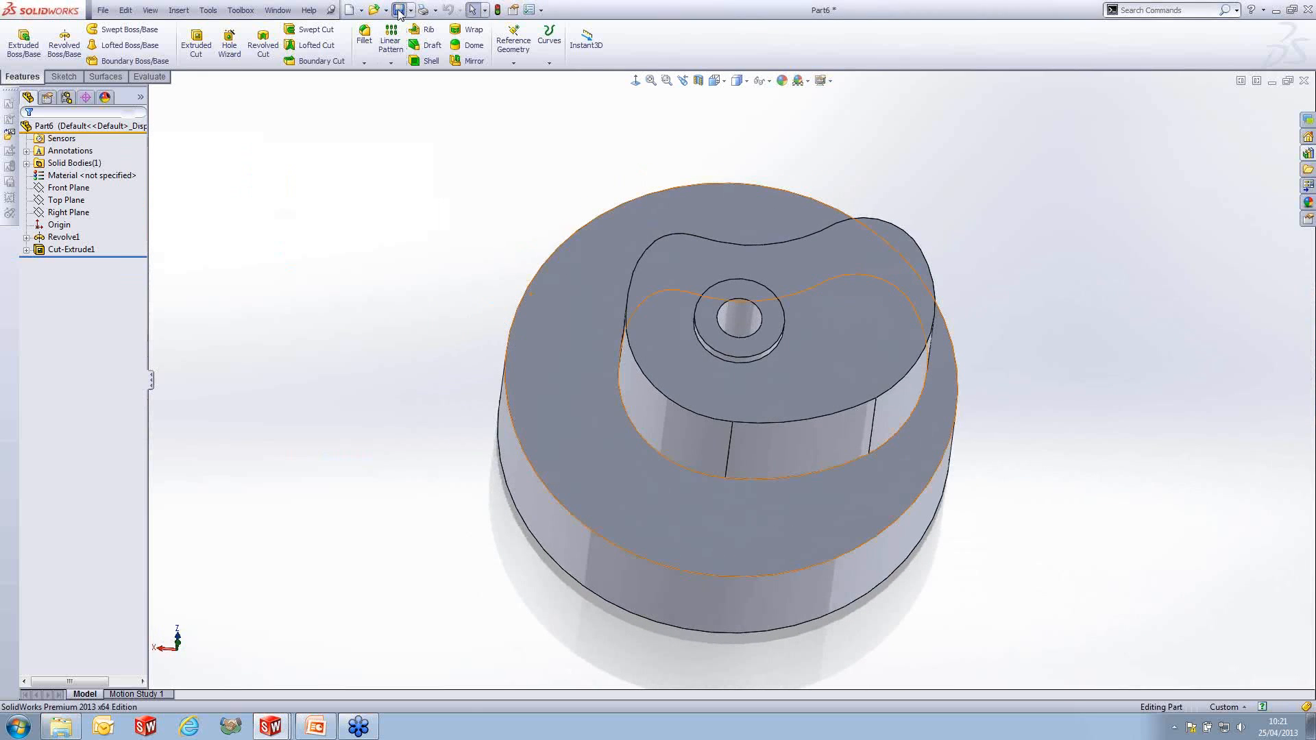
# - Save the circular cam part as Part6.SLDPRT in the Cams and Grooves Webinar folder
pyautogui.click(398, 11)
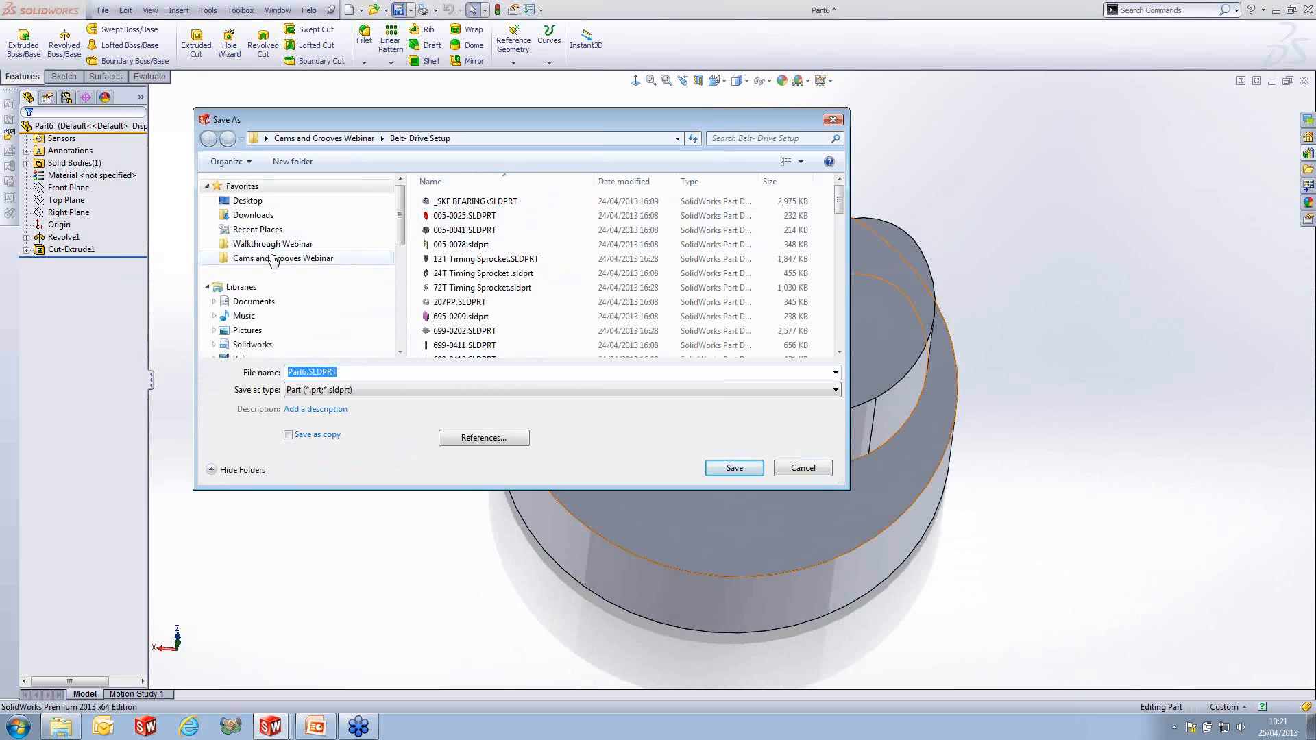
pyautogui.click(273, 259)
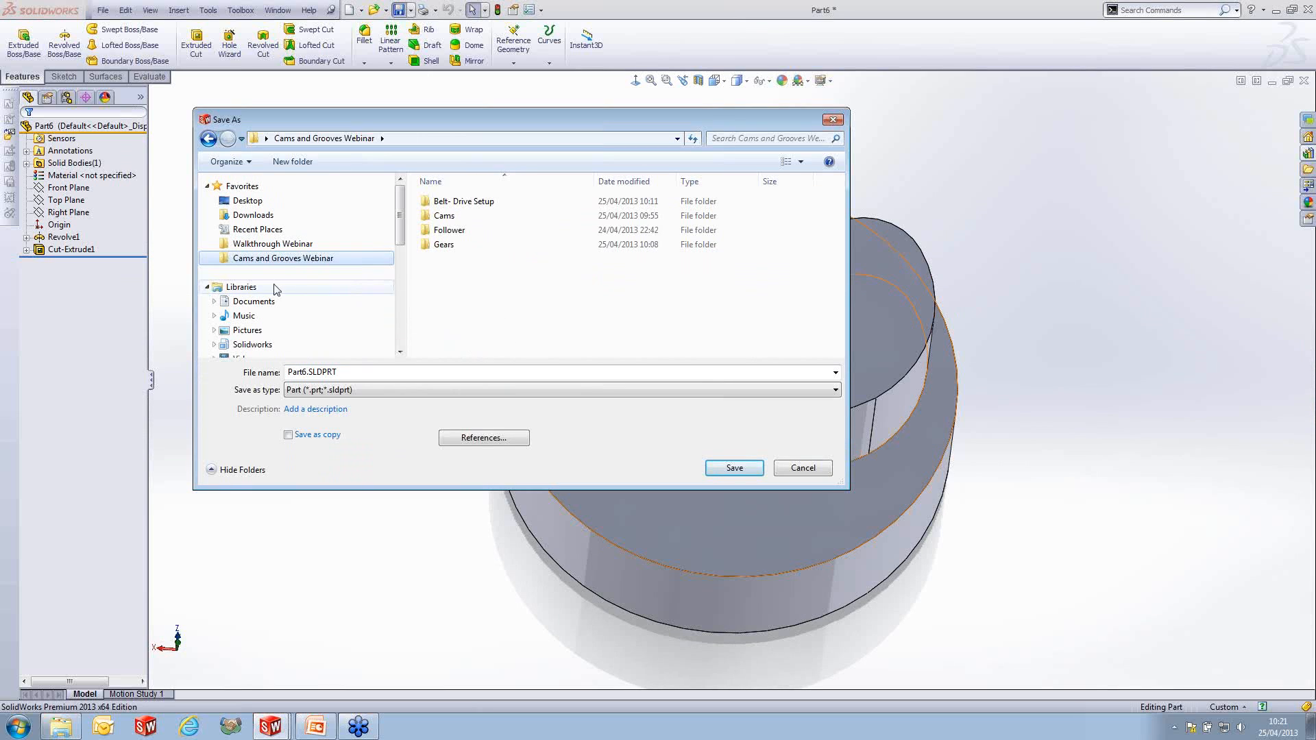
pyautogui.click(734, 467)
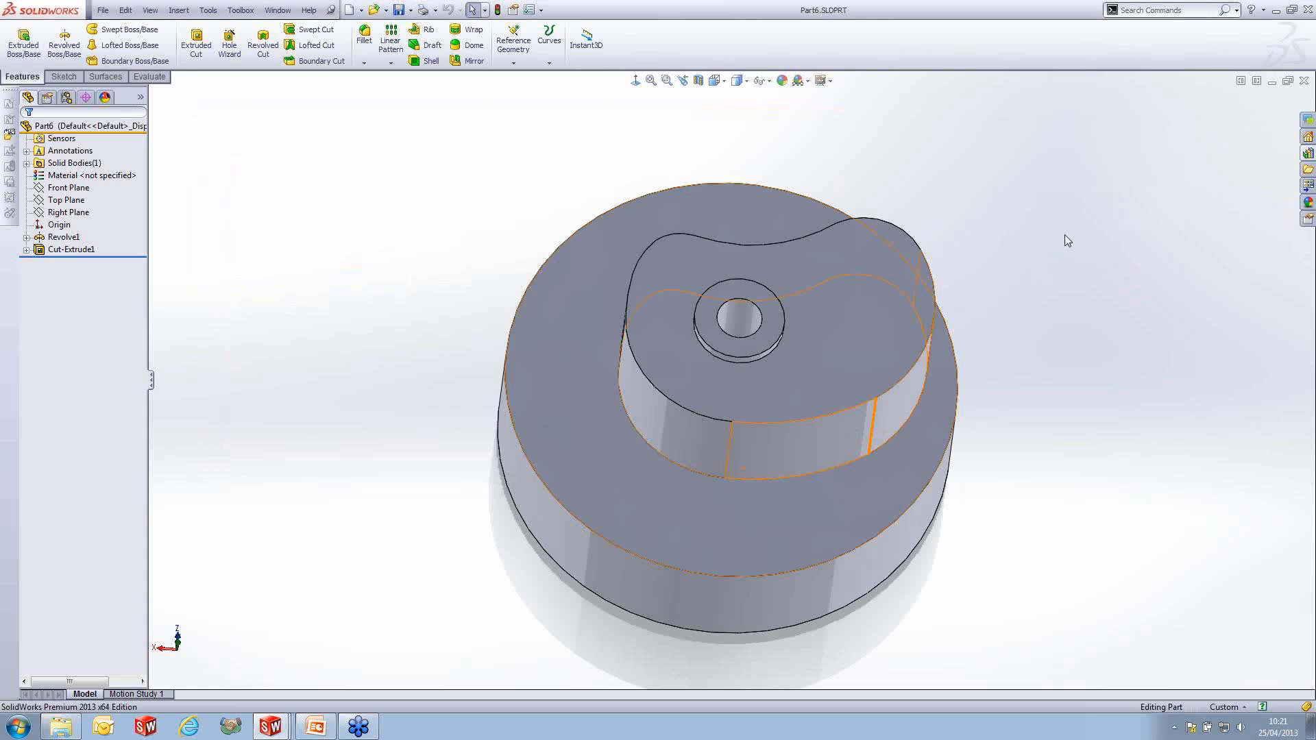
# - Start a new Toolbox cam definition and set the cam type to Linear
pyautogui.click(240, 11)
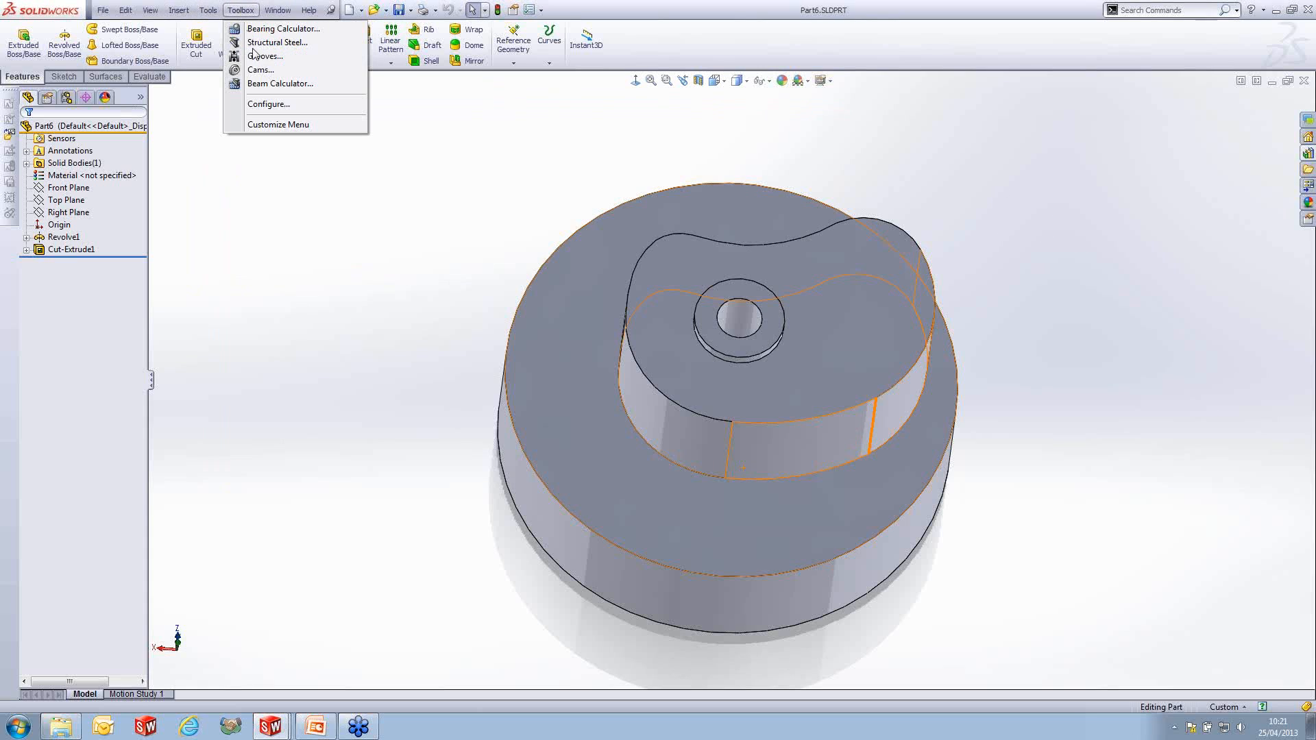
pyautogui.click(263, 71)
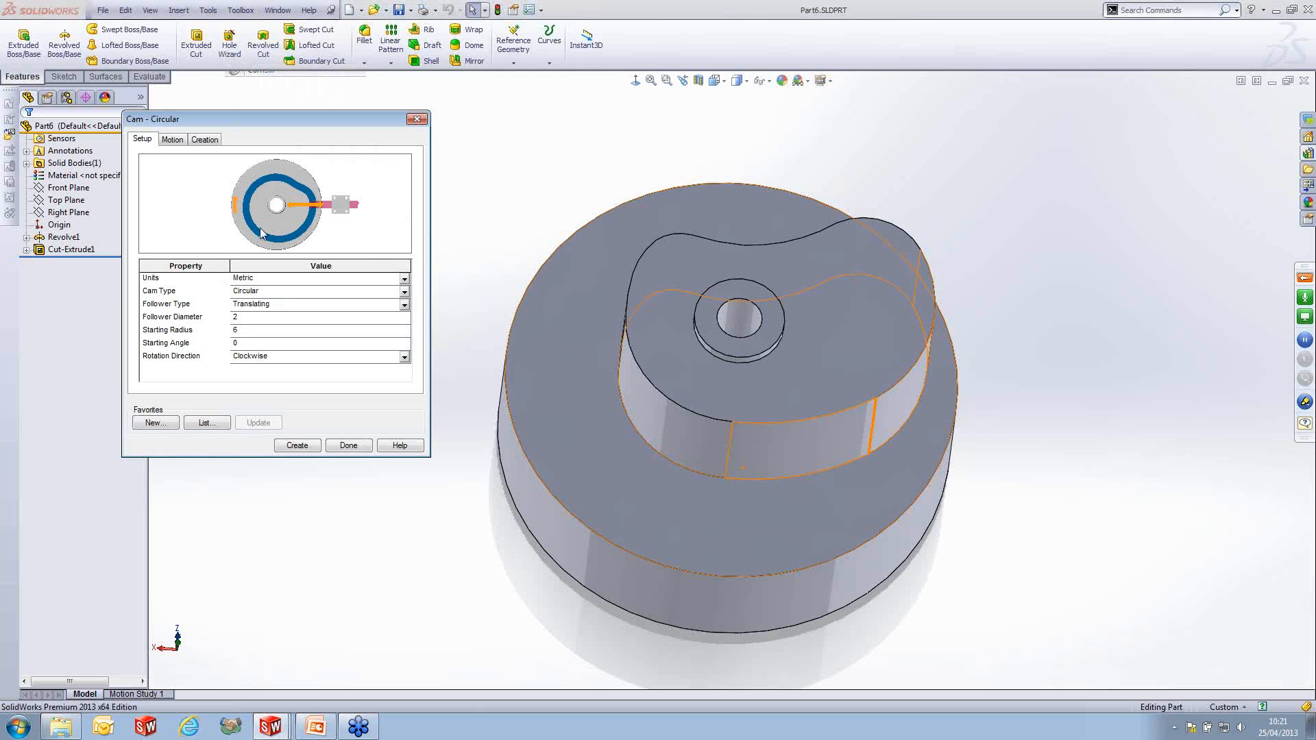
pyautogui.click(270, 291)
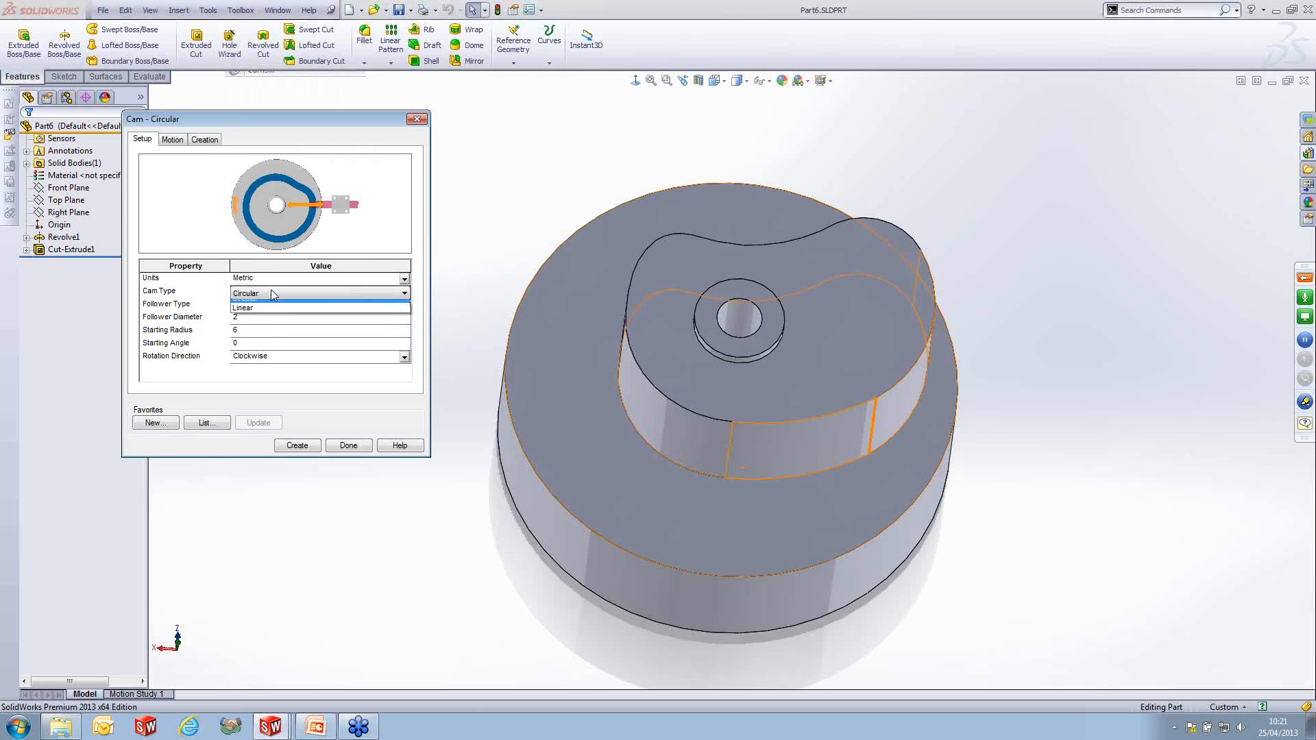
pyautogui.click(266, 317)
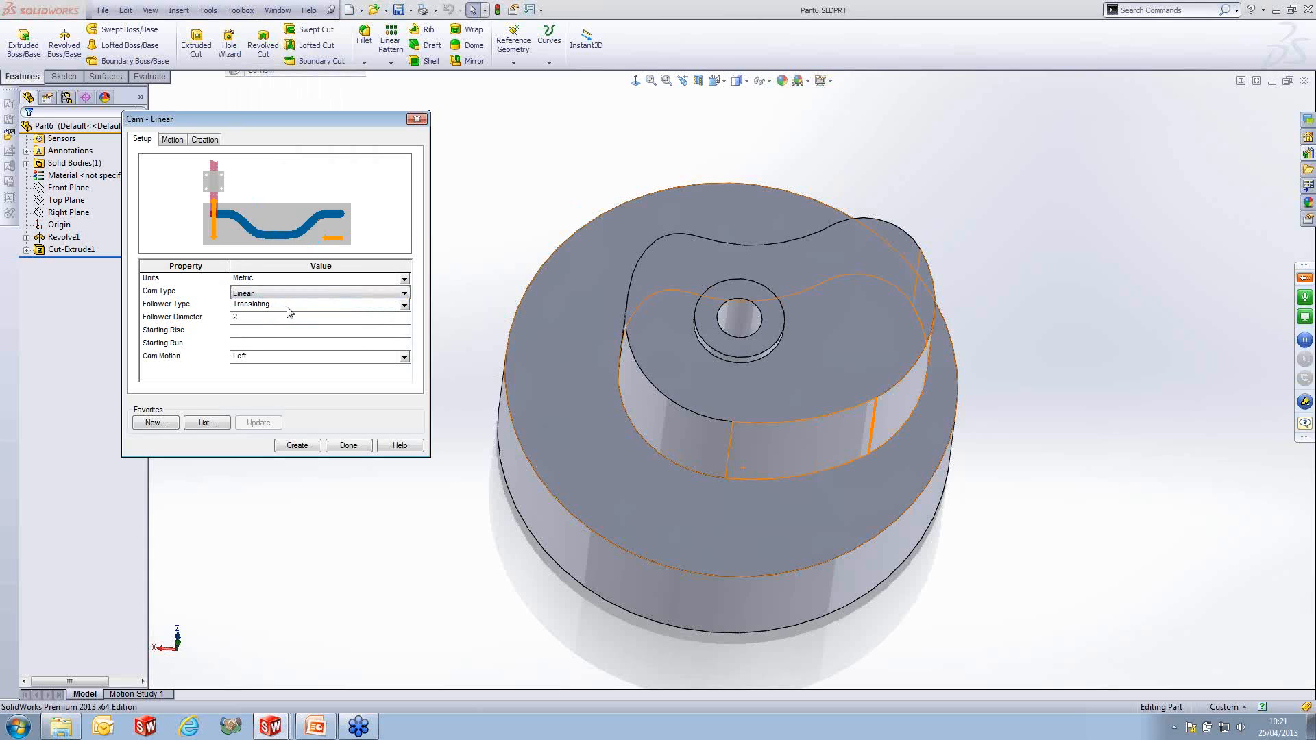
# - Preview the Inclined and Swing Trail follower types and return the follower type to Translating
pyautogui.click(289, 307)
pyautogui.click(279, 332)
pyautogui.click(284, 306)
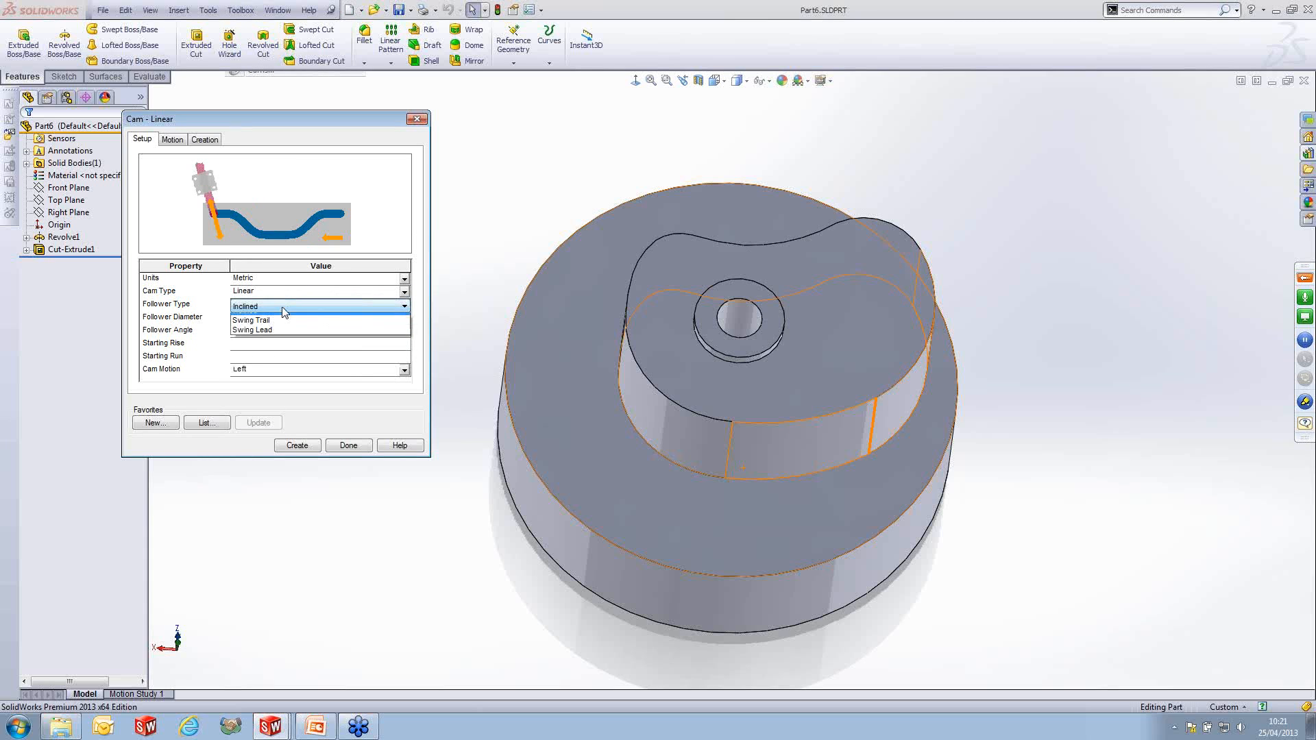
pyautogui.click(282, 337)
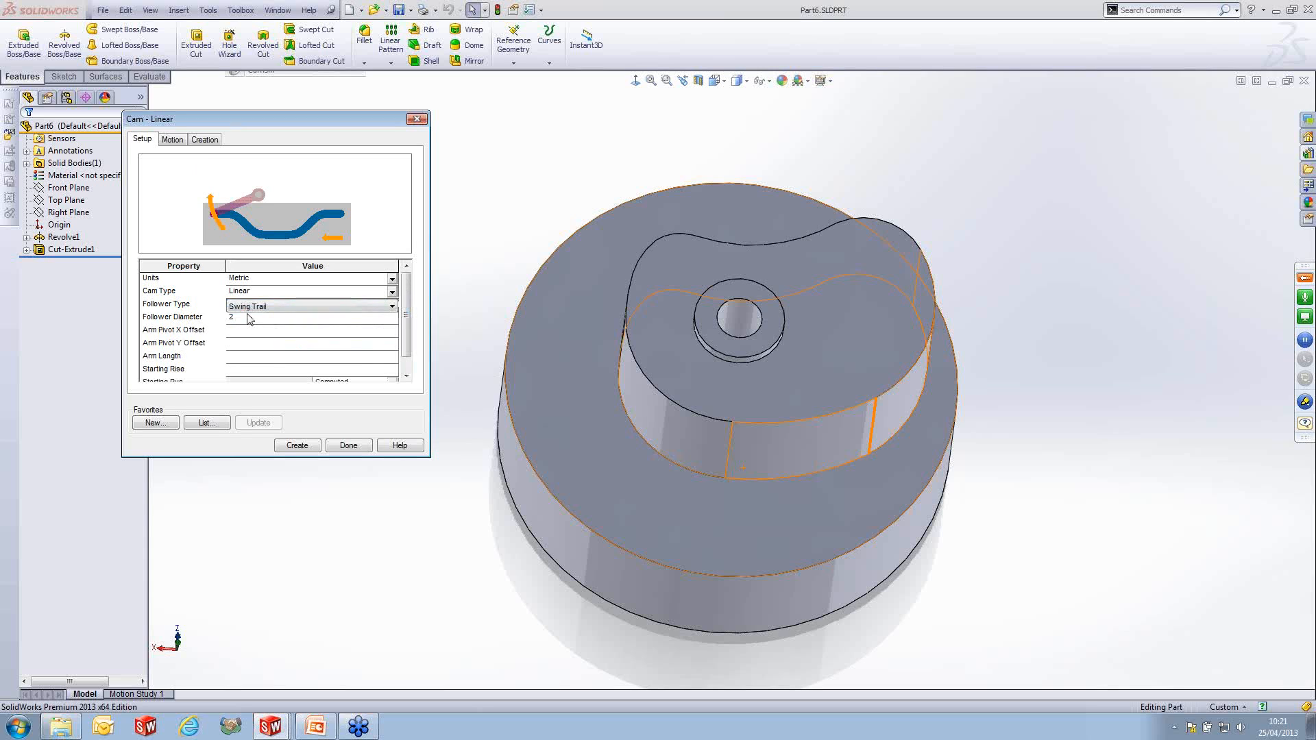
pyautogui.click(273, 307)
pyautogui.click(273, 320)
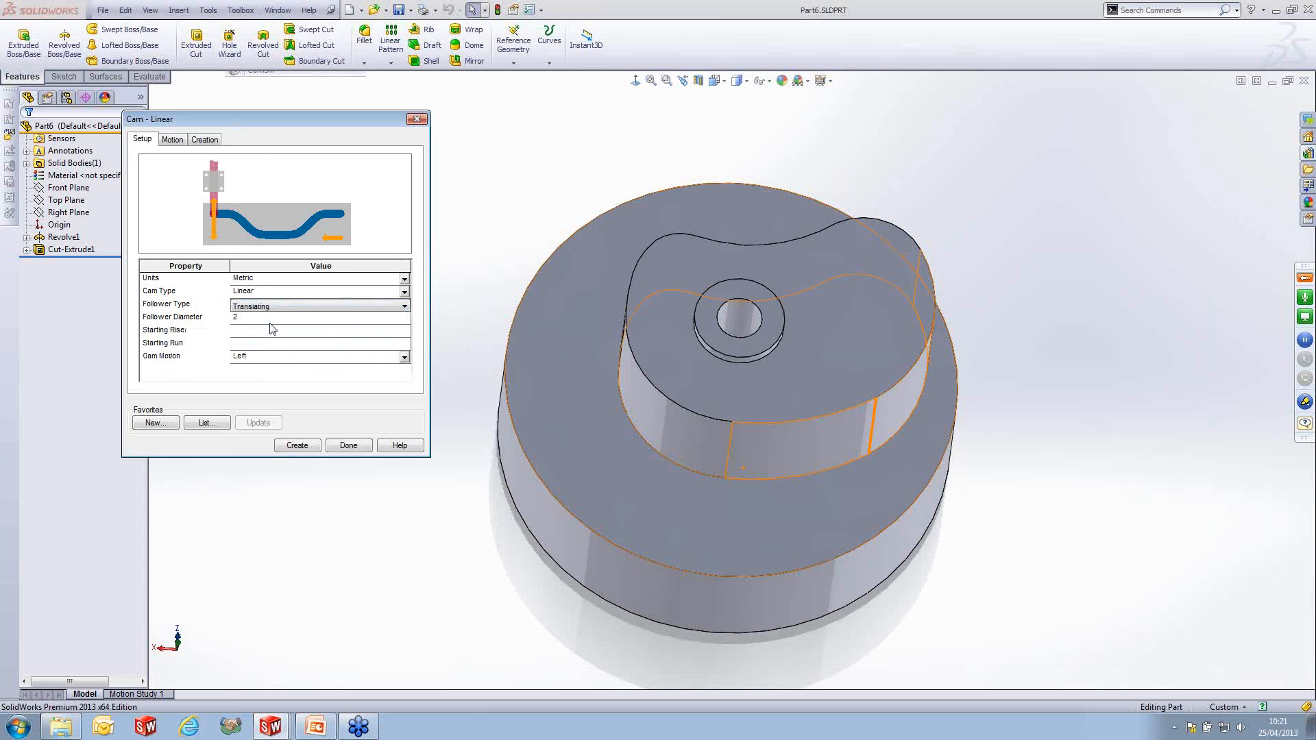
# - Set the follower diameter to 1, starting rise to 2 and starting run to 1, comparing Right cam motion and returning it to Left
pyautogui.click(264, 317)
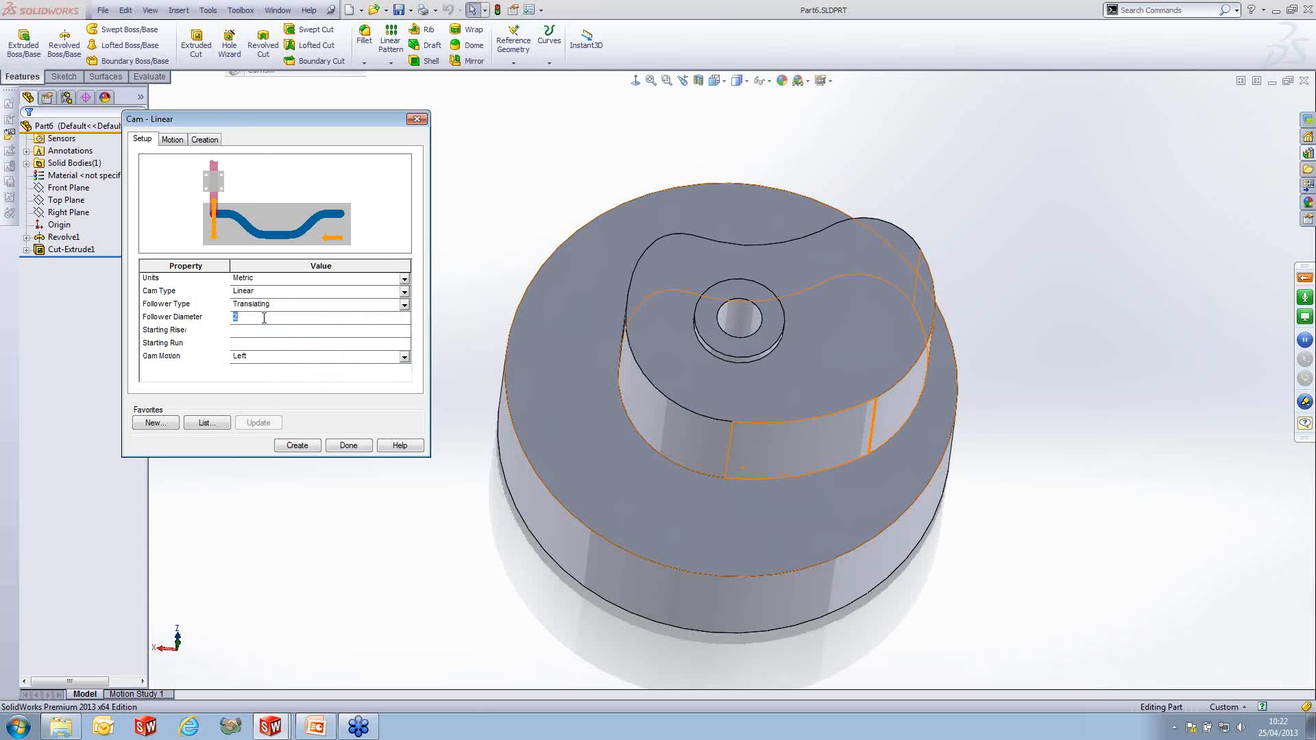
pyautogui.write('1')
pyautogui.press('Tab')
pyautogui.click(405, 357)
pyautogui.click(397, 377)
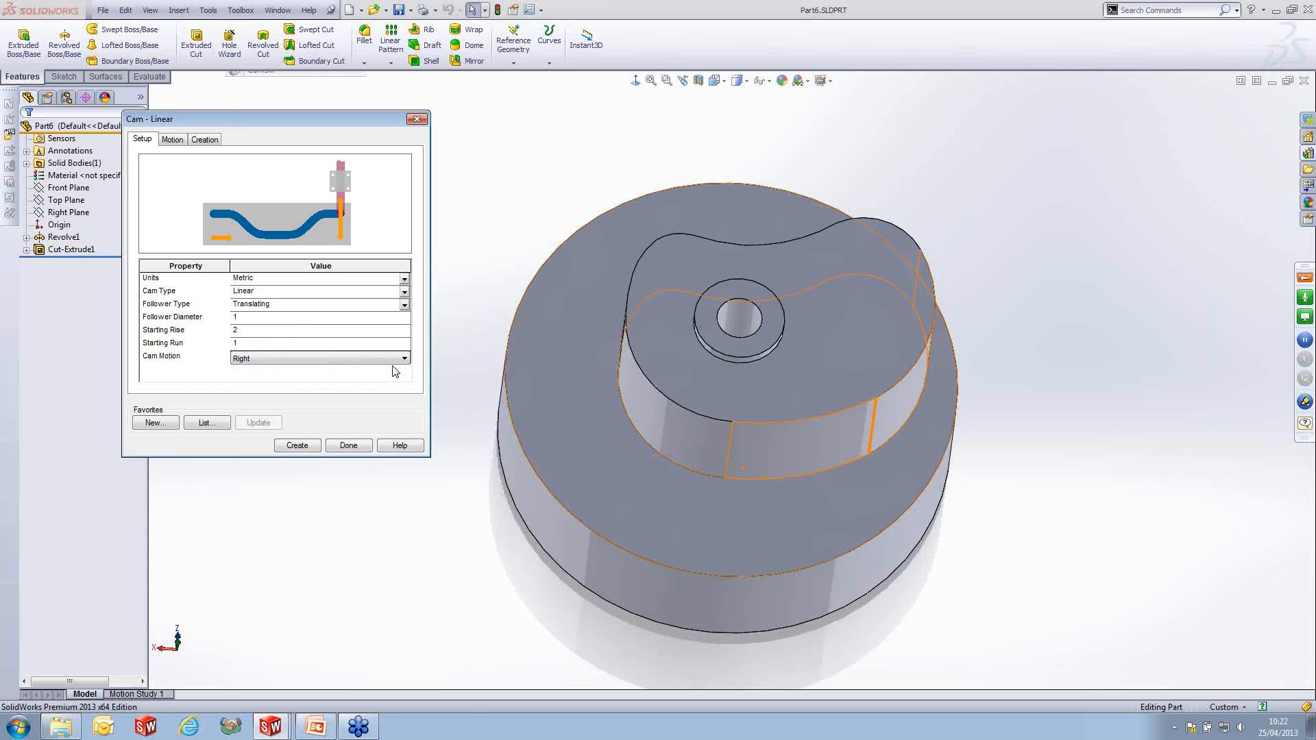
pyautogui.click(397, 359)
pyautogui.click(392, 368)
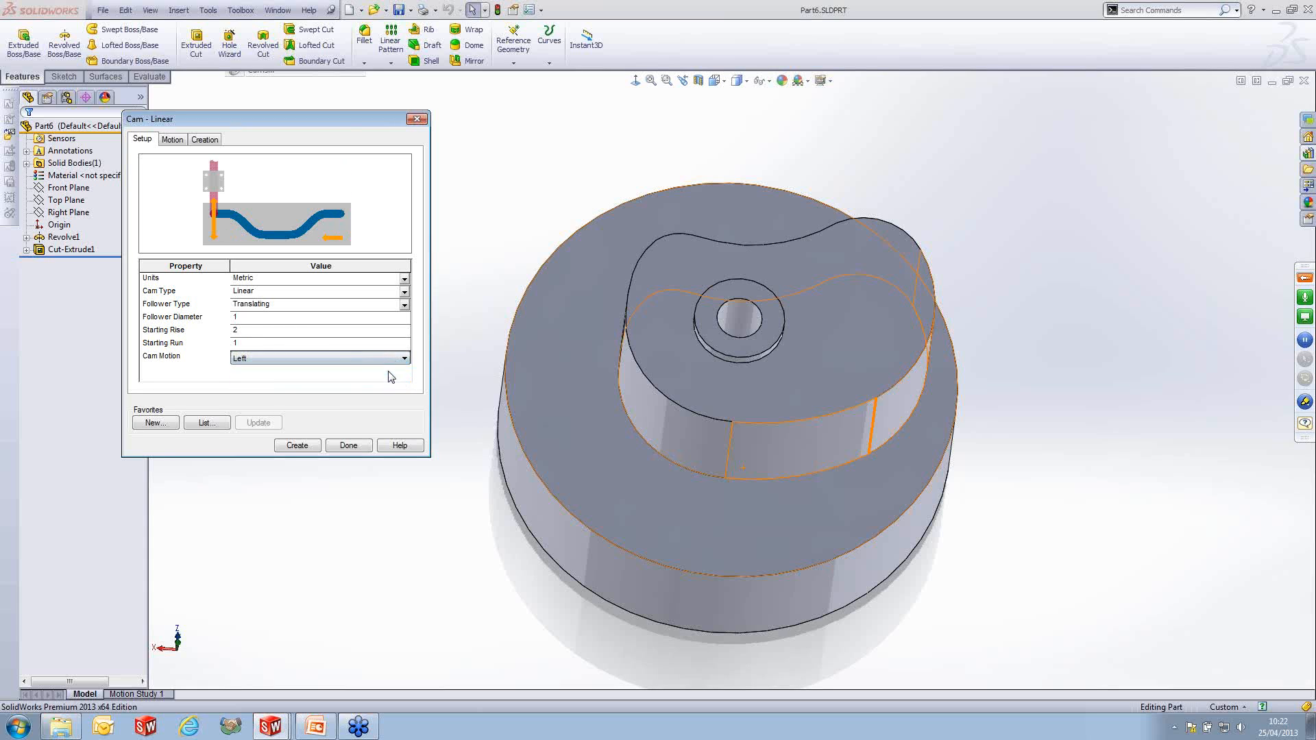
pyautogui.click(236, 343)
# - Open the linear cam's motion definitions and consult the Cam Creation Dimensions slide in PowerPoint
pyautogui.click(174, 140)
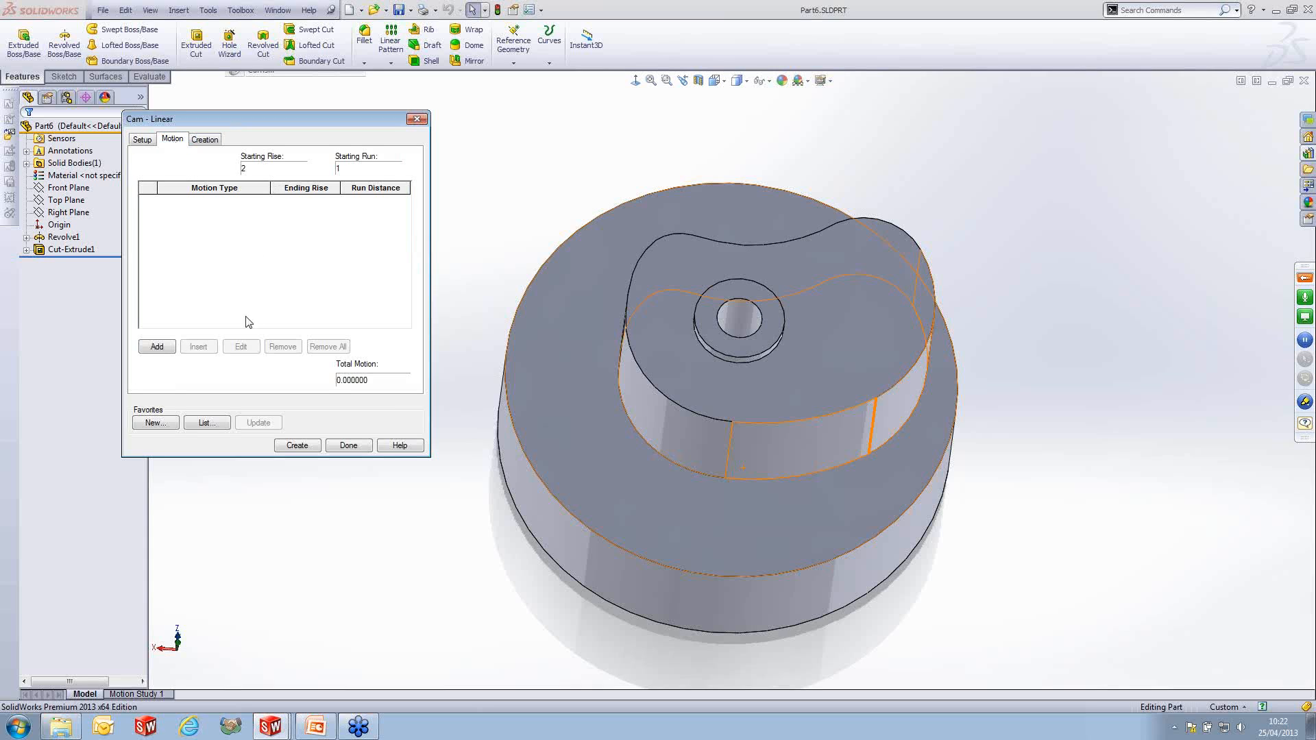
pyautogui.click(157, 346)
pyautogui.click(317, 726)
pyautogui.click(595, 377)
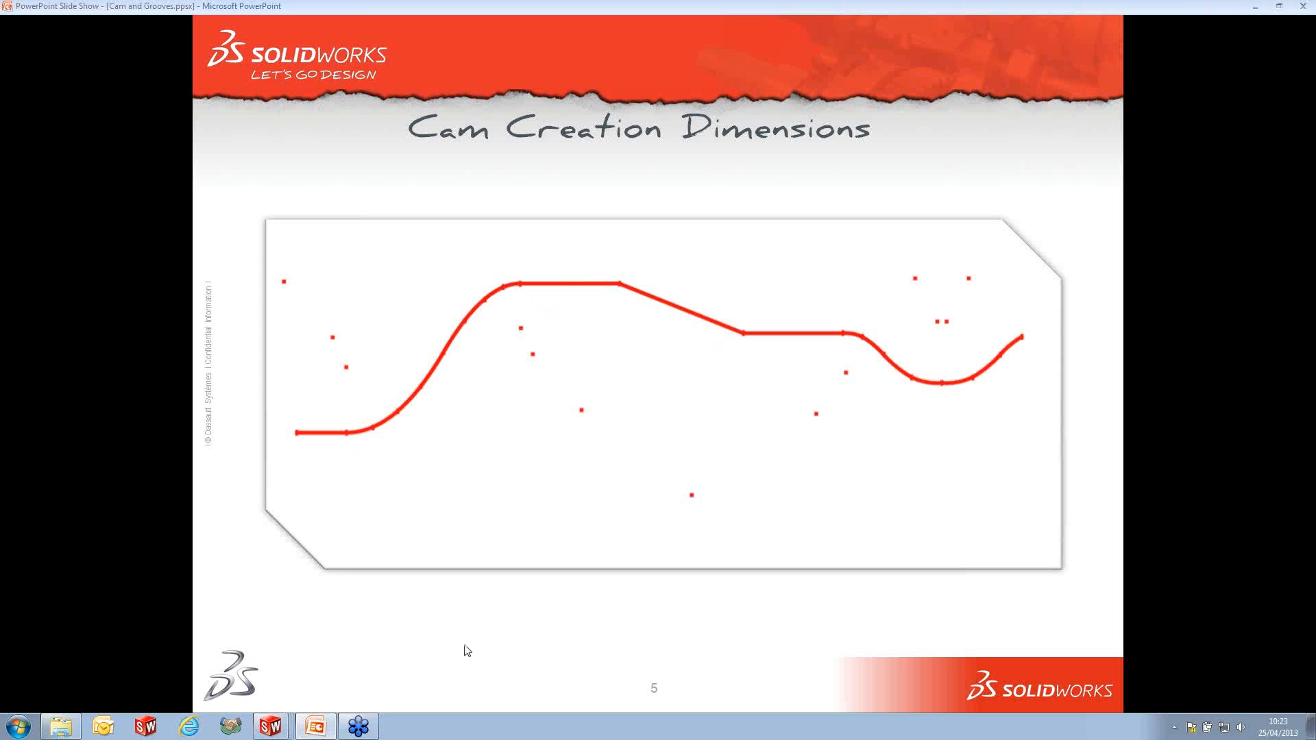
# - Return to SolidWorks and add a Dwell motion with a run distance of 2 to the linear cam
pyautogui.click(270, 726)
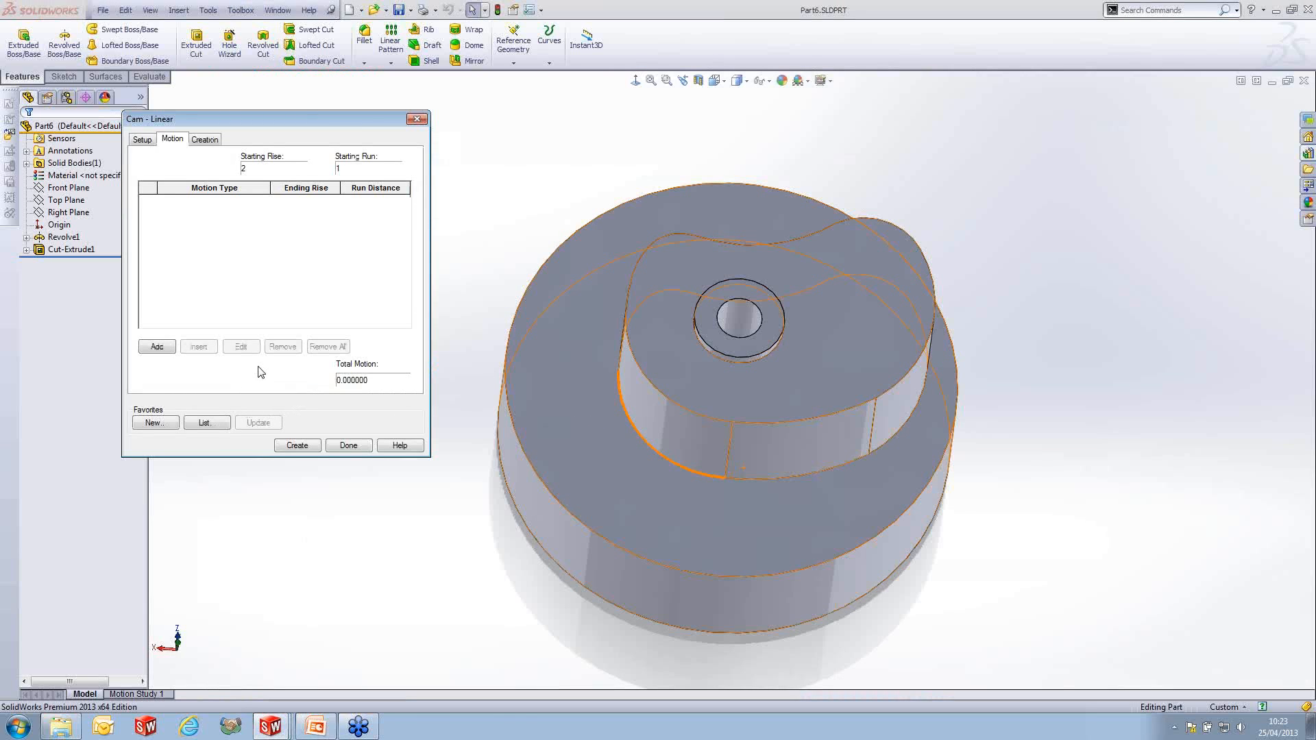
pyautogui.click(157, 348)
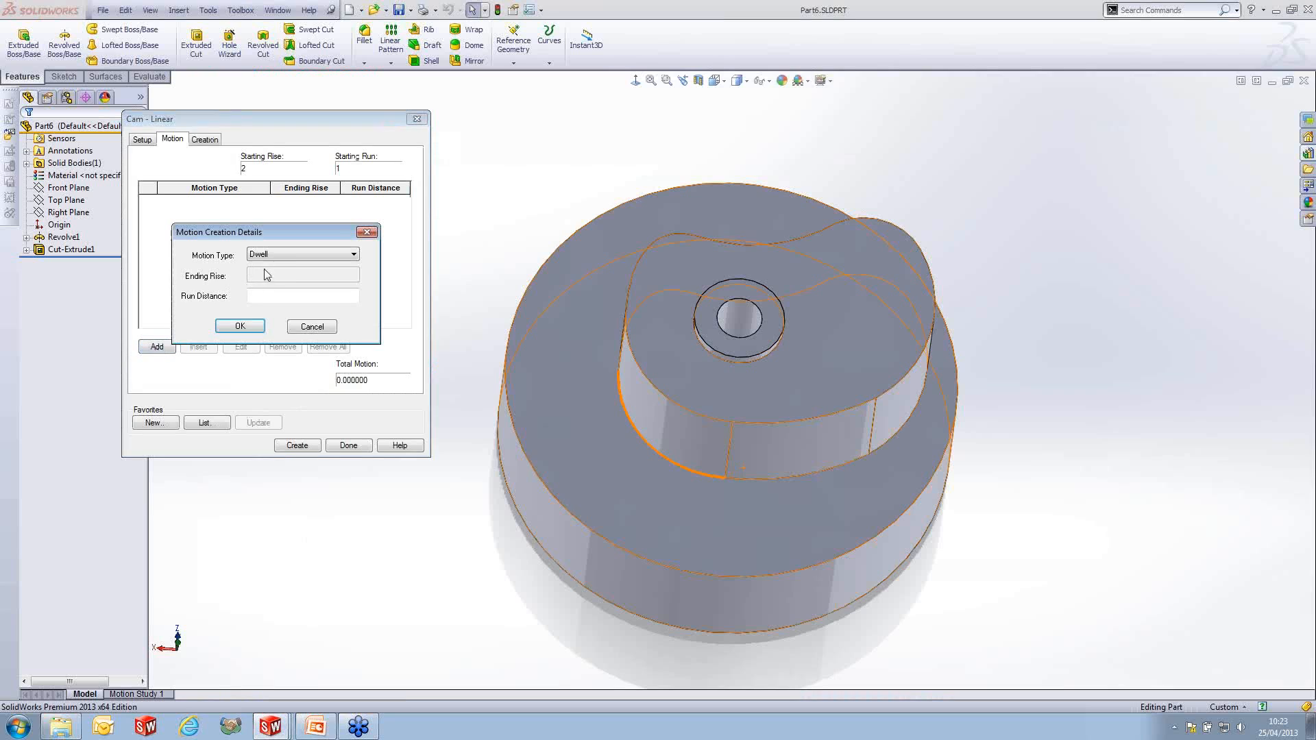
pyautogui.click(269, 294)
pyautogui.click(240, 326)
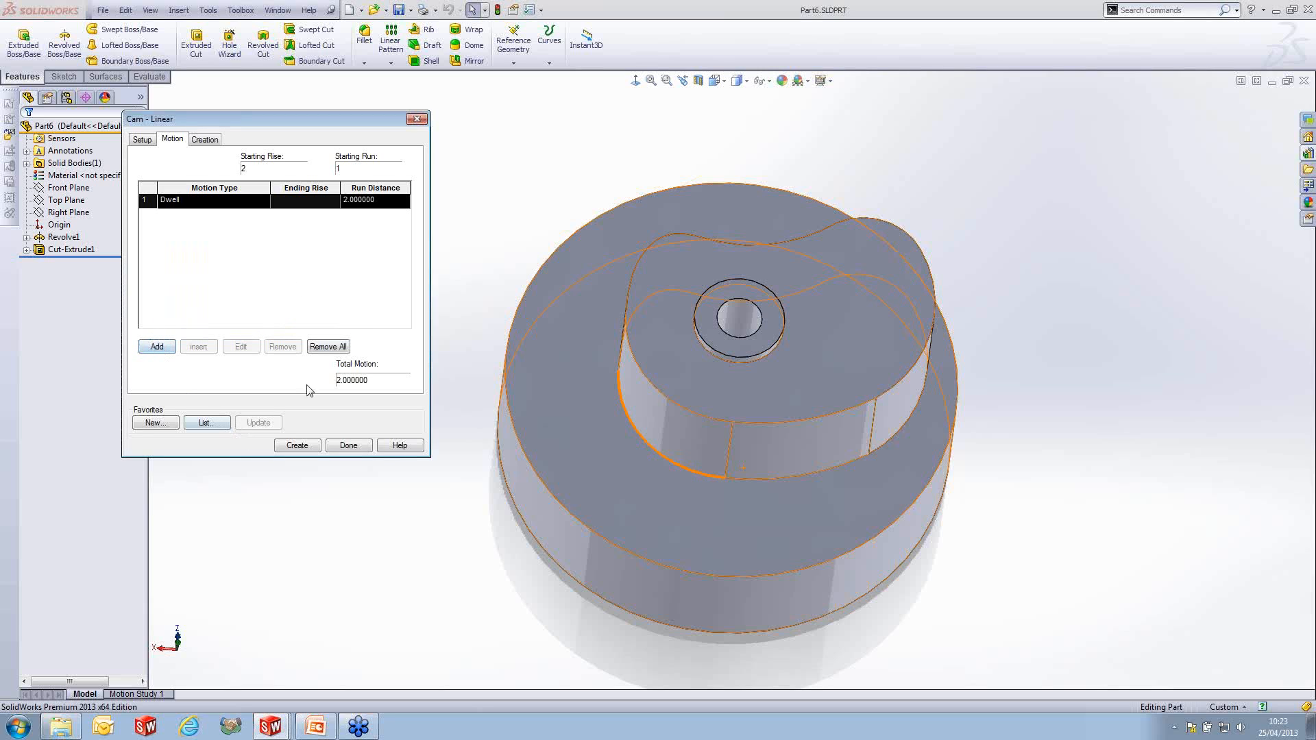
# - Check the profile slide in PowerPoint, and add a Cycloidal motion with ending rise 8 and run distance 7 in SolidWorks
pyautogui.click(315, 731)
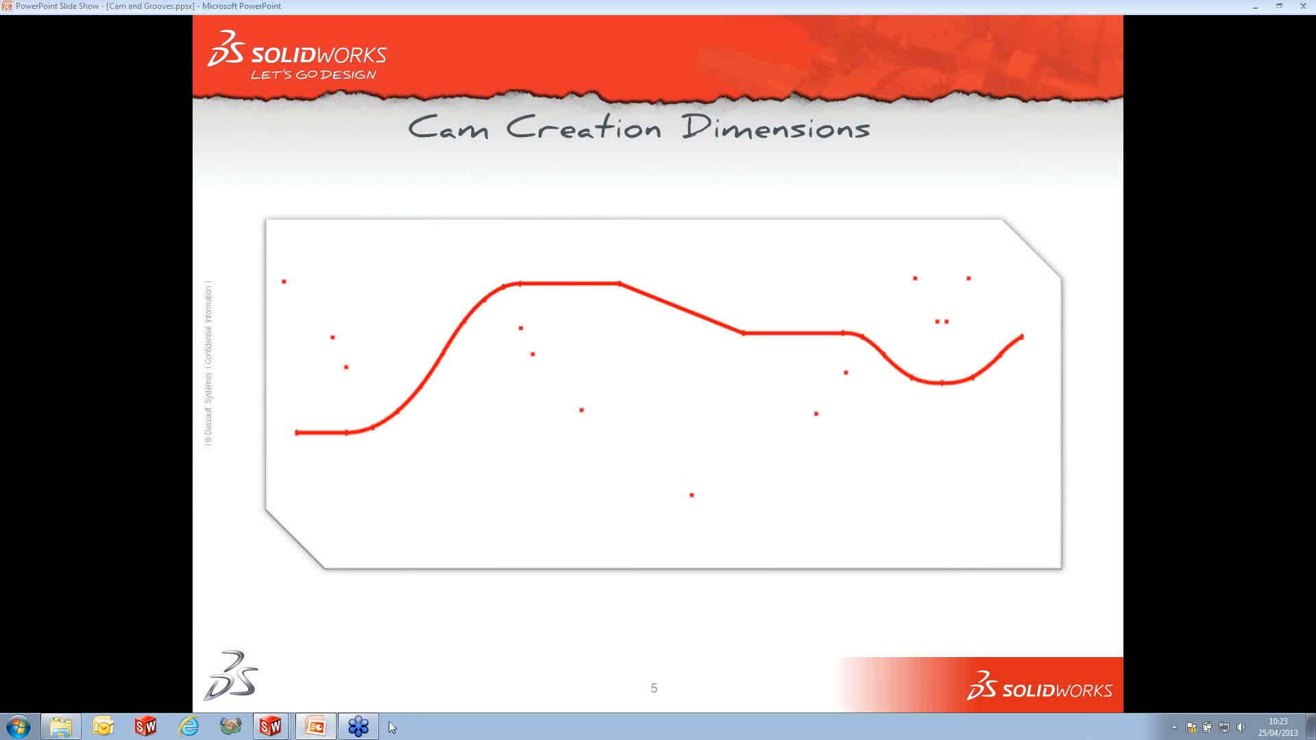
pyautogui.click(322, 730)
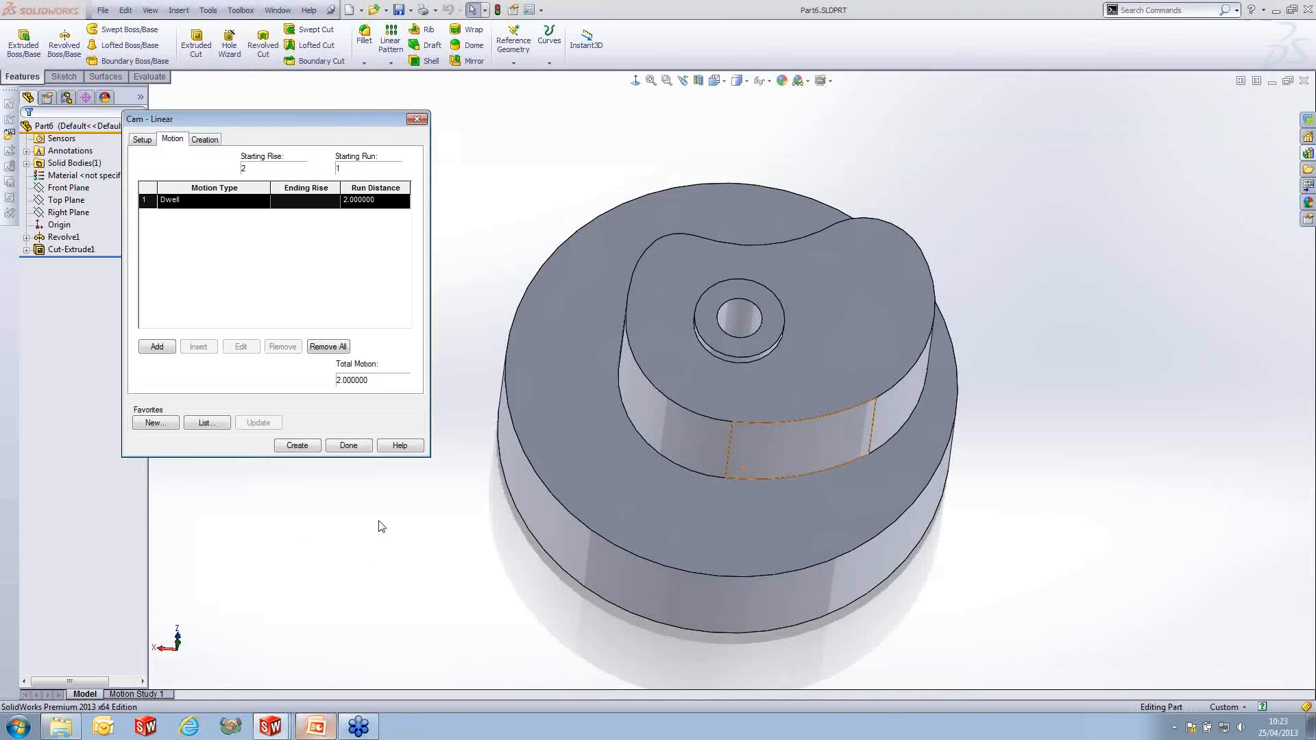
pyautogui.click(163, 348)
pyautogui.click(296, 255)
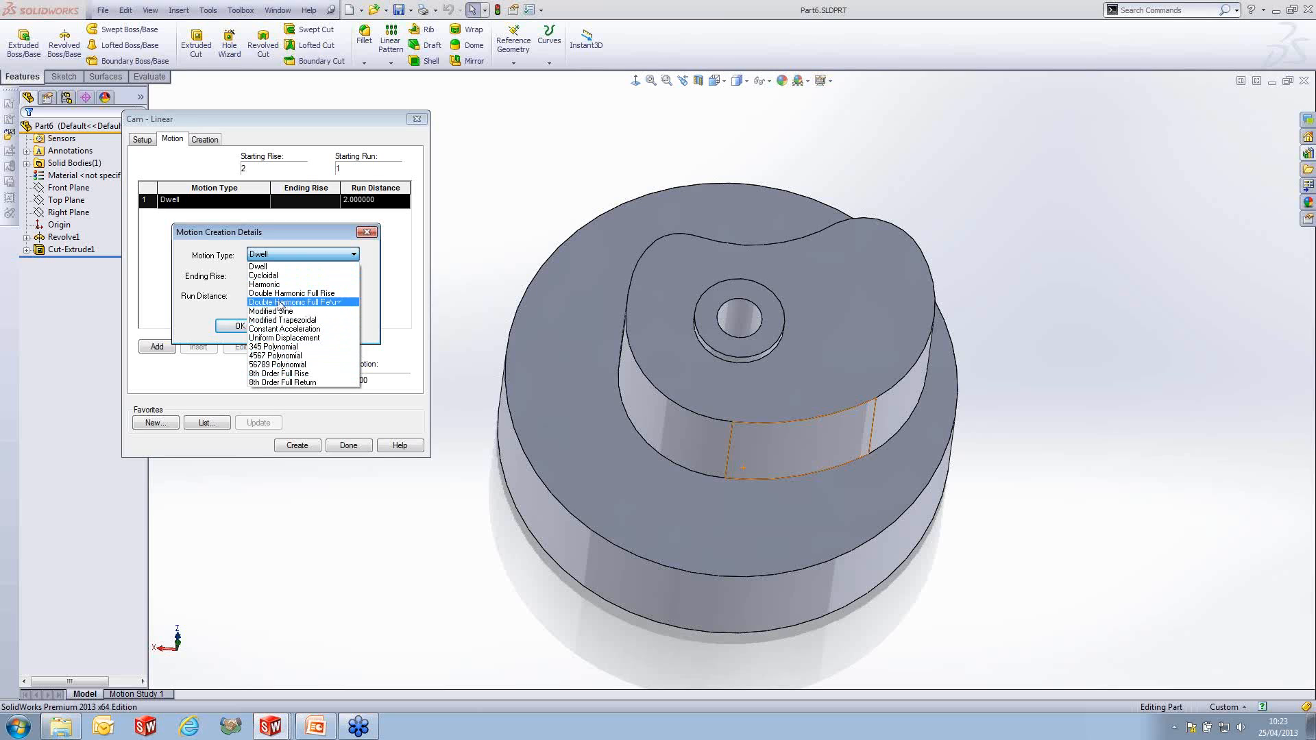
pyautogui.click(274, 275)
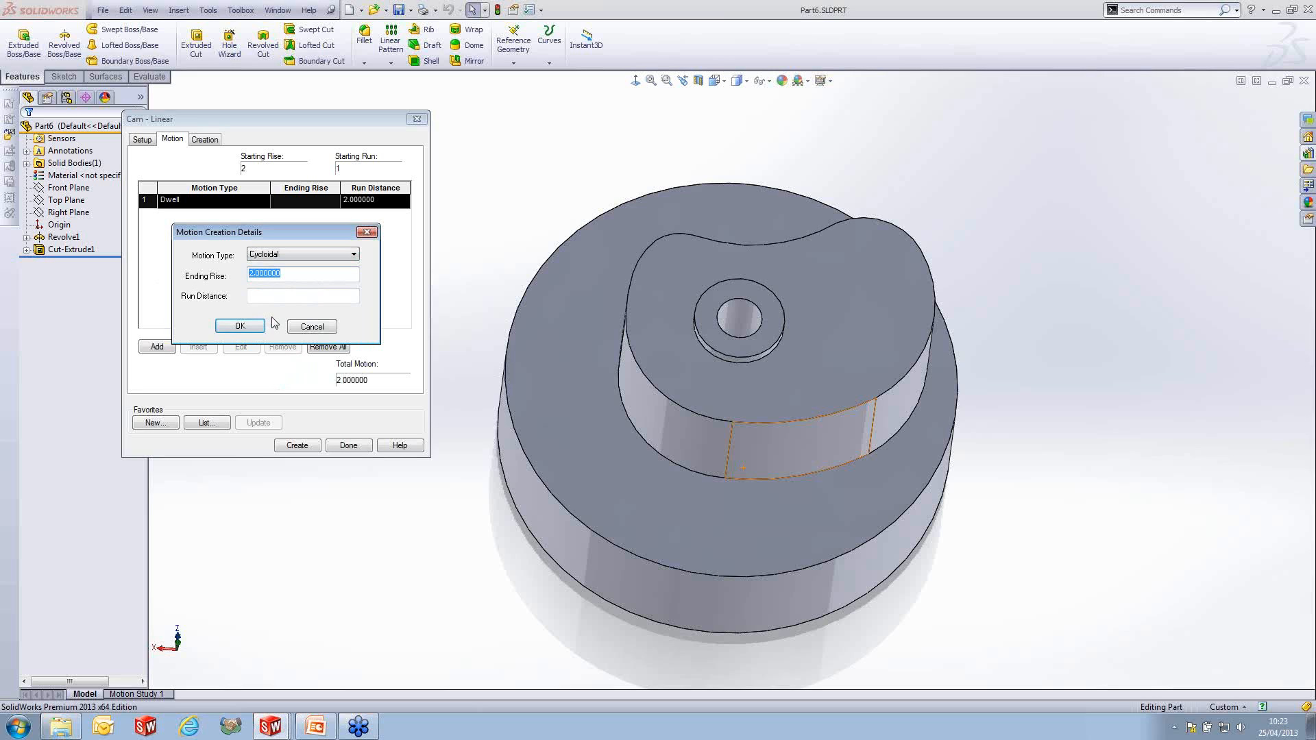
pyautogui.write('8')
pyautogui.click(260, 295)
pyautogui.write('7')
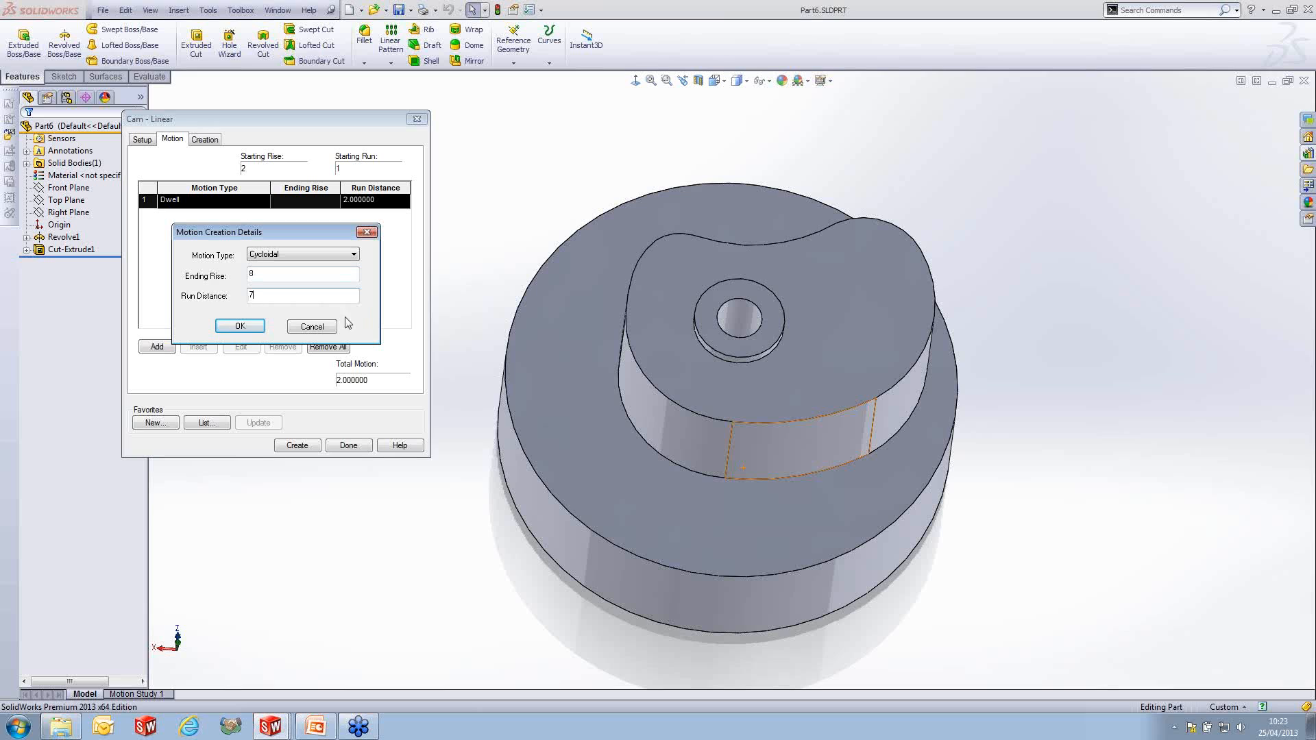
pyautogui.click(236, 326)
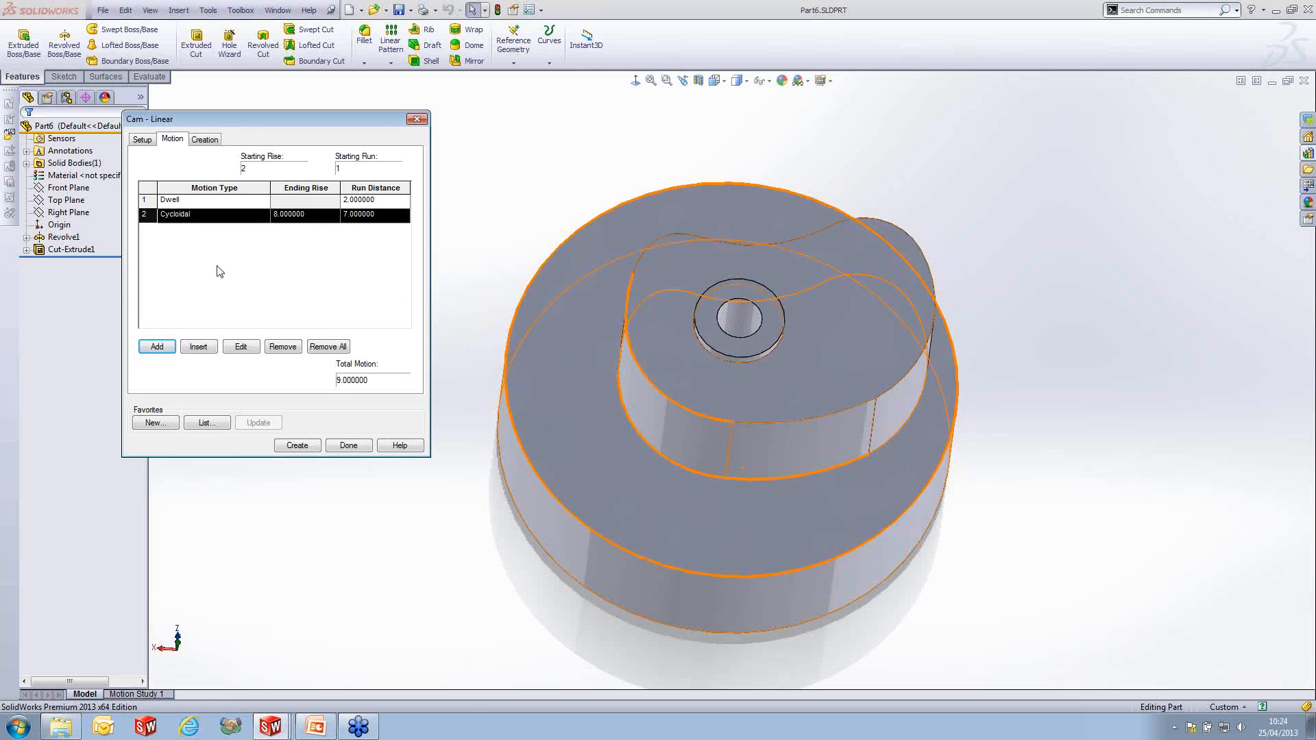
# - Add a Dwell motion with a run distance of 4 to the linear cam, consulting the PowerPoint profile slide before returning to SolidWorks
pyautogui.click(161, 348)
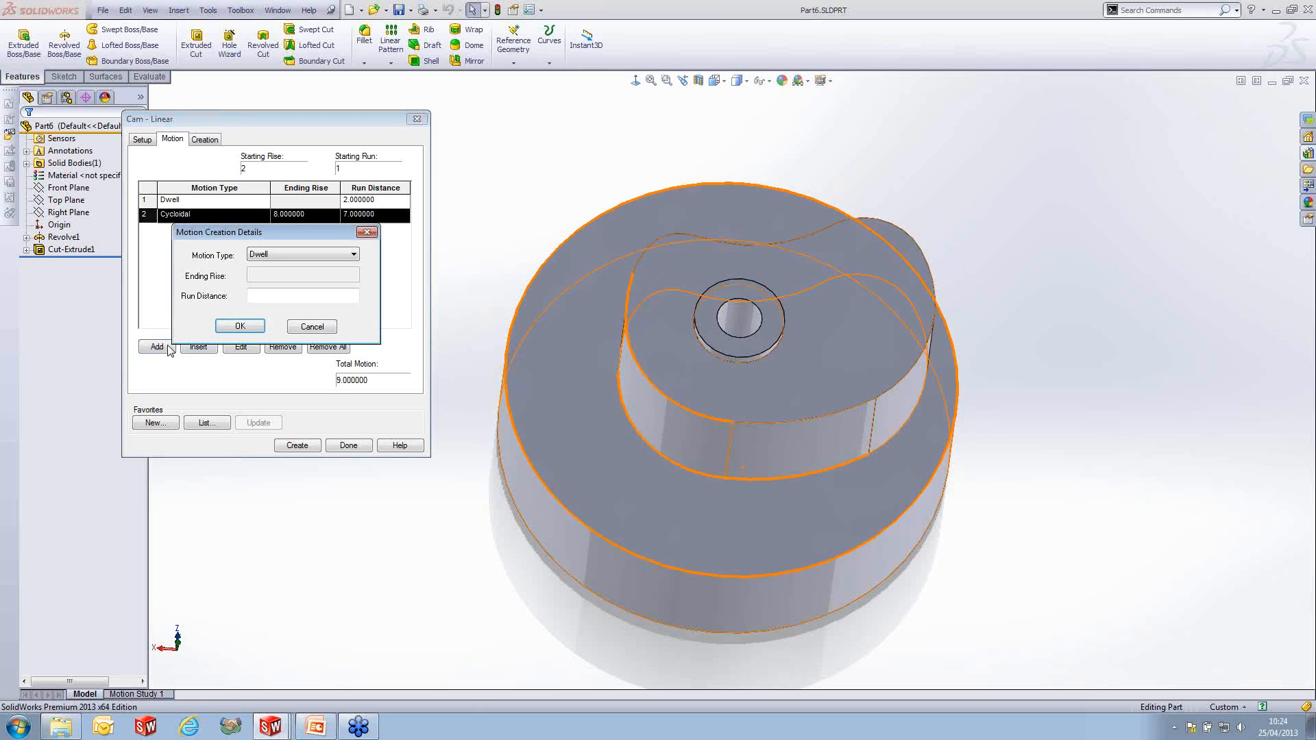
pyautogui.click(327, 721)
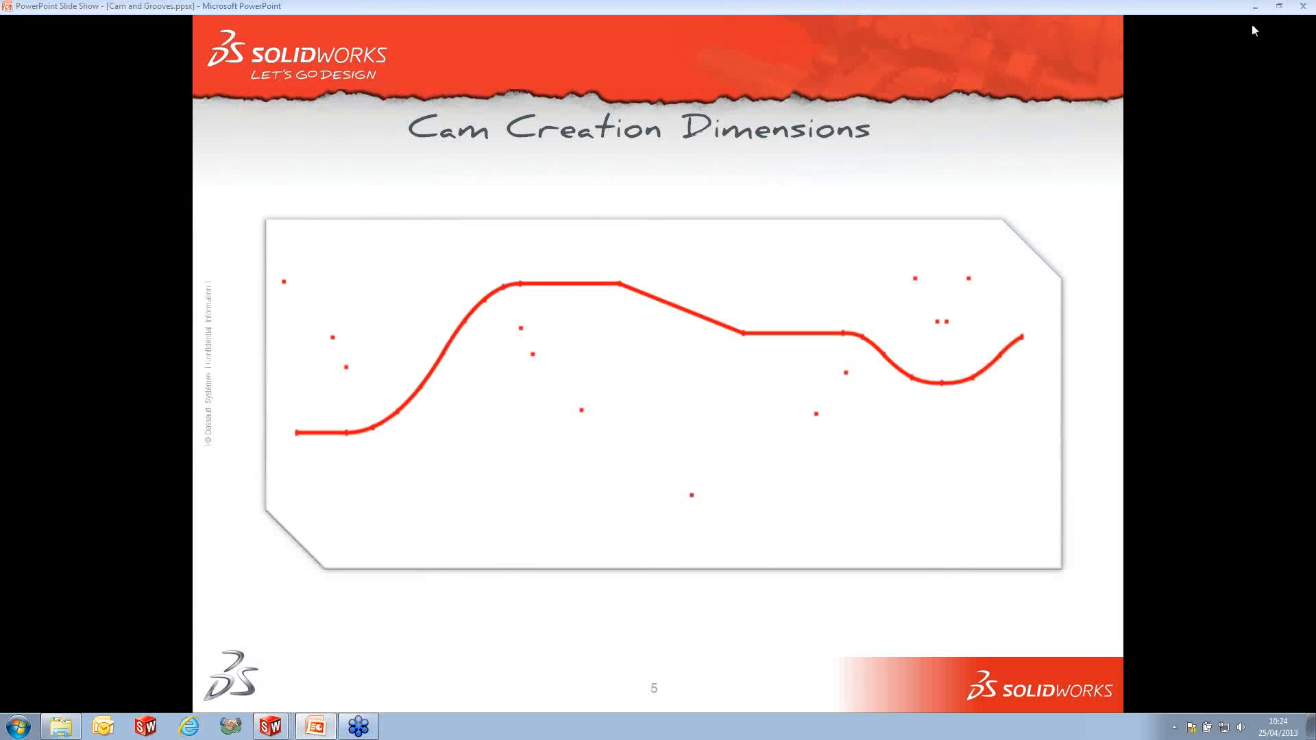
pyautogui.click(1255, 7)
pyautogui.click(292, 297)
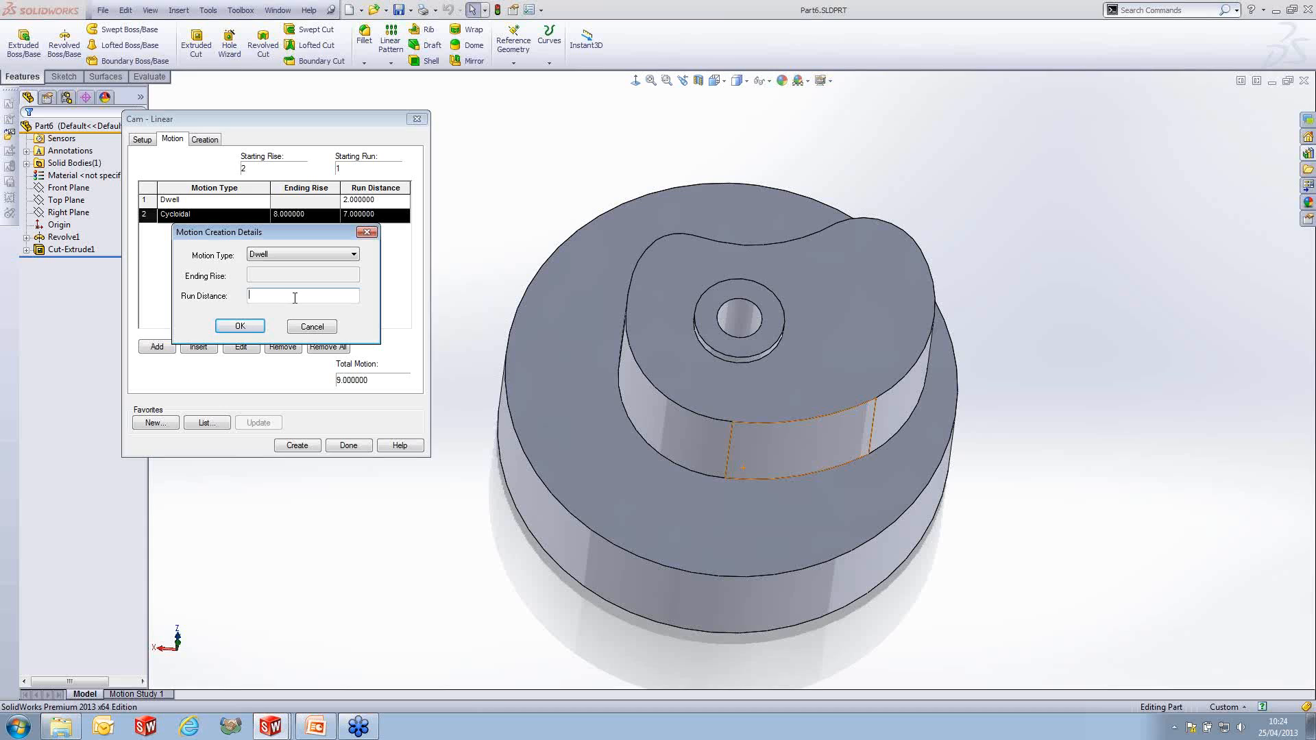
pyautogui.click(240, 325)
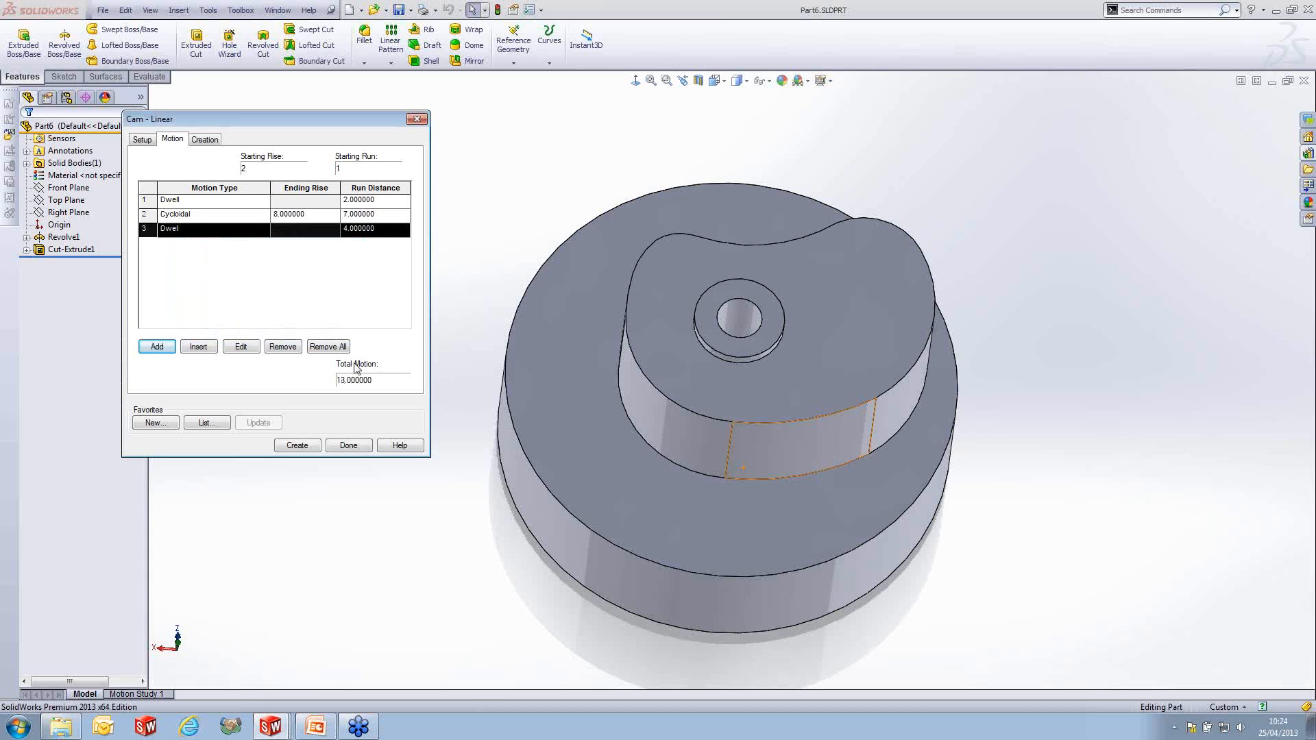
# - Add a Constant Acceleration motion with ending rise 6 and run distance 3 to the linear cam
pyautogui.click(157, 347)
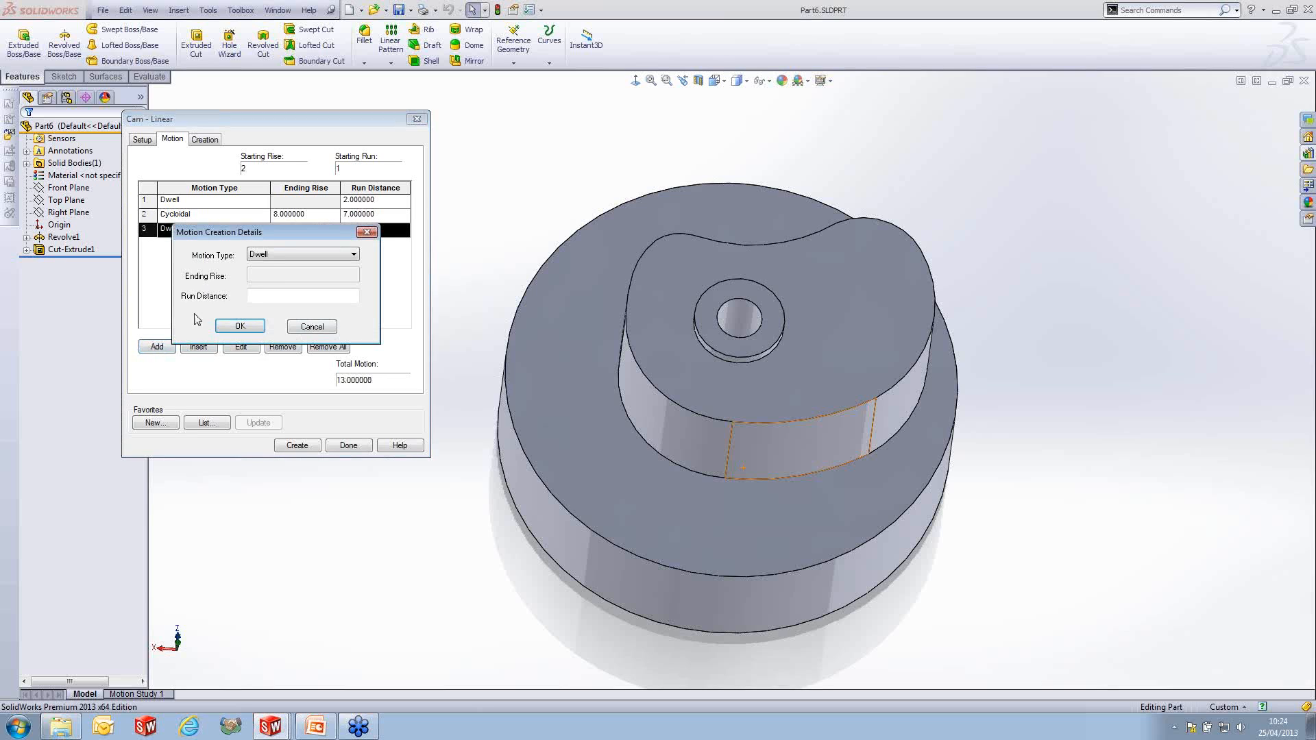
pyautogui.click(273, 259)
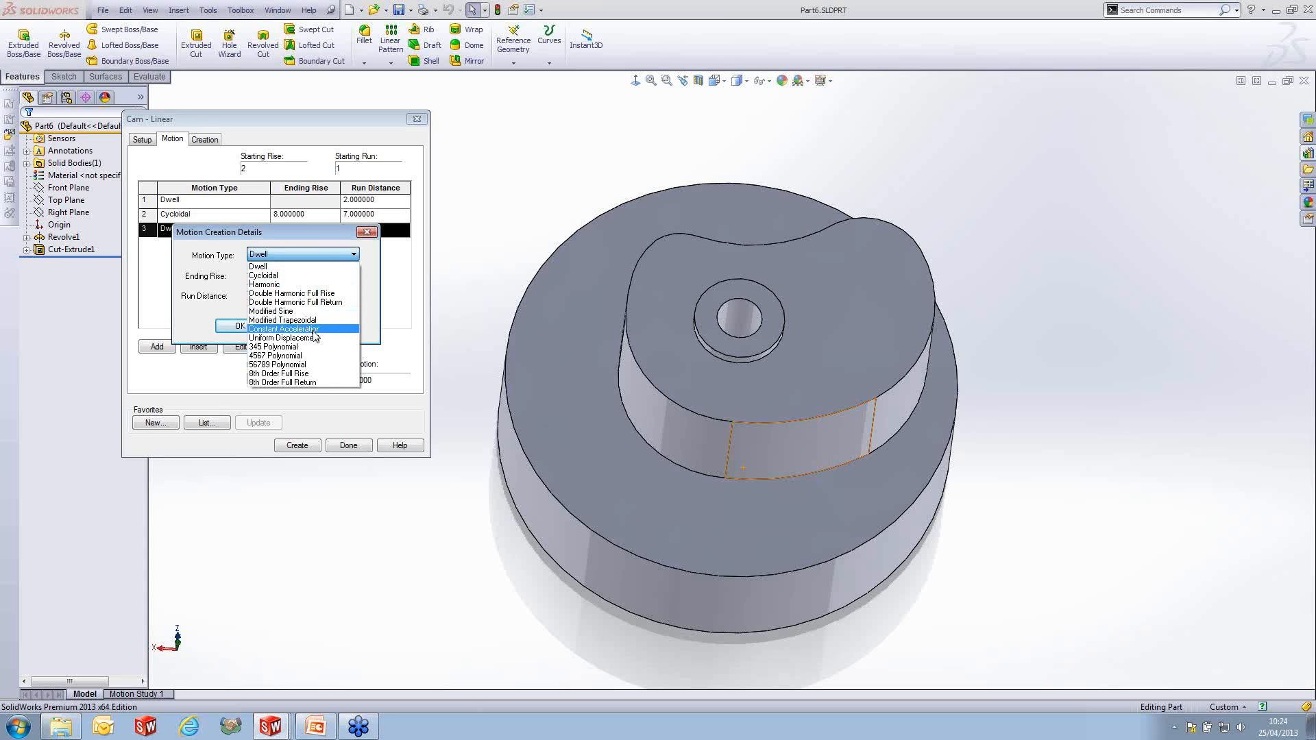
pyautogui.click(314, 331)
pyautogui.moveTo(319, 278); pyautogui.dragTo(218, 289)
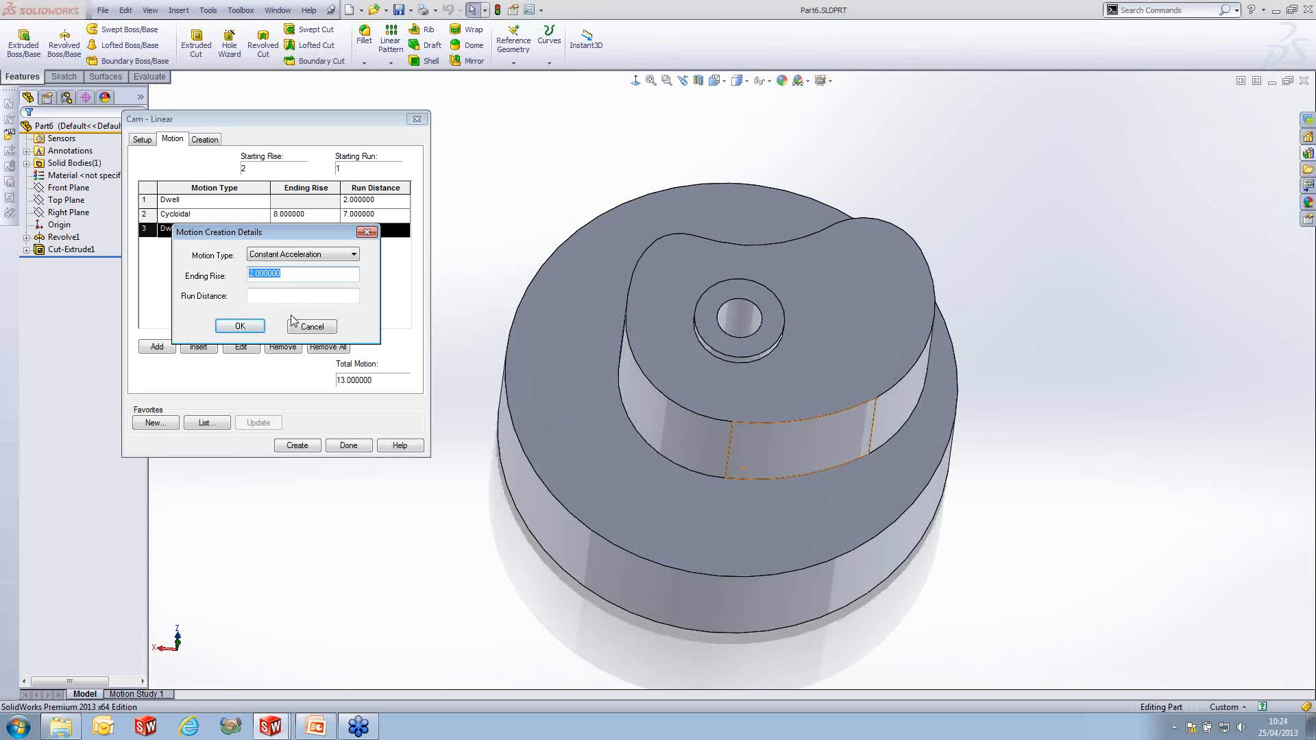
pyautogui.write('6')
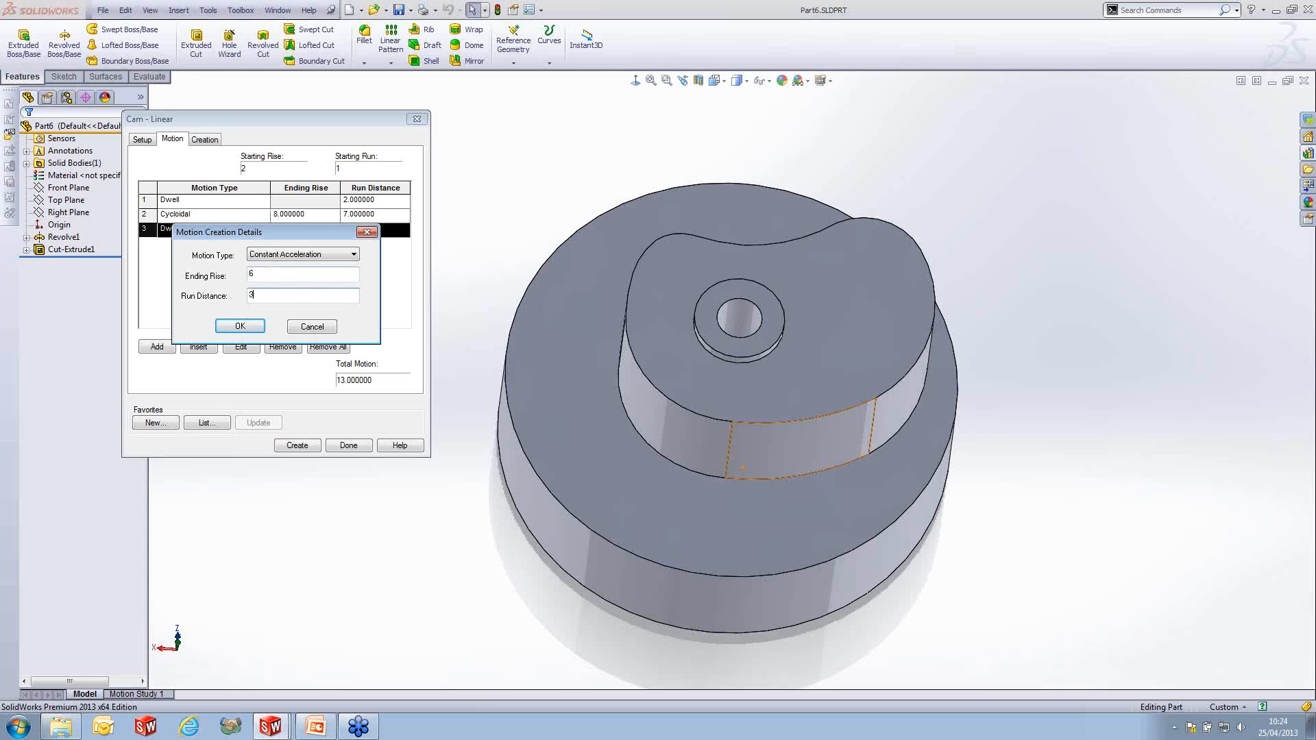
pyautogui.click(240, 326)
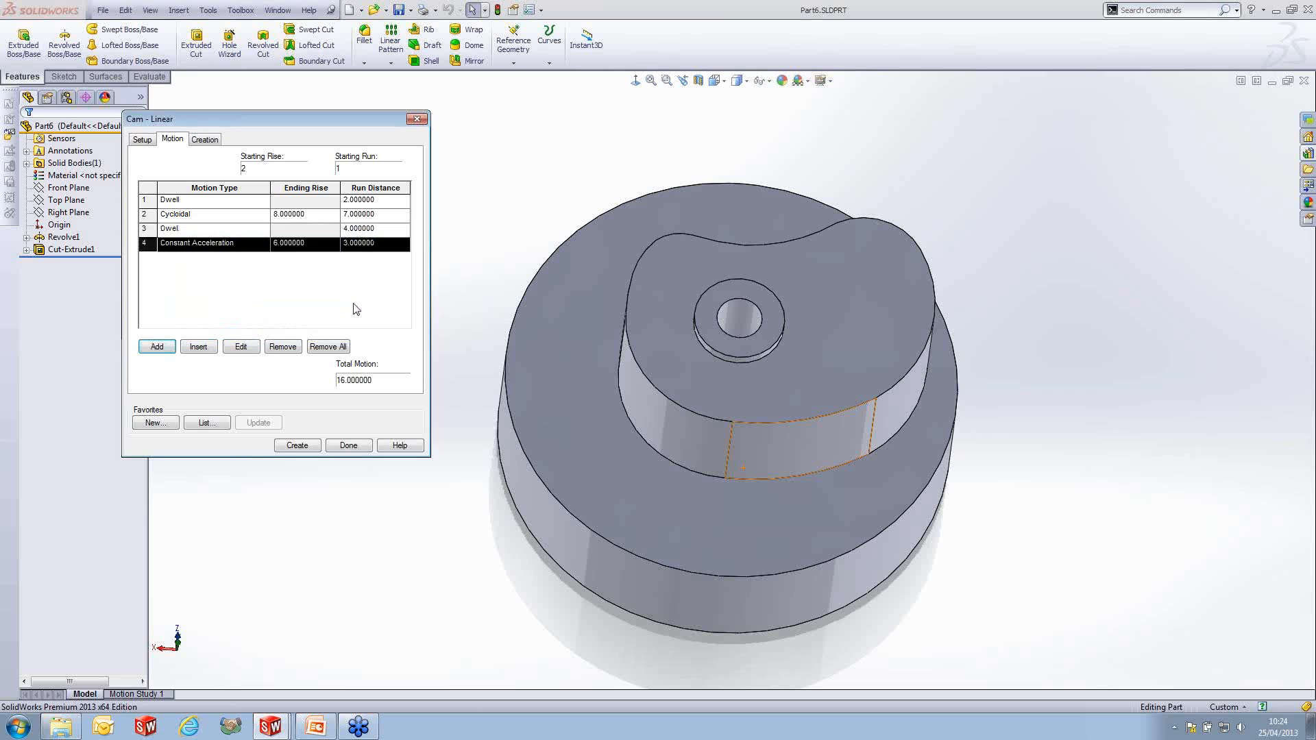
# - Consult the profile slide in PowerPoint, and add a second 4-unit Dwell motion after the Constant Acceleration motion in SolidWorks
pyautogui.click(316, 726)
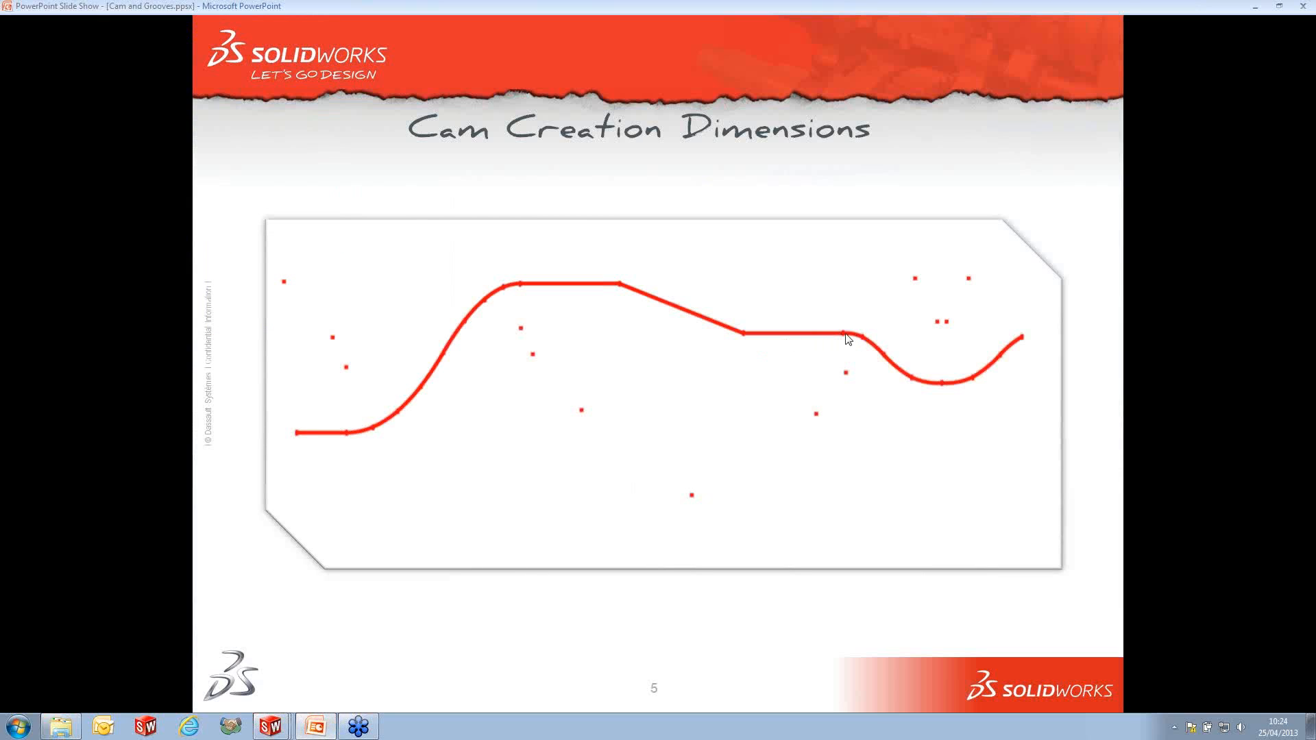
pyautogui.click(1252, 8)
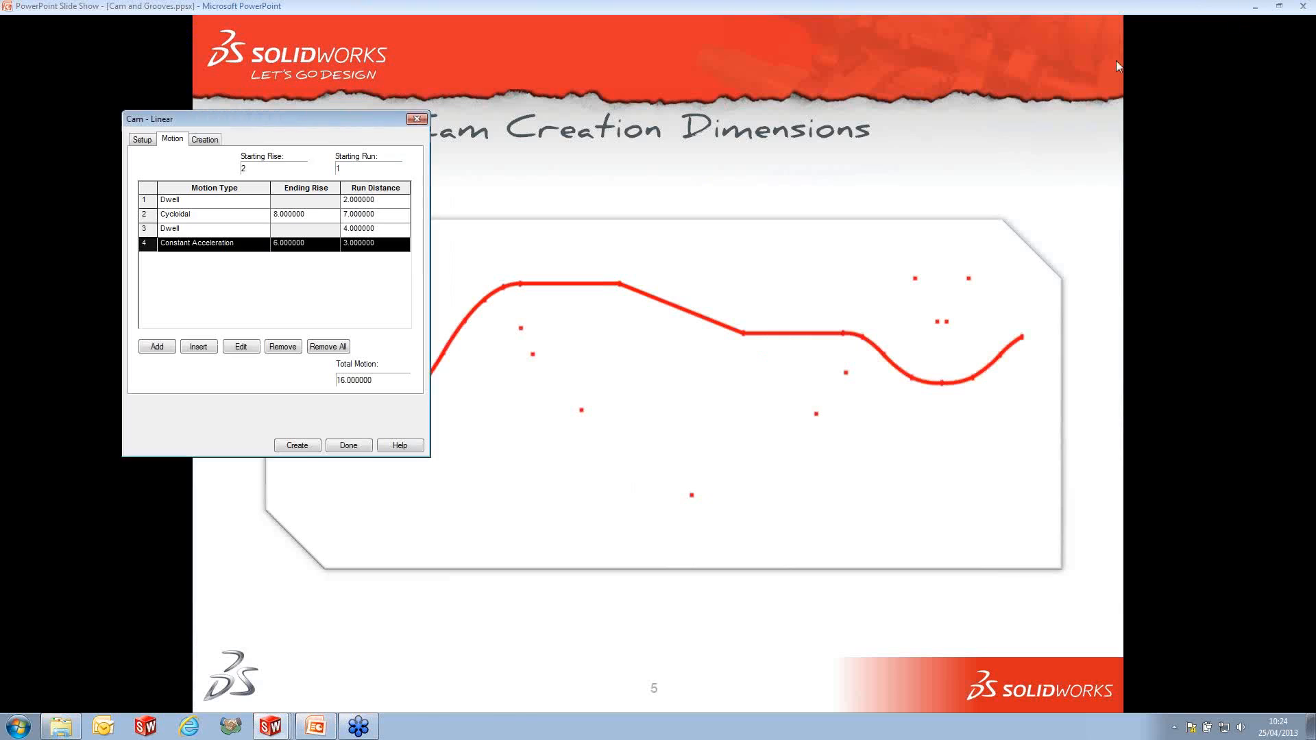
pyautogui.click(156, 347)
pyautogui.click(286, 255)
pyautogui.click(285, 255)
pyautogui.click(269, 297)
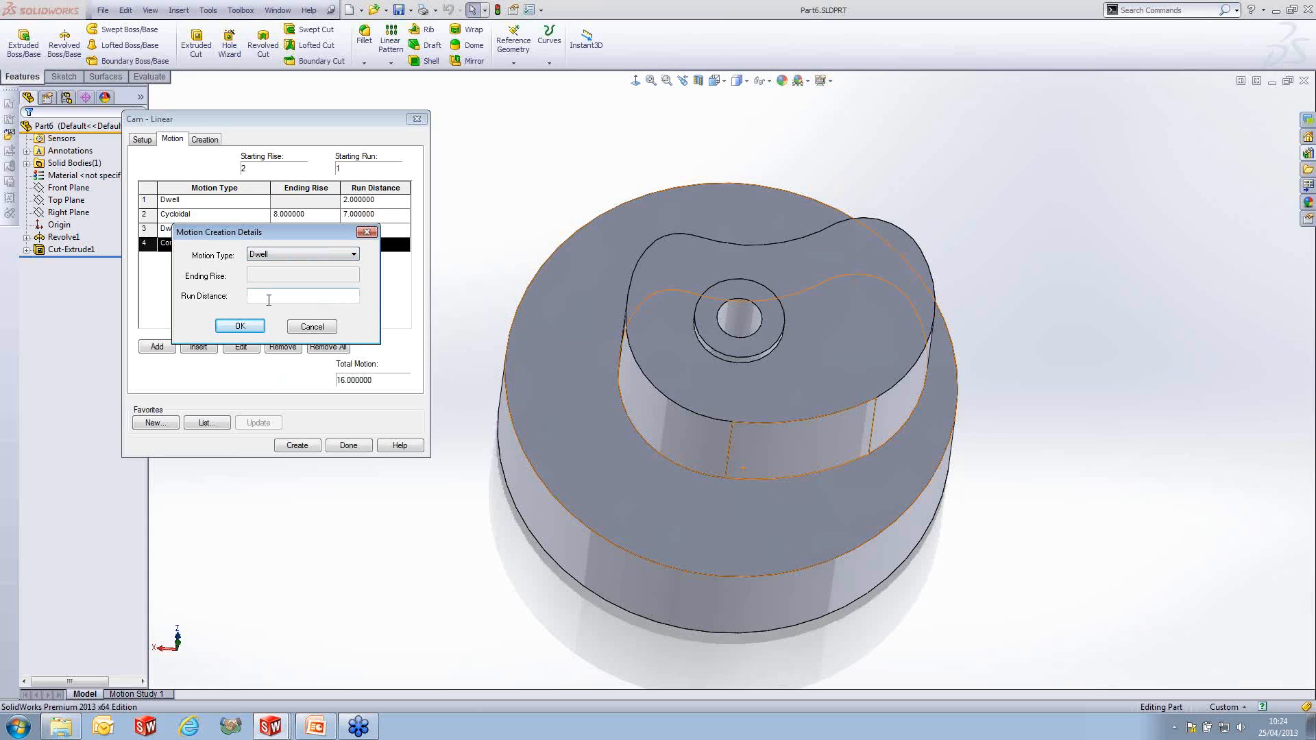
pyautogui.click(252, 328)
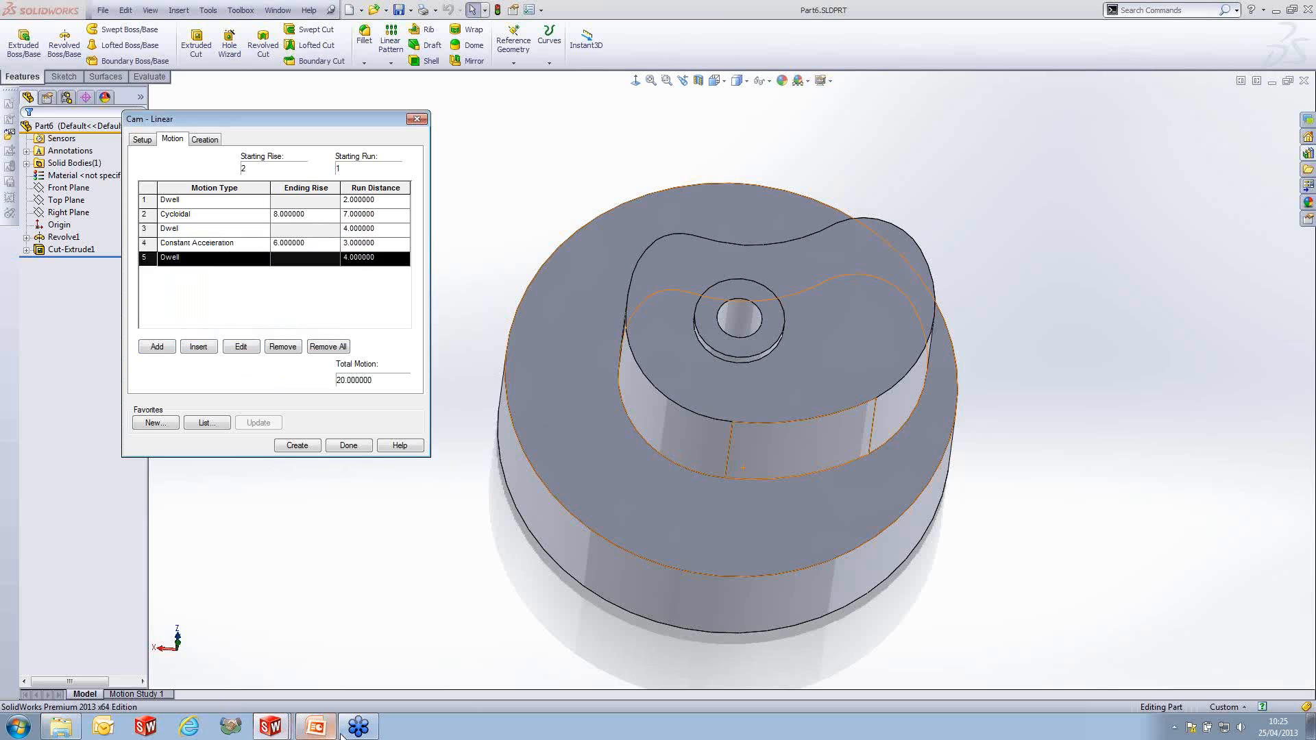
# - Check the profile slide in PowerPoint, and add a Modified Trapezoidal motion with ending rise 4 and run distance 4 in SolidWorks
pyautogui.click(317, 727)
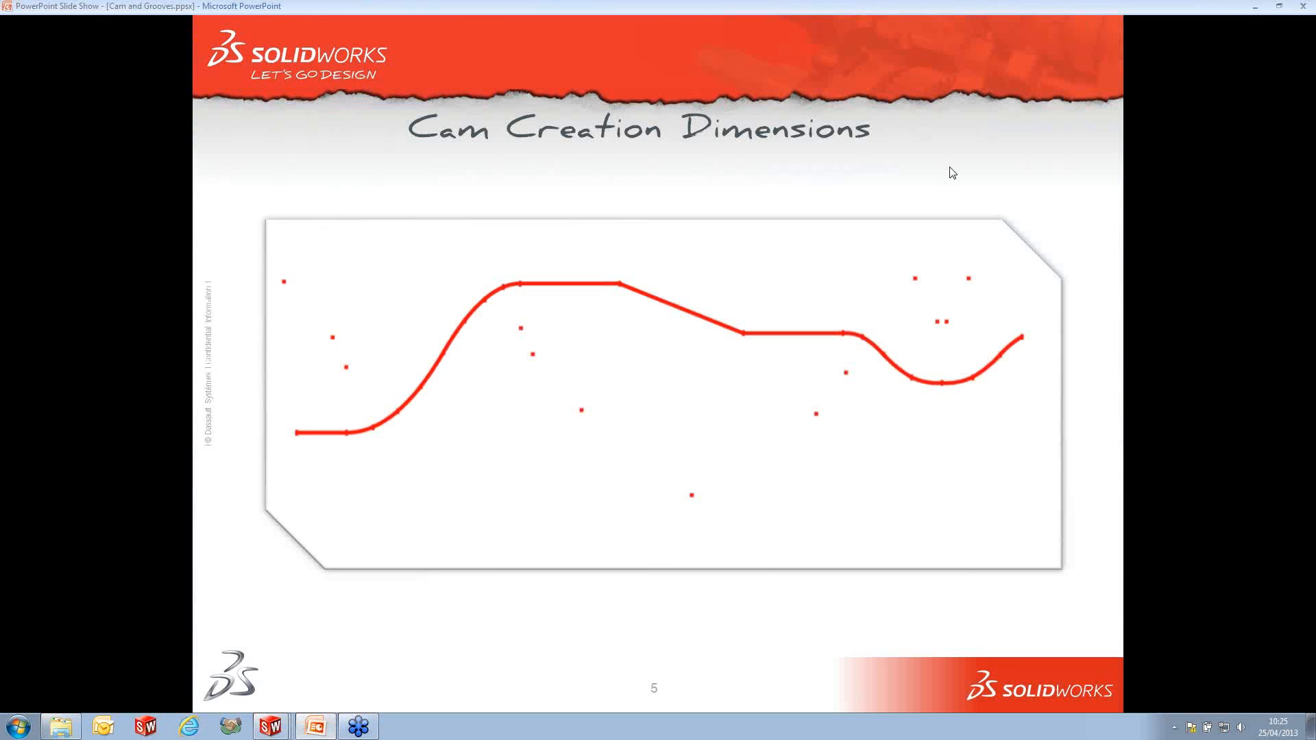
pyautogui.hotkey('alt', 'Tab')
pyautogui.click(168, 347)
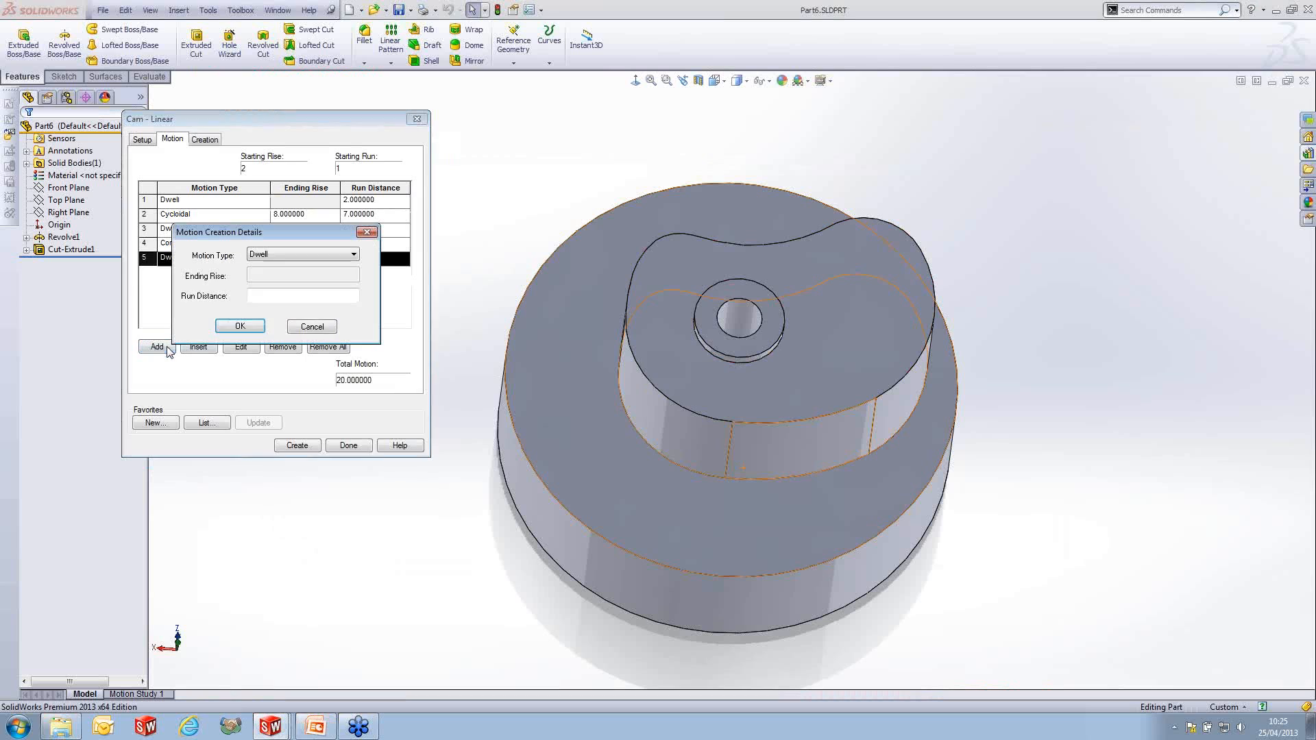
pyautogui.click(263, 260)
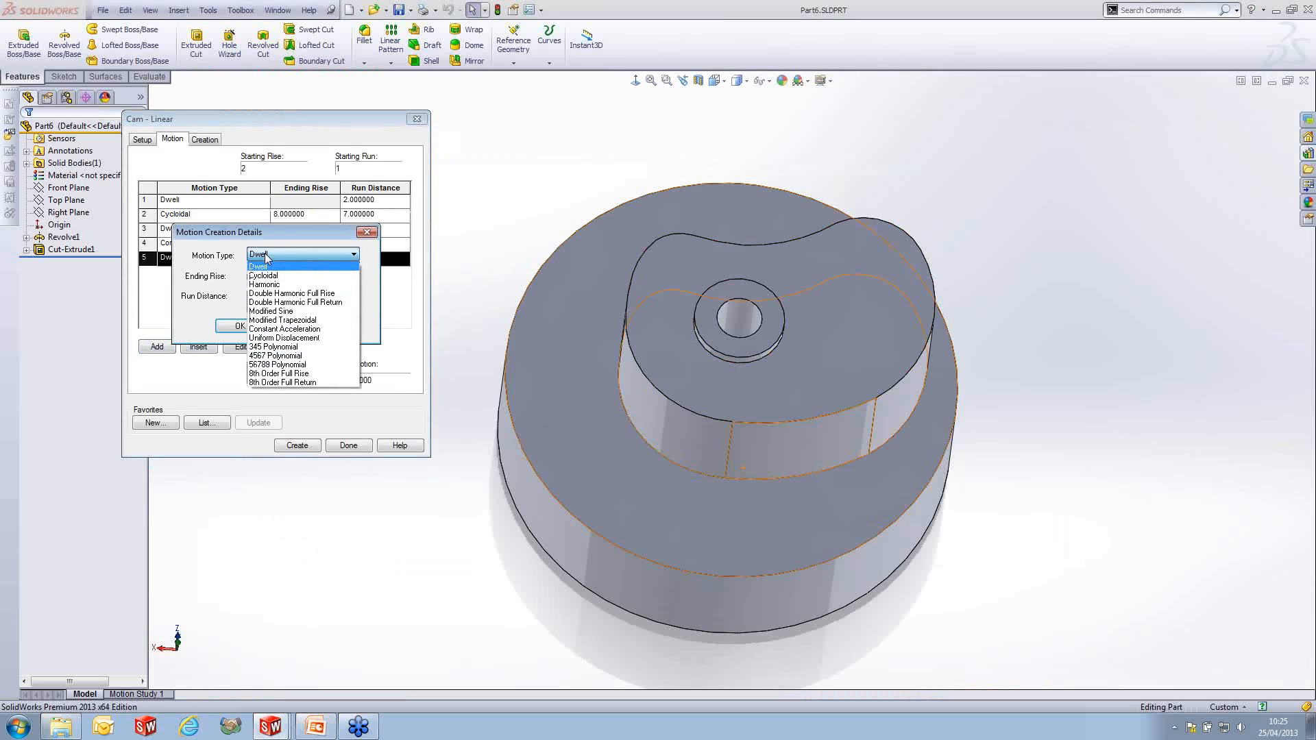
pyautogui.click(283, 319)
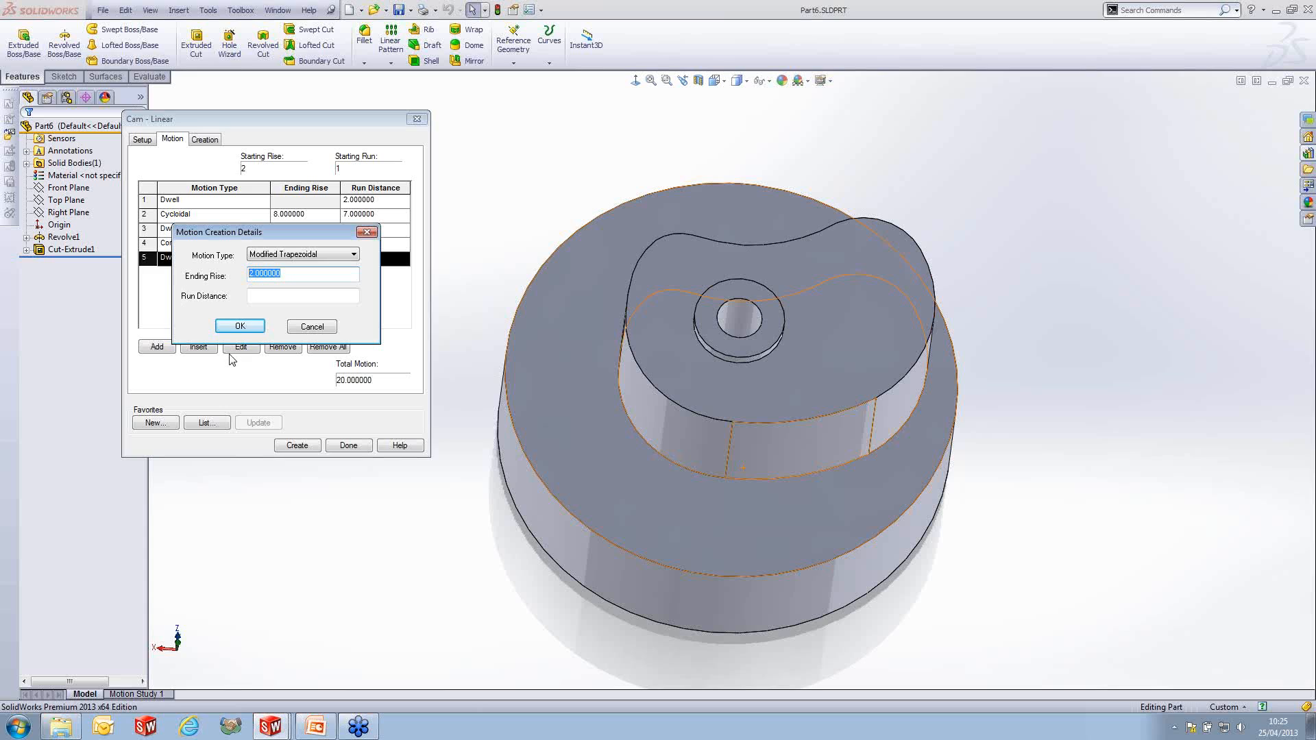
pyautogui.write('4')
pyautogui.click(280, 296)
pyautogui.click(240, 325)
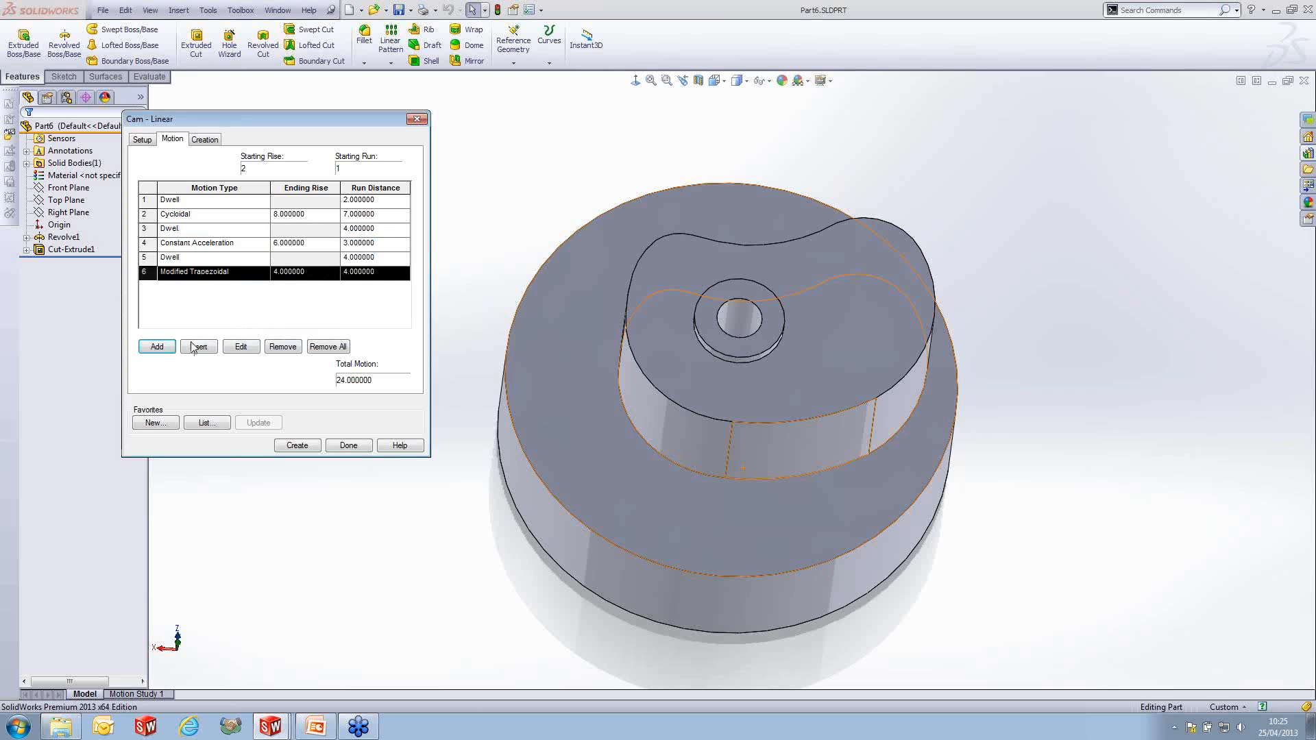
# - Add another Modified Trapezoidal motion with ending rise 6 and run distance 4 to the linear cam
pyautogui.click(157, 347)
pyautogui.click(272, 254)
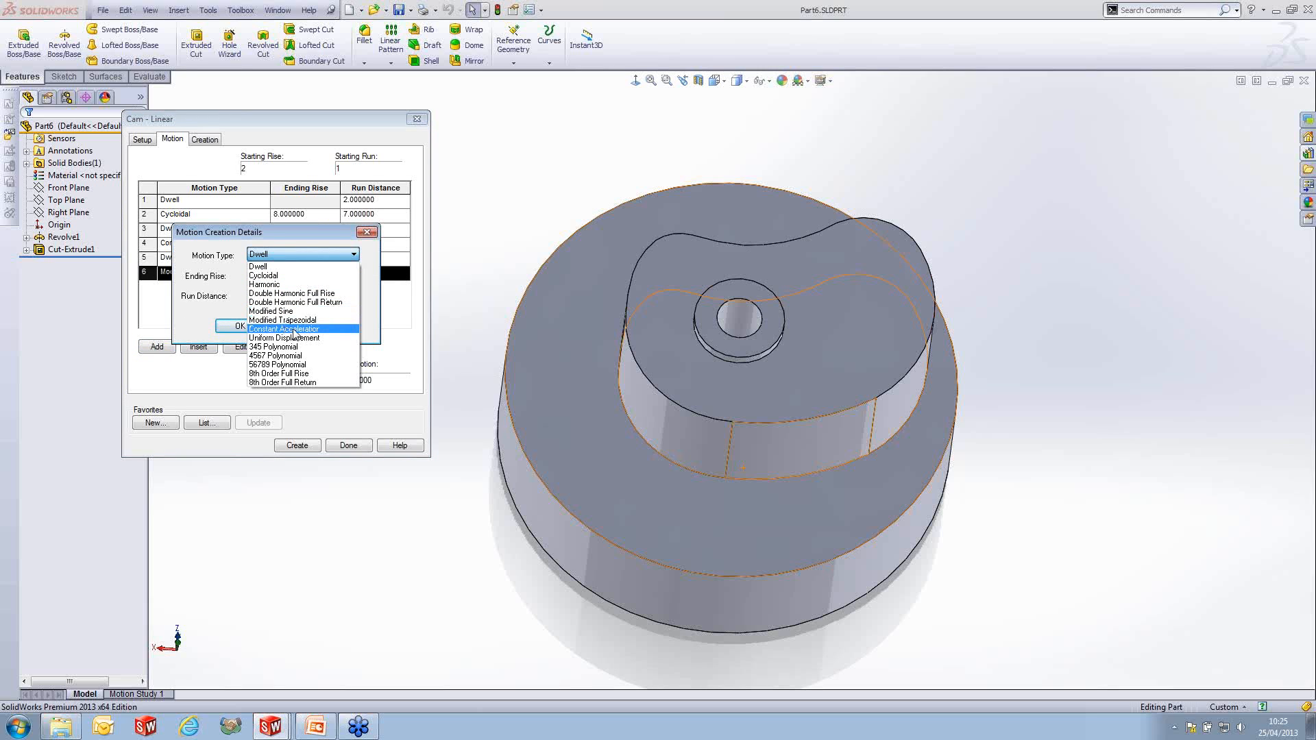
pyautogui.click(283, 320)
pyautogui.press('Tab')
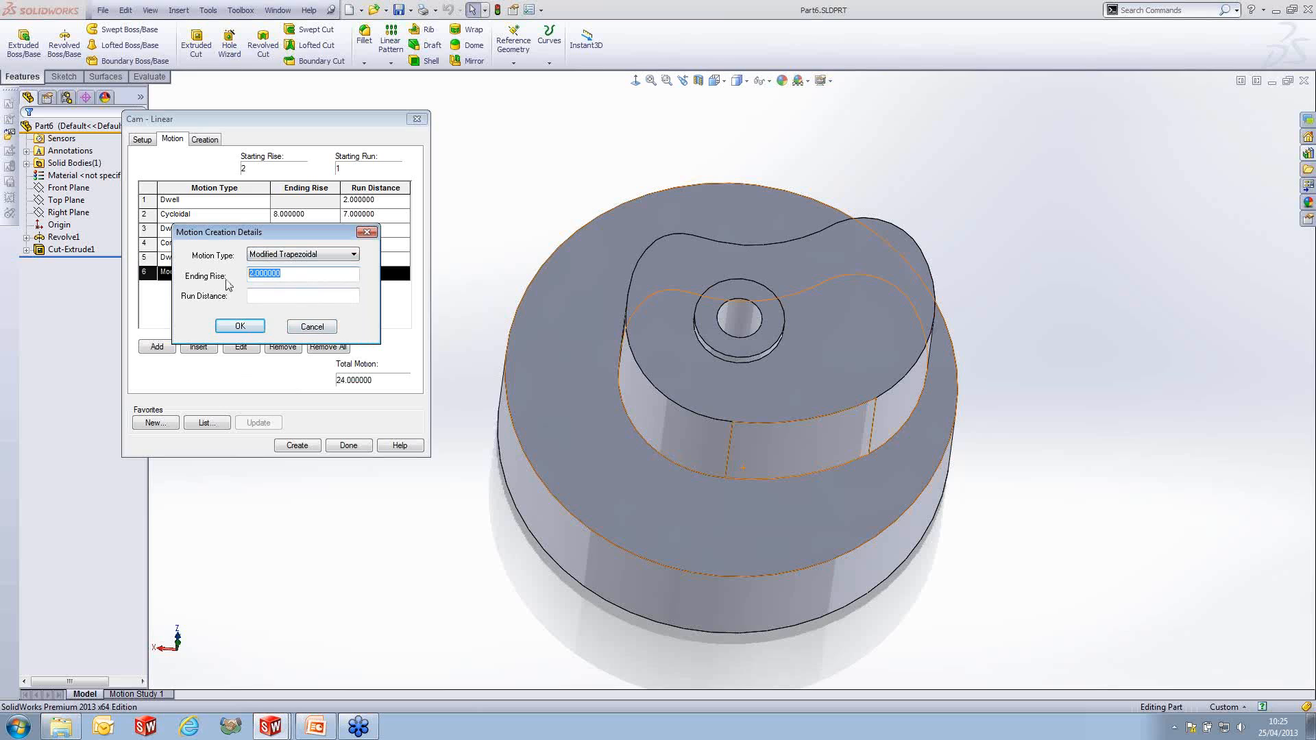
pyautogui.write('6')
pyautogui.click(301, 292)
pyautogui.write('4')
pyautogui.click(240, 326)
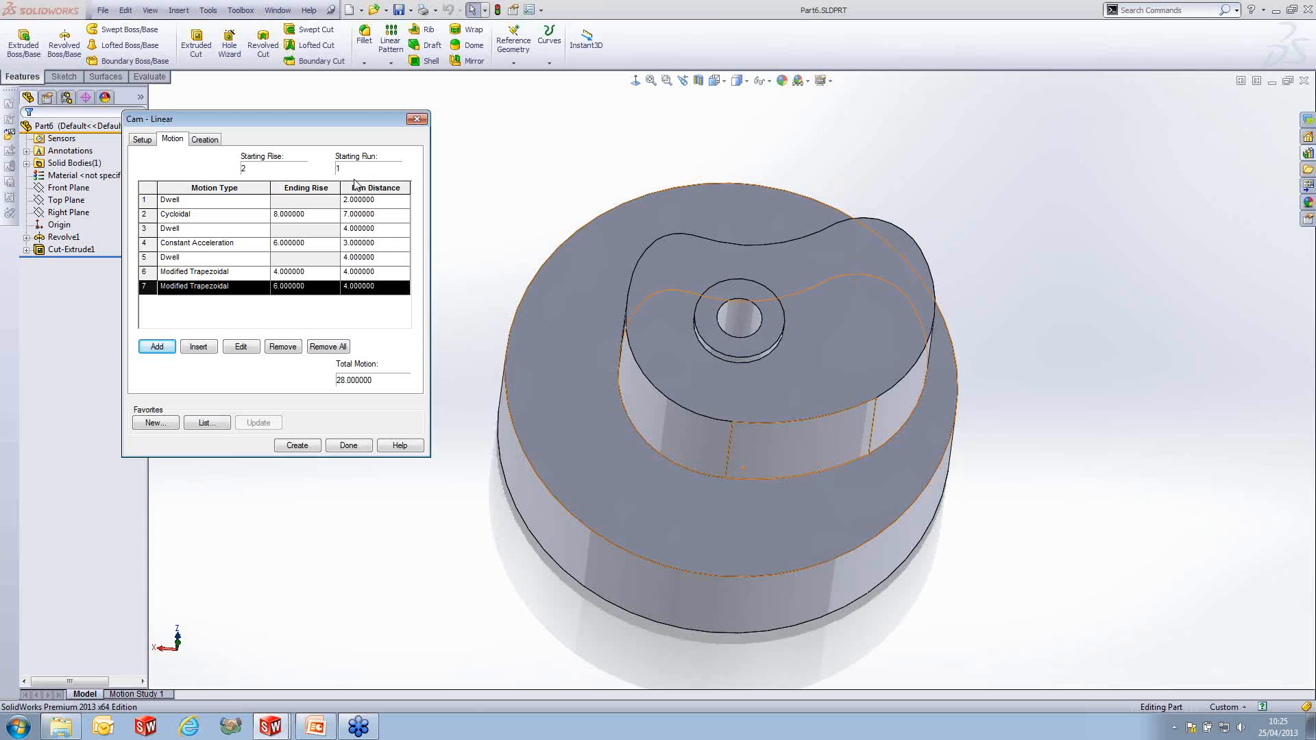
# - Set the cam blank's length to 30, width to 10 and thickness to 5, checking the motion list for the required length
pyautogui.click(204, 141)
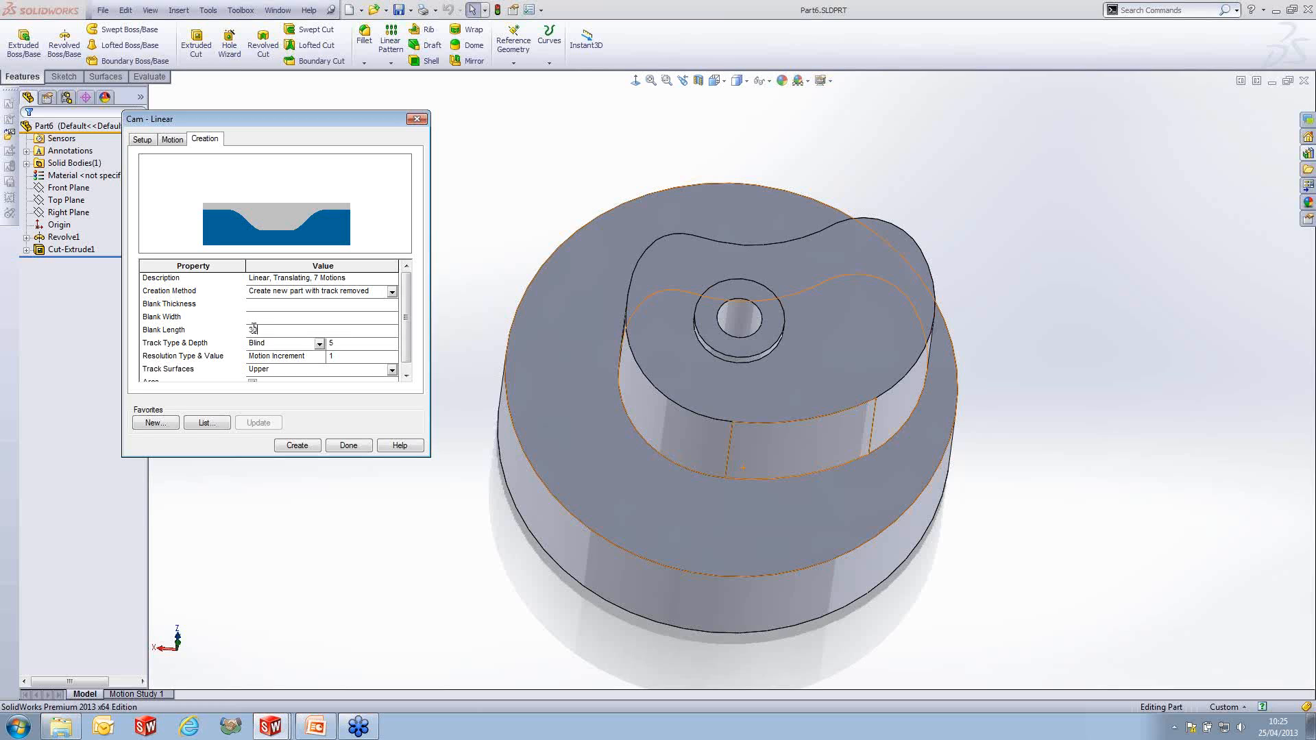
pyautogui.click(173, 139)
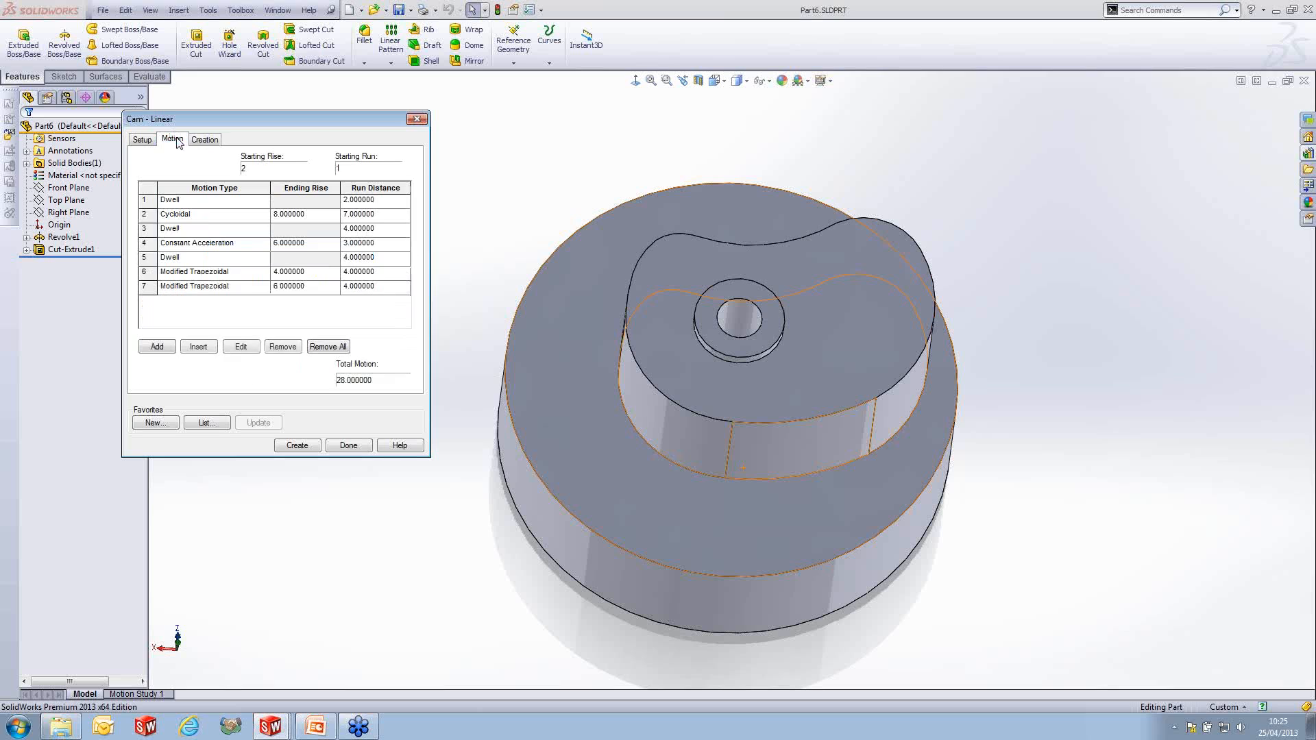
pyautogui.click(218, 140)
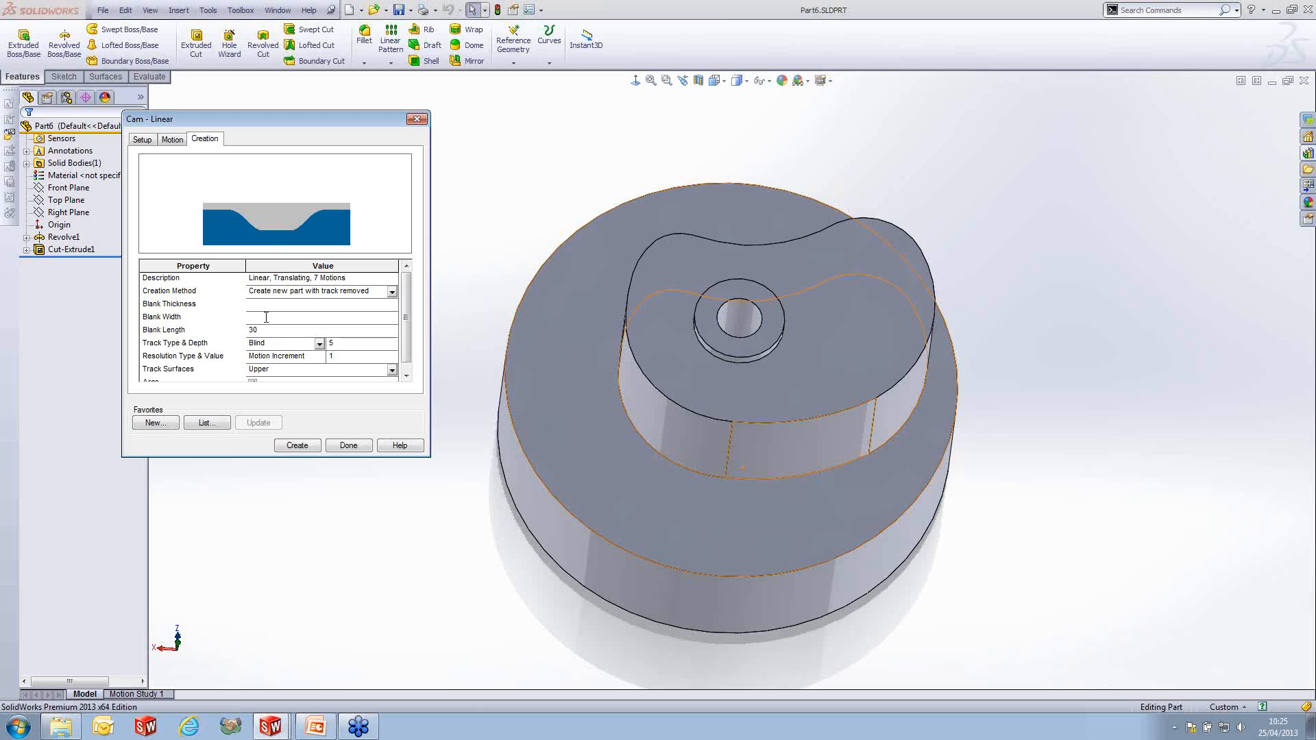
pyautogui.click(223, 322)
pyautogui.write('10')
# - Set the cam's track type to Thru and its track surfaces to Both, trying Lower first, and review the remaining creation properties
pyautogui.click(346, 342)
pyautogui.click(319, 343)
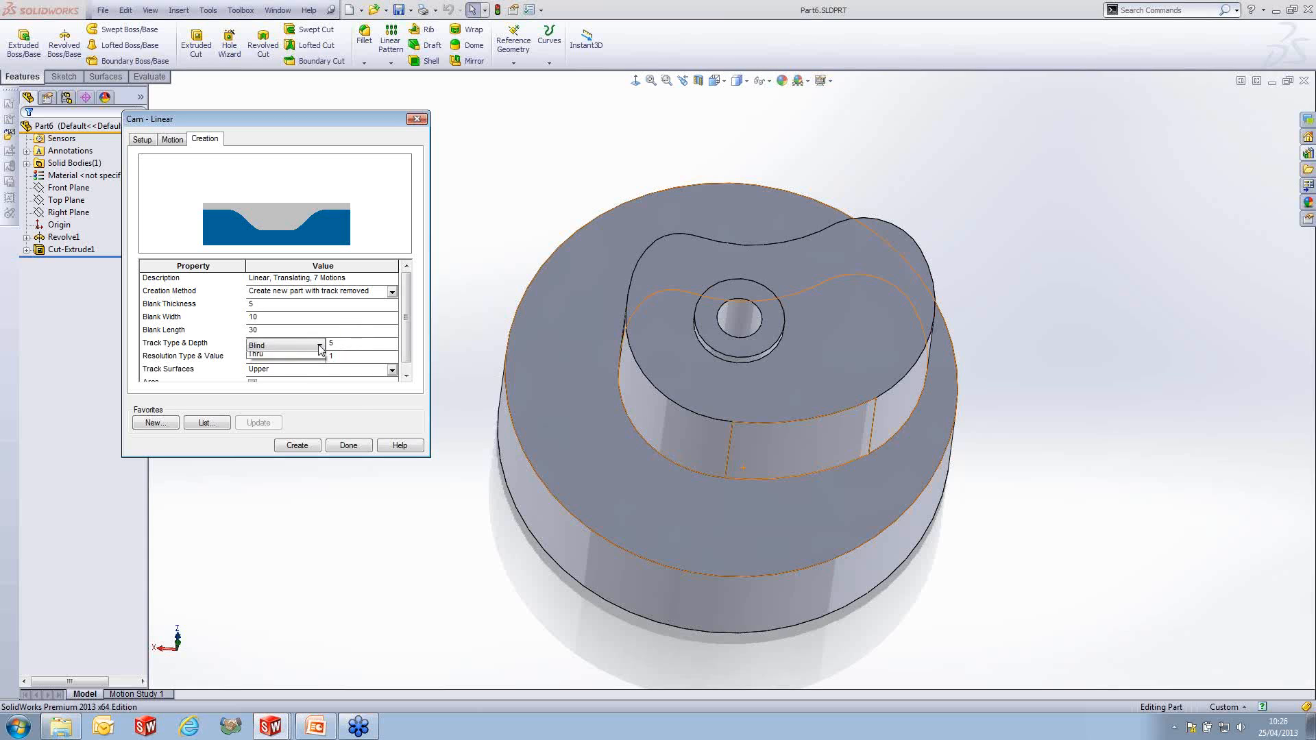
pyautogui.click(299, 363)
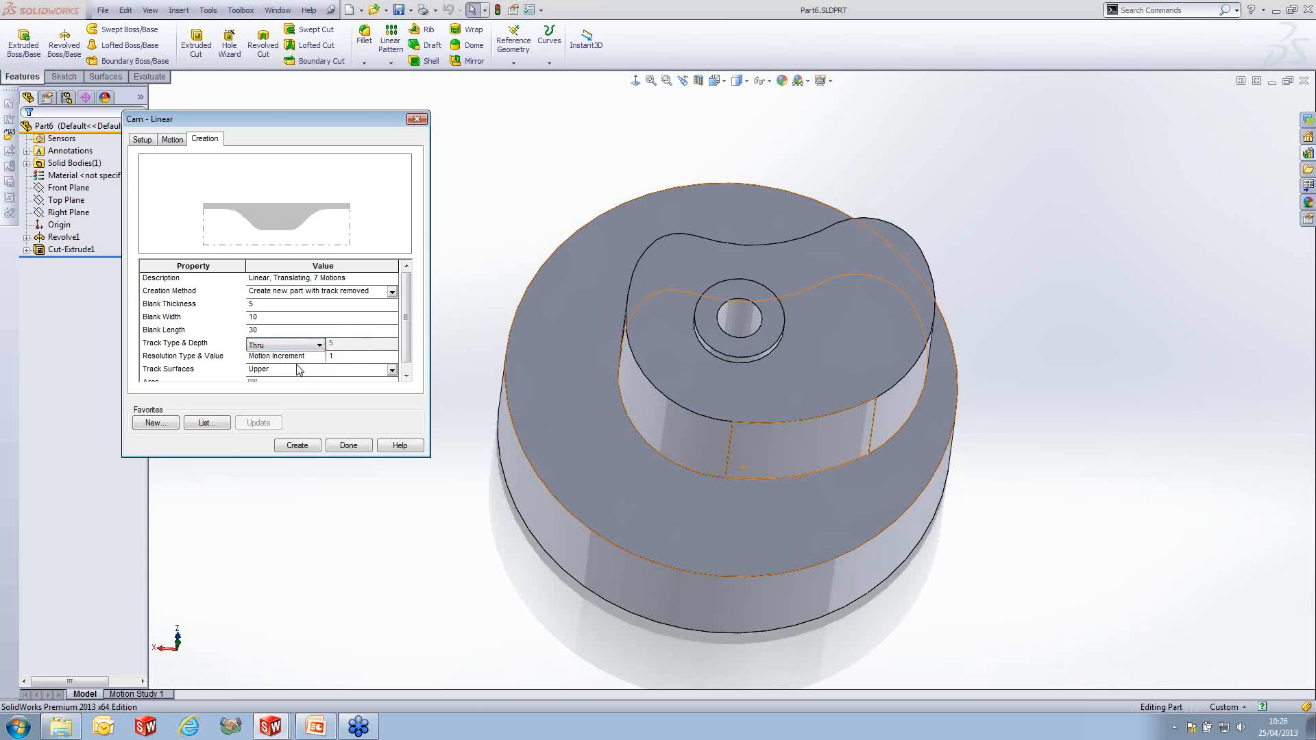
pyautogui.click(299, 370)
pyautogui.click(287, 397)
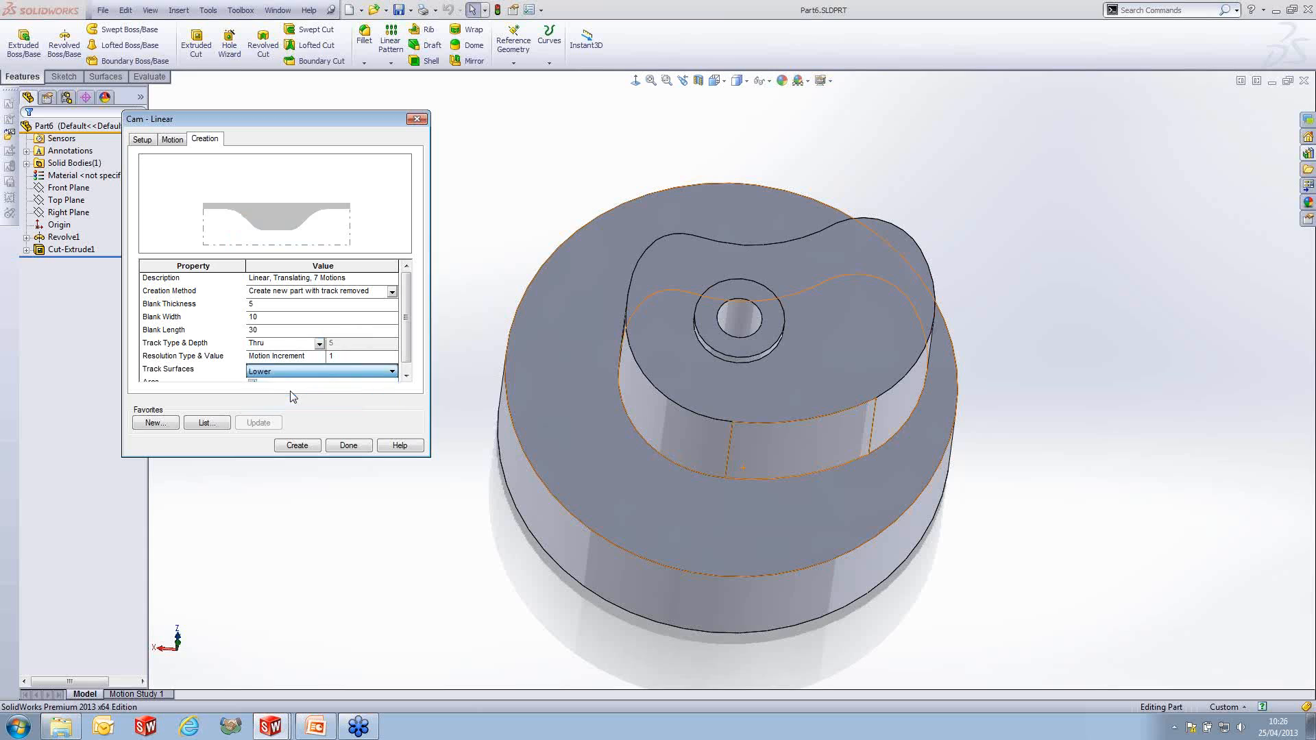
pyautogui.click(295, 370)
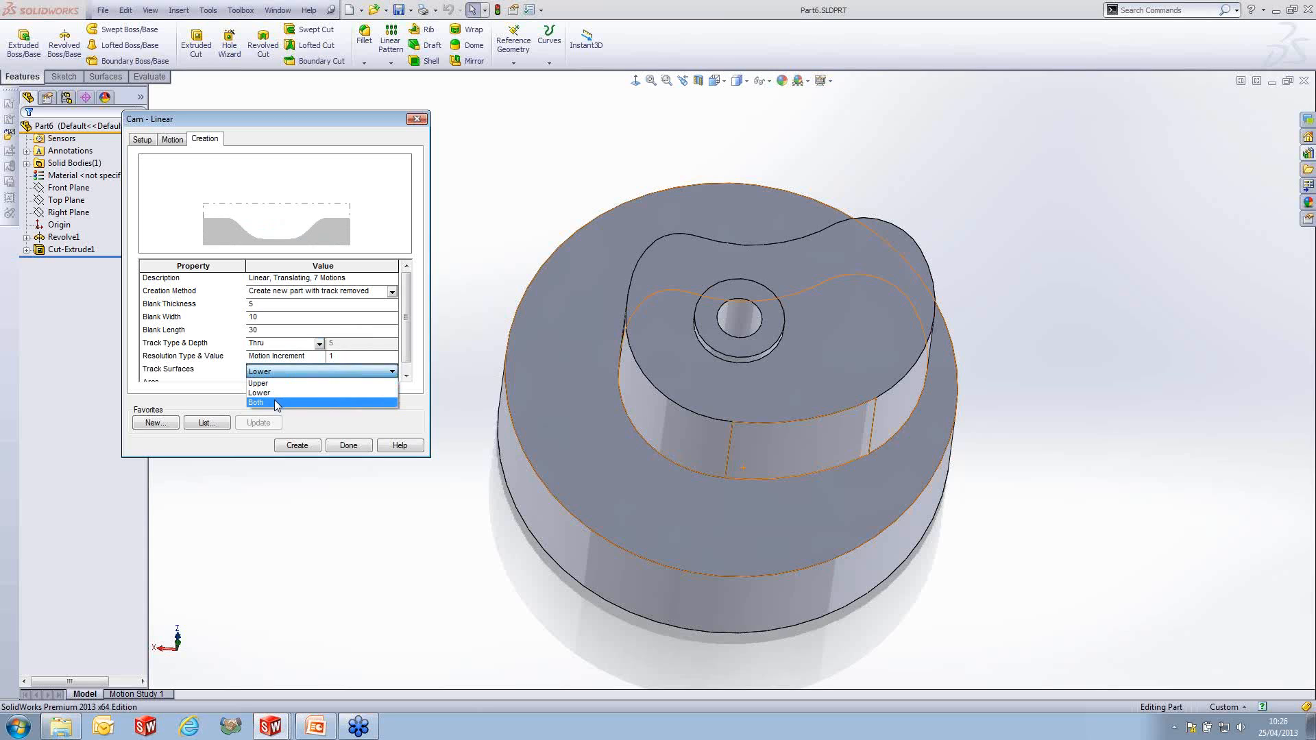
pyautogui.click(274, 402)
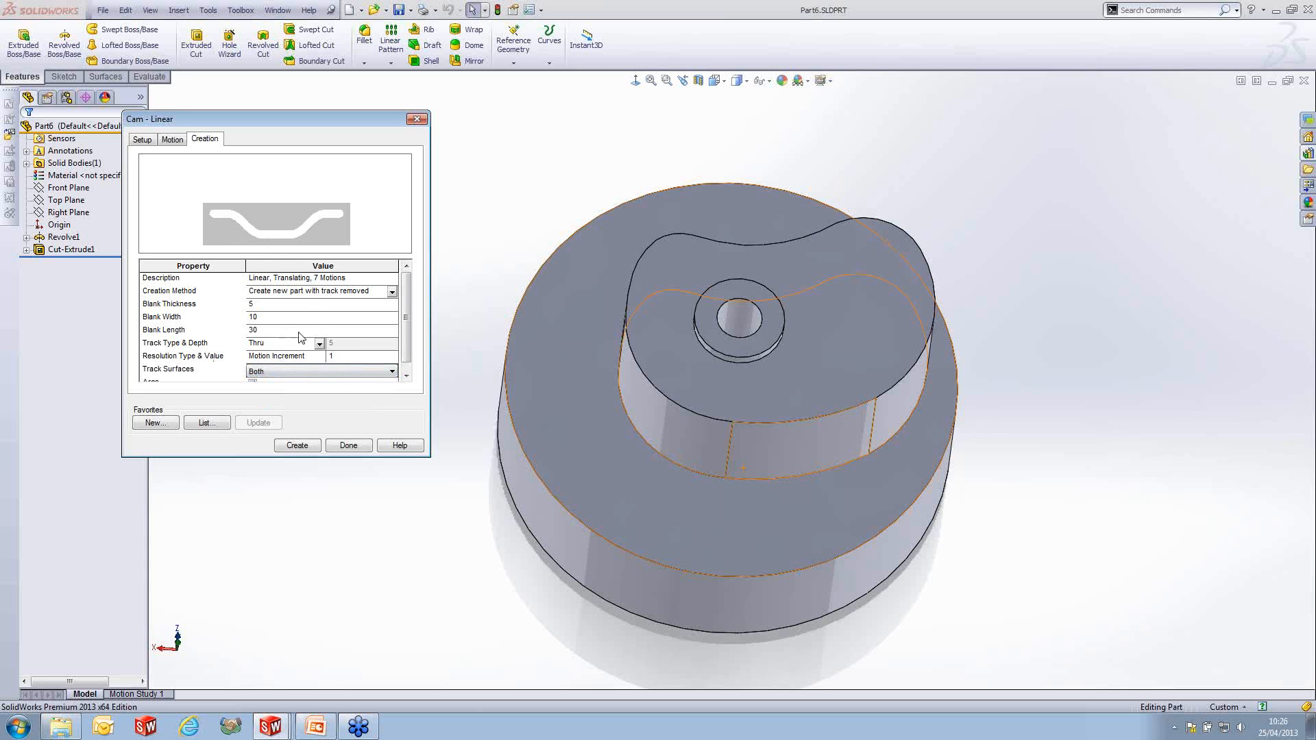
pyautogui.click(341, 357)
pyautogui.scroll(-1, 409, 350)
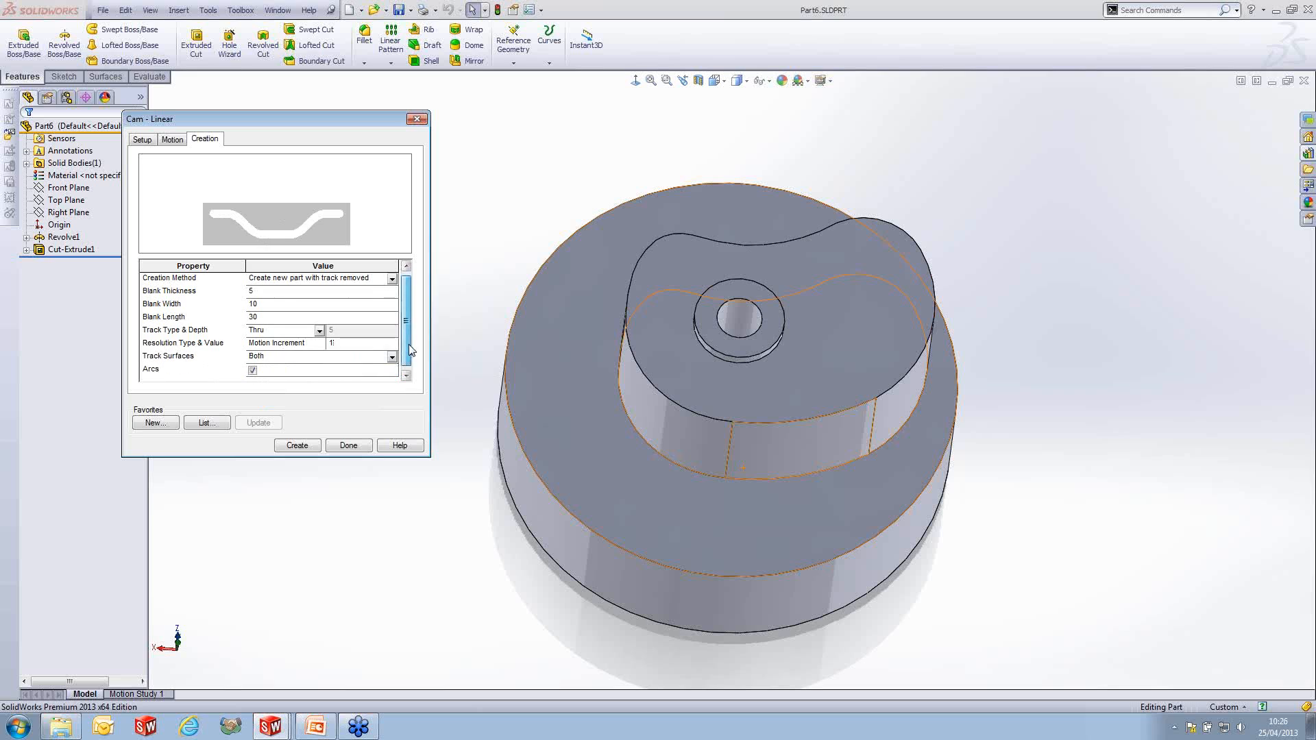
pyautogui.scroll(1, 414, 309)
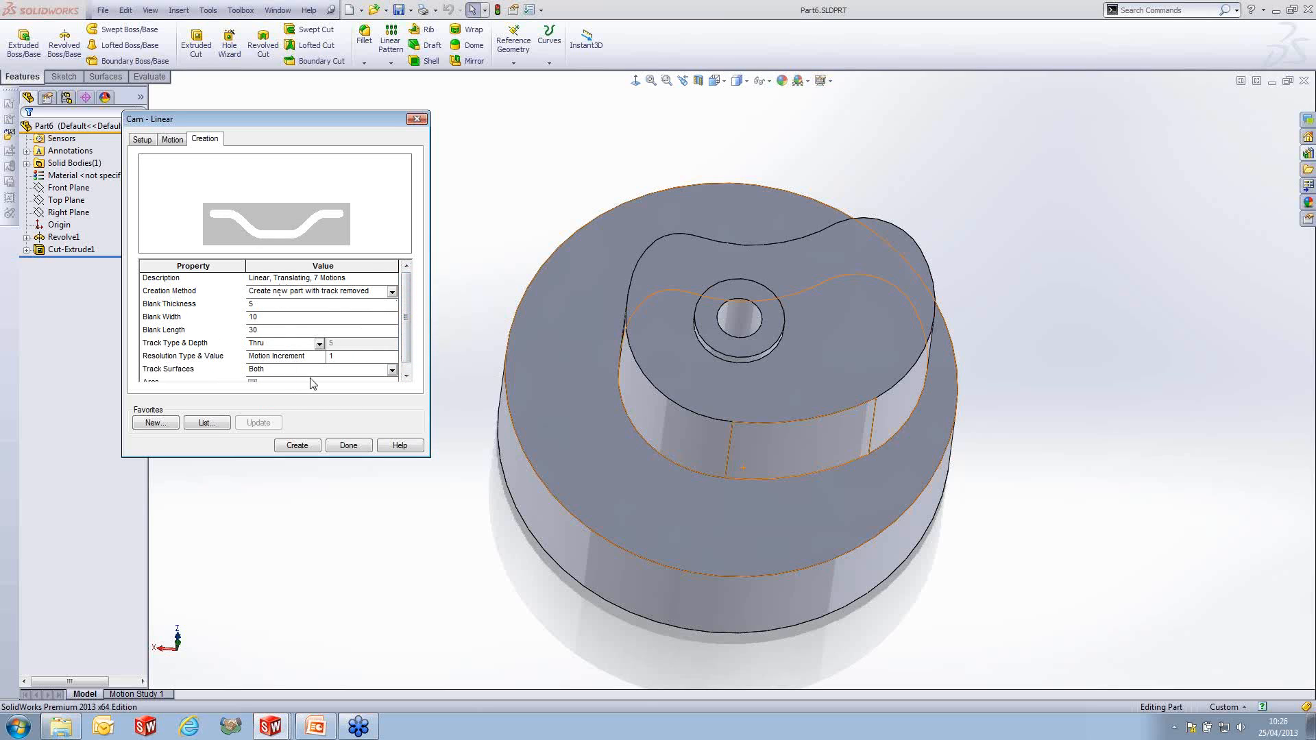
# - Create the linear cam part, inspect its through track from the front, and close the cam definition
pyautogui.click(300, 450)
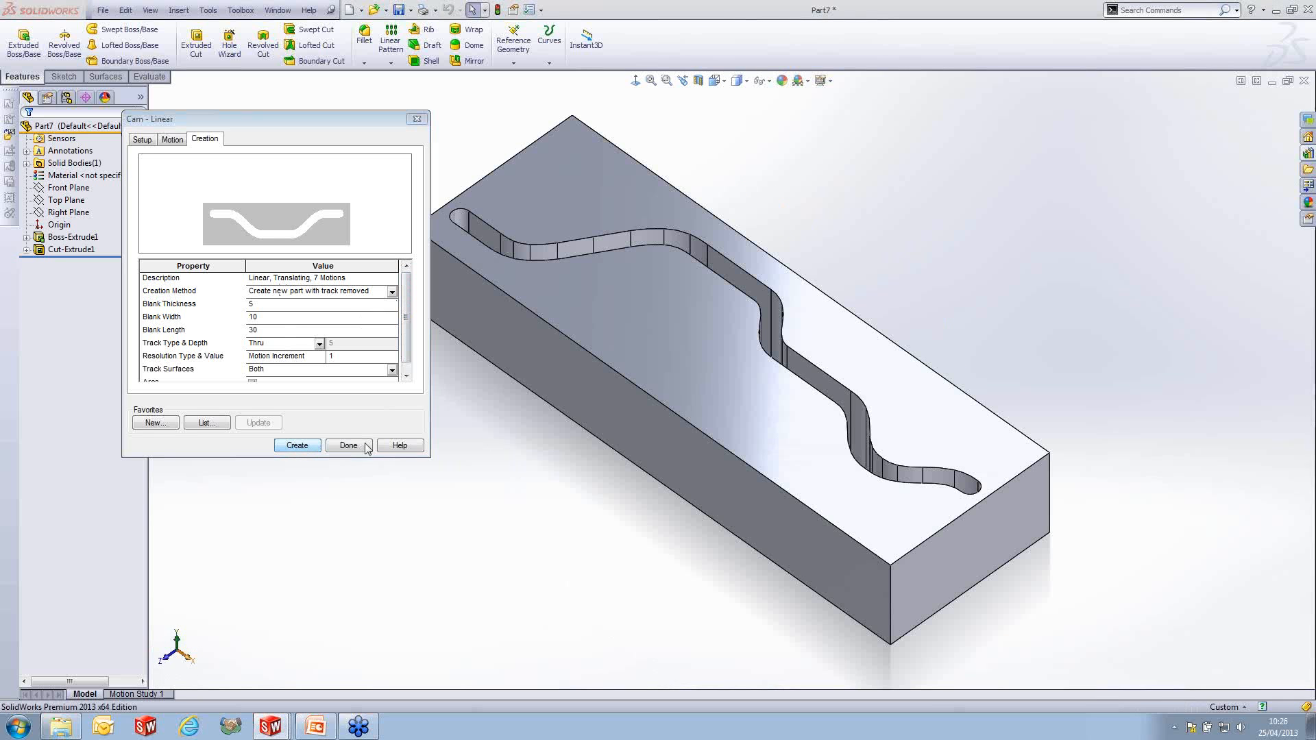
pyautogui.moveTo(528, 422); pyautogui.dragTo(703, 600, button='middle')
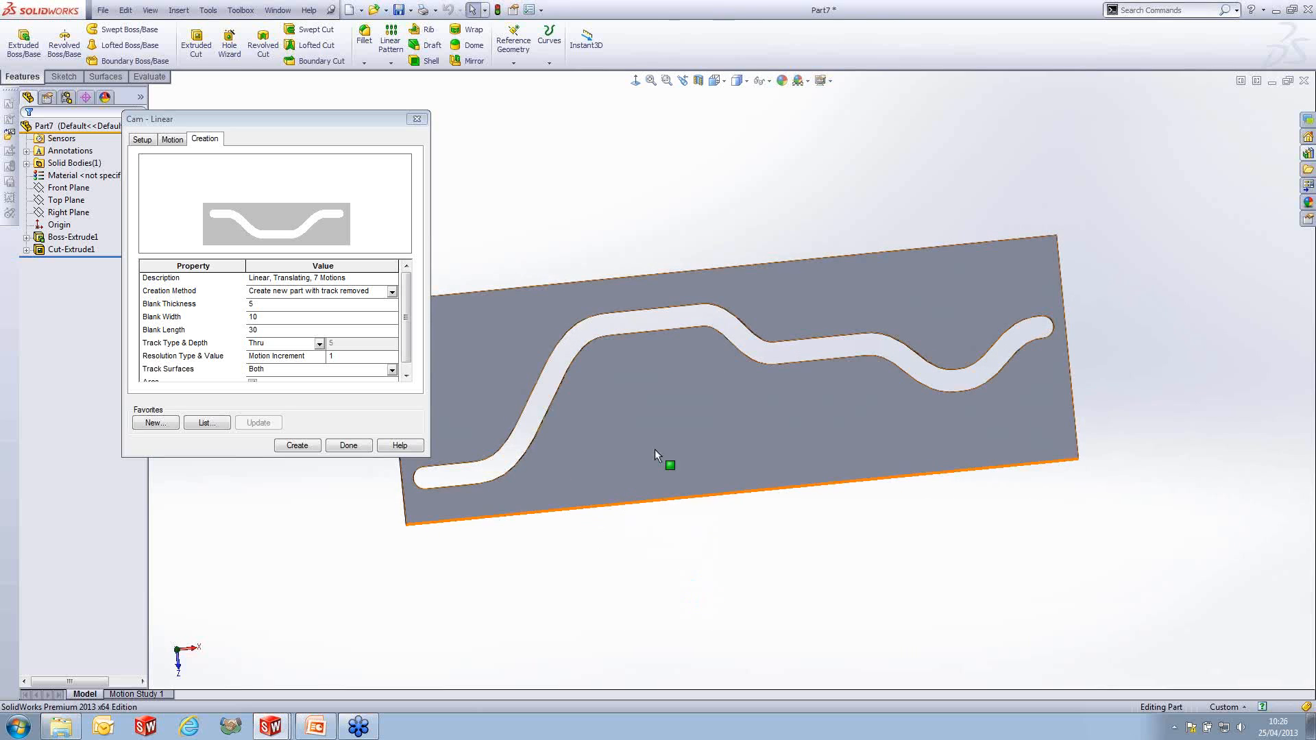
pyautogui.moveTo(725, 593); pyautogui.dragTo(713, 599, button='middle')
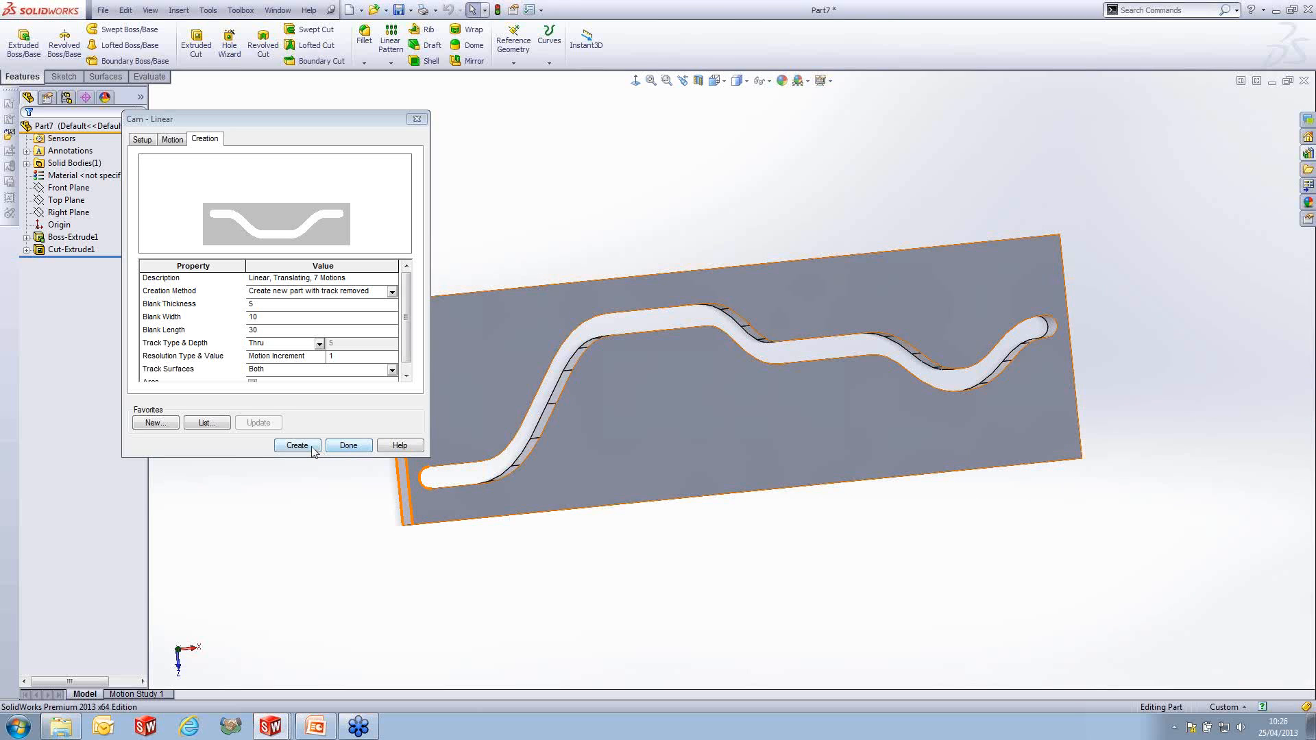
pyautogui.click(347, 447)
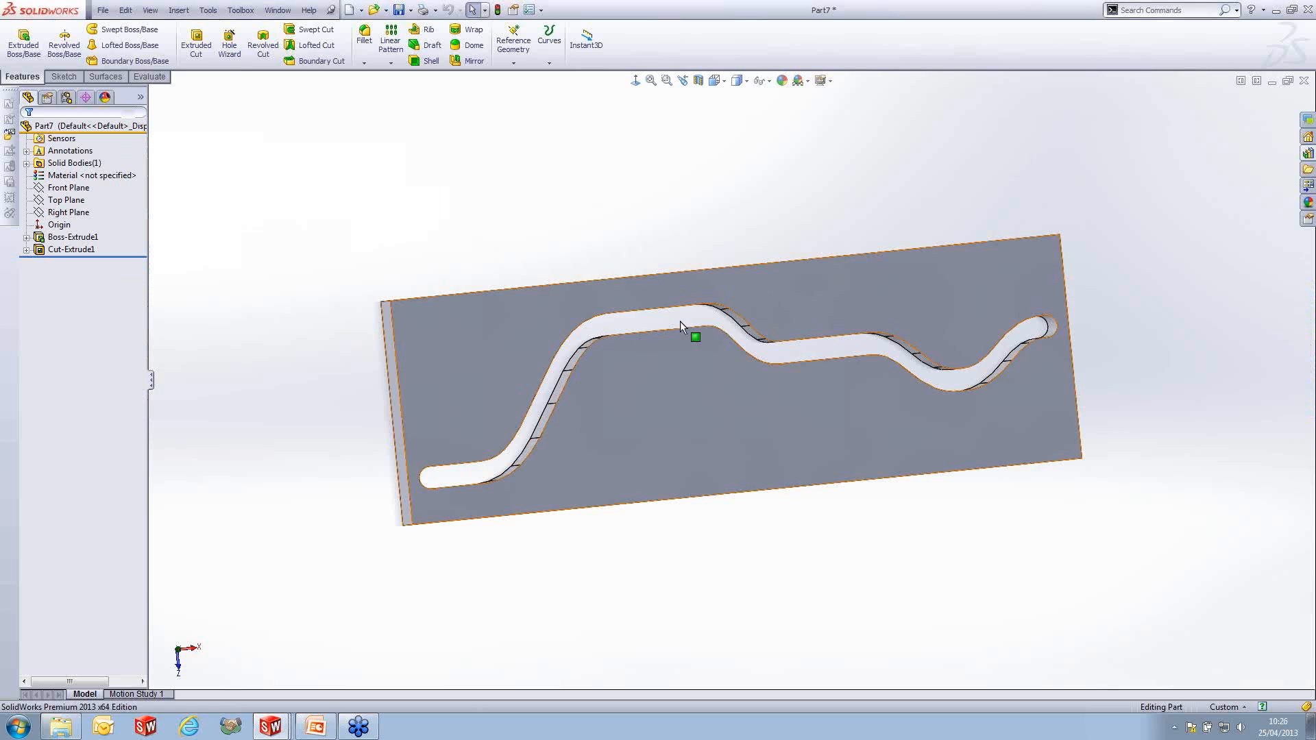
# - Close the linear cam part without saving it and return to the circular cam part
pyautogui.click(1303, 81)
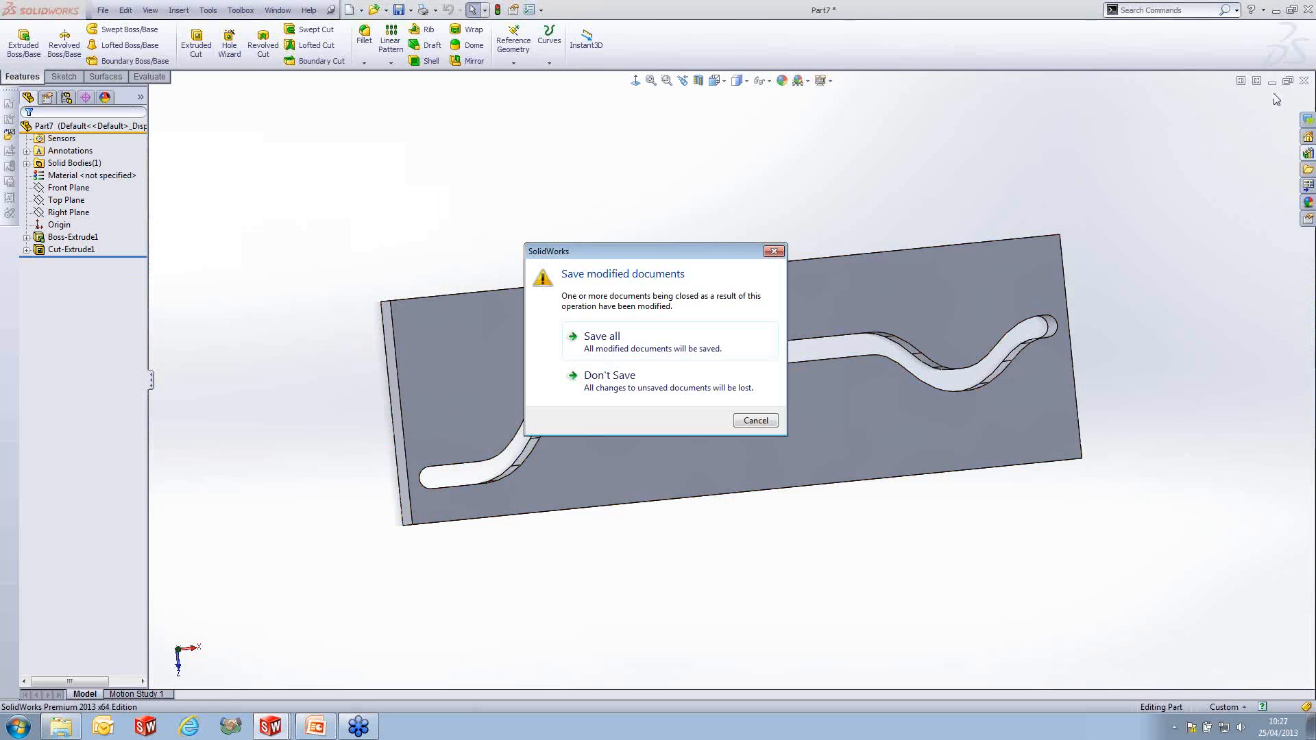
pyautogui.click(631, 386)
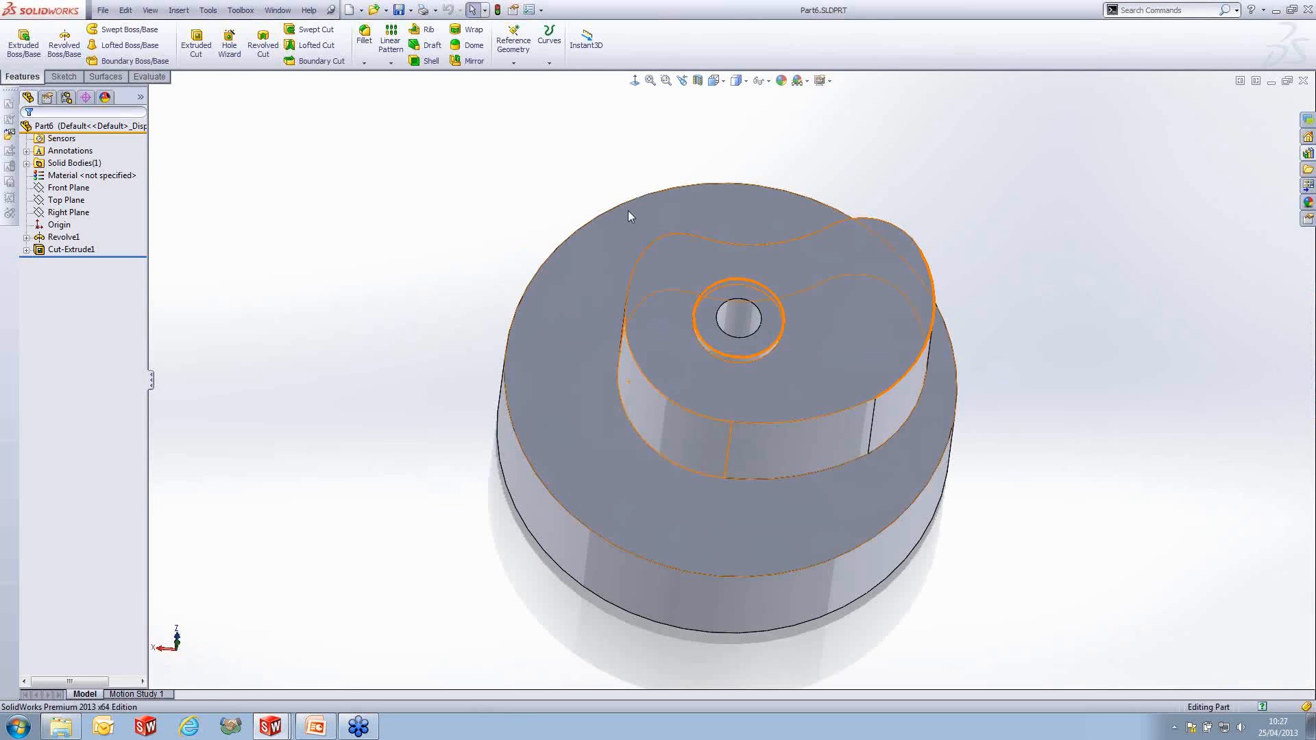
pyautogui.moveTo(699, 329); pyautogui.dragTo(702, 346, button='middle')
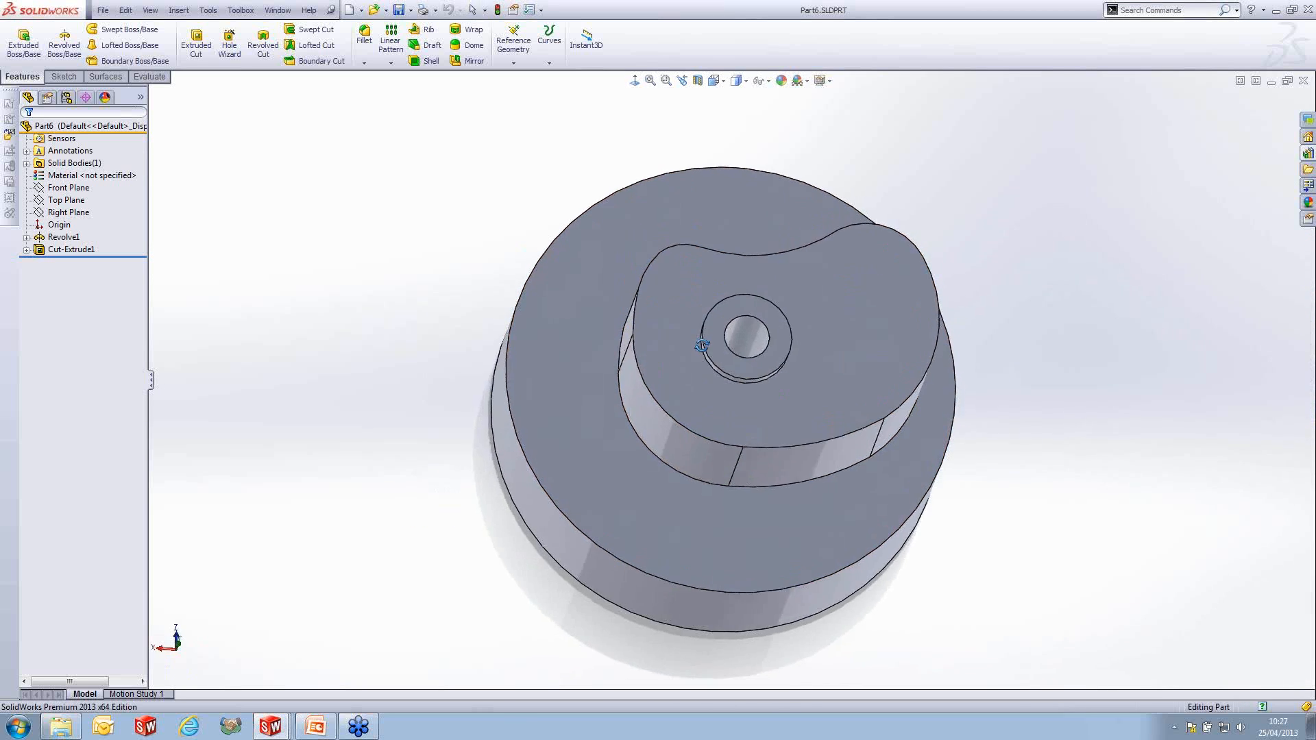
# - Make a new assembly from the circular cam part, place the cam in it, and float the component
pyautogui.click(103, 9)
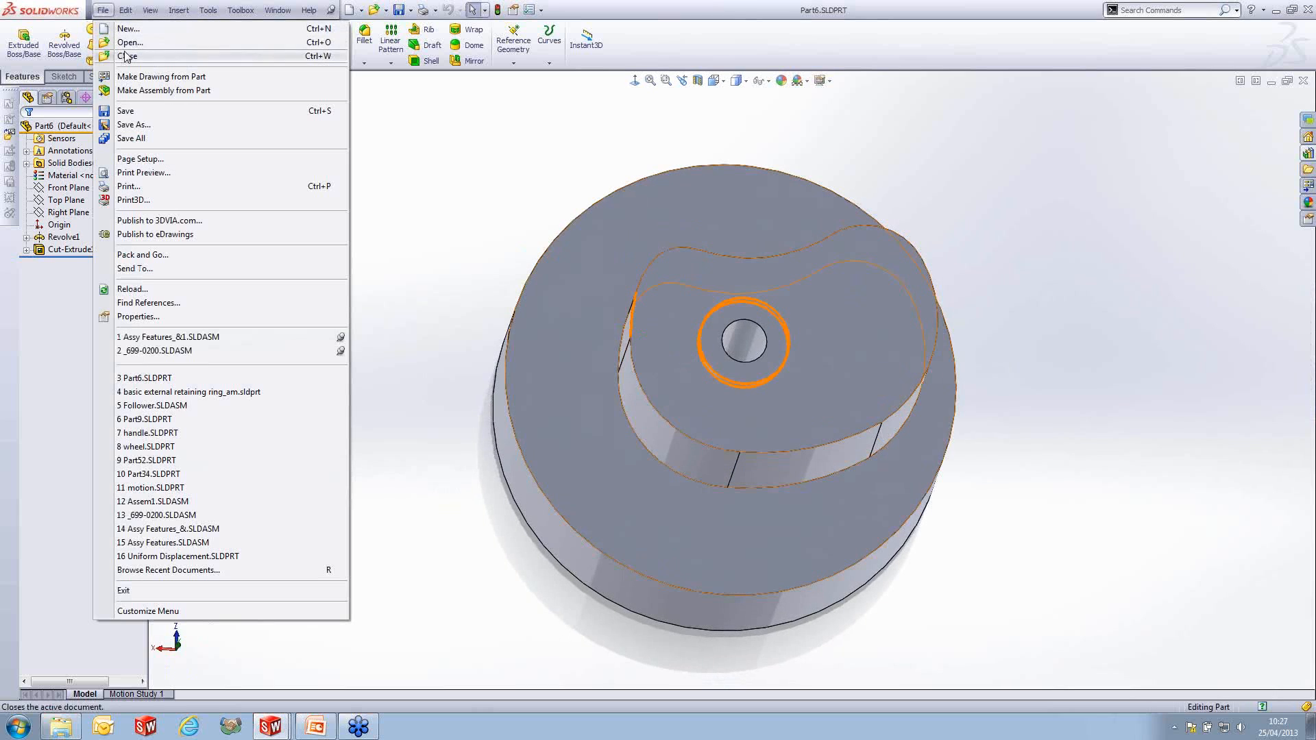
pyautogui.click(146, 91)
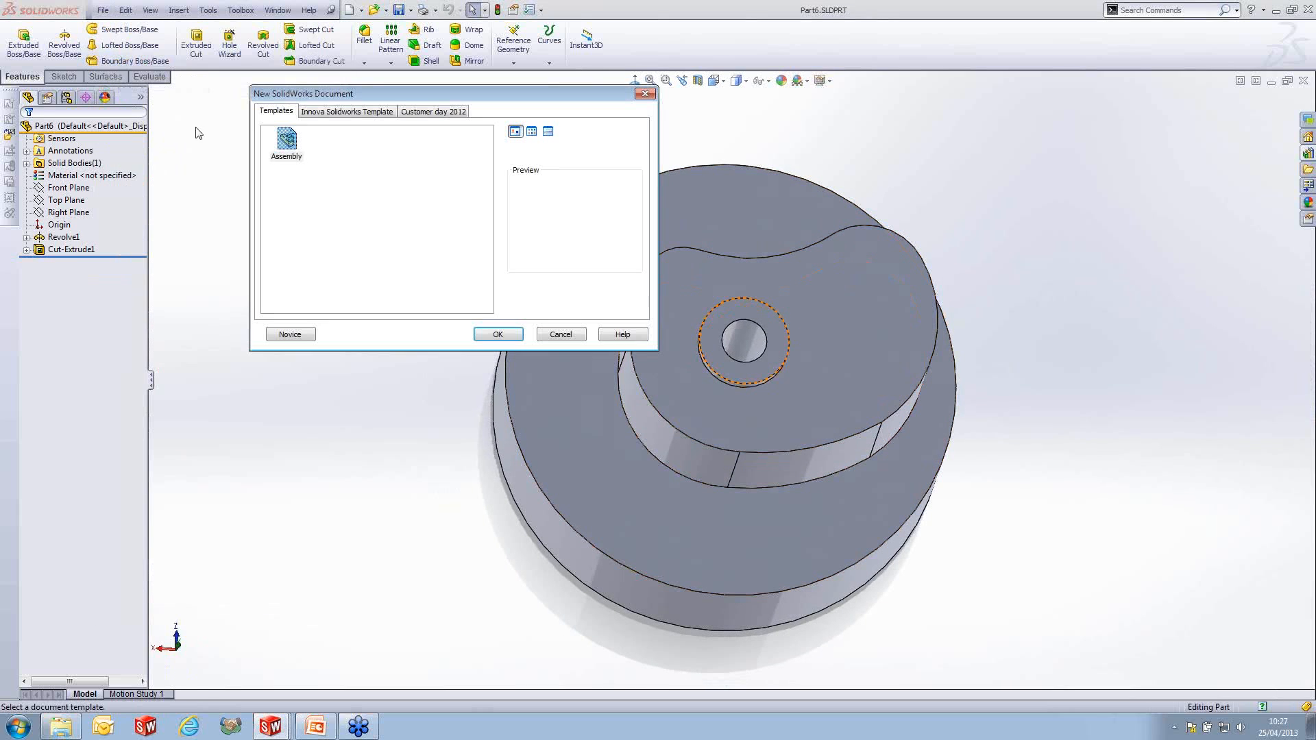
pyautogui.click(478, 334)
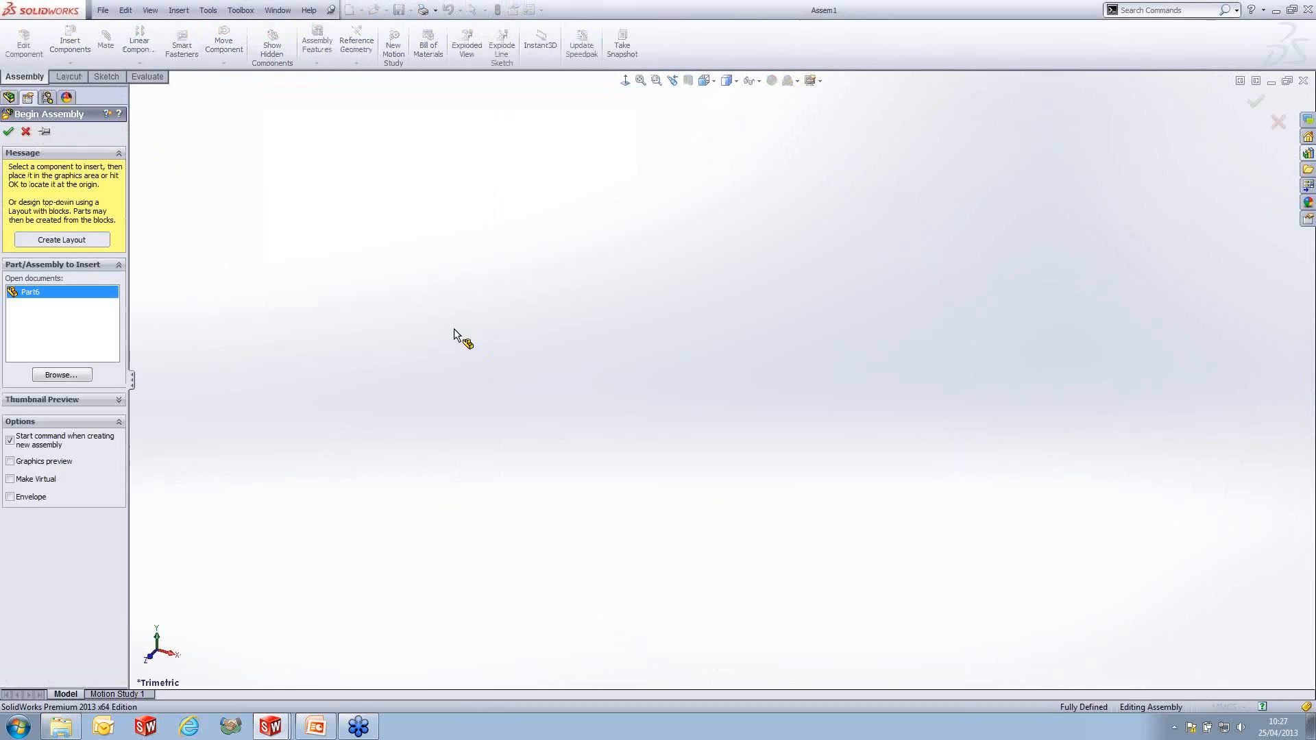
pyautogui.click(609, 356)
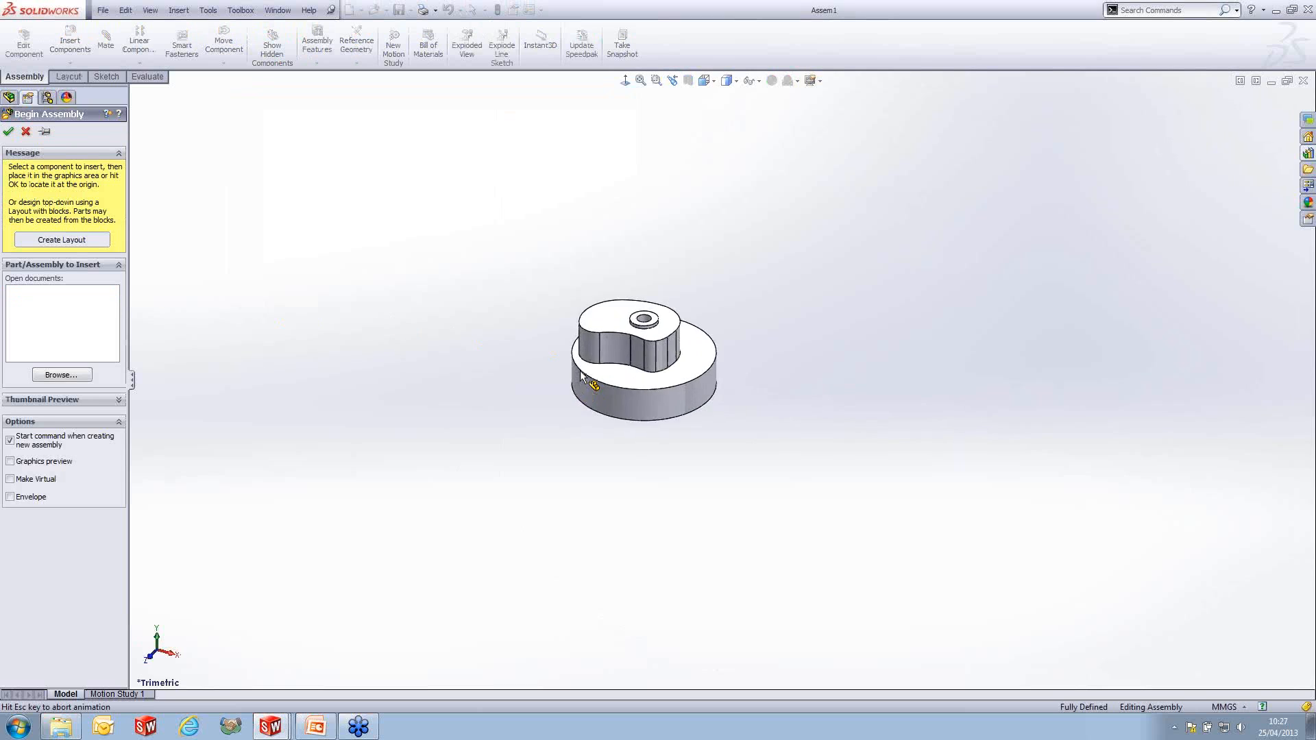
pyautogui.rightClick(41, 214)
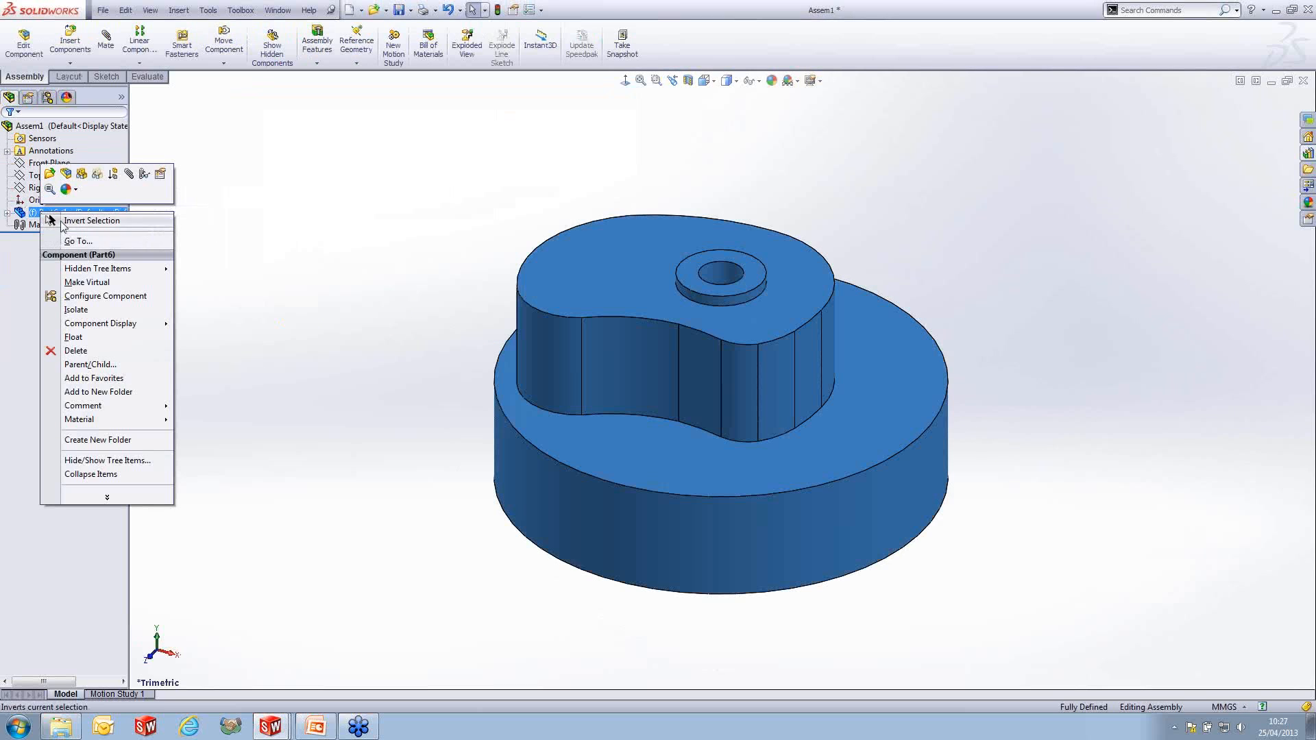
pyautogui.click(100, 334)
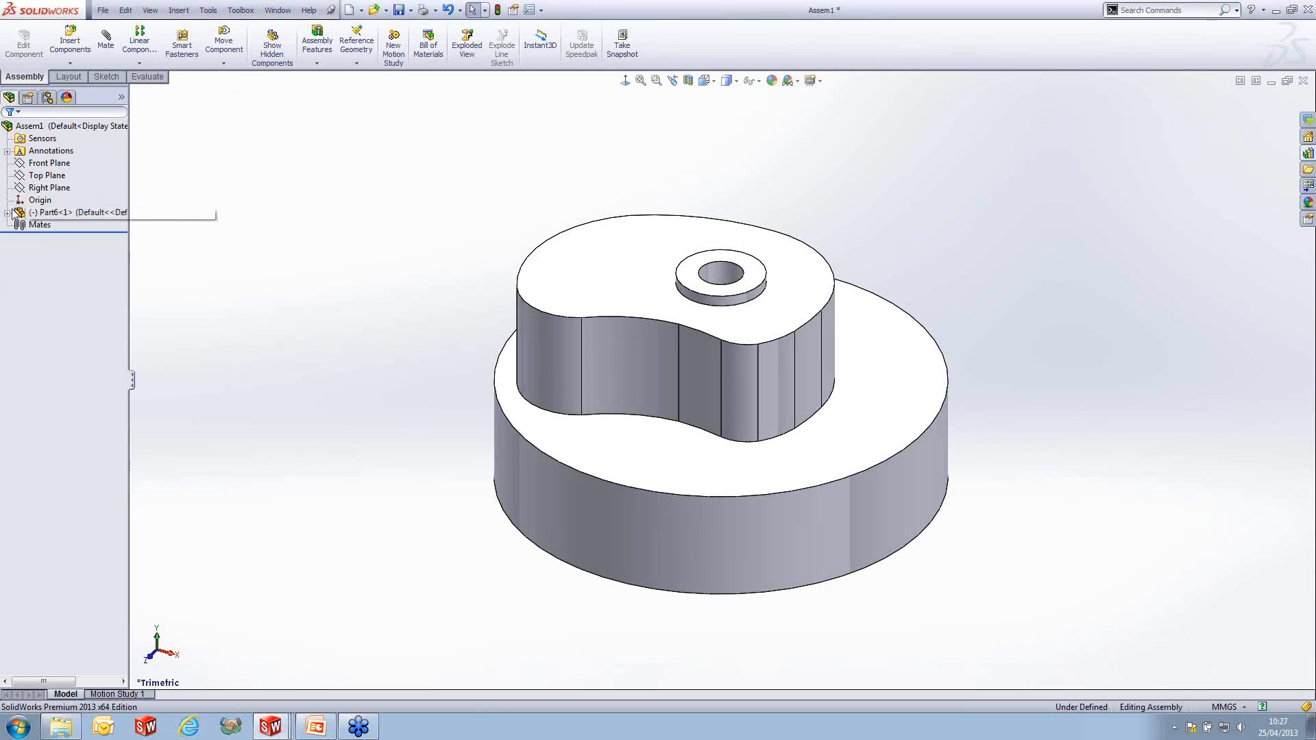
# - Show temporary axes and mate the cam's centre hole axis coincident with the assembly's Front Plane
pyautogui.click(105, 39)
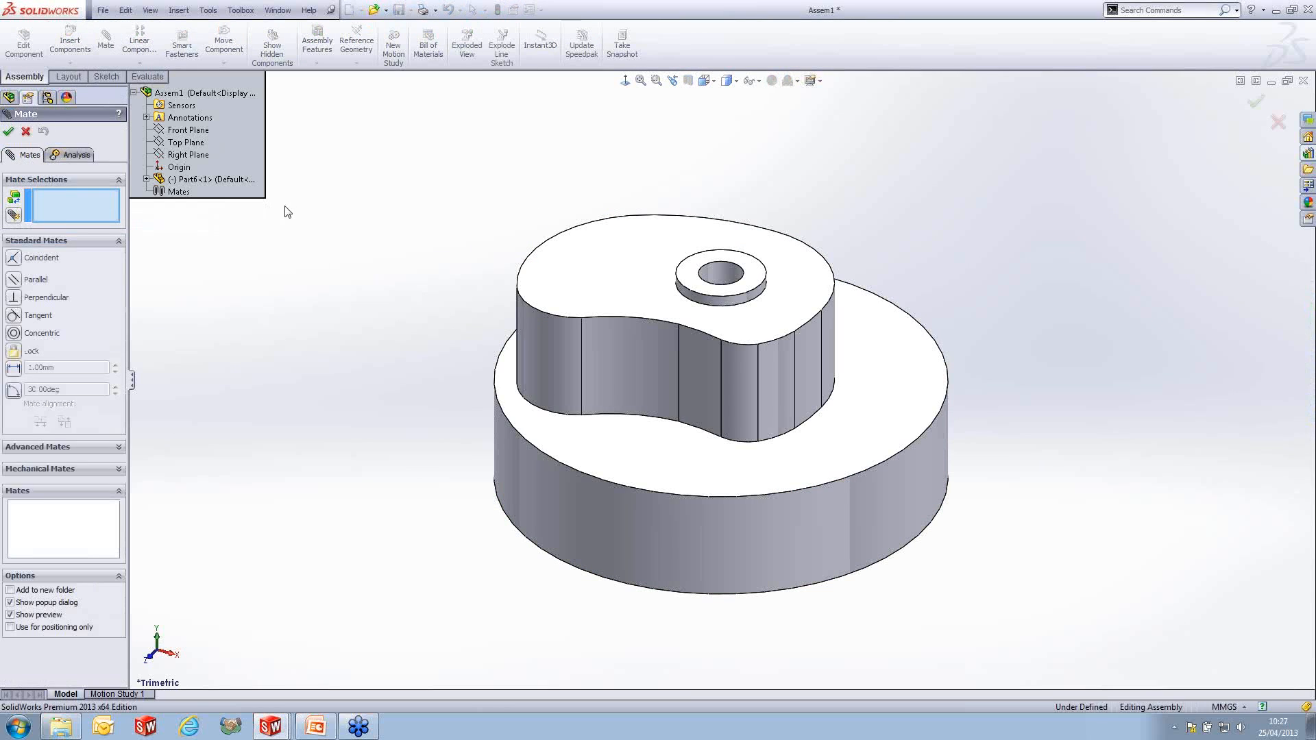
pyautogui.click(150, 9)
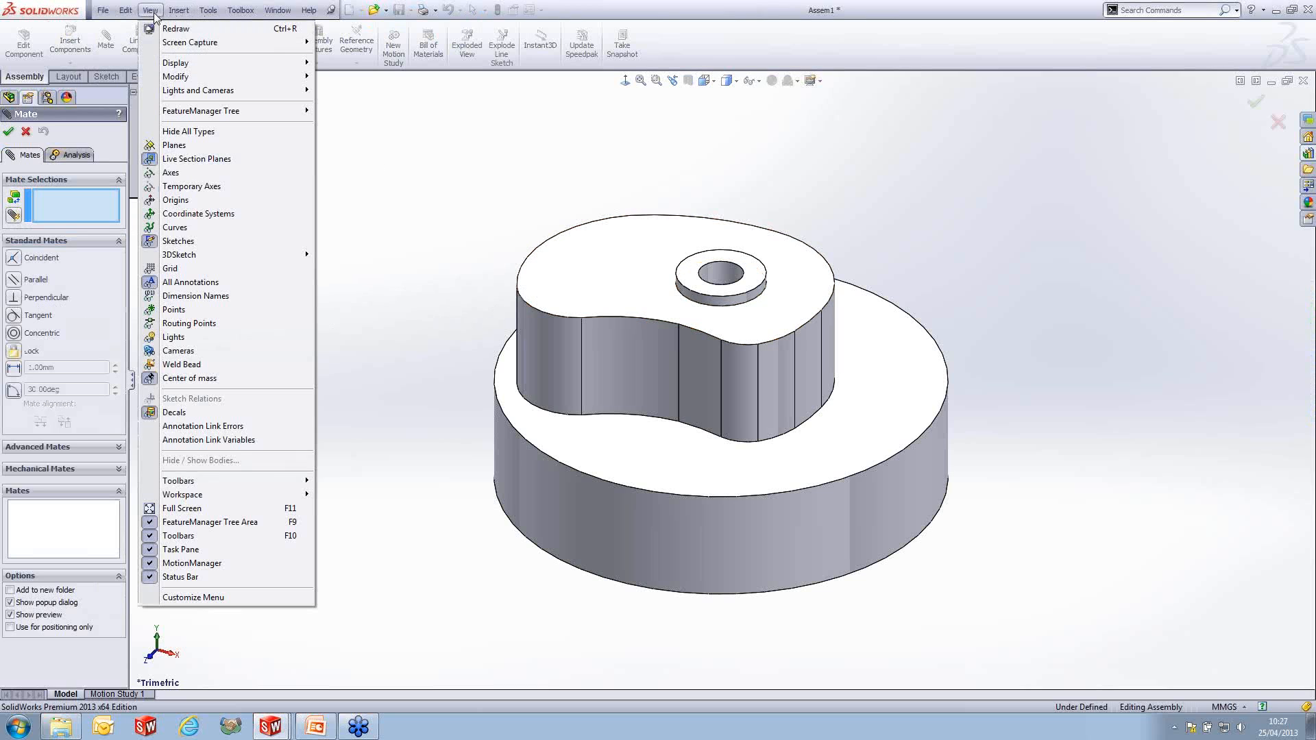
pyautogui.click(182, 186)
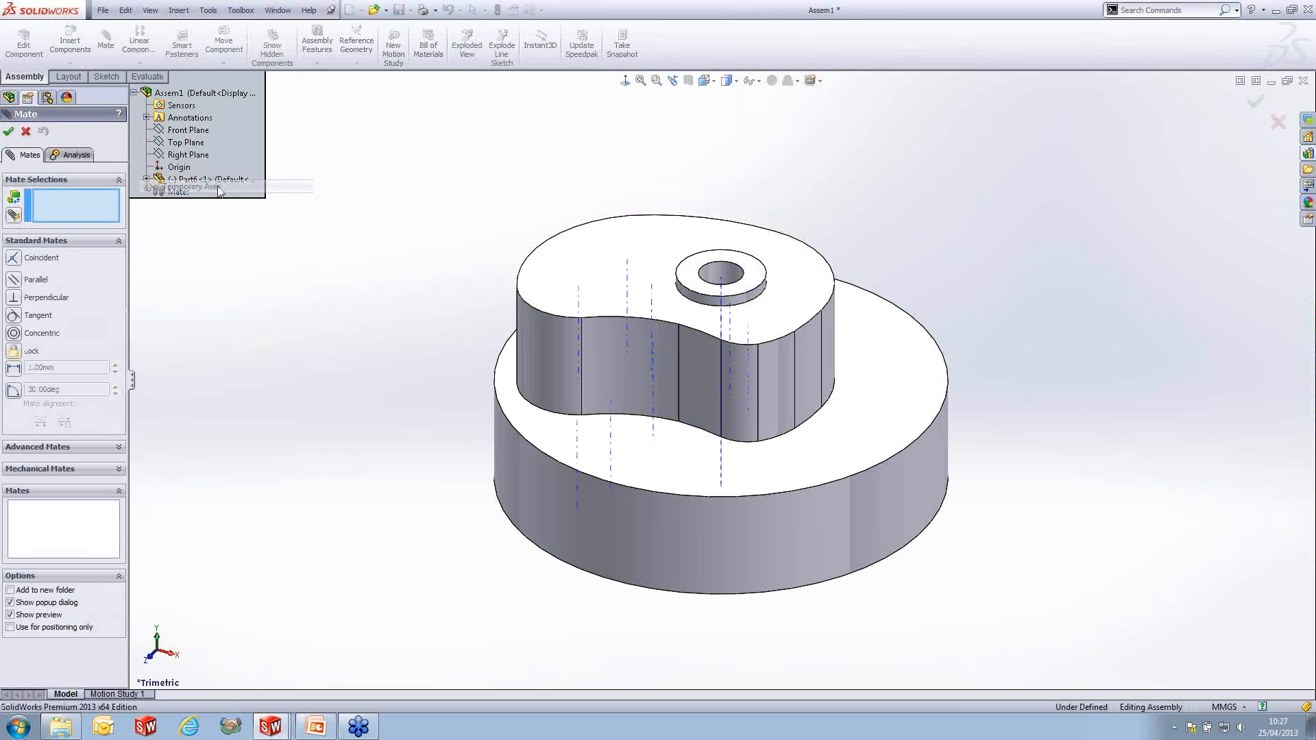
pyautogui.click(724, 288)
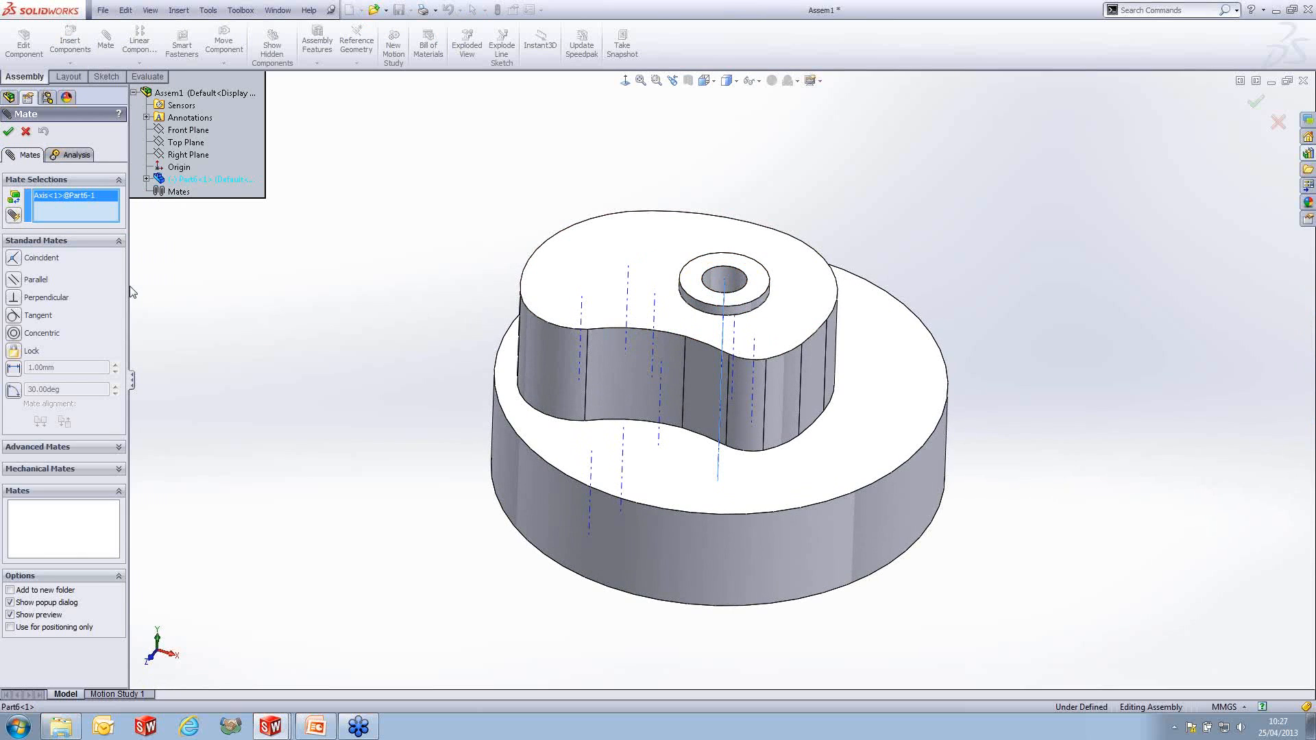
pyautogui.click(188, 131)
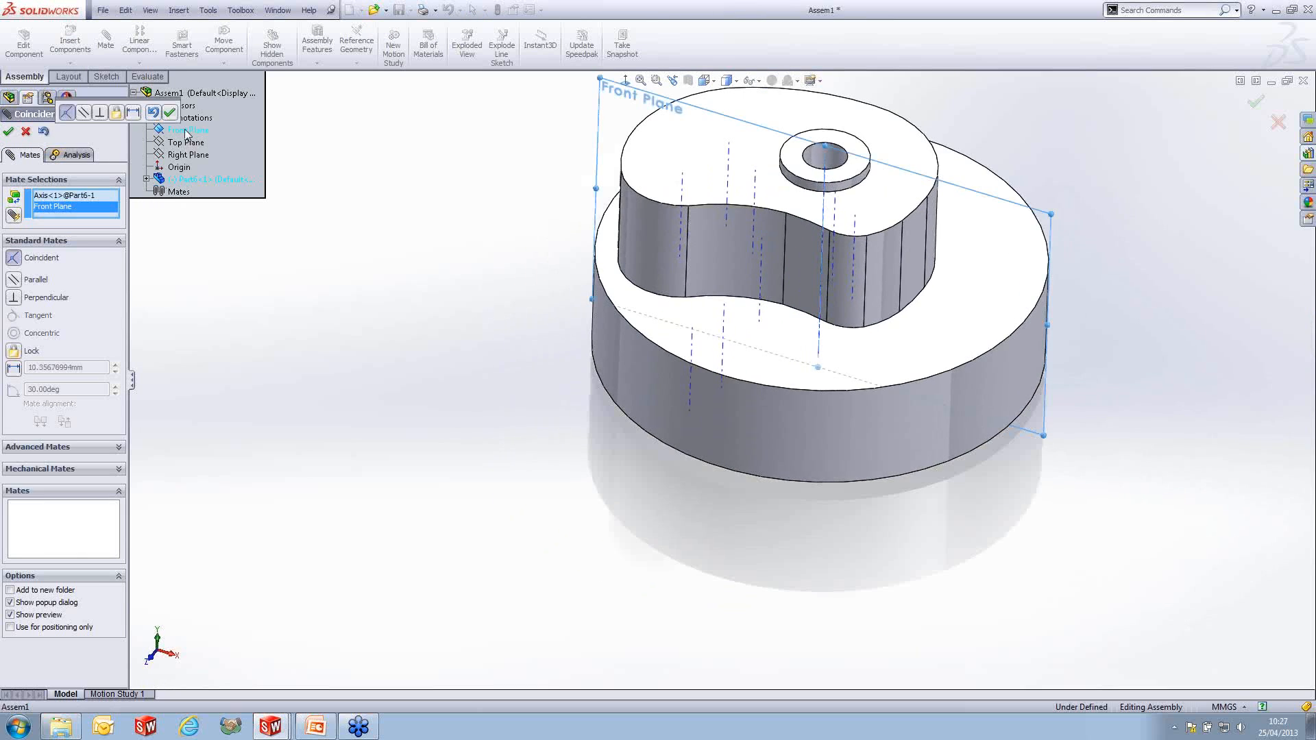
pyautogui.click(169, 112)
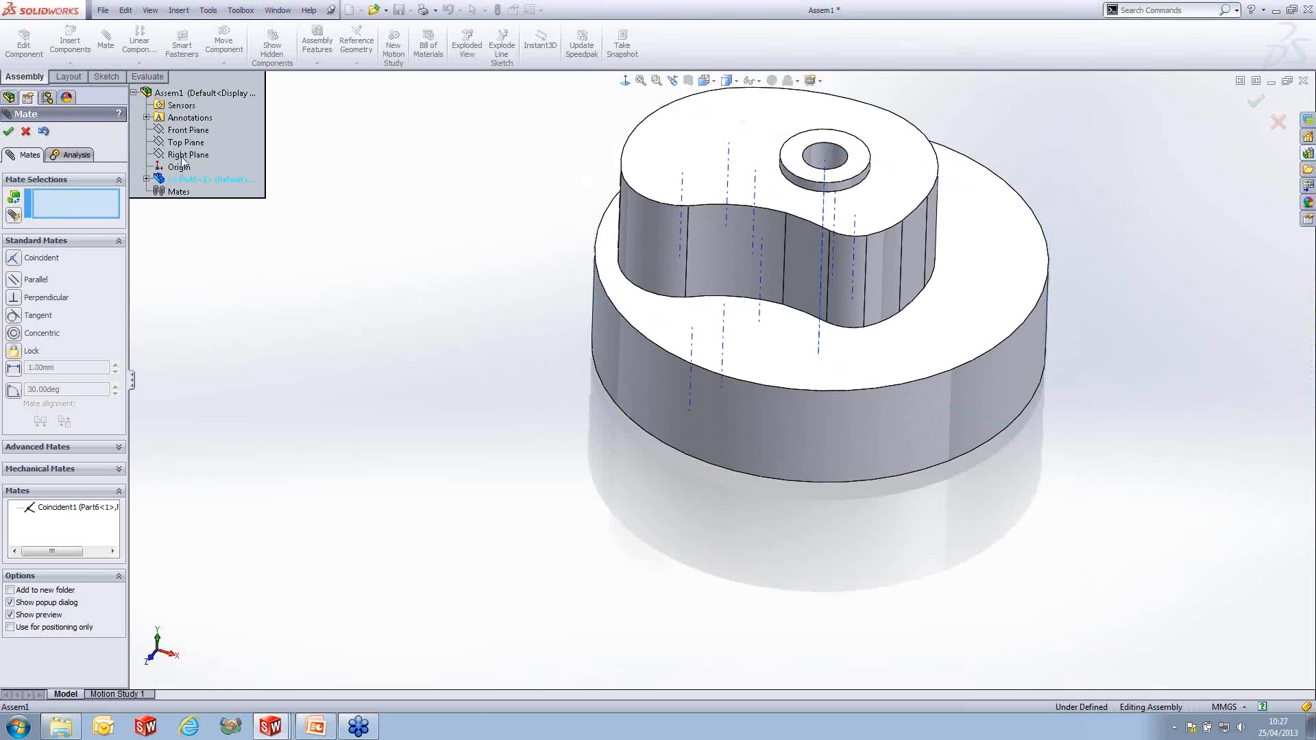
# - Mate the cam's centre hole axis coincident with the assembly's Right Plane
pyautogui.click(825, 170)
pyautogui.click(185, 156)
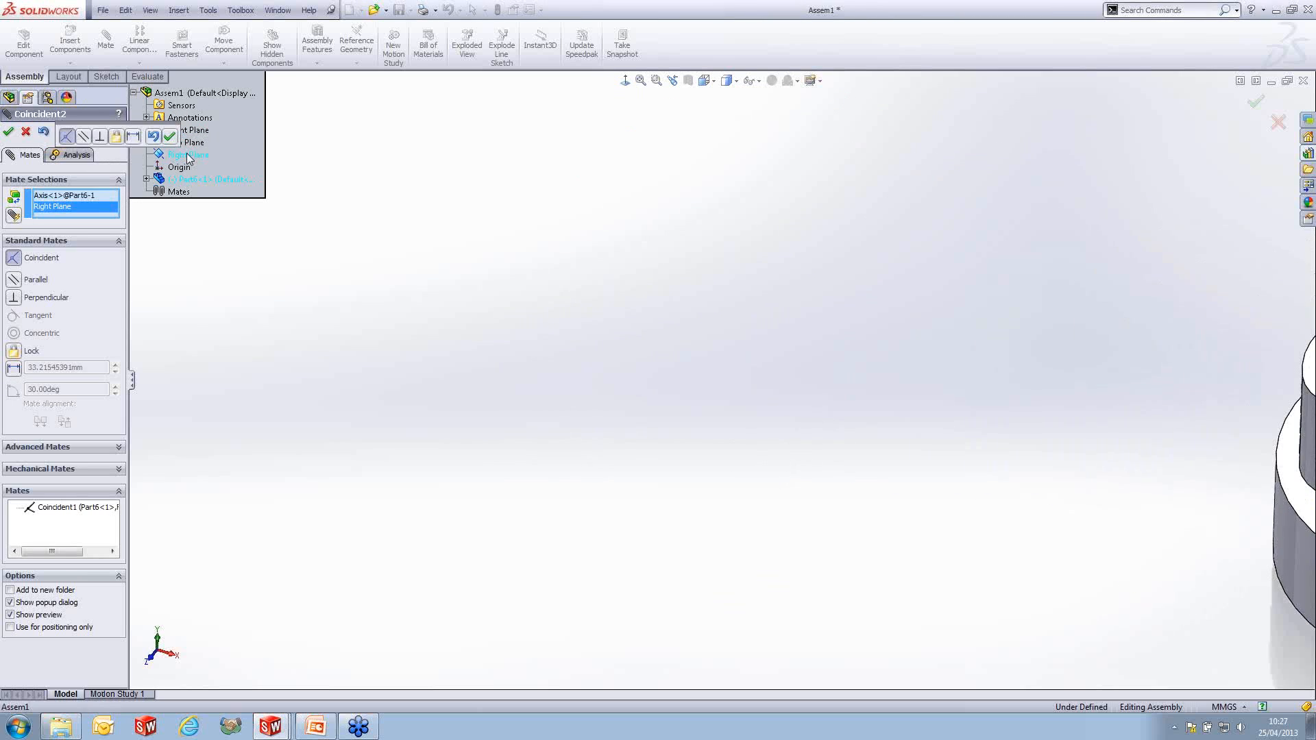
pyautogui.scroll(-5, 1010, 409)
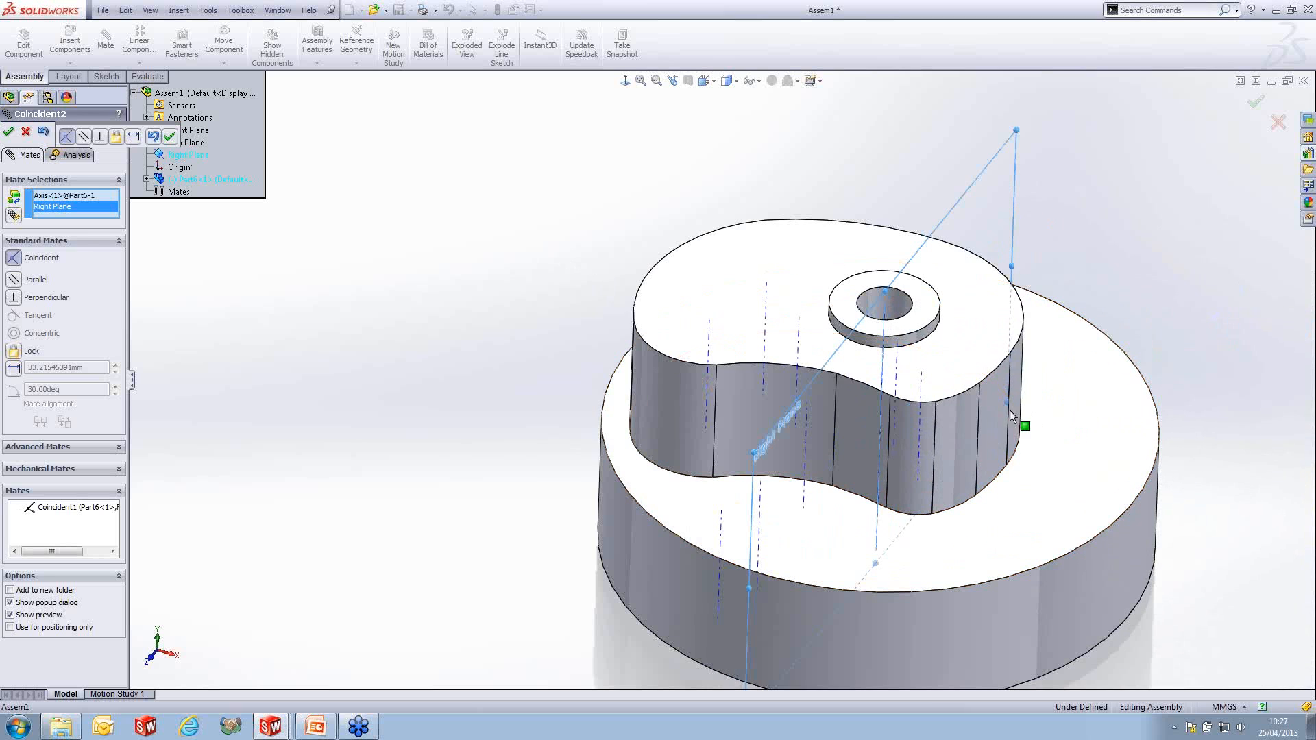
pyautogui.click(169, 137)
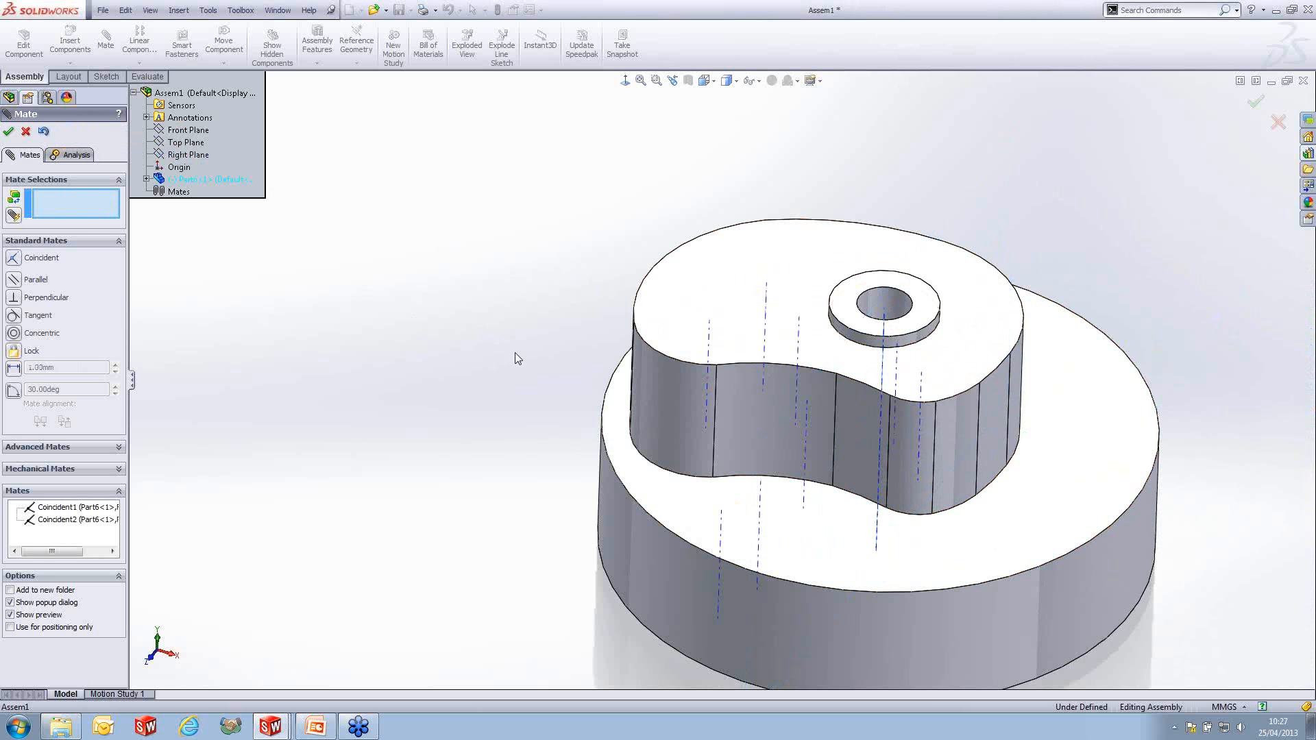
# - Mate the cam's flat bottom face coincident with the assembly's Top Plane and finish mating
pyautogui.scroll(2, 886, 501)
pyautogui.moveTo(1004, 506); pyautogui.dragTo(979, 279, button='middle')
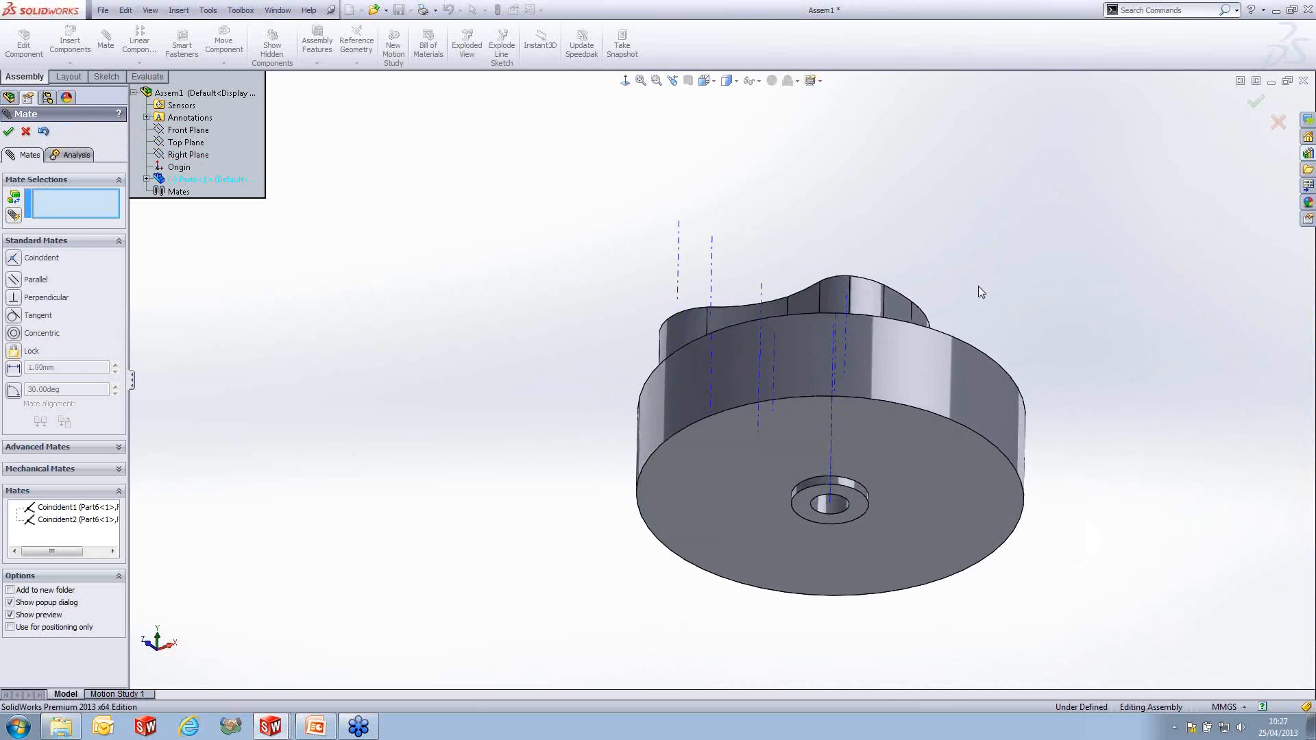
pyautogui.click(943, 455)
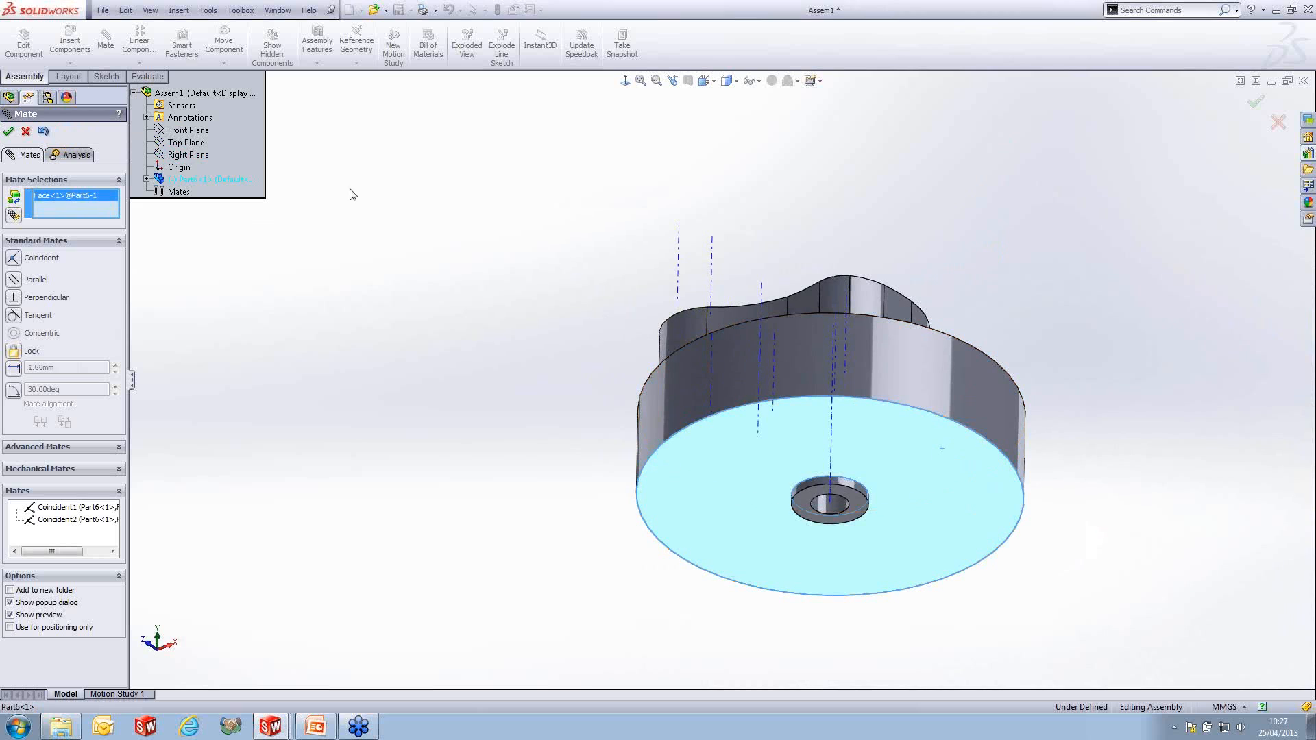
pyautogui.click(182, 145)
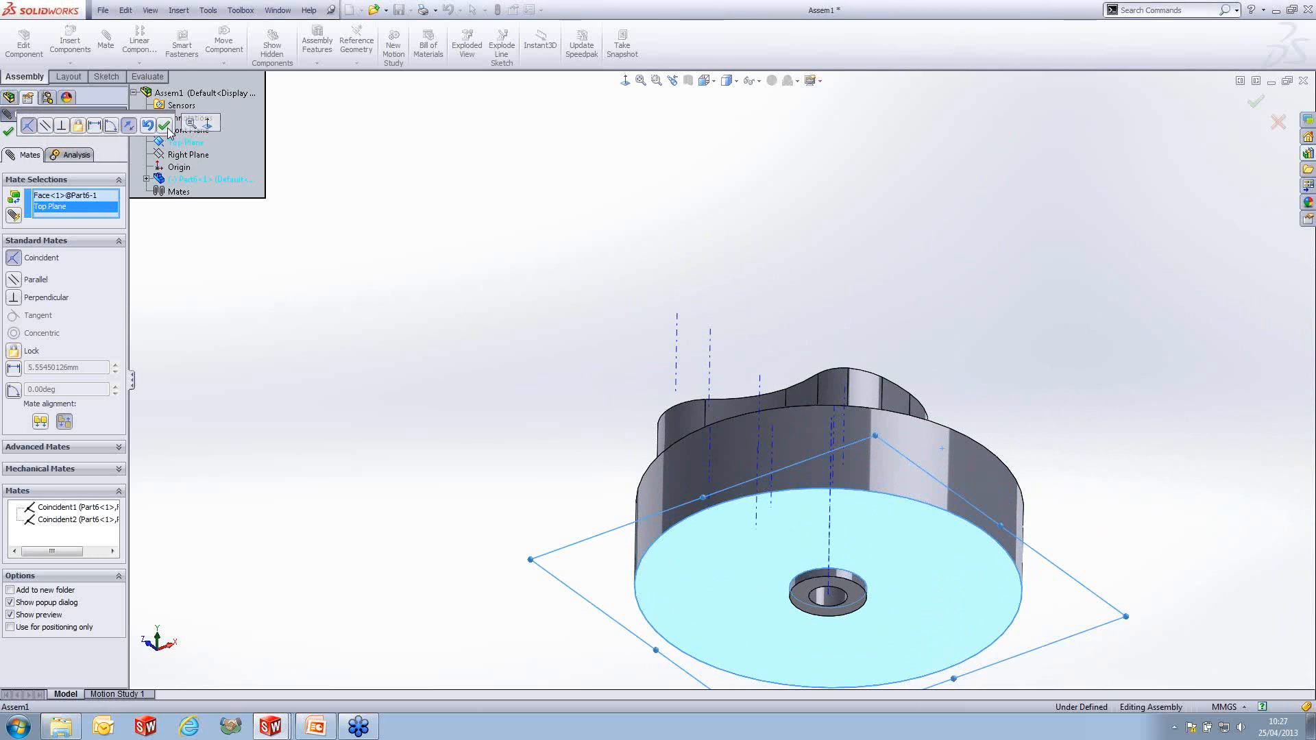
pyautogui.click(163, 125)
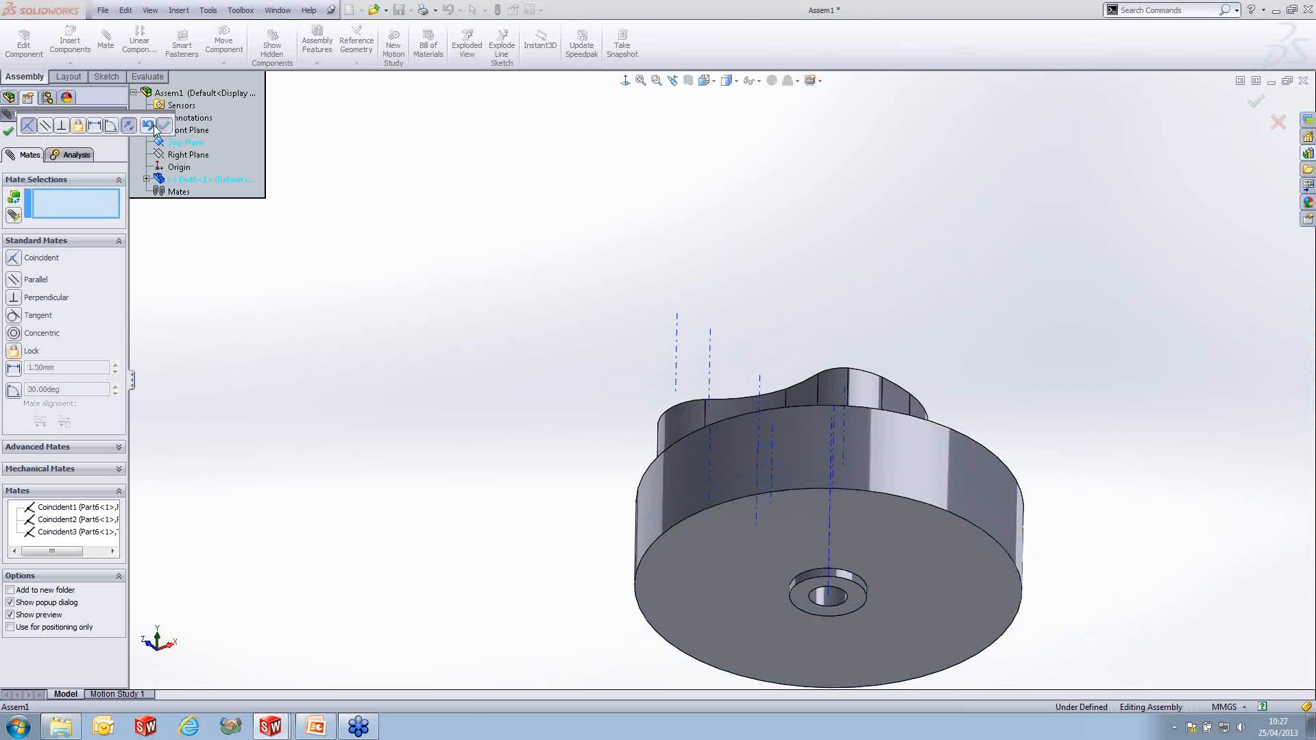
pyautogui.click(8, 131)
# - Rotate the cam by hand about its centre axis to test its remaining freedom of movement
pyautogui.moveTo(613, 343); pyautogui.dragTo(670, 292, button='right')
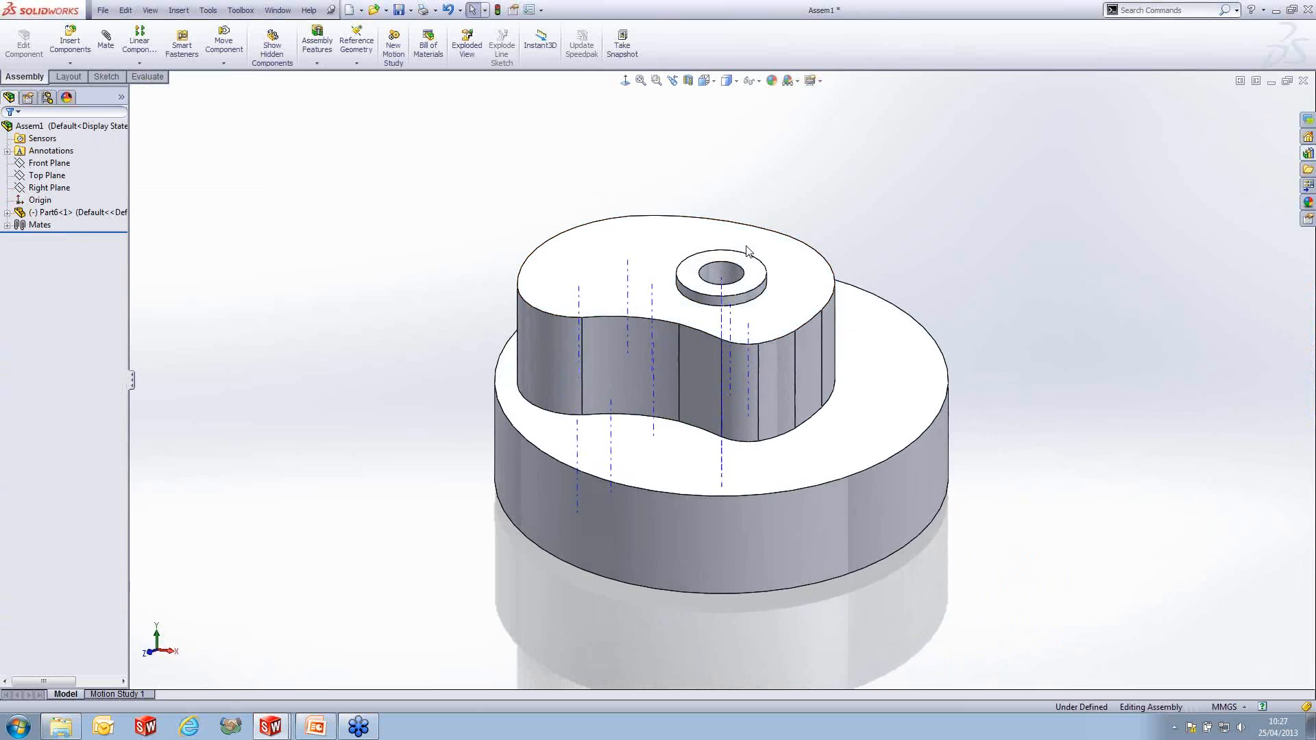
pyautogui.moveTo(822, 311); pyautogui.dragTo(648, 305)
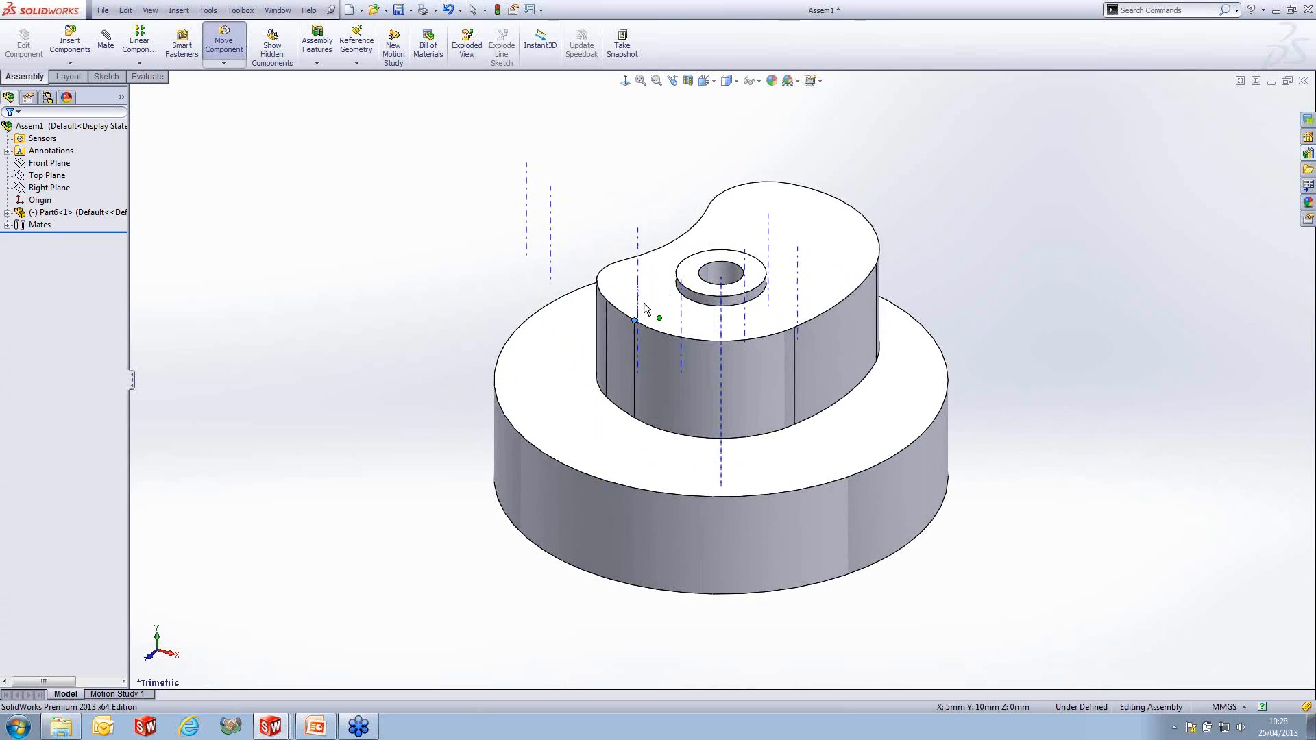
pyautogui.press('Escape')
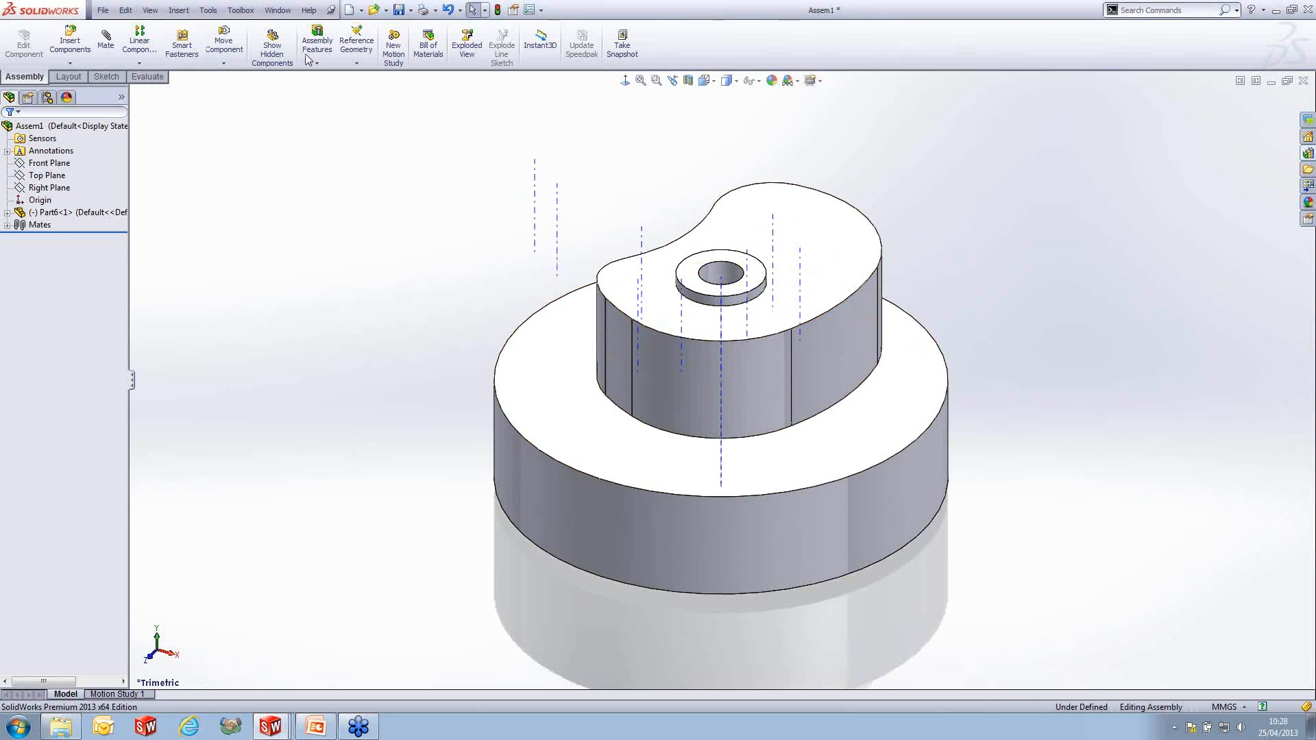
# - Insert Follower.SLDASM from the Follower folder and place it beside the cam
pyautogui.click(63, 52)
pyautogui.click(63, 363)
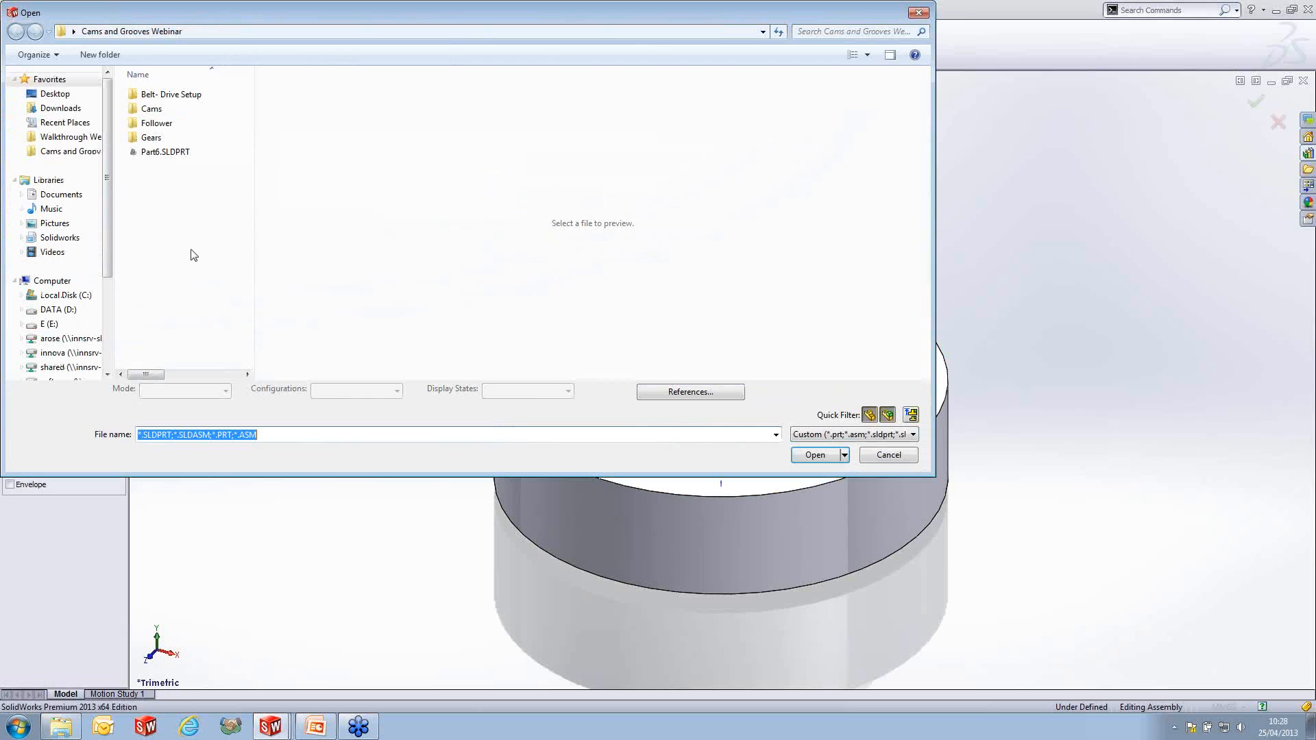
pyautogui.doubleClick(156, 123)
pyautogui.click(173, 94)
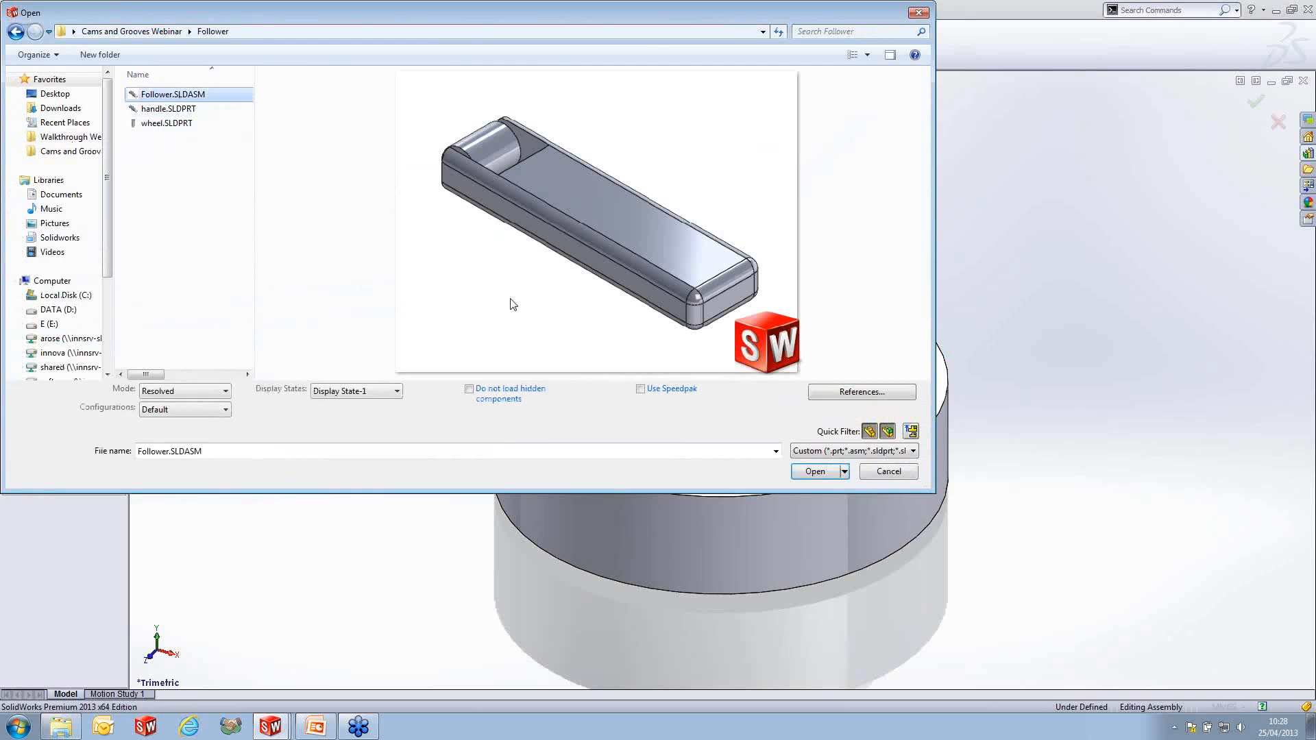
pyautogui.click(817, 472)
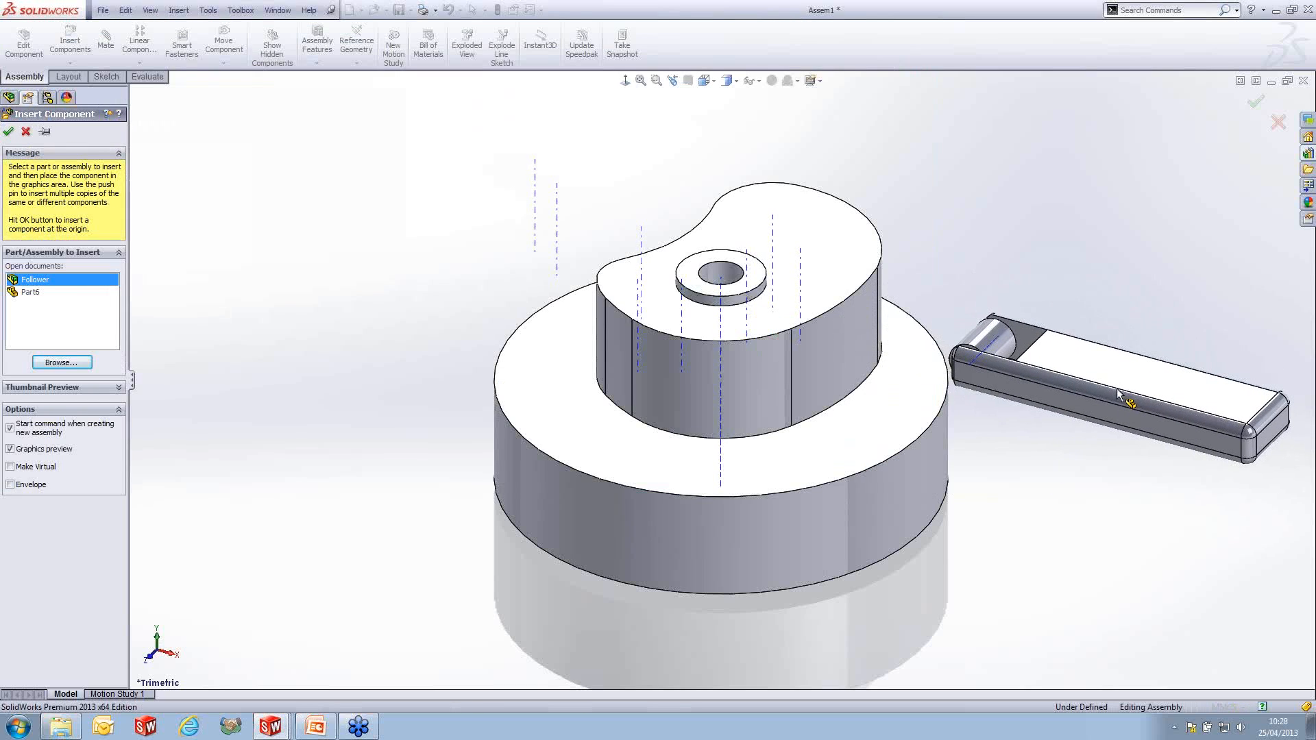
pyautogui.click(1115, 395)
# - Mate the follower's roller axis coincident with the assembly's Front Plane
pyautogui.moveTo(878, 434); pyautogui.dragTo(960, 352, button='middle')
pyautogui.click(969, 251)
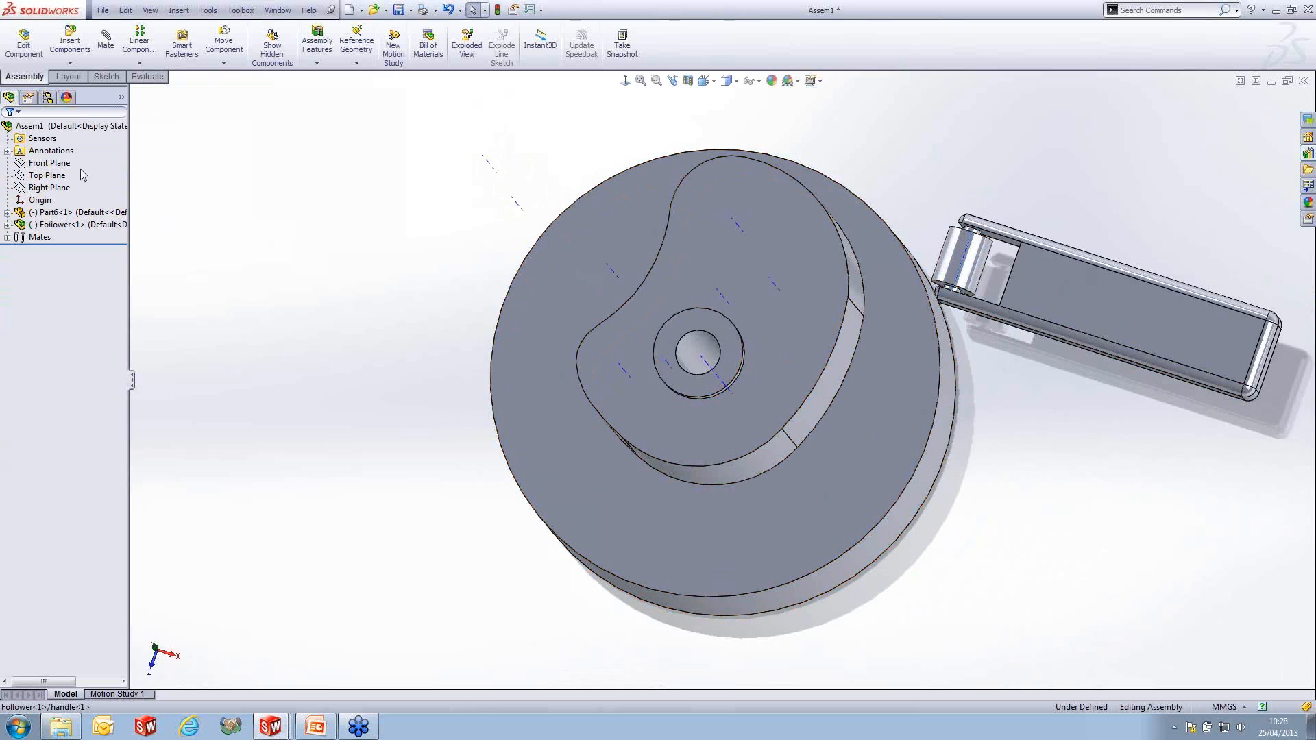
pyautogui.click(46, 167)
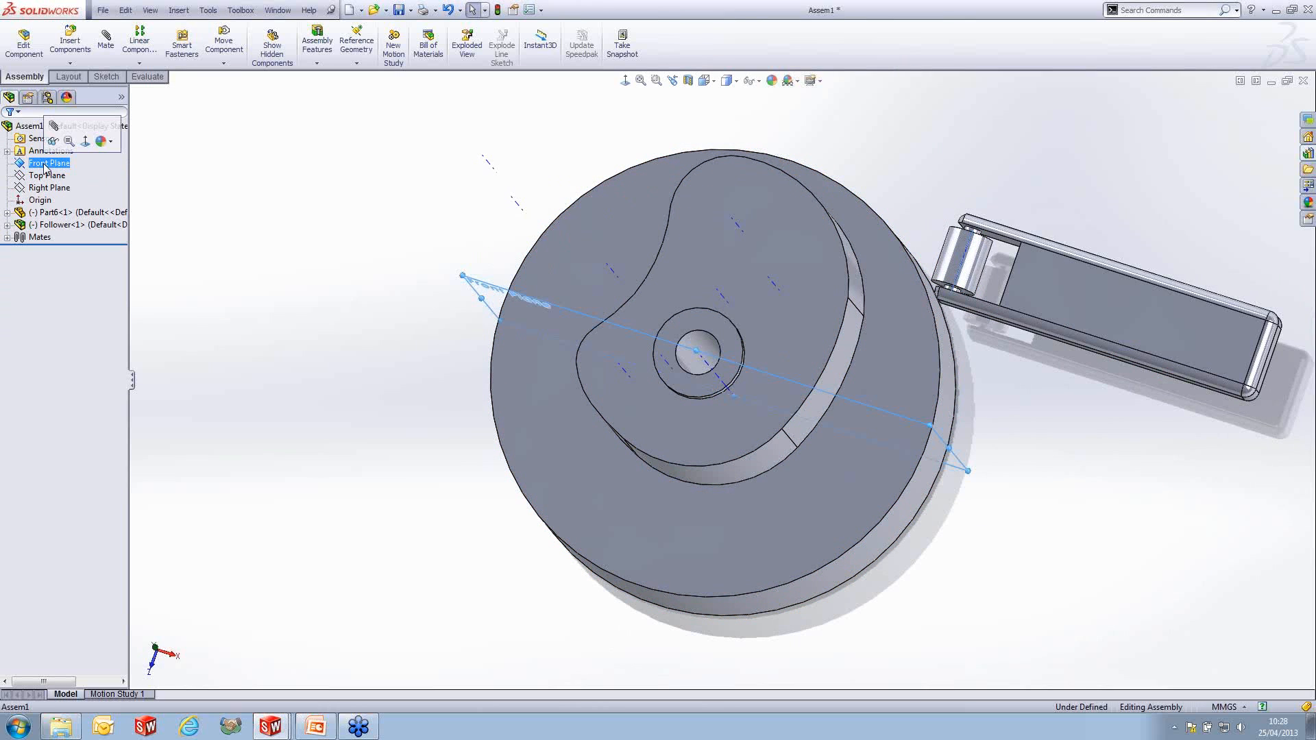
pyautogui.click(53, 125)
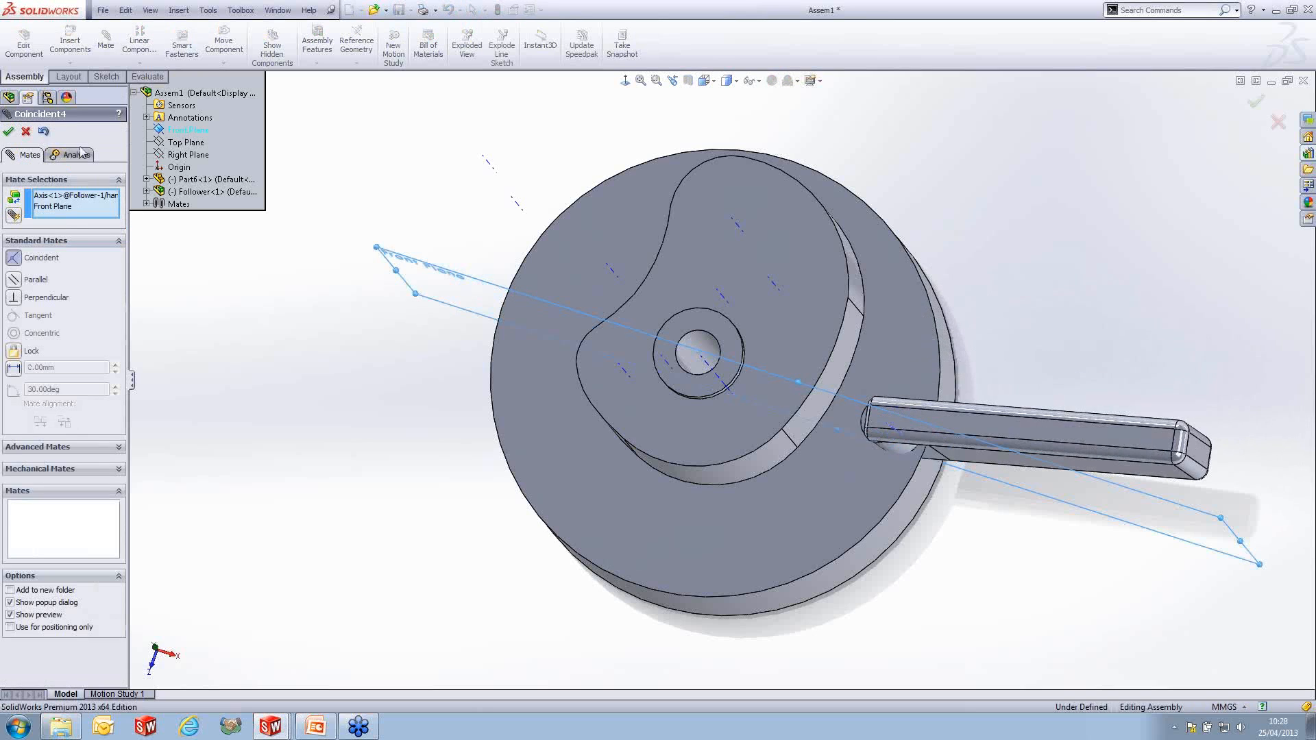
pyautogui.click(8, 131)
# - Mate the underside of the follower's handle coincident with the upper face of the cam's circular base
pyautogui.moveTo(520, 306); pyautogui.dragTo(994, 494, button='middle')
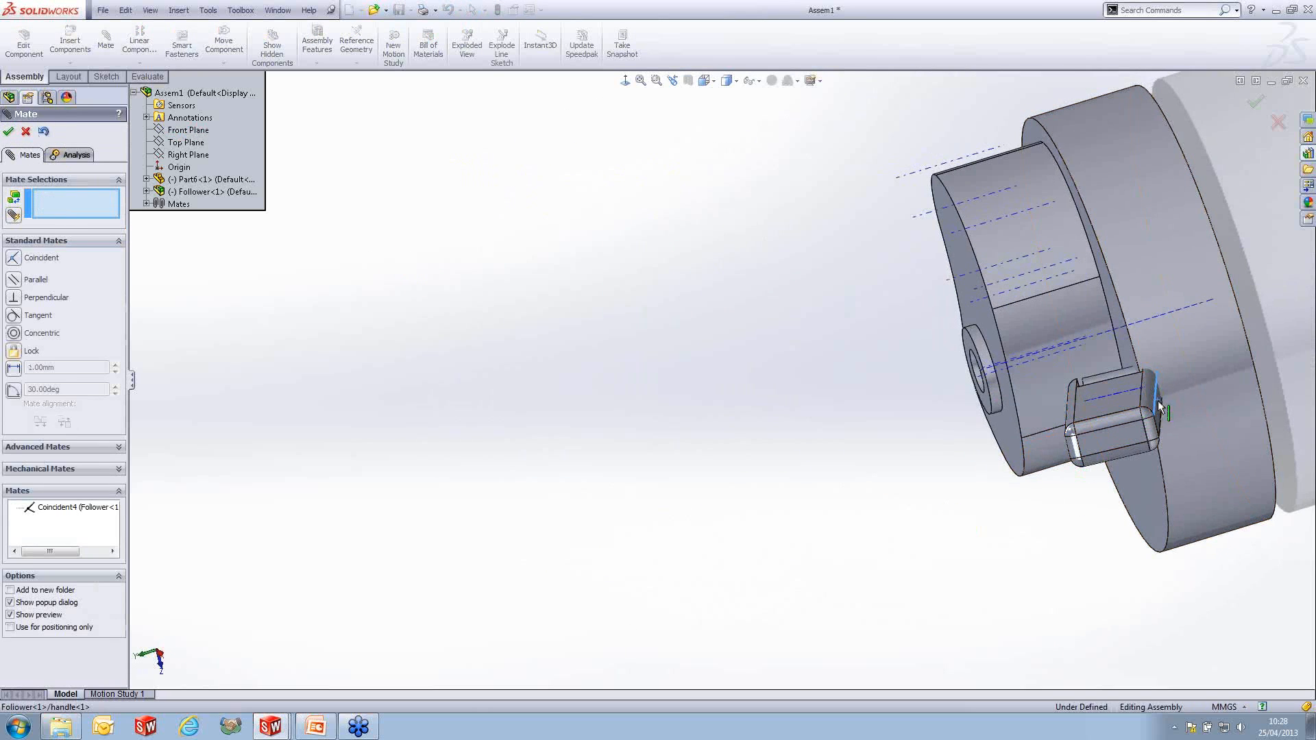
pyautogui.click(1157, 403)
pyautogui.click(1158, 404)
pyautogui.click(1158, 402)
pyautogui.click(1116, 305)
pyautogui.rightClick(1116, 306)
# - Mate the long side face of the follower's handle parallel to the assembly's Front Plane
pyautogui.moveTo(1130, 364); pyautogui.dragTo(1170, 351, button='middle')
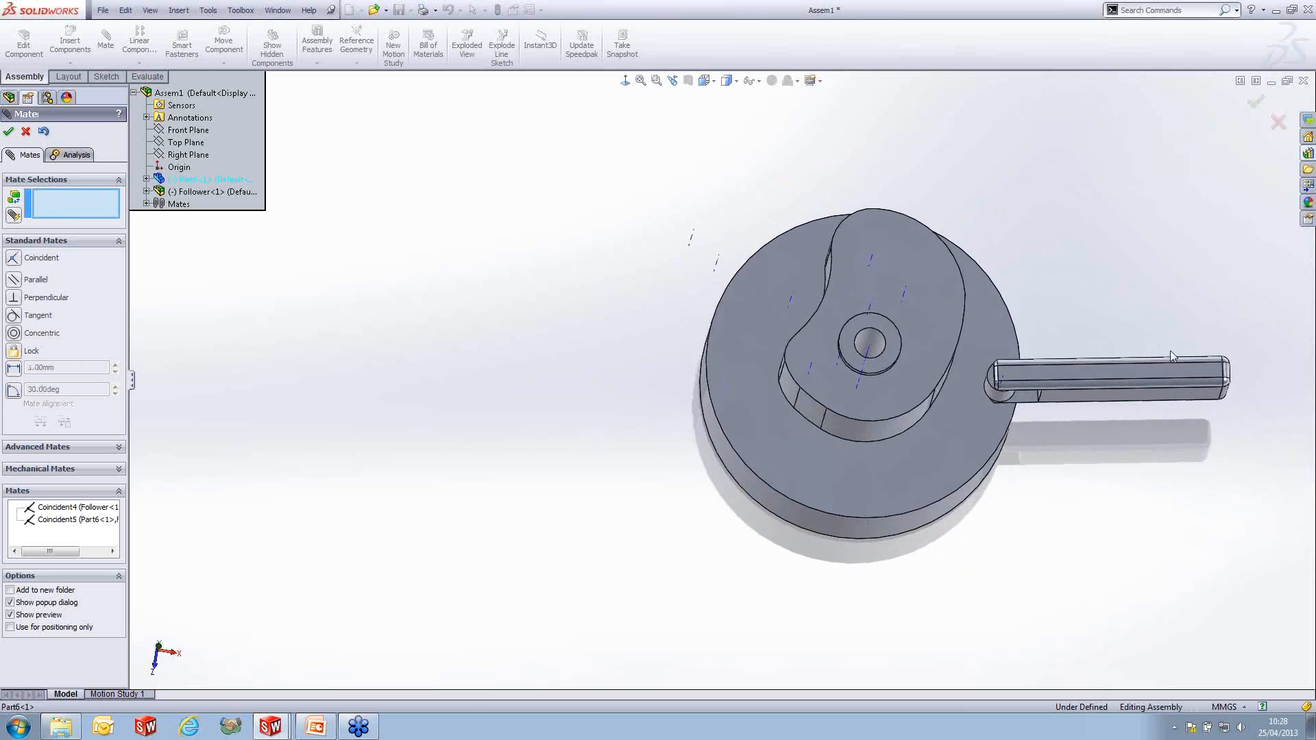
pyautogui.click(1165, 396)
pyautogui.click(186, 130)
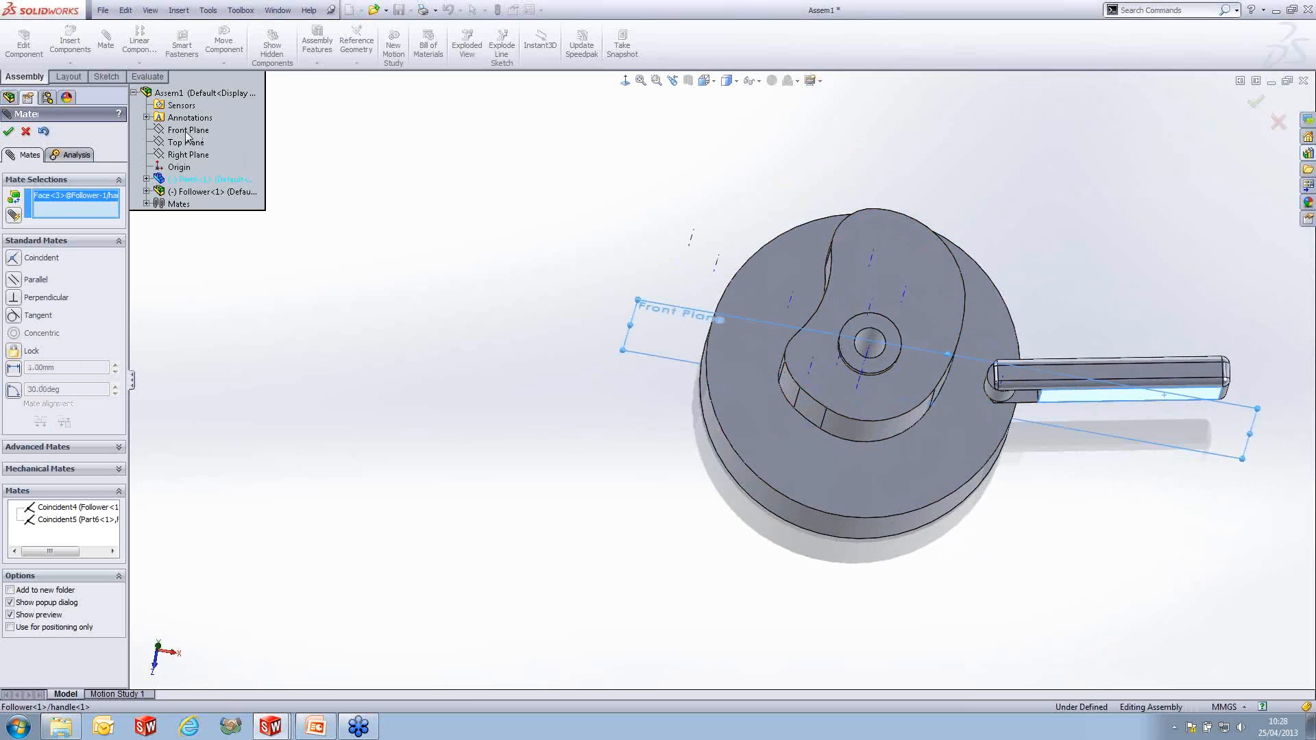
pyautogui.click(12, 281)
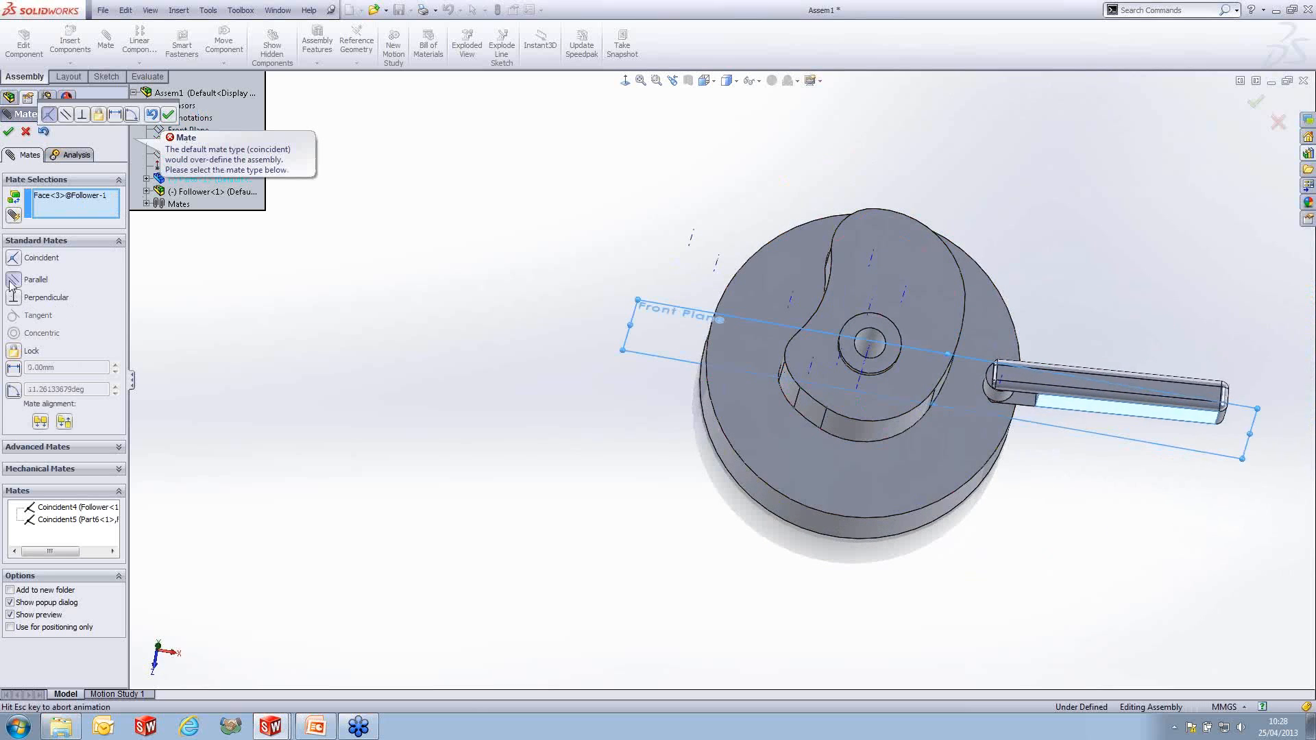
pyautogui.click(9, 132)
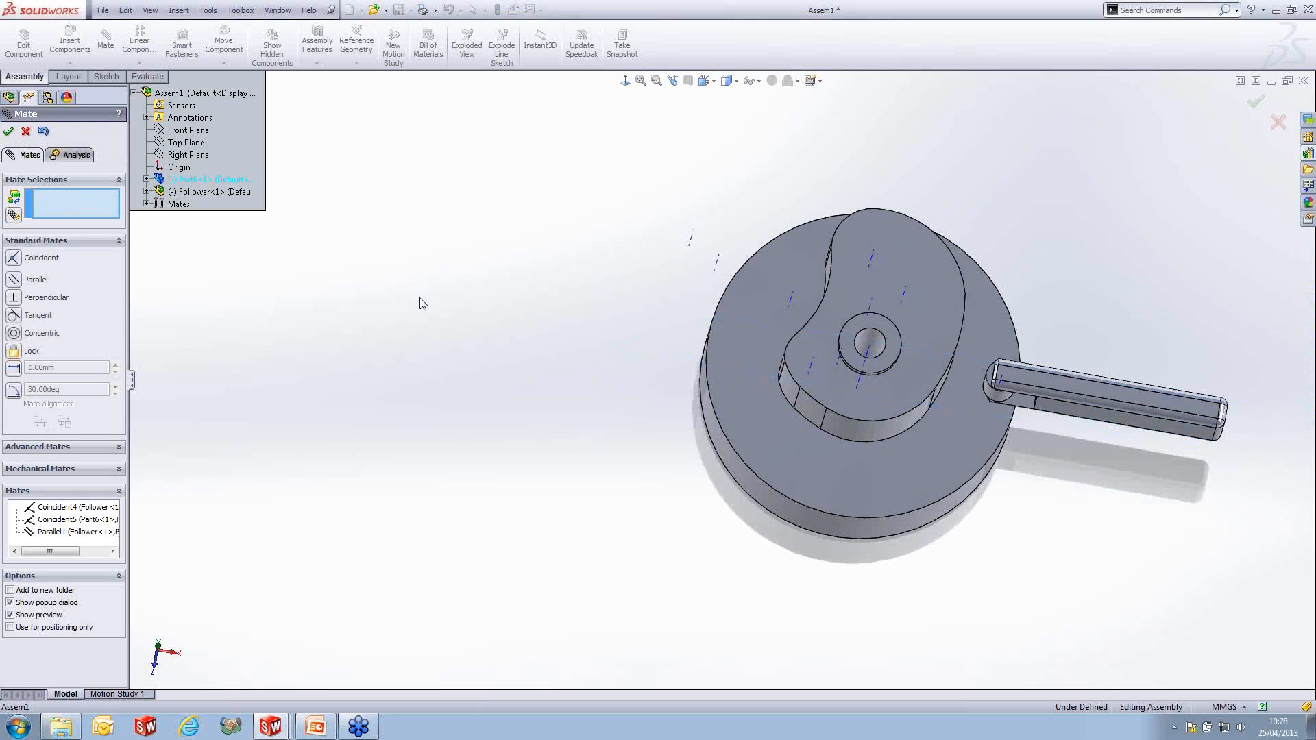
# - Begin a Cam mate and select the faces around the raised cam profile one by one as the cam path
pyautogui.moveTo(1094, 467); pyautogui.dragTo(1080, 537, button='middle')
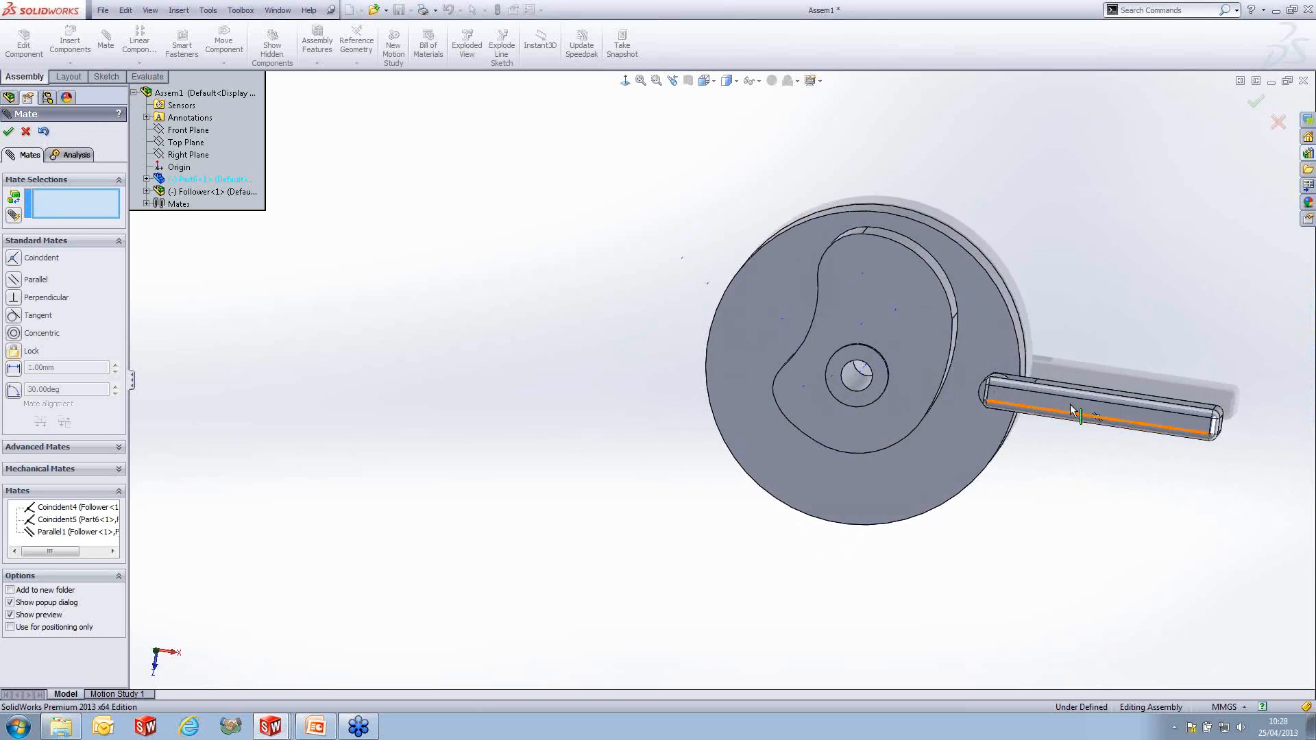
pyautogui.scroll(-3, 1079, 432)
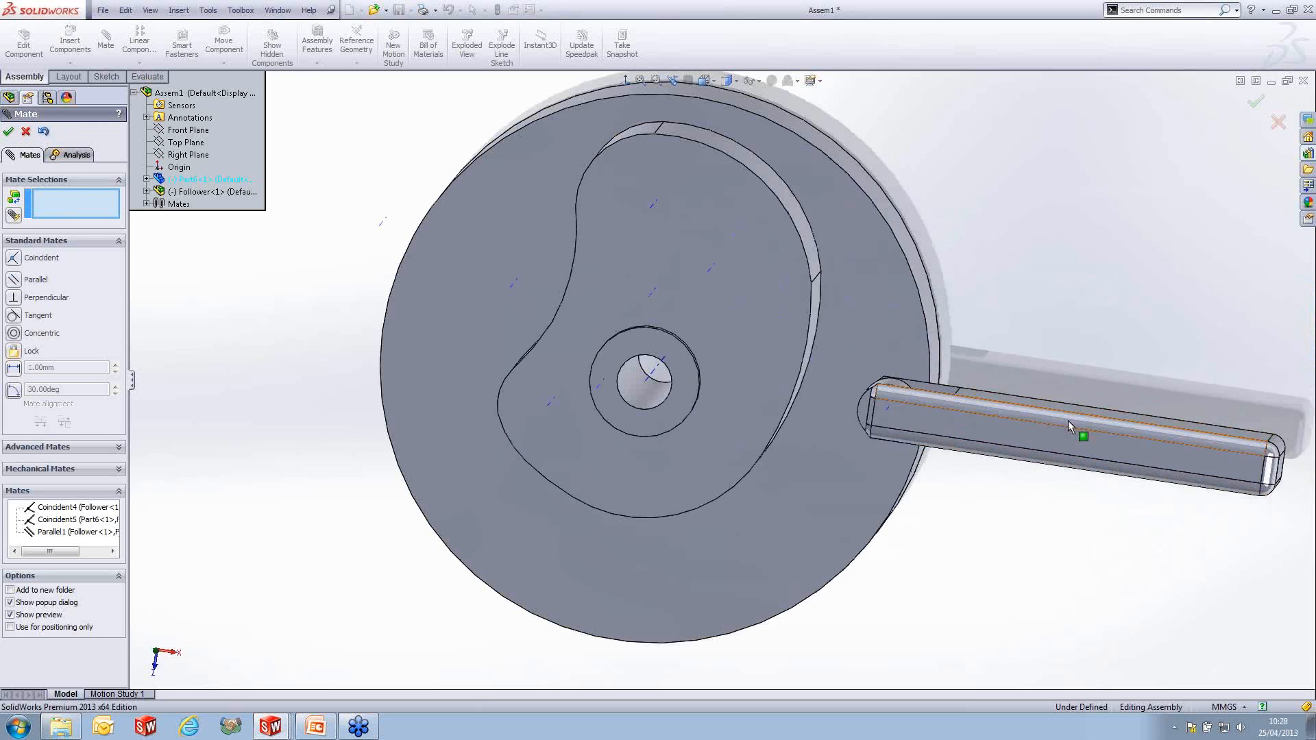
pyautogui.click(57, 471)
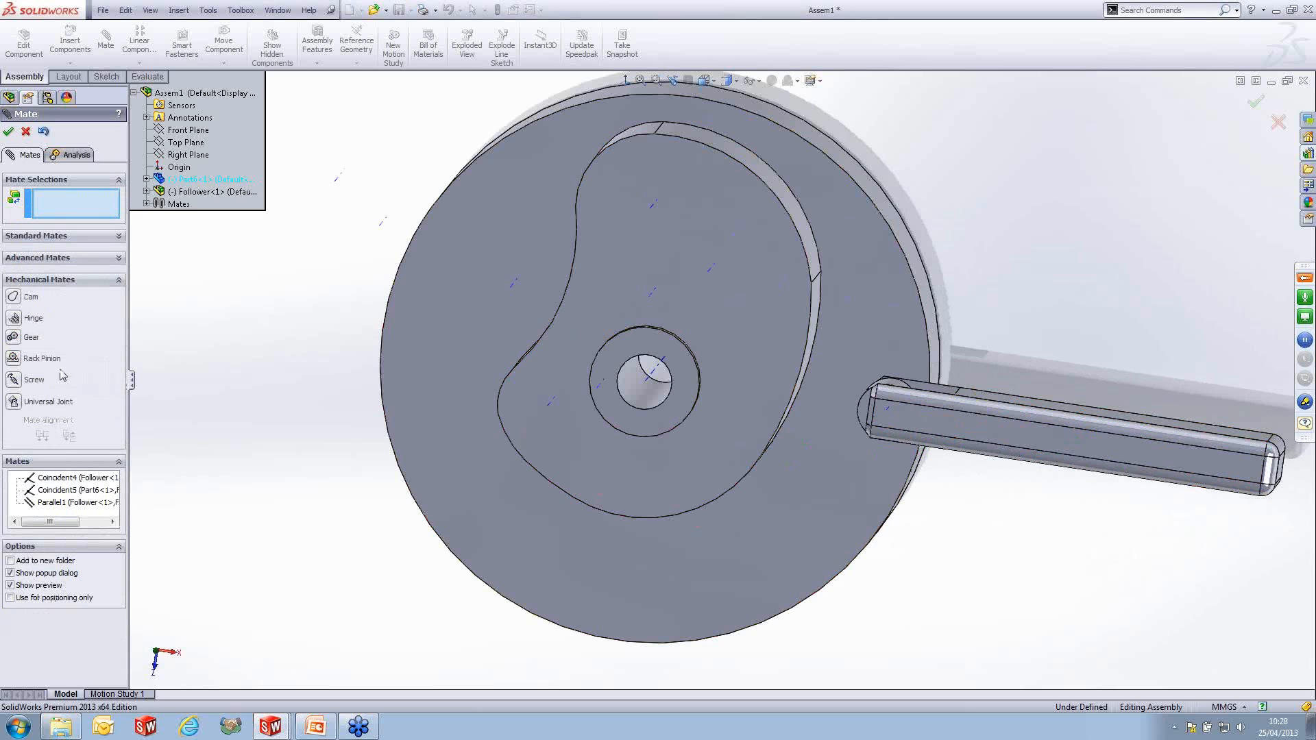
pyautogui.click(13, 296)
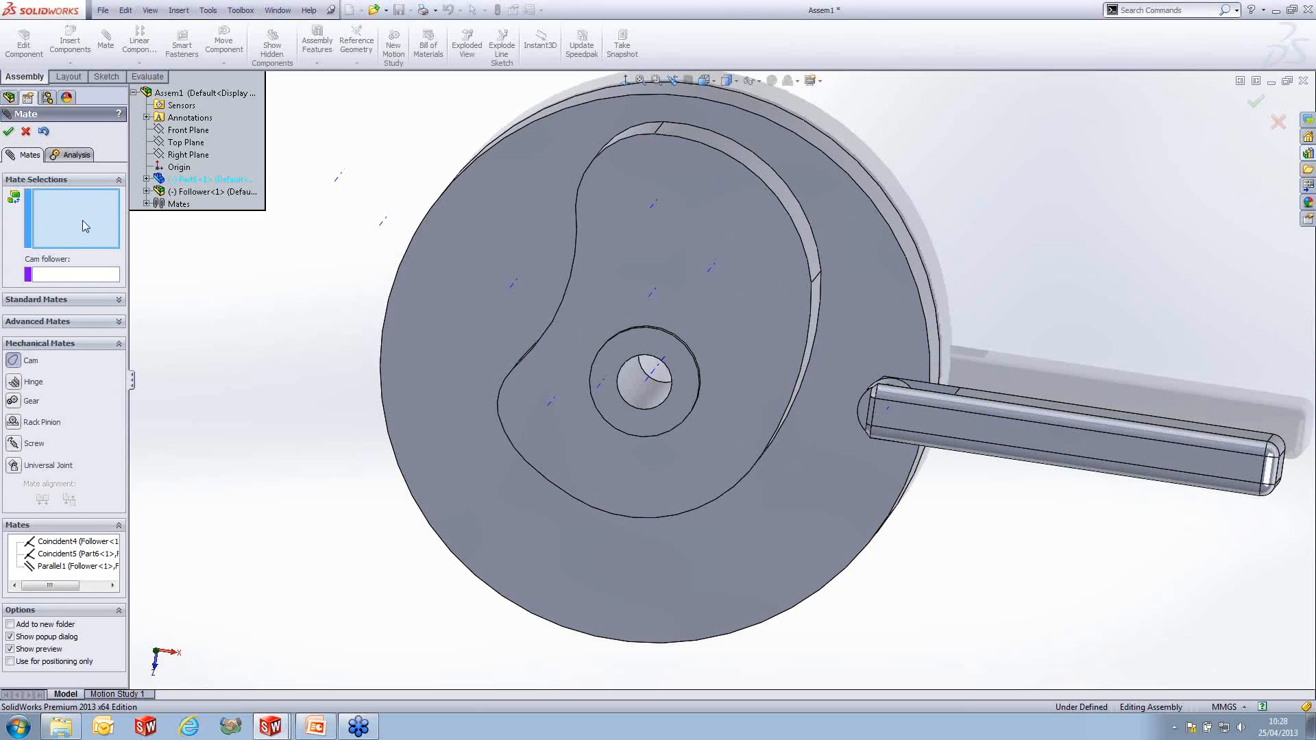
pyautogui.scroll(2, 676, 299)
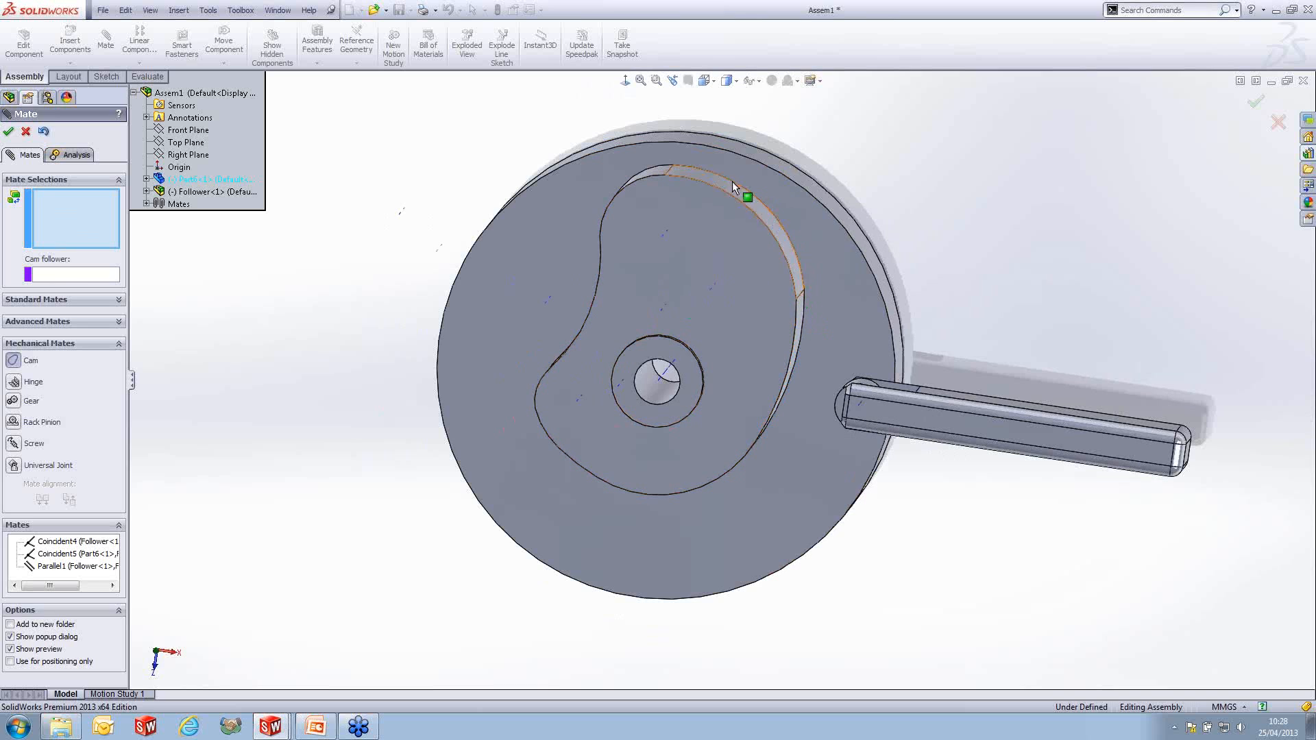
pyautogui.moveTo(665, 167); pyautogui.dragTo(723, 177, button='middle')
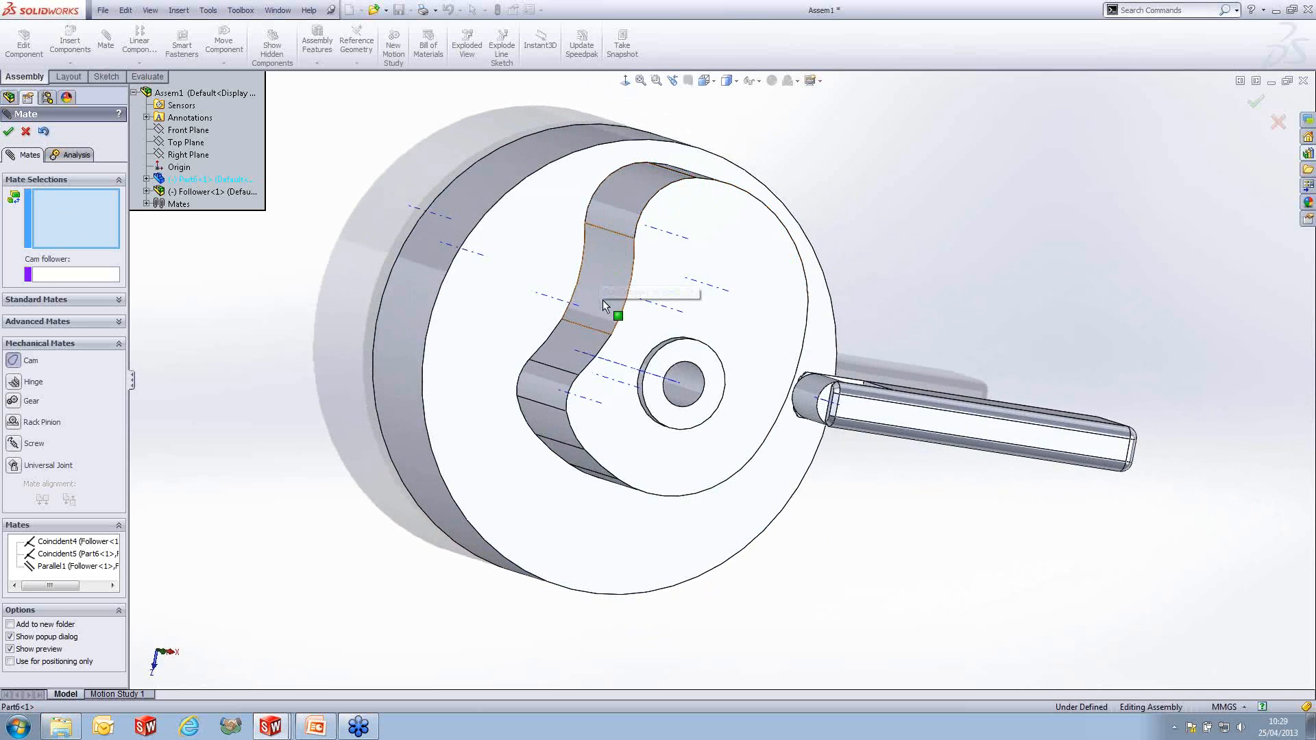
pyautogui.moveTo(555, 445); pyautogui.dragTo(617, 433, button='middle')
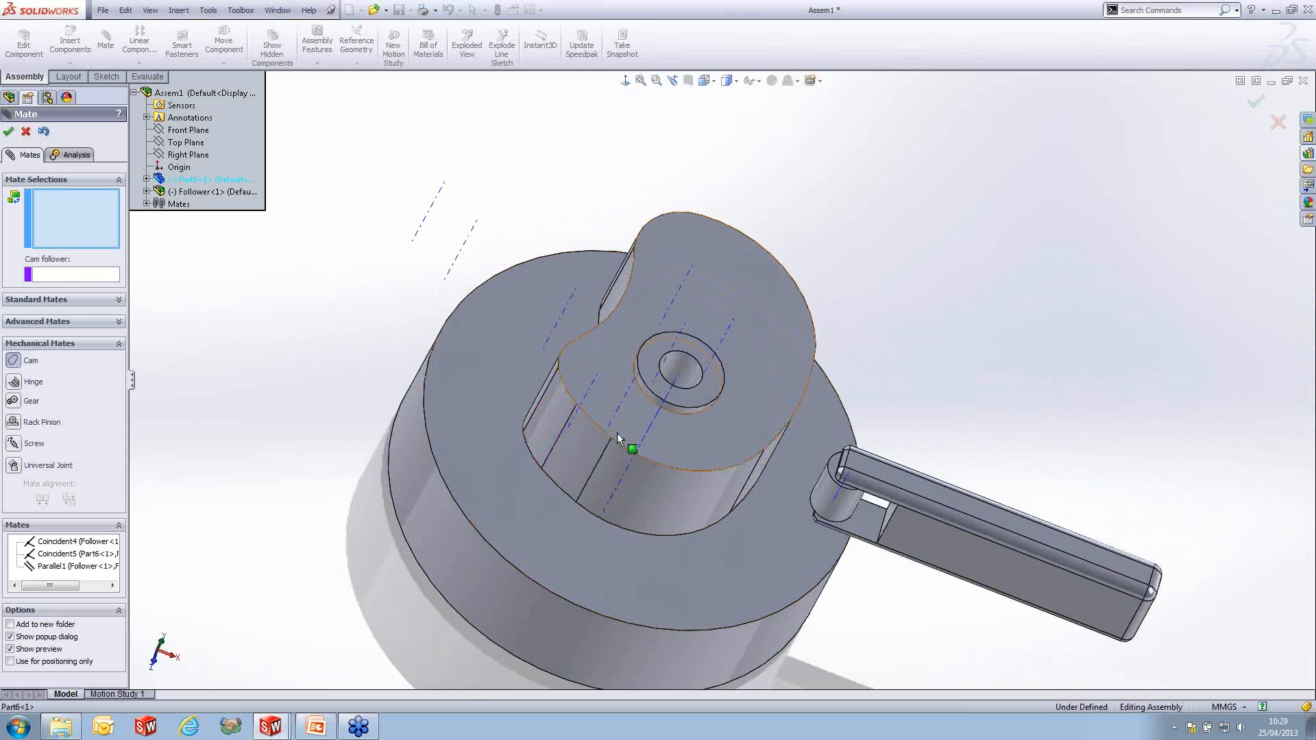
pyautogui.moveTo(696, 475)
pyautogui.mouseDown(button='middle')
pyautogui.moveTo(650, 482)
pyautogui.moveTo(692, 472)
pyautogui.mouseUp(button='middle')
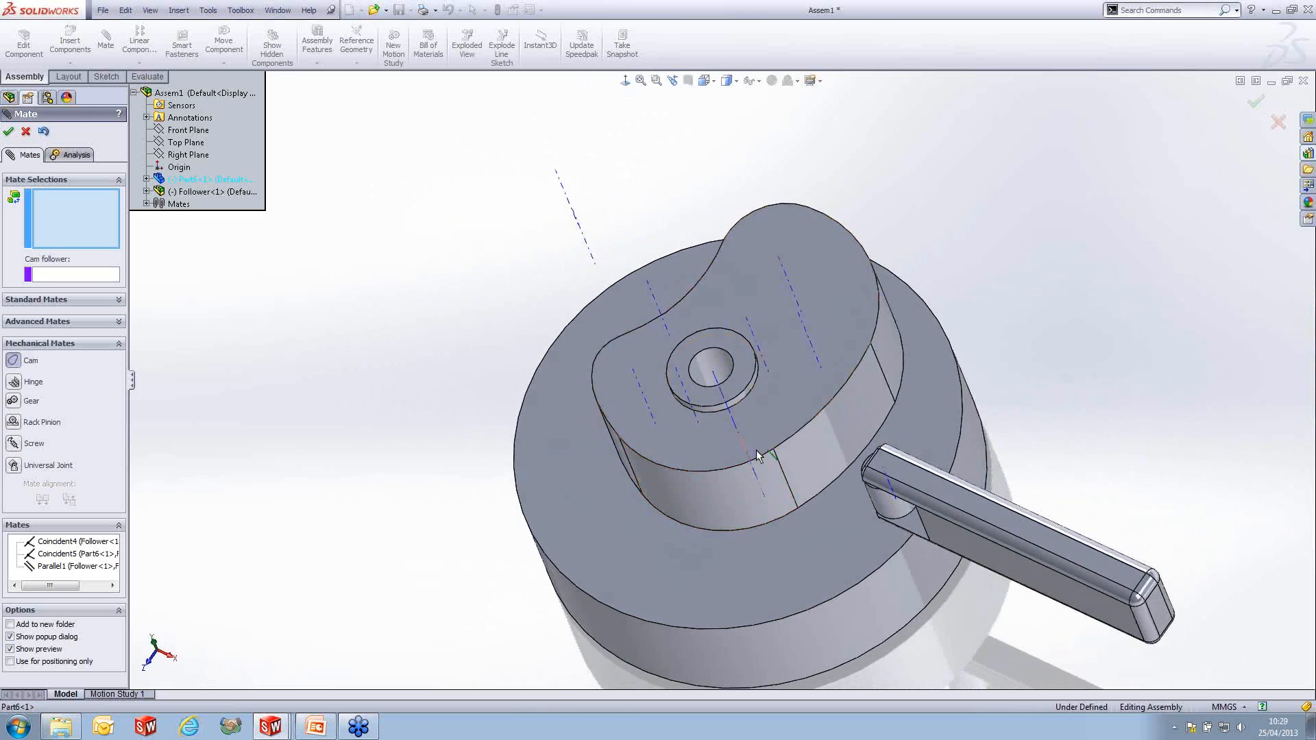
pyautogui.click(854, 407)
pyautogui.click(891, 356)
pyautogui.moveTo(896, 361); pyautogui.dragTo(880, 552, button='middle')
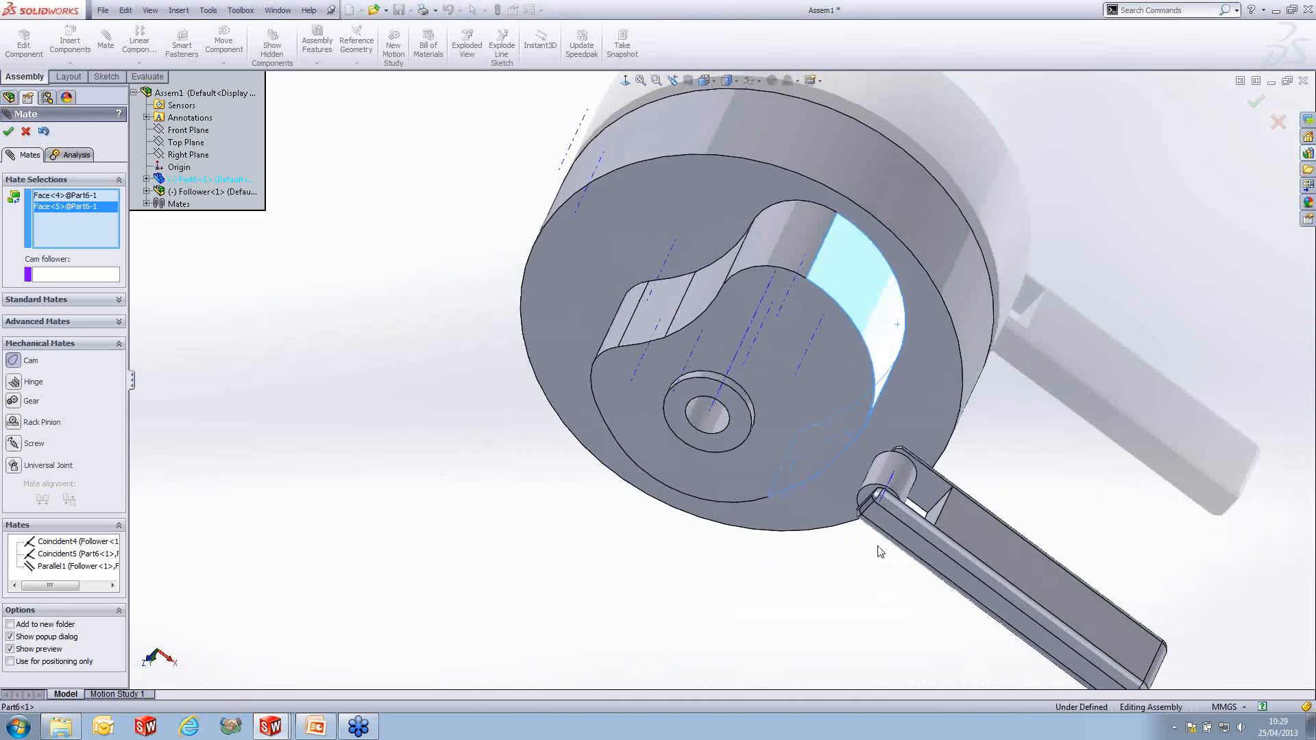
pyautogui.click(792, 243)
pyautogui.click(698, 292)
pyautogui.click(658, 300)
pyautogui.moveTo(658, 301); pyautogui.dragTo(728, 301, button='middle')
pyautogui.click(635, 330)
pyautogui.click(586, 360)
pyautogui.click(580, 409)
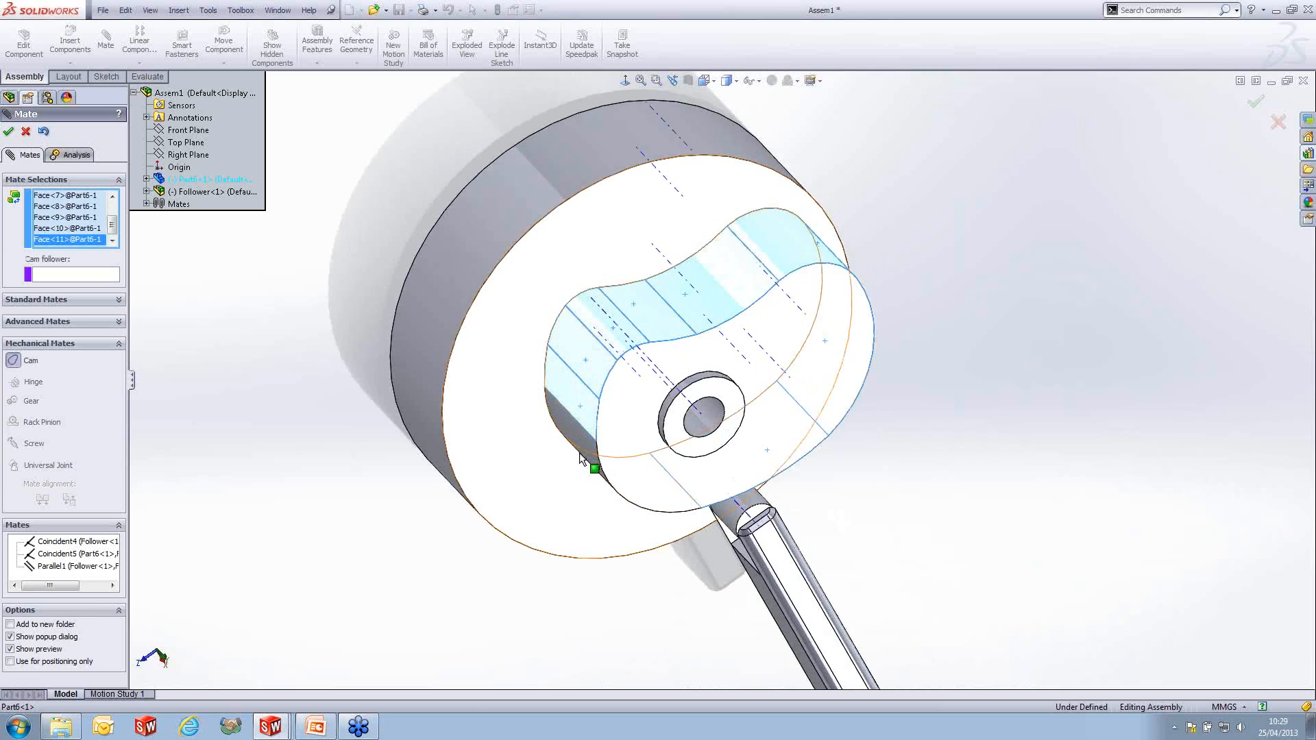
pyautogui.click(579, 459)
pyautogui.moveTo(580, 459); pyautogui.dragTo(688, 520, button='middle')
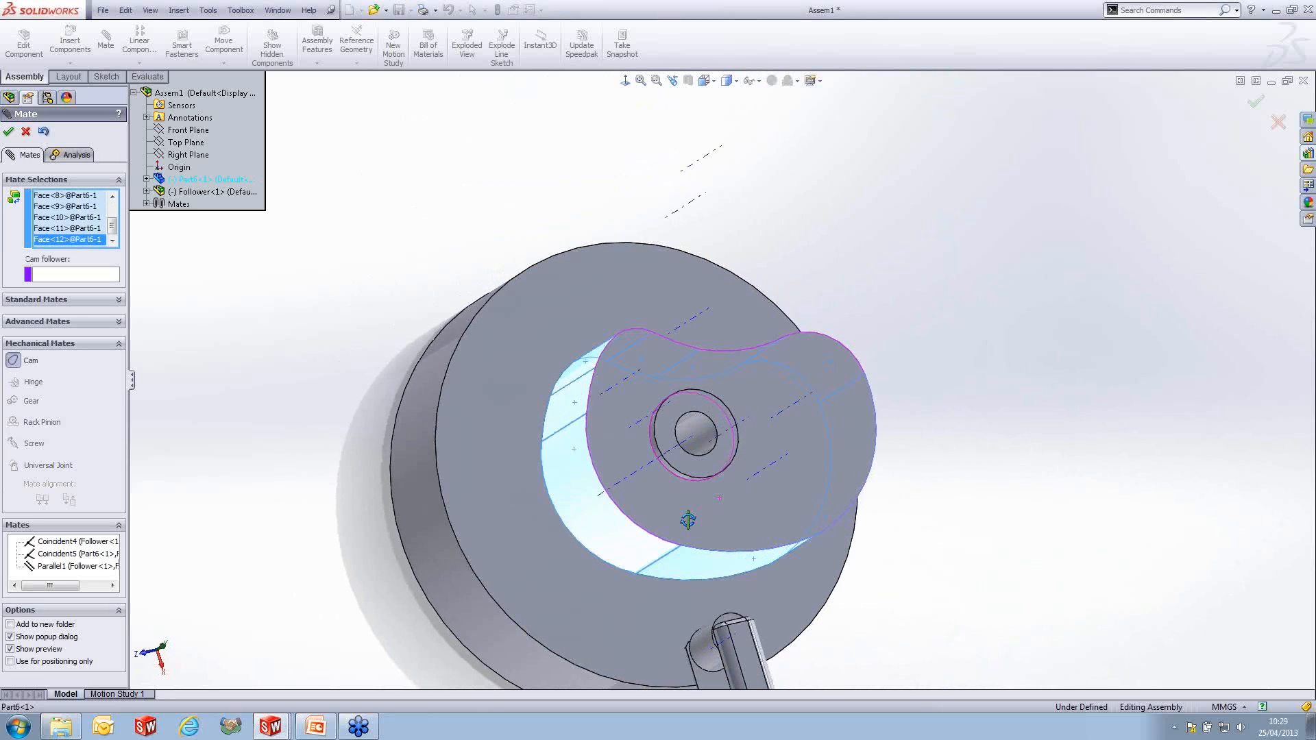
# - Try to complete the Cam mate with the cylindrical face of the follower's wheel as the cam follower
pyautogui.click(51, 274)
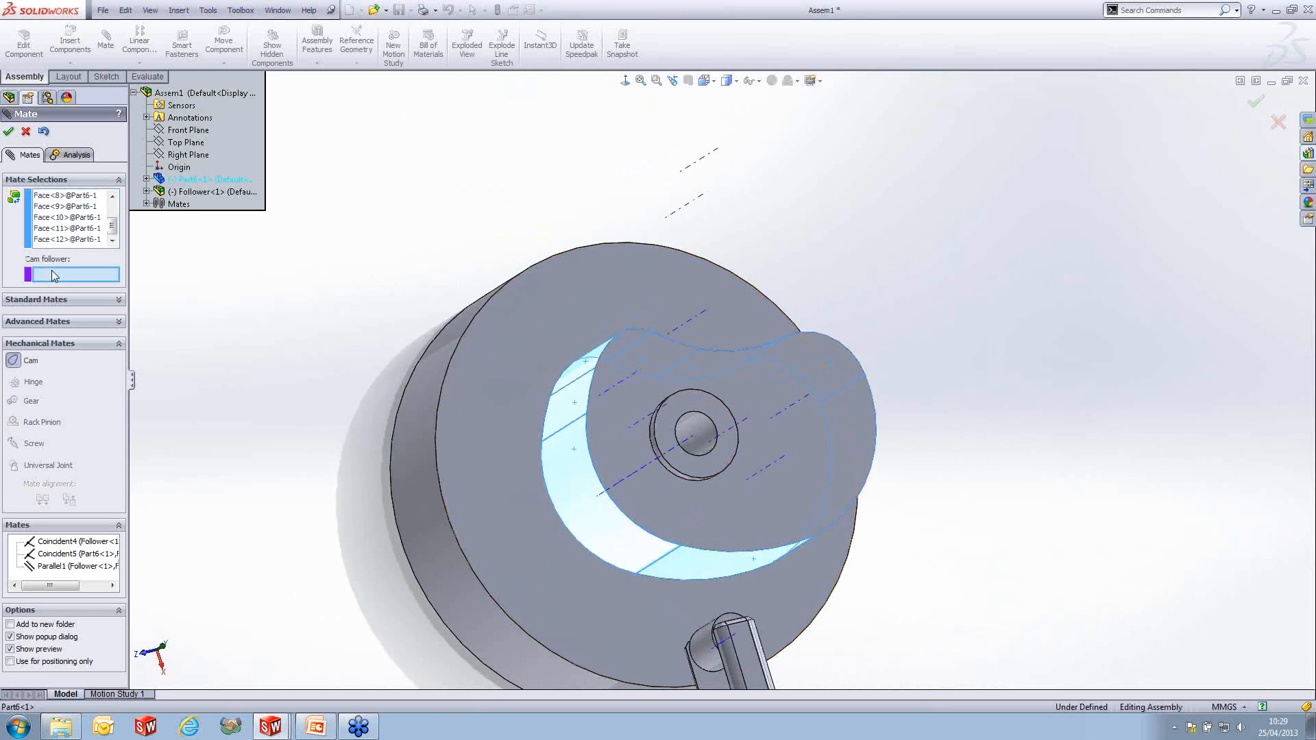
pyautogui.click(701, 643)
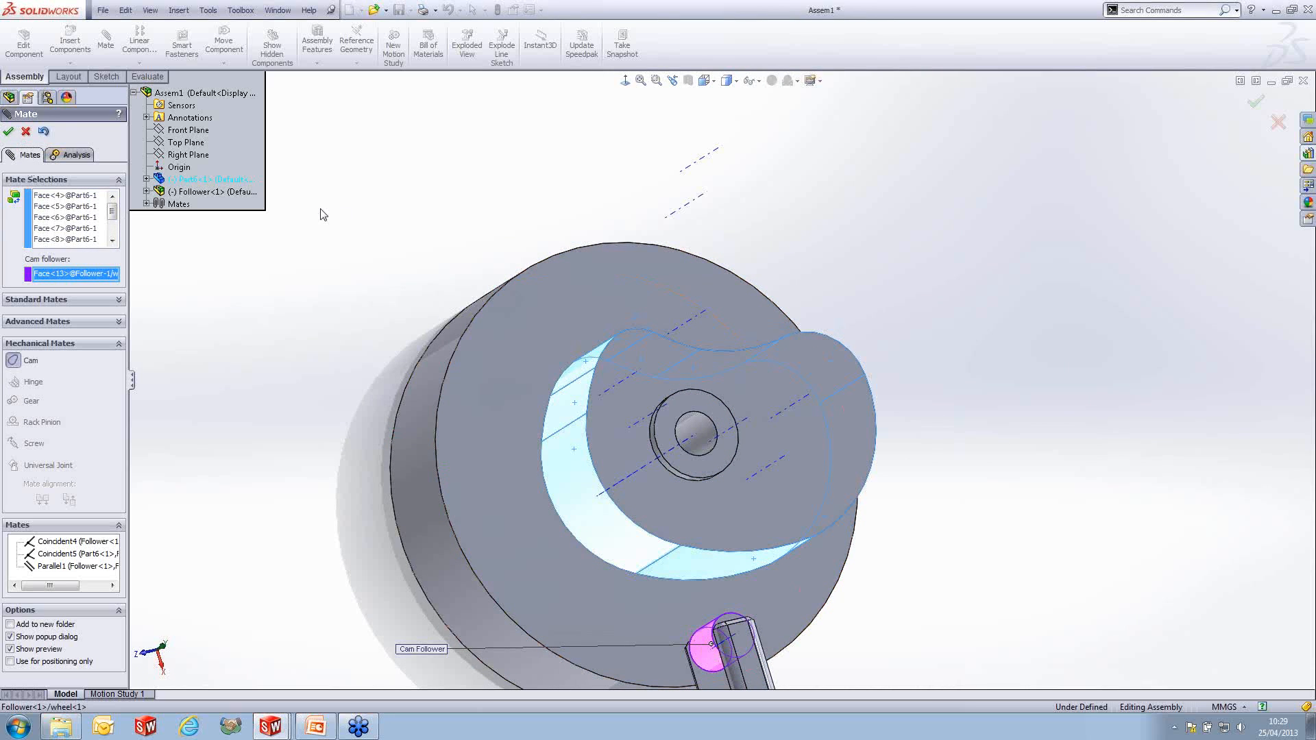
pyautogui.click(9, 139)
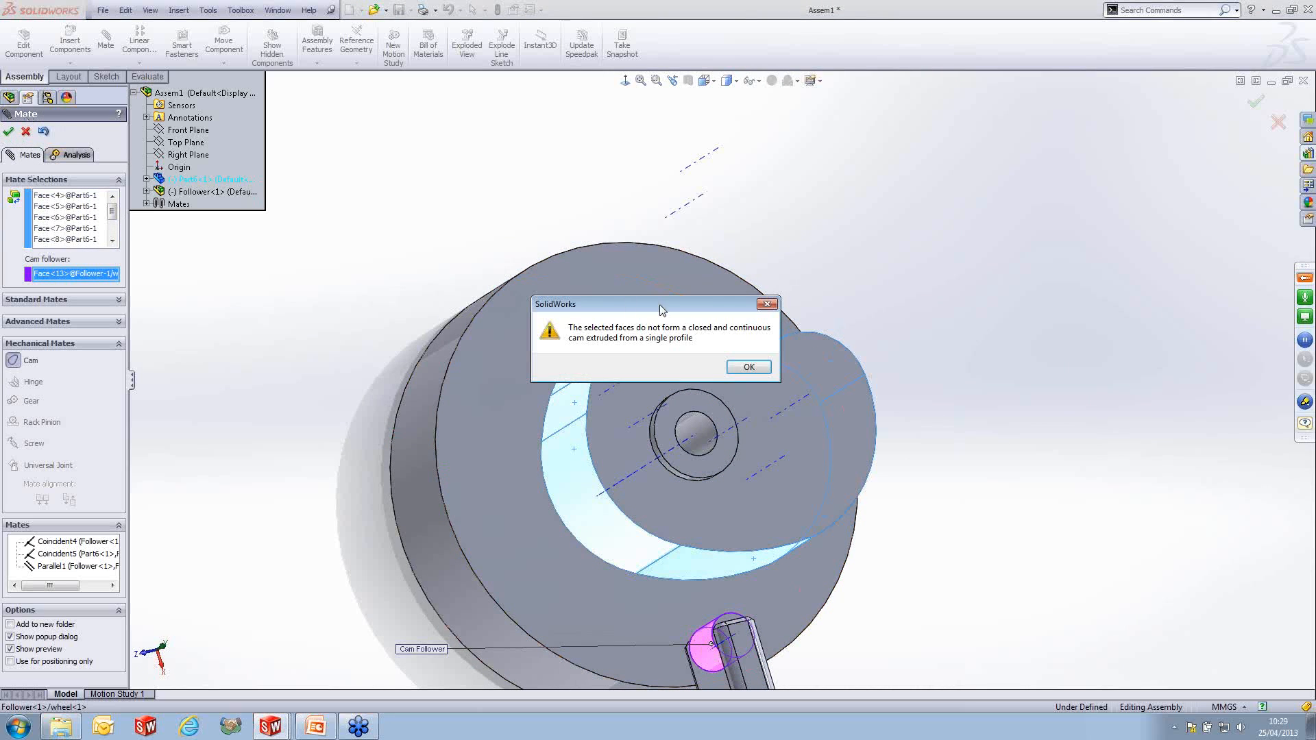
pyautogui.click(749, 367)
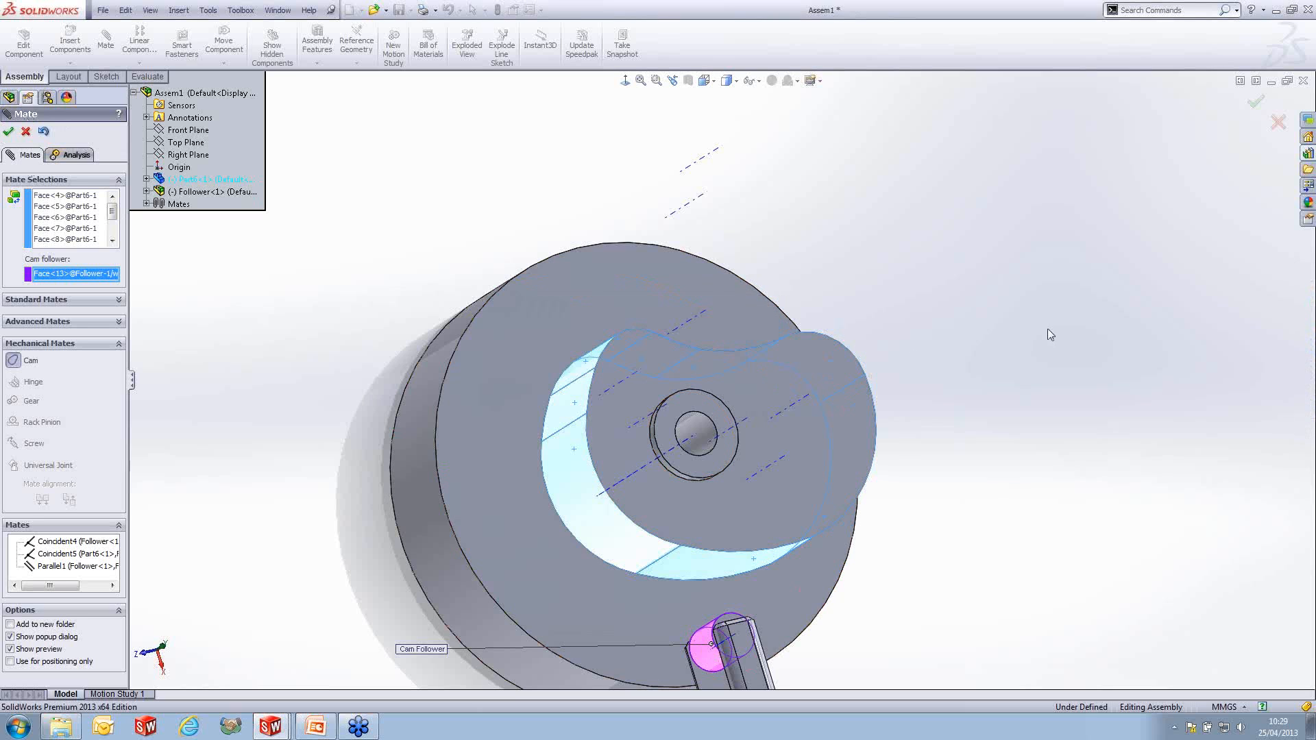
pyautogui.click(1278, 122)
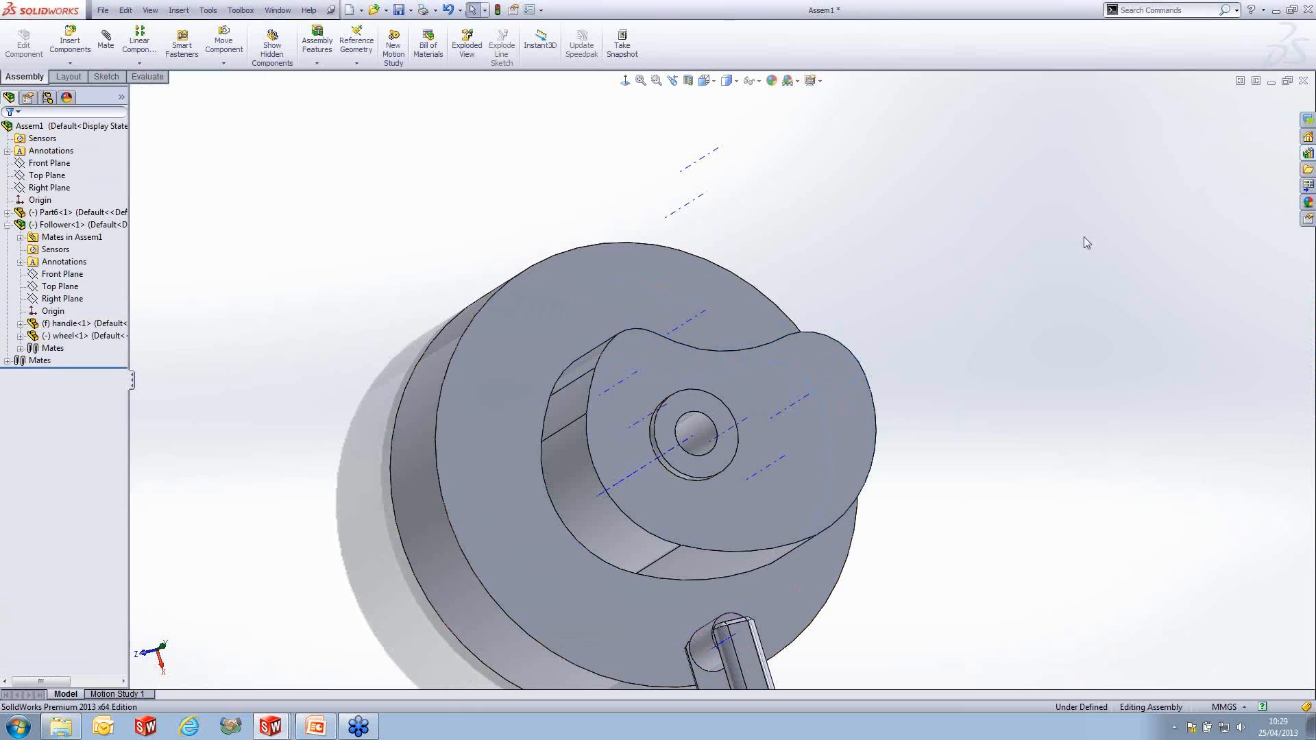
# - Switch to the Part6 document and open the cam cut's profile sketch, Sketch2, for editing
pyautogui.scroll(3, 851, 440)
pyautogui.scroll(-1, 658, 443)
pyautogui.moveTo(658, 444); pyautogui.dragTo(635, 519, button='middle')
pyautogui.hotkey('ctrl', 'Tab')
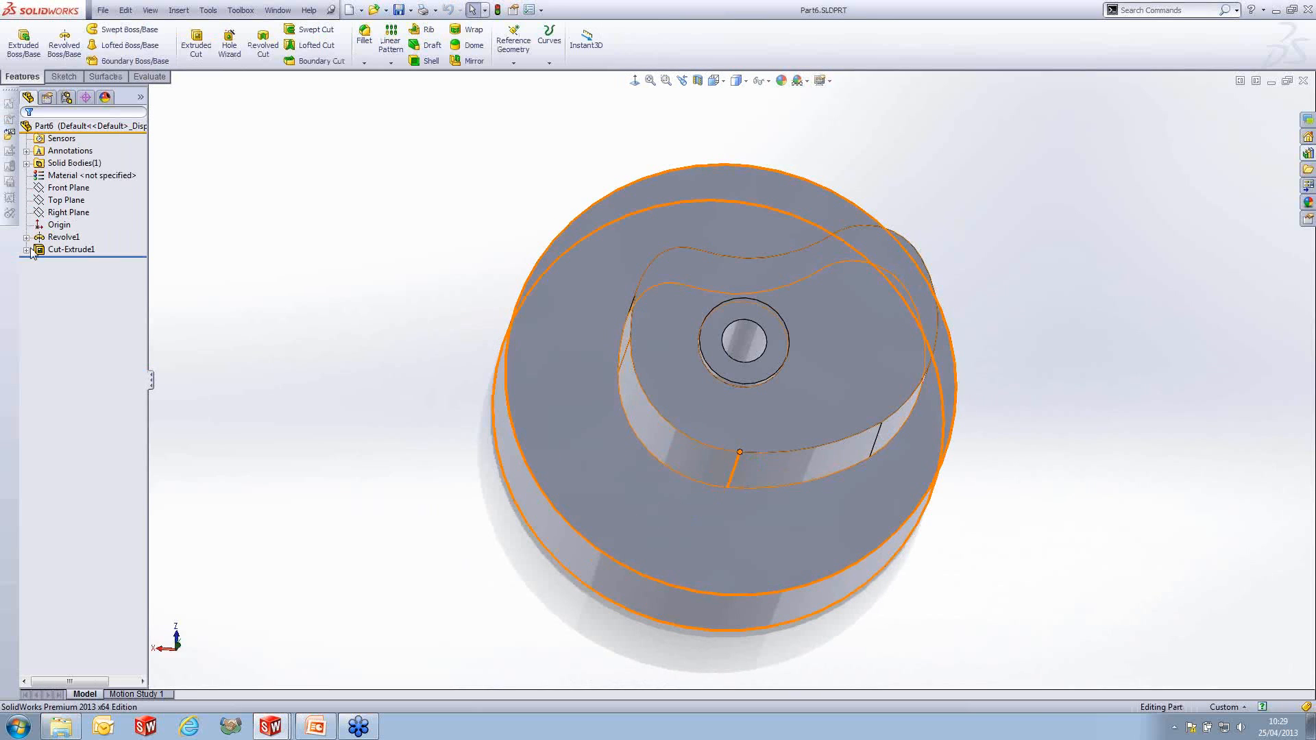
pyautogui.click(27, 249)
pyautogui.click(81, 265)
pyautogui.click(96, 221)
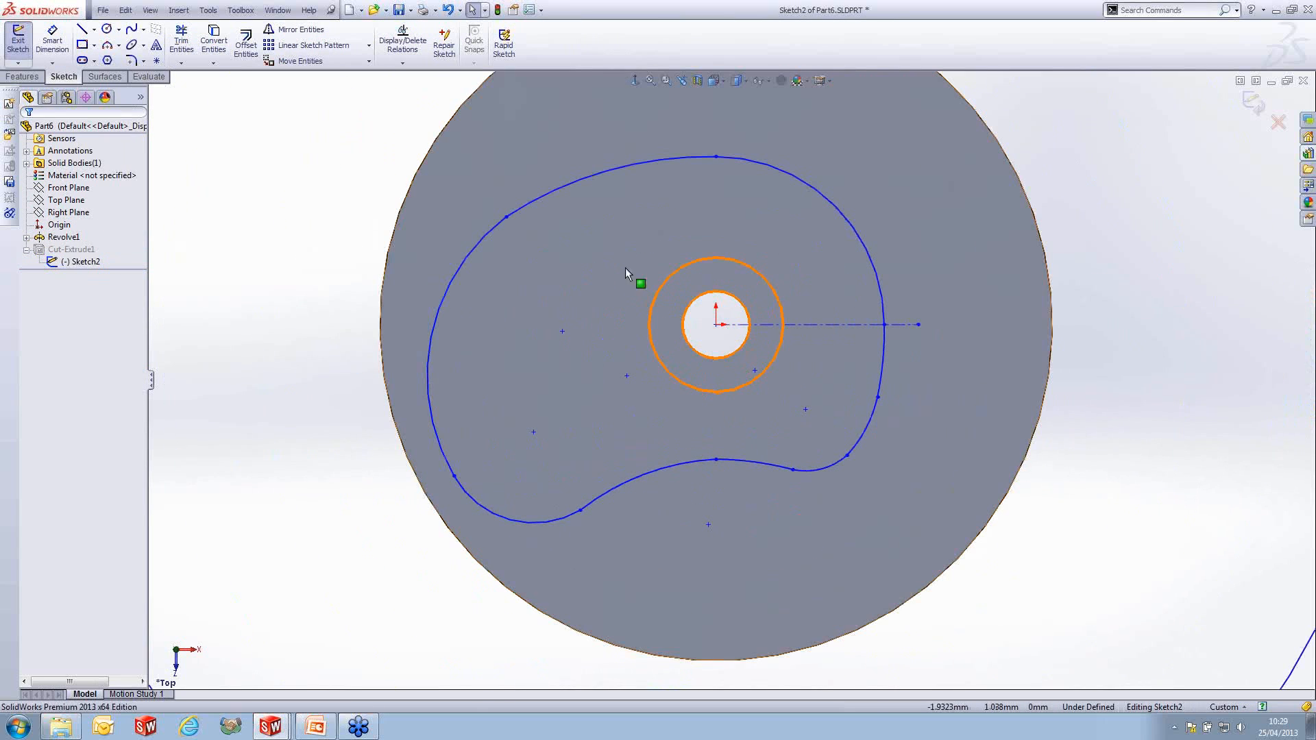
# - Fit one closed, constrained spline over all segments of the cam profile with a 0.01 mm tolerance
pyautogui.click(143, 29)
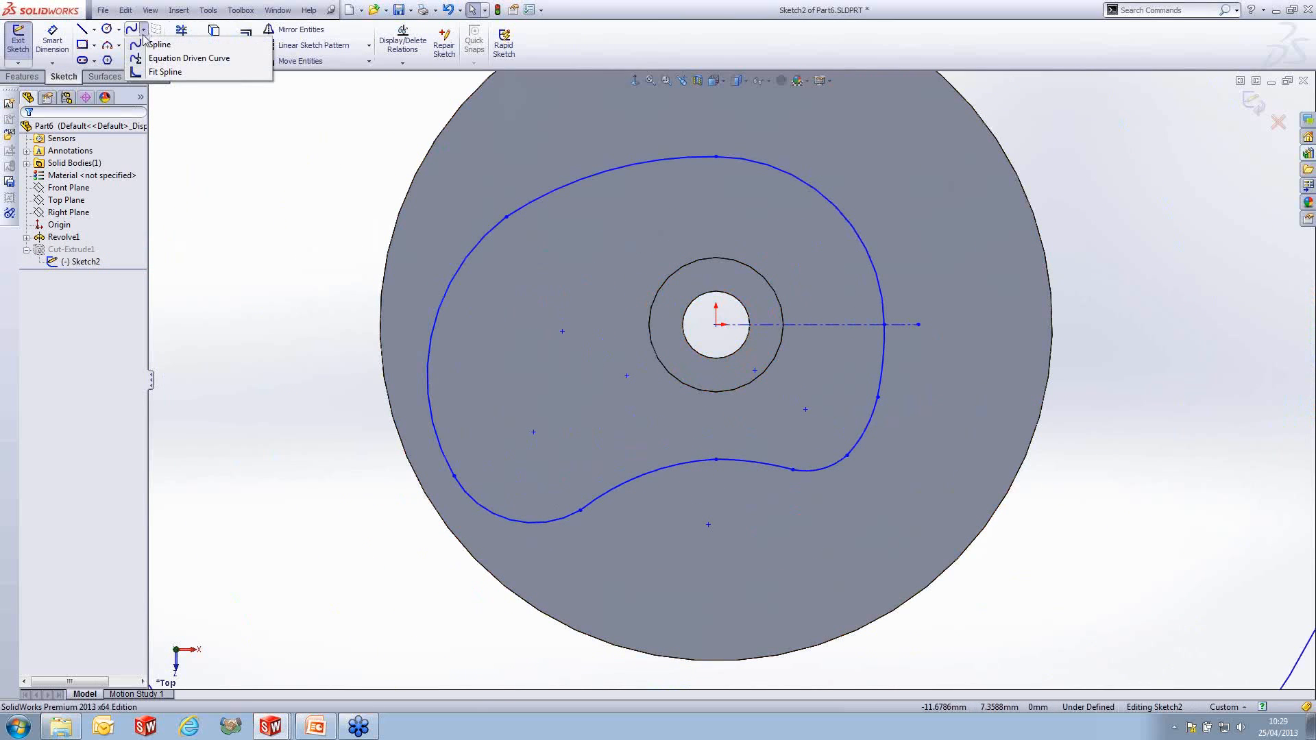
pyautogui.click(164, 73)
pyautogui.click(861, 450)
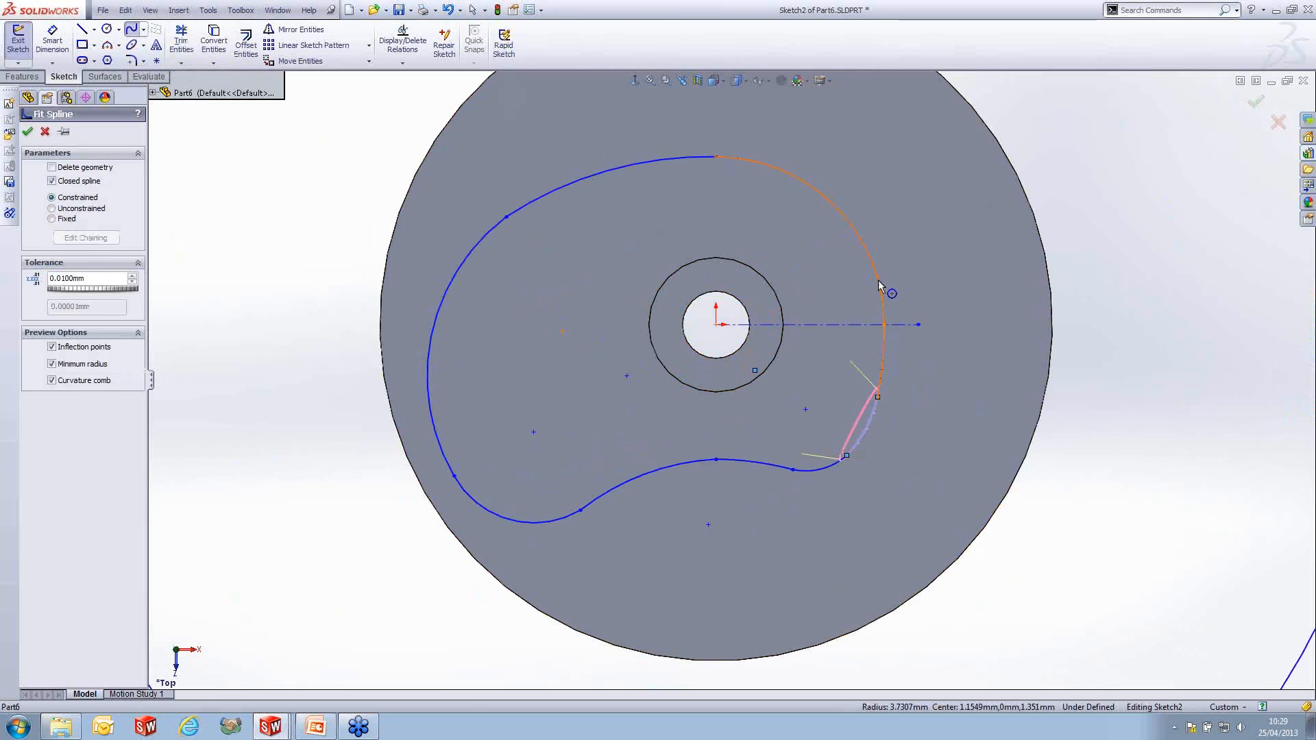
pyautogui.click(881, 368)
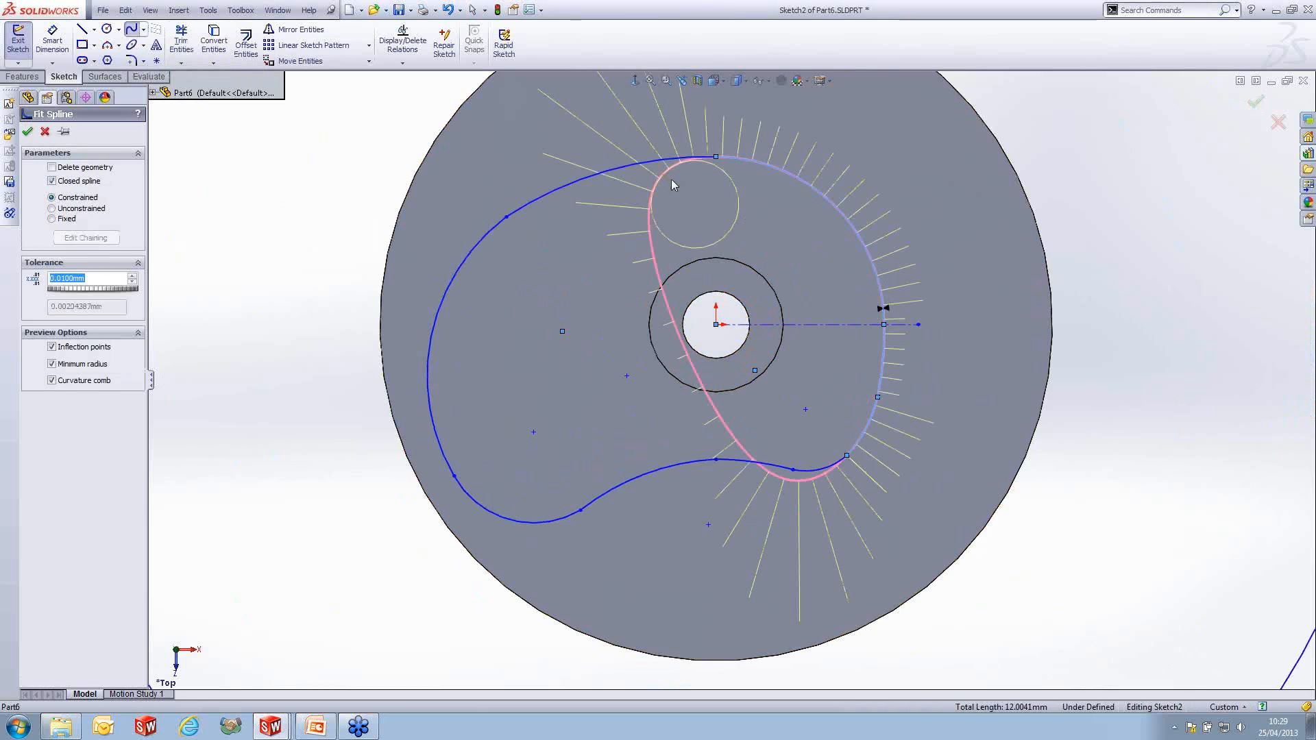
pyautogui.click(667, 162)
pyautogui.click(480, 254)
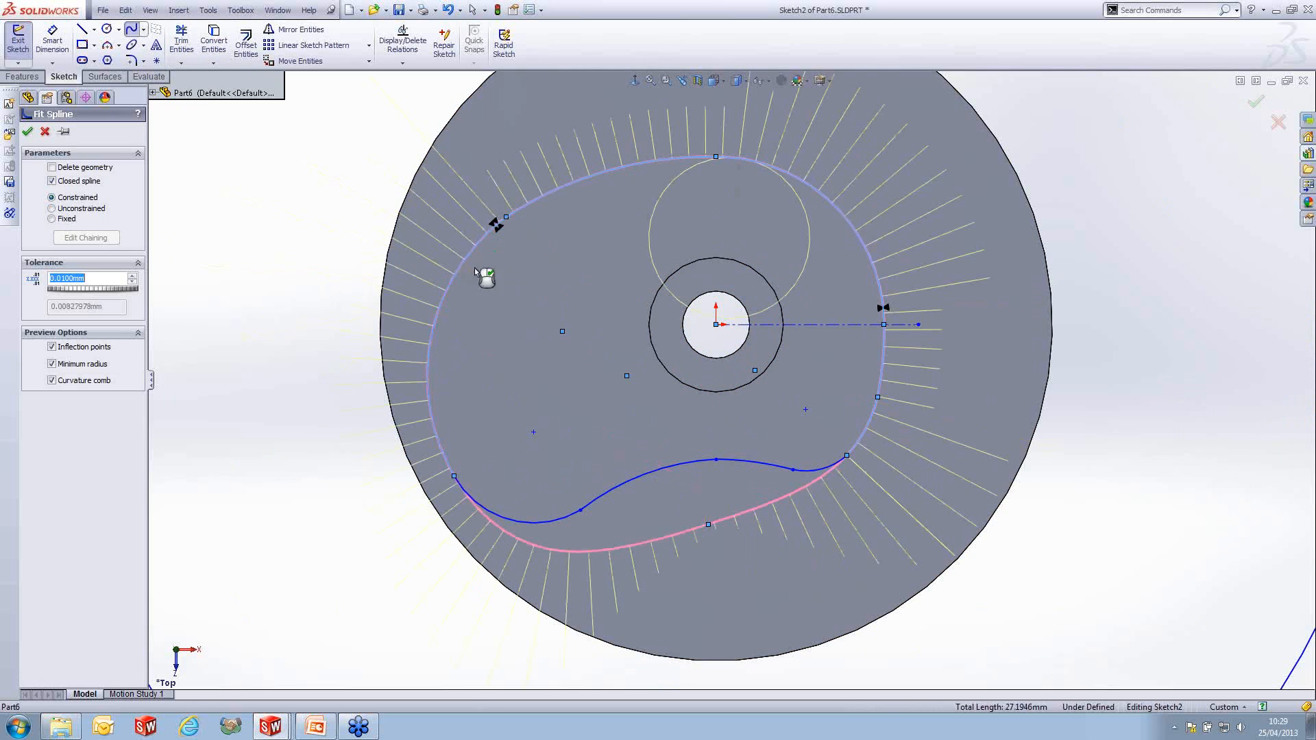
pyautogui.click(502, 519)
pyautogui.click(744, 463)
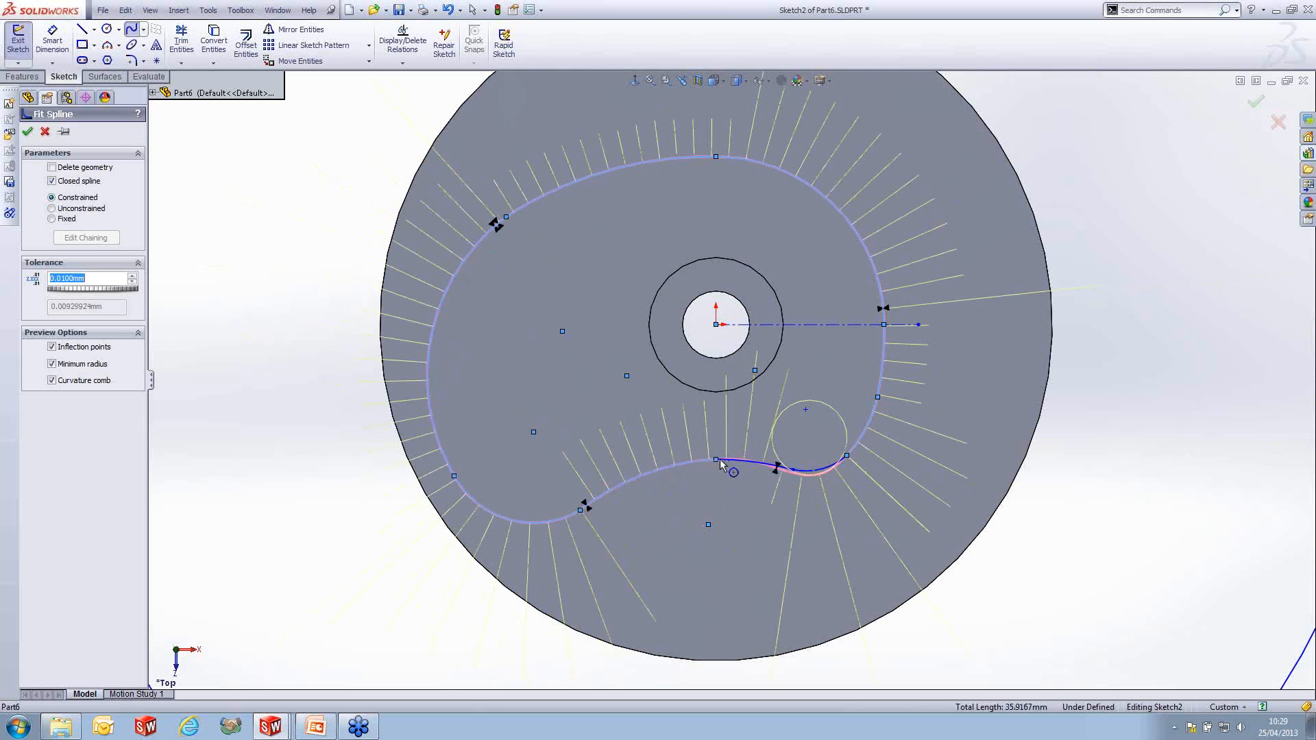
pyautogui.click(822, 470)
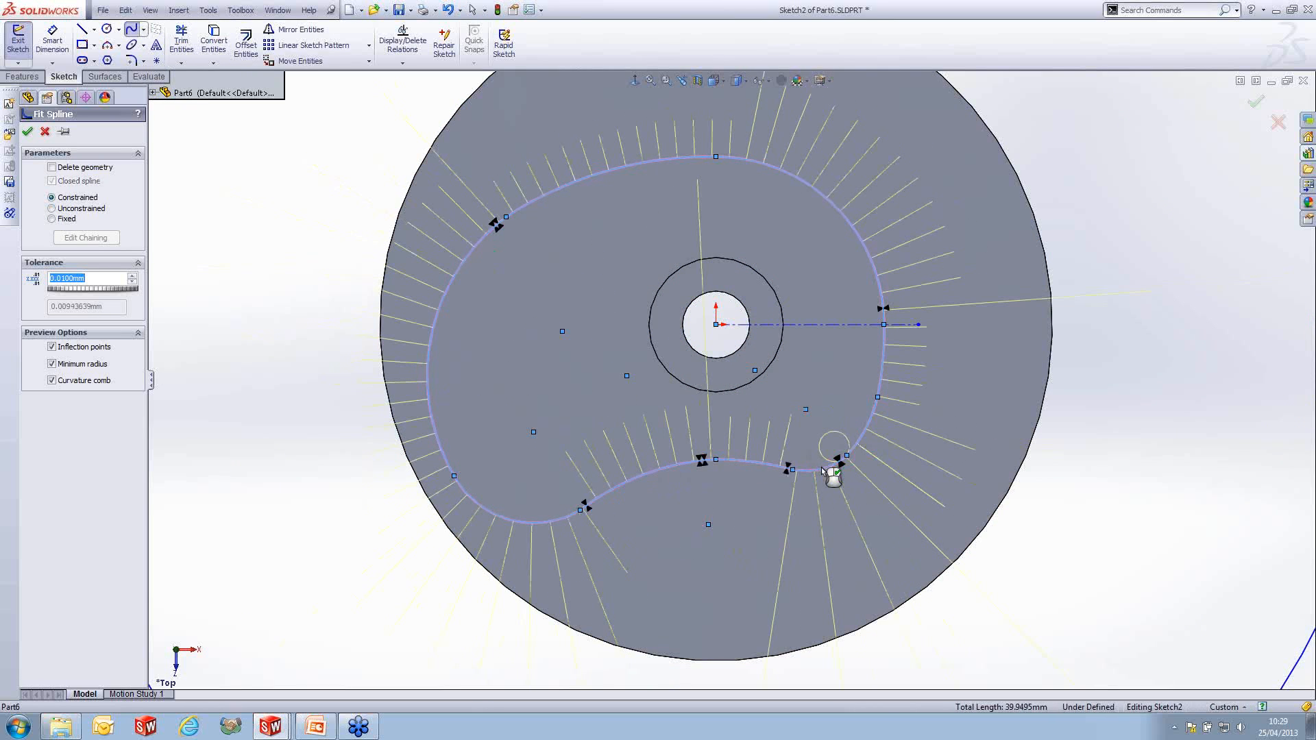
pyautogui.press('Return')
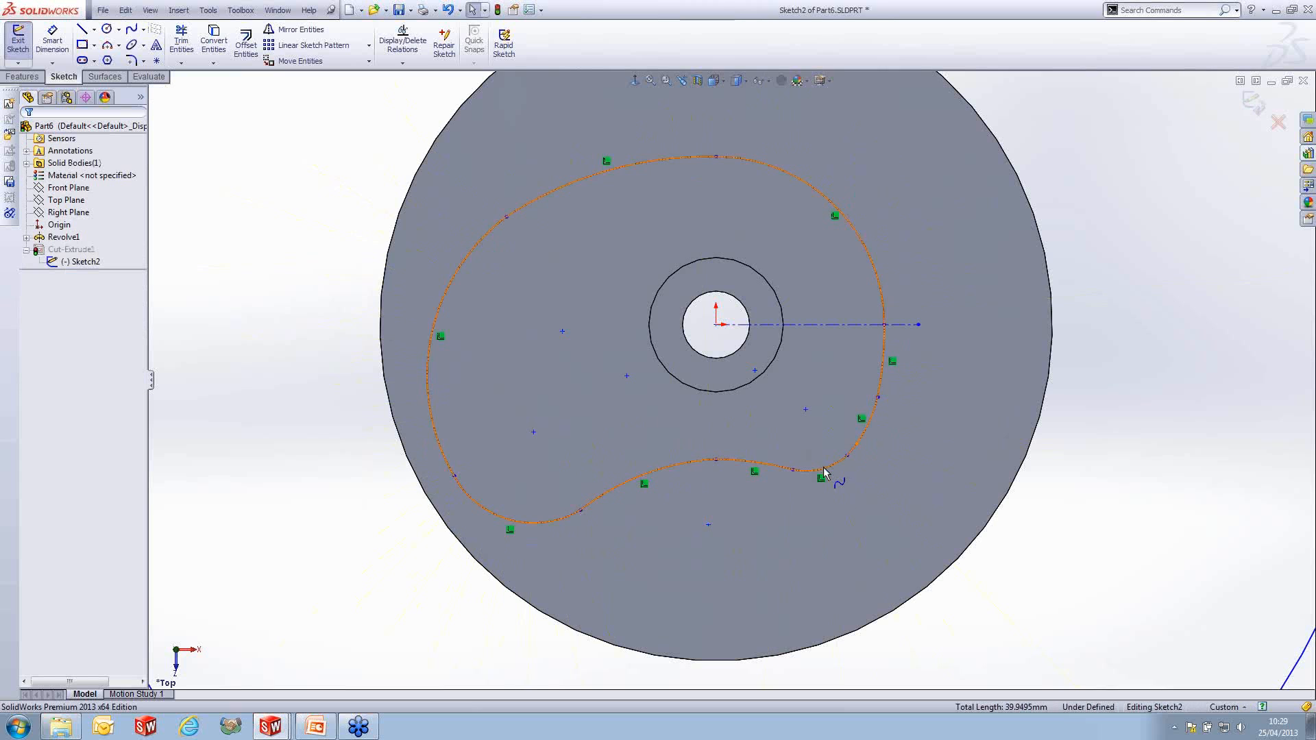
# - Exit the profile sketch and return to the assembly, rebuilding it with the modified cam
pyautogui.click(1254, 103)
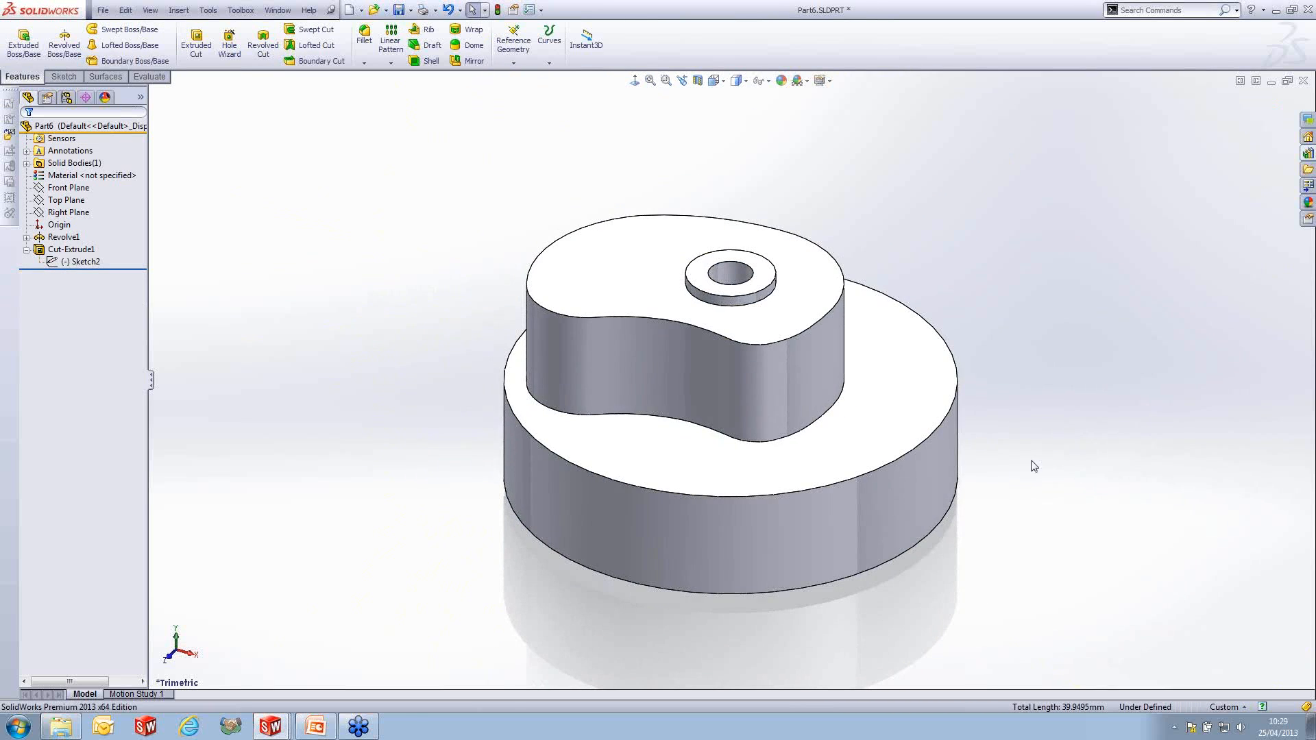
pyautogui.click(685, 393)
pyautogui.click(1006, 416)
pyautogui.hotkey('ctrl', 'Tab')
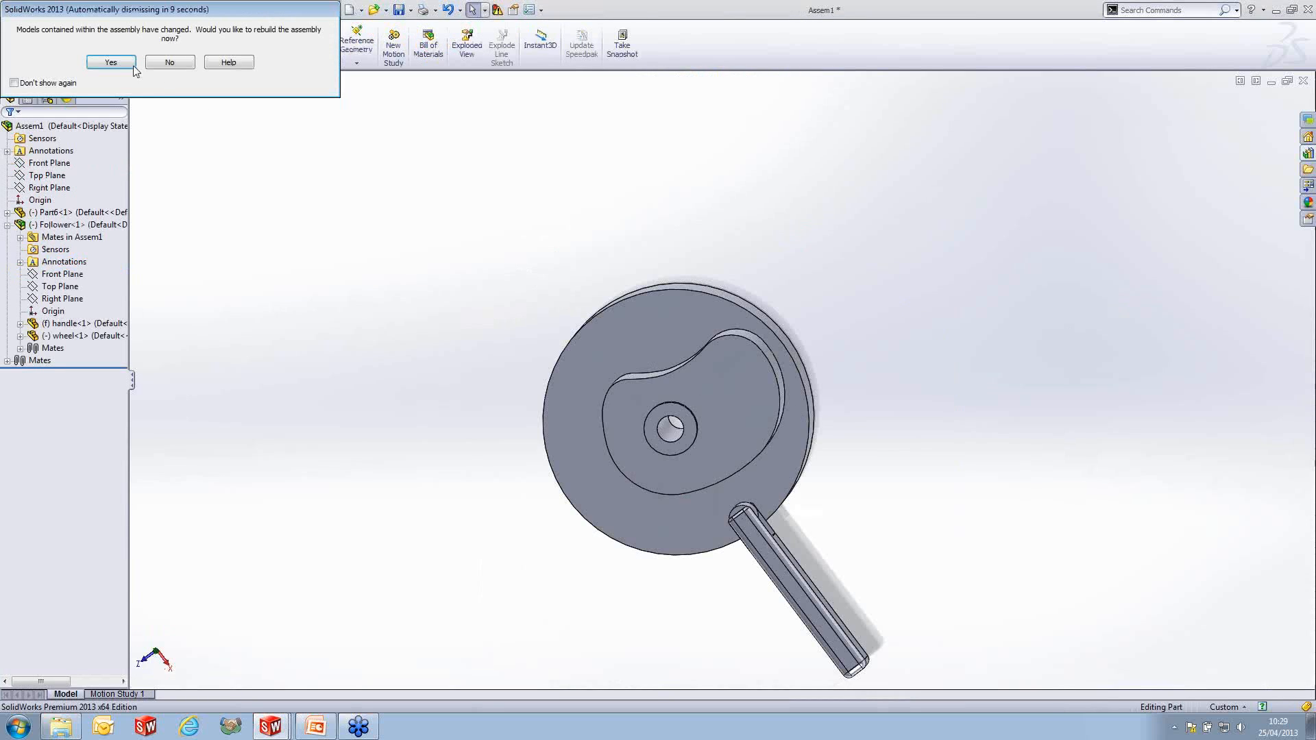
pyautogui.click(110, 63)
# - Add a Cam mate between the cam's continuous profile face and the cylindrical face of the follower's wheel
pyautogui.moveTo(713, 377); pyautogui.dragTo(627, 332, button='middle')
pyautogui.scroll(-5, 692, 424)
pyautogui.click(105, 40)
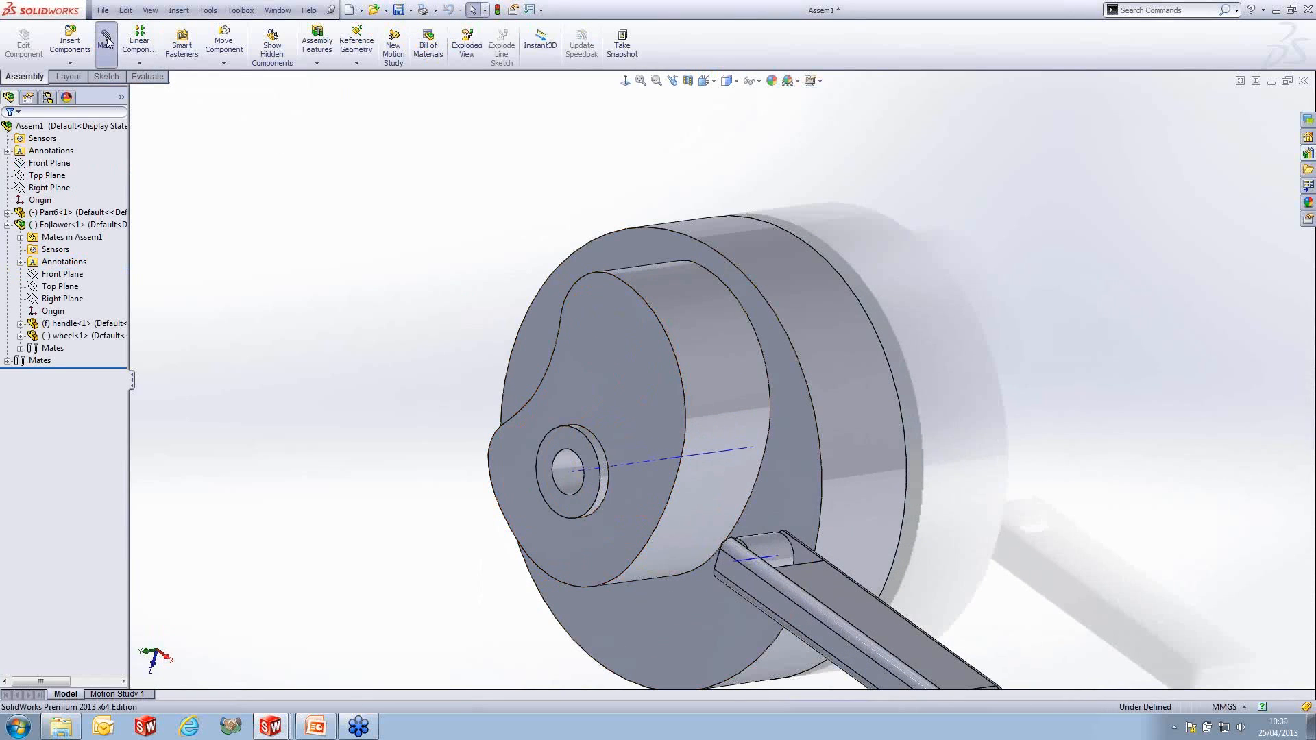
pyautogui.click(750, 429)
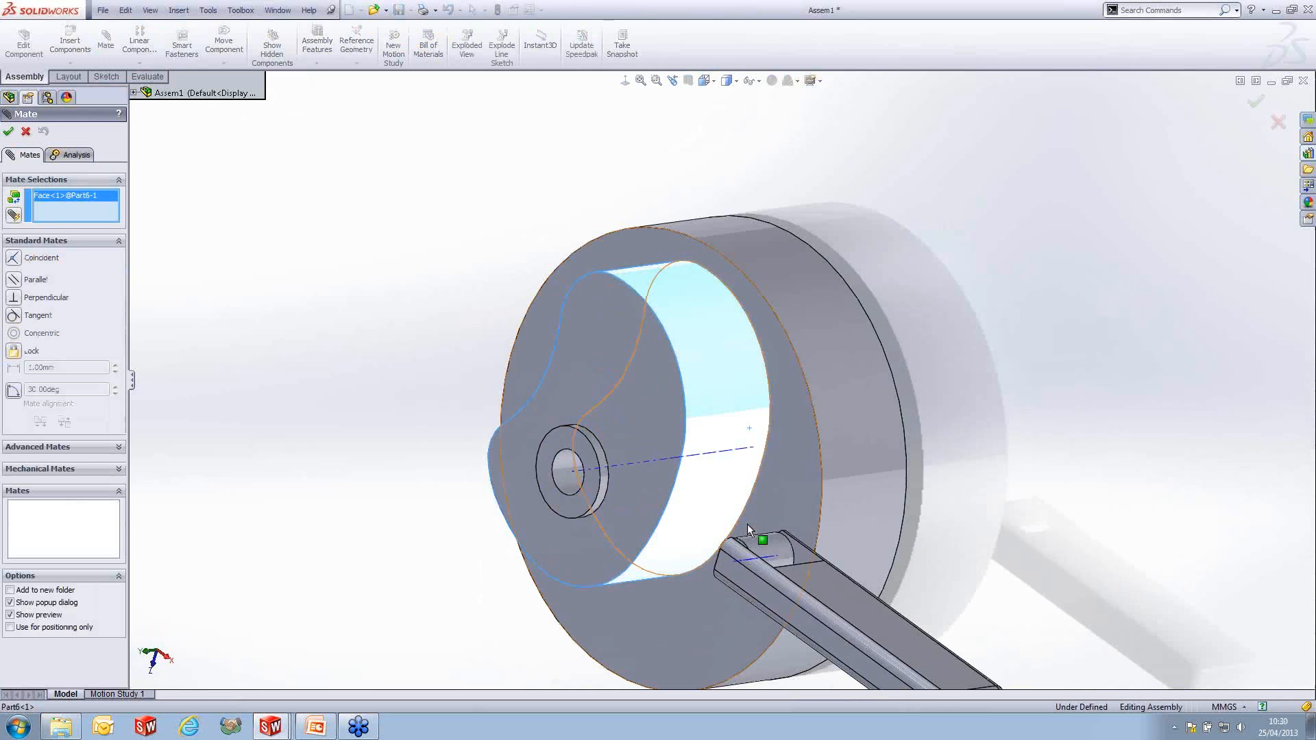
pyautogui.click(38, 468)
pyautogui.click(30, 296)
pyautogui.click(52, 275)
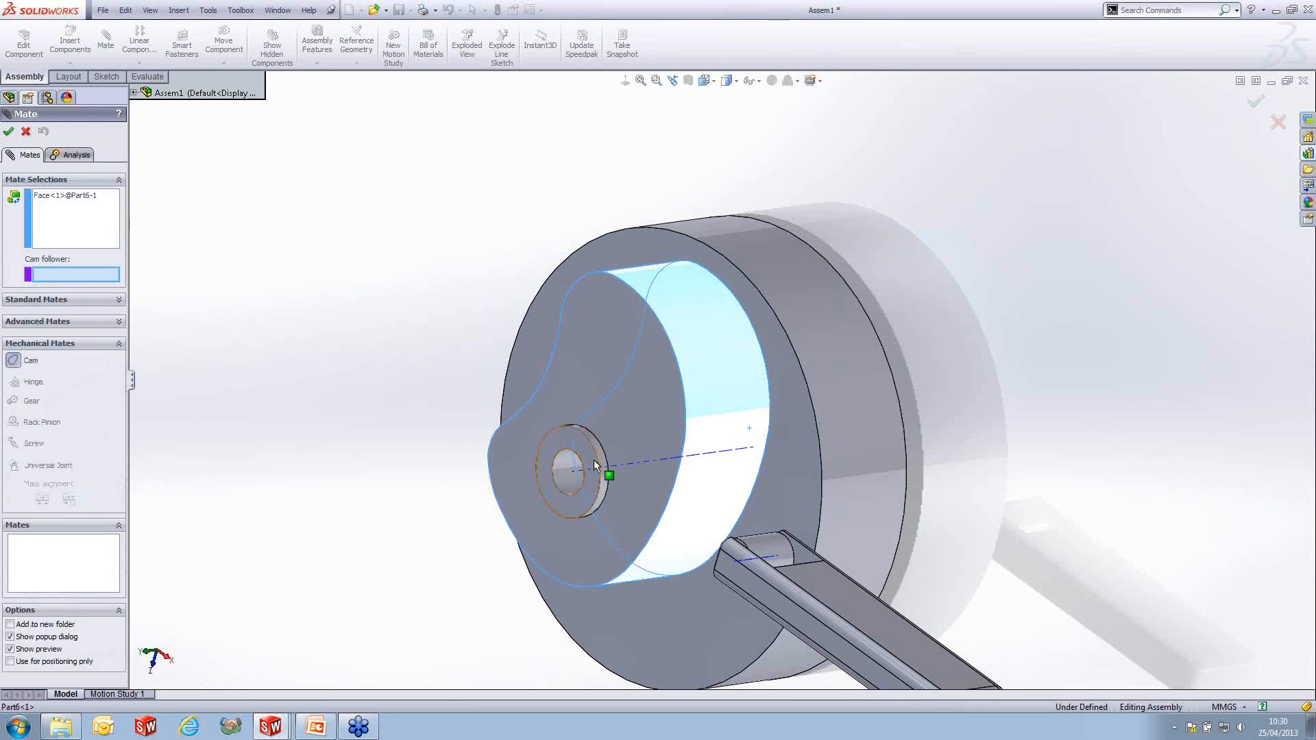
pyautogui.click(771, 543)
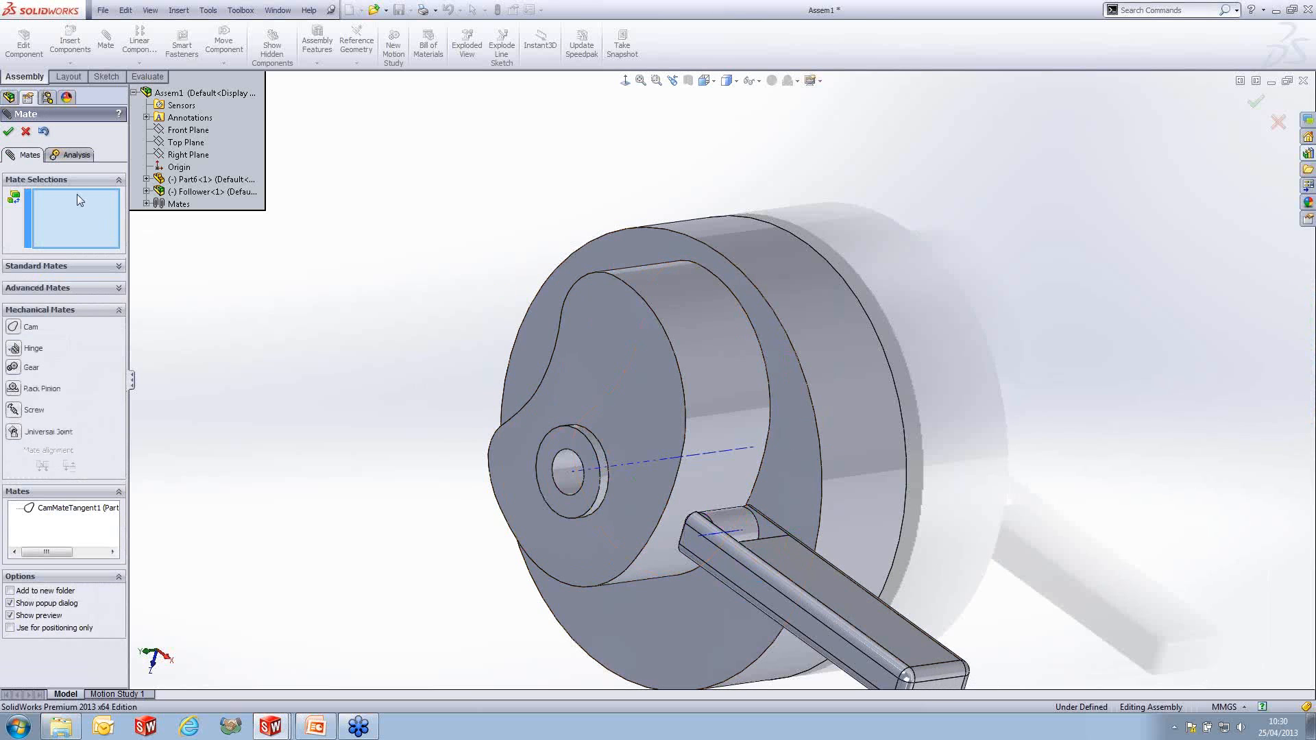
pyautogui.click(8, 132)
# - Turn the cam by hand to test how the follower moves along its profile
pyautogui.moveTo(623, 380); pyautogui.dragTo(934, 492, button='middle')
pyautogui.moveTo(632, 381); pyautogui.dragTo(742, 497)
pyautogui.scroll(2, 793, 619)
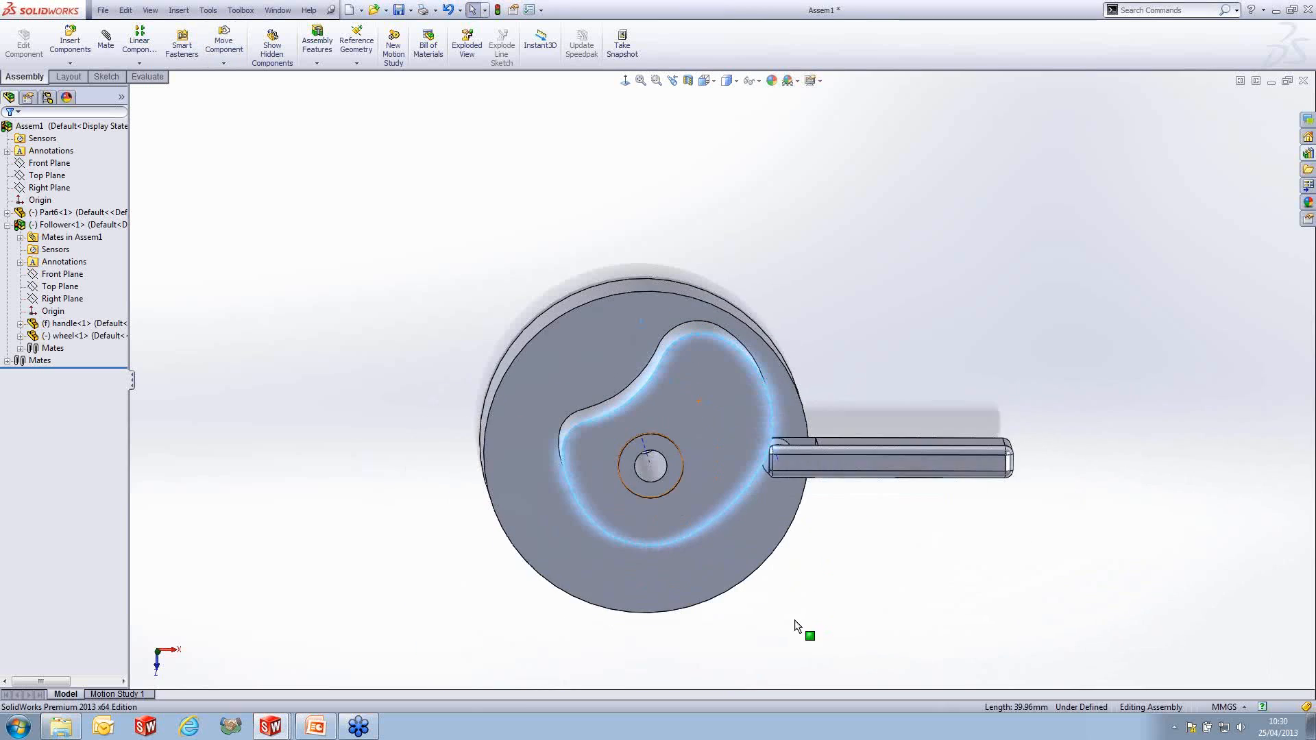
pyautogui.scroll(-2, 788, 619)
pyautogui.scroll(1, 740, 588)
pyautogui.click(884, 452)
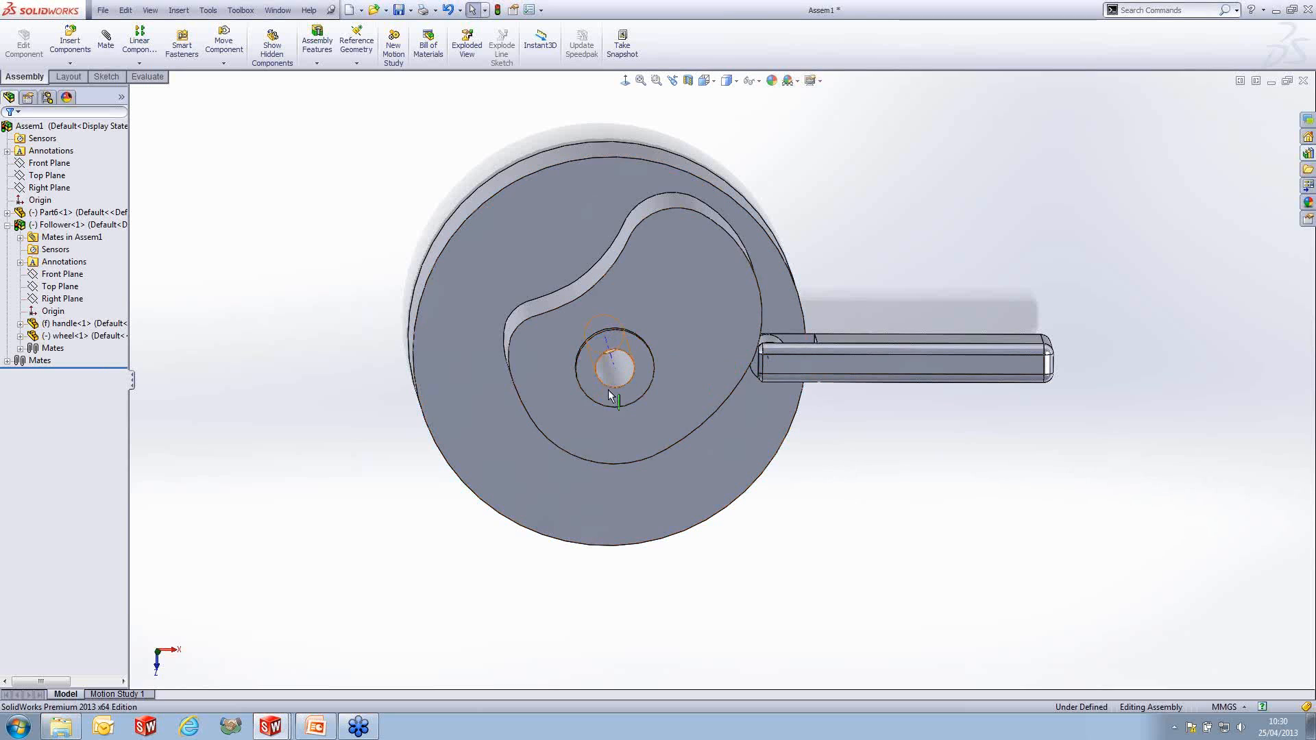
pyautogui.moveTo(618, 347); pyautogui.dragTo(637, 377)
pyautogui.scroll(-2, 637, 376)
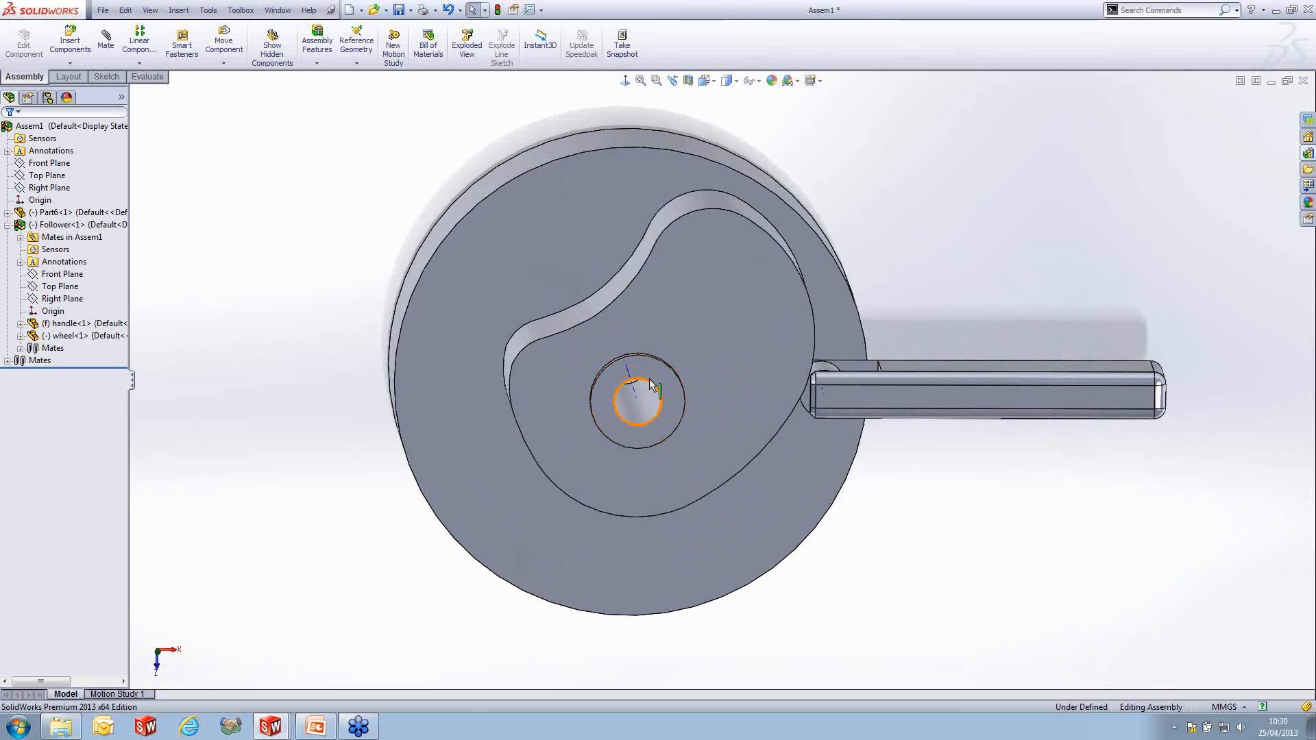